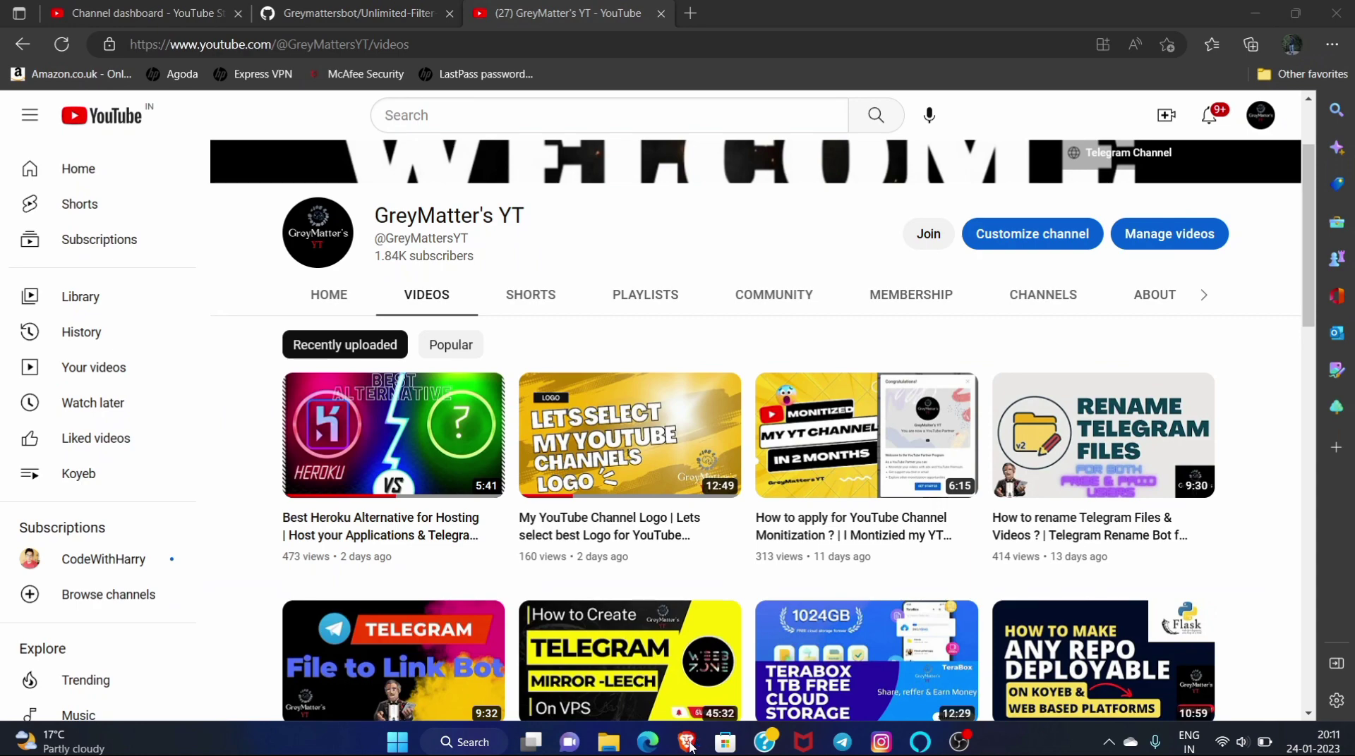
Step: Switch to Brave, search for "render" in a new tab, and open the dashboard from the Render website
click(688, 742)
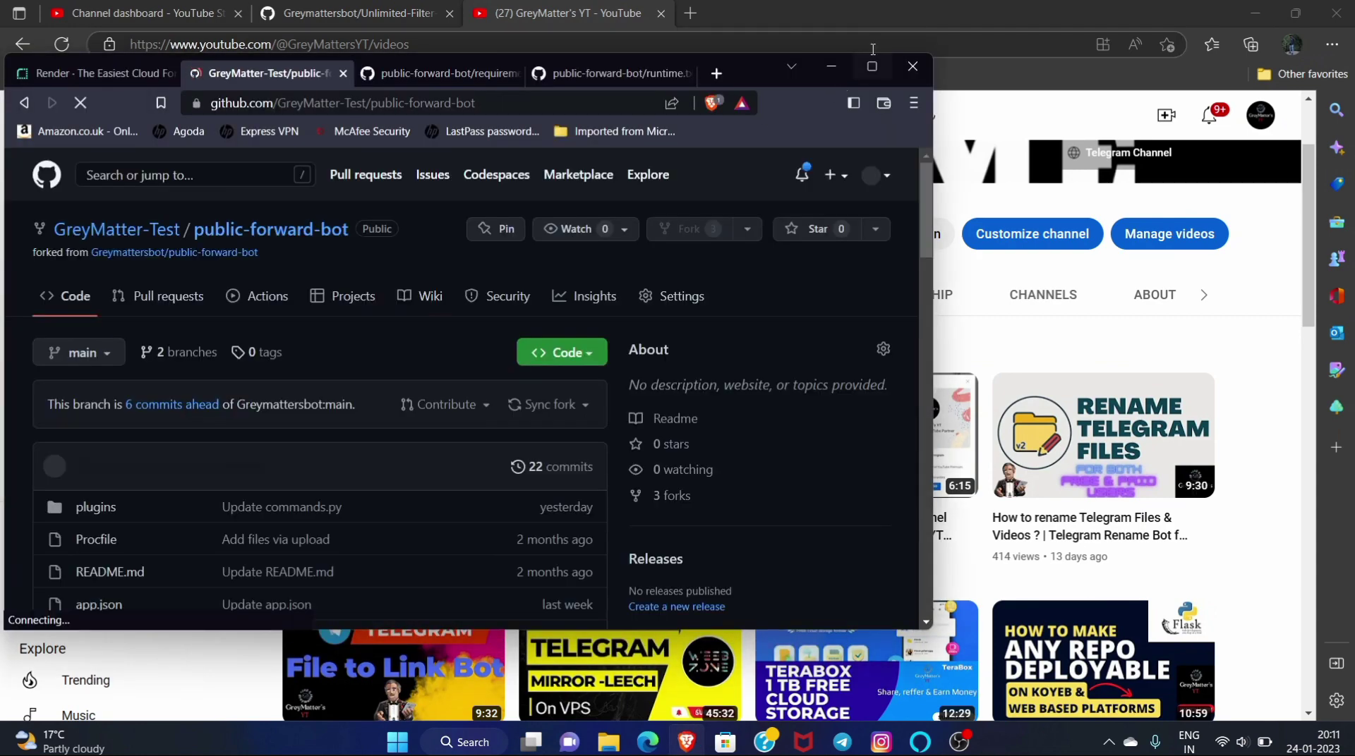
click(872, 66)
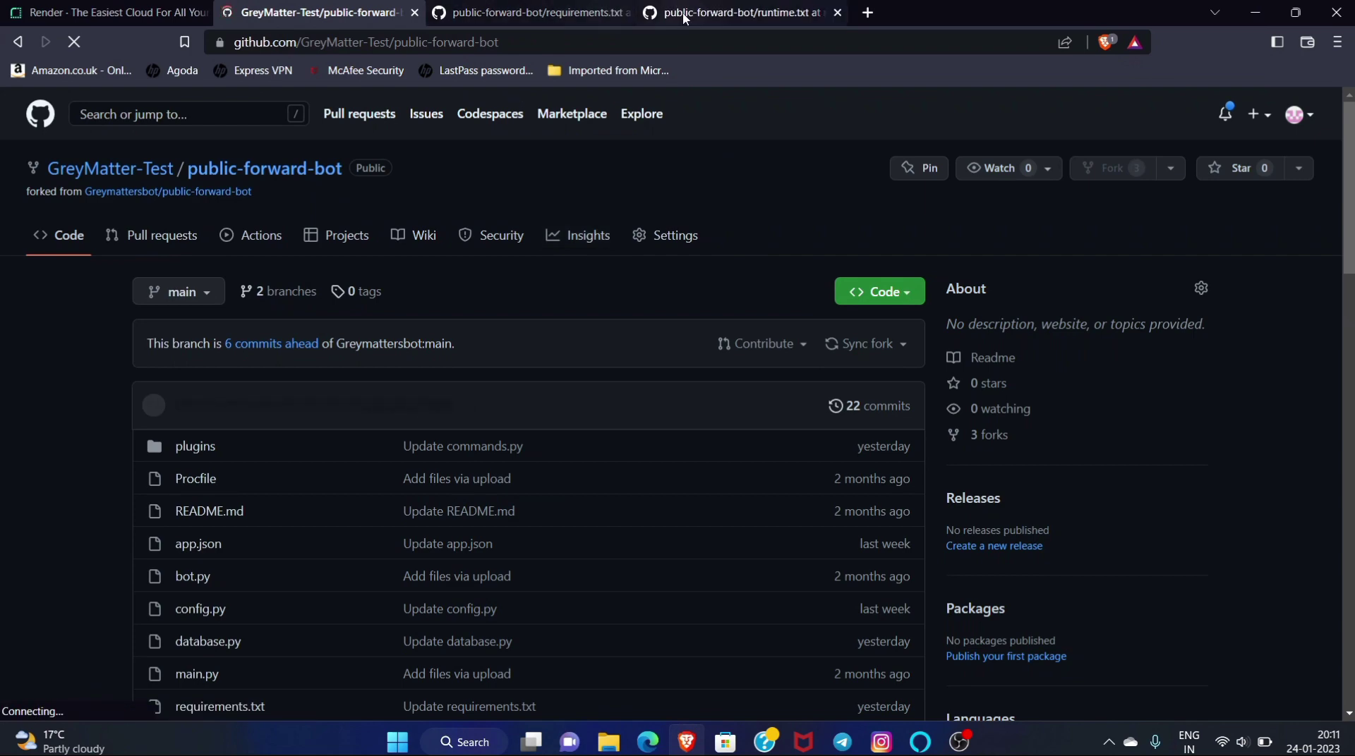
click(869, 12)
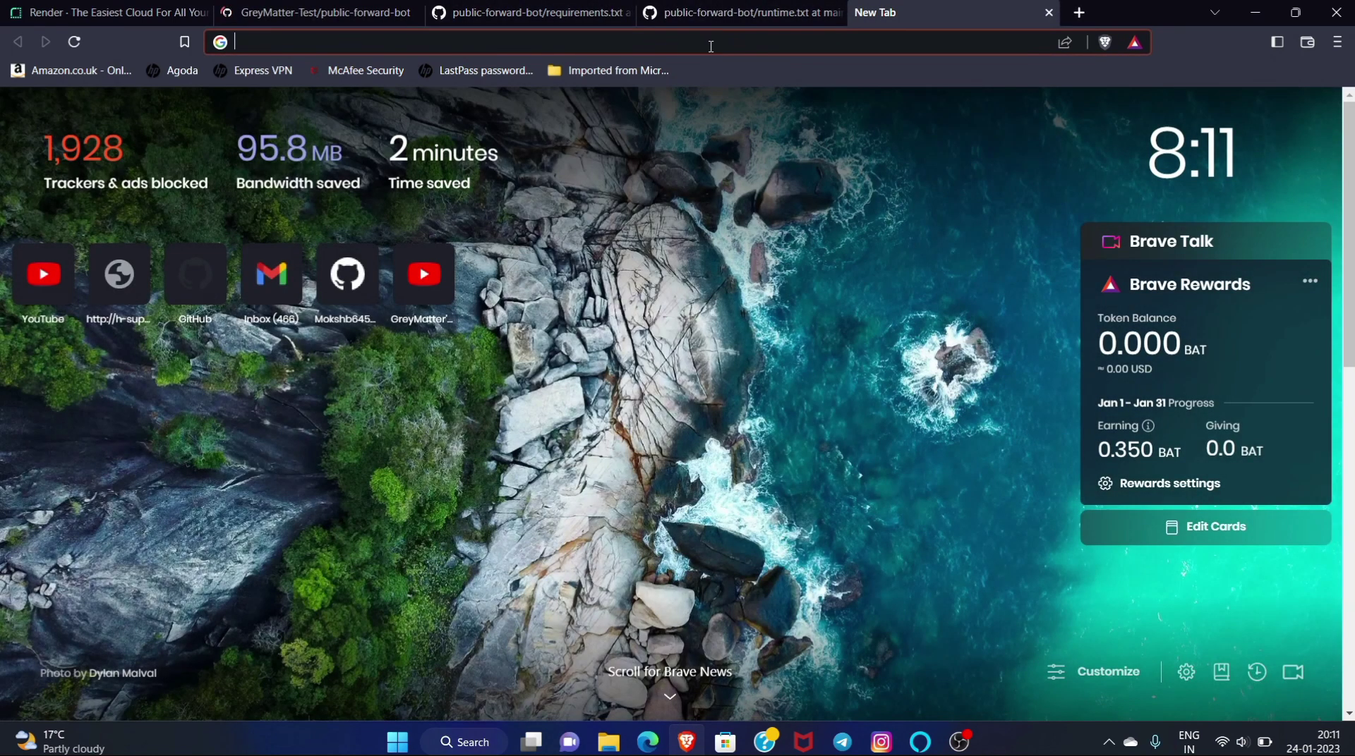
click(710, 44)
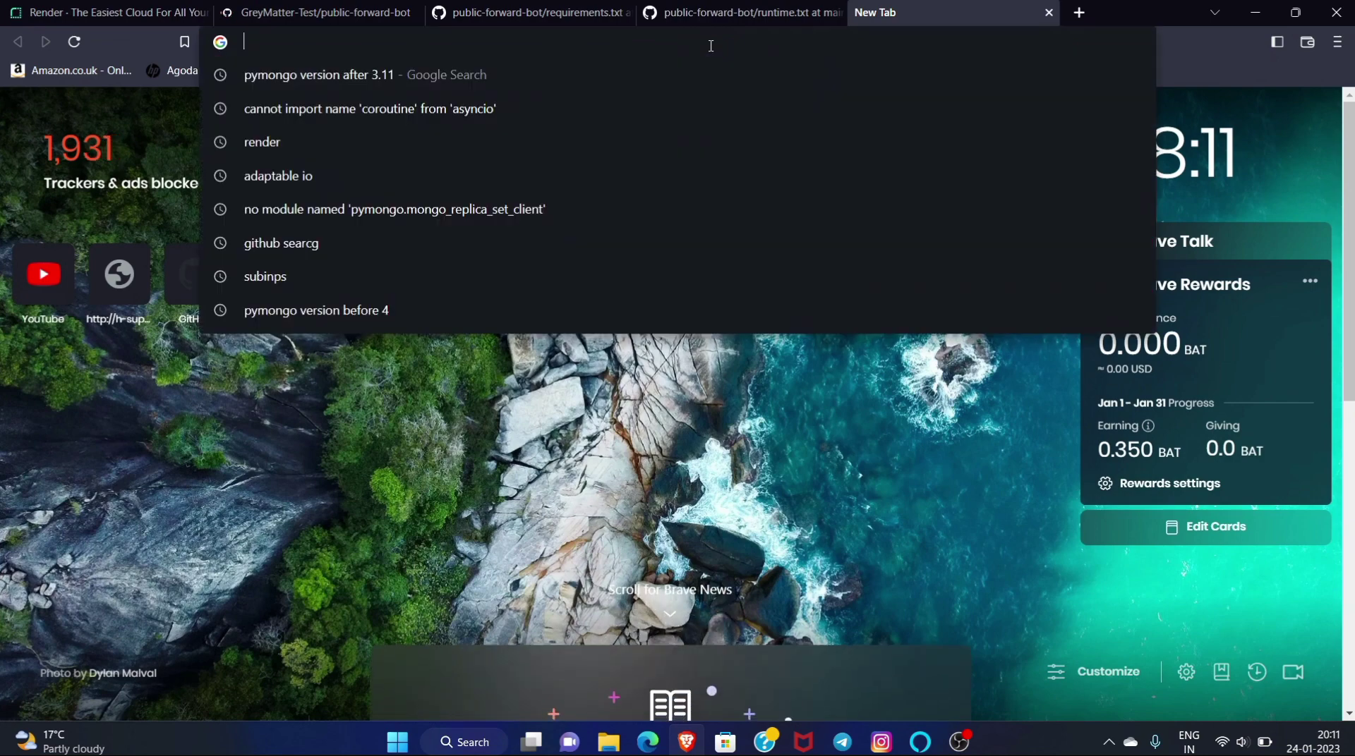
text(red)
key(BackSpace)
text(n)
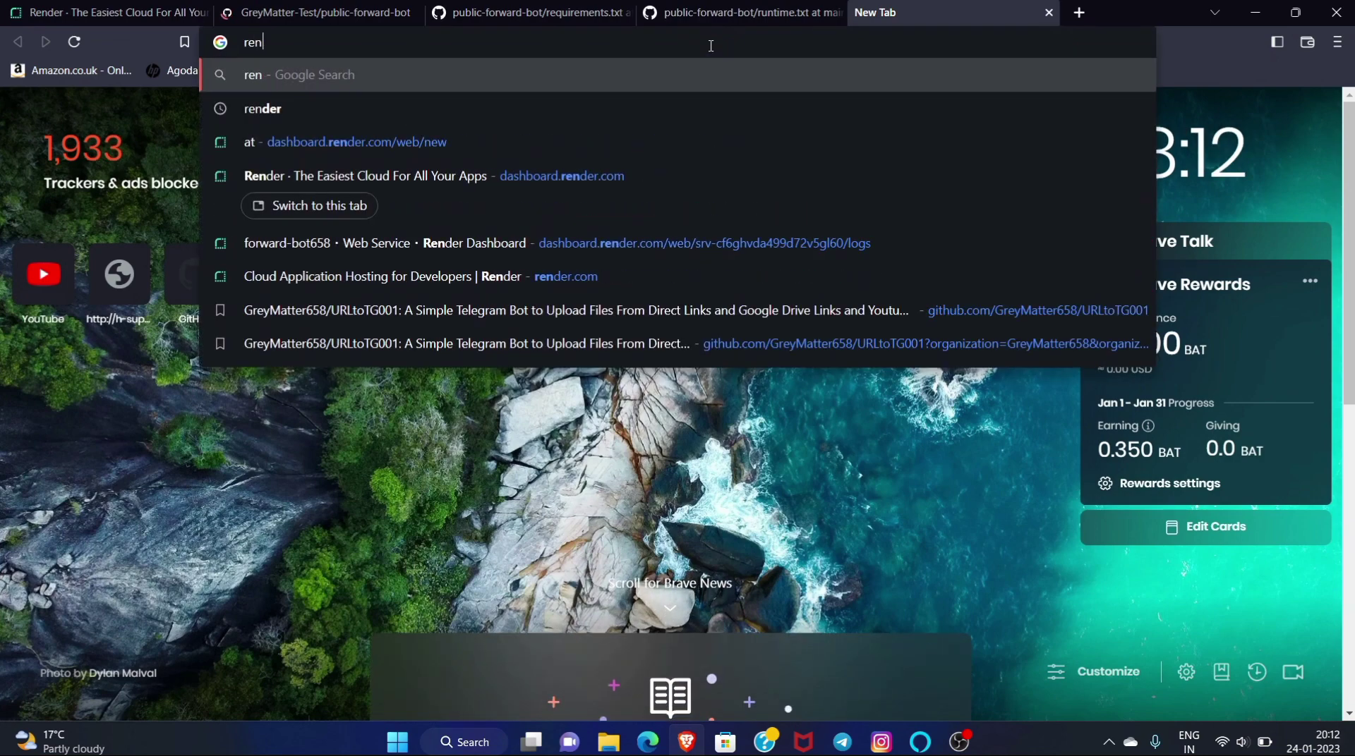
text(der)
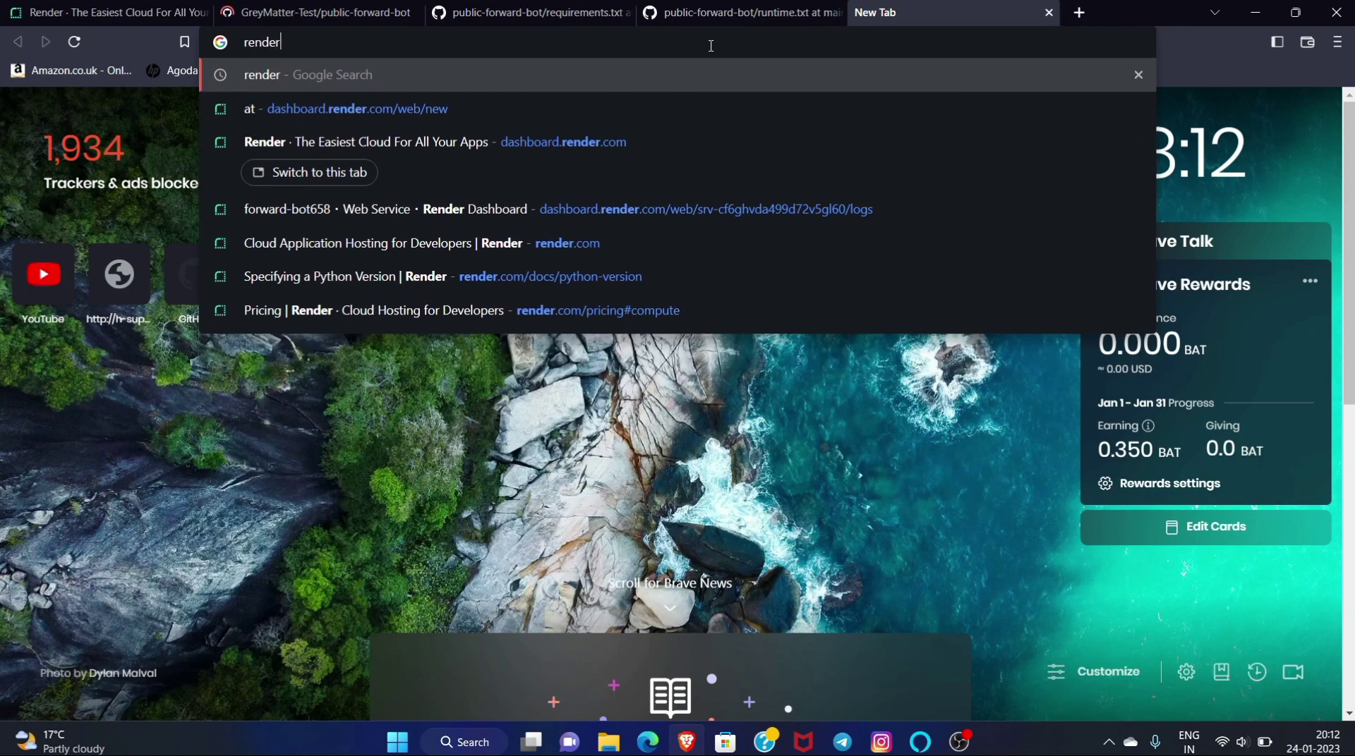
key(Return)
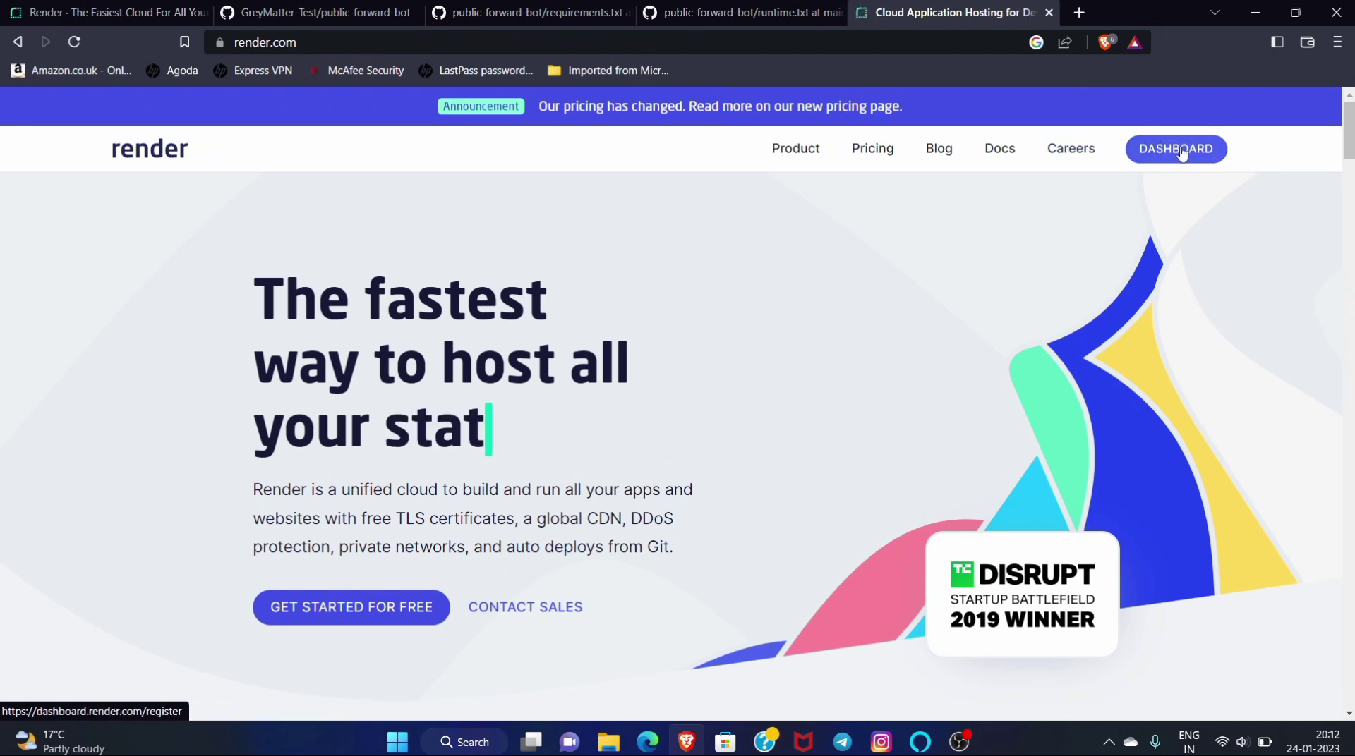
click(1182, 154)
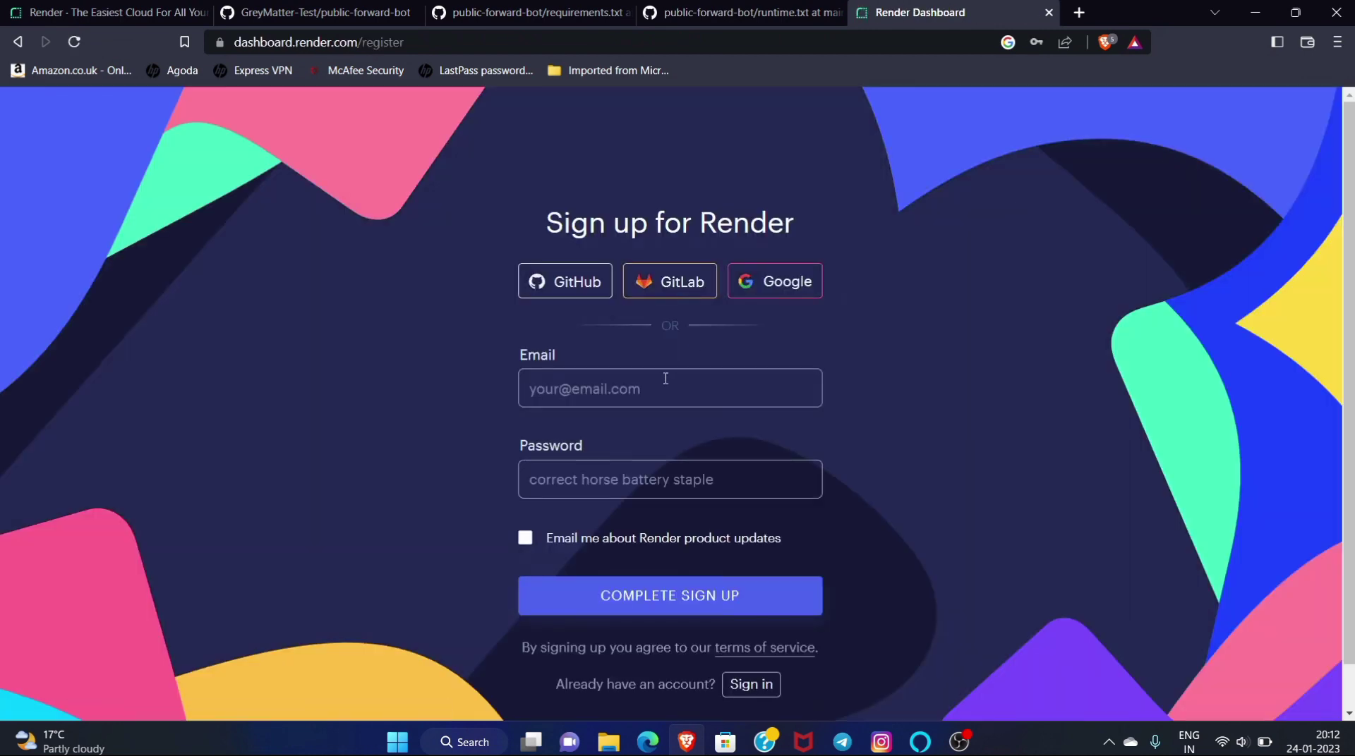
click(665, 378)
click(666, 440)
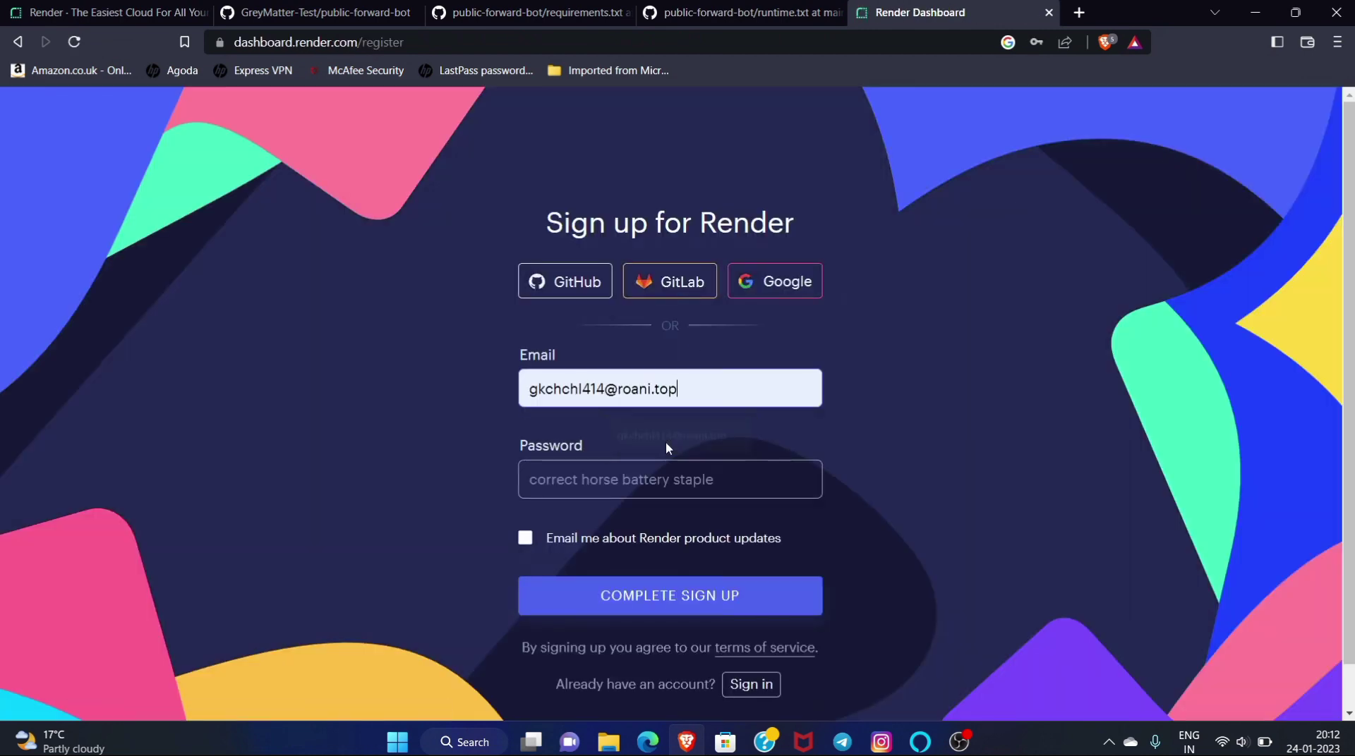
click(622, 467)
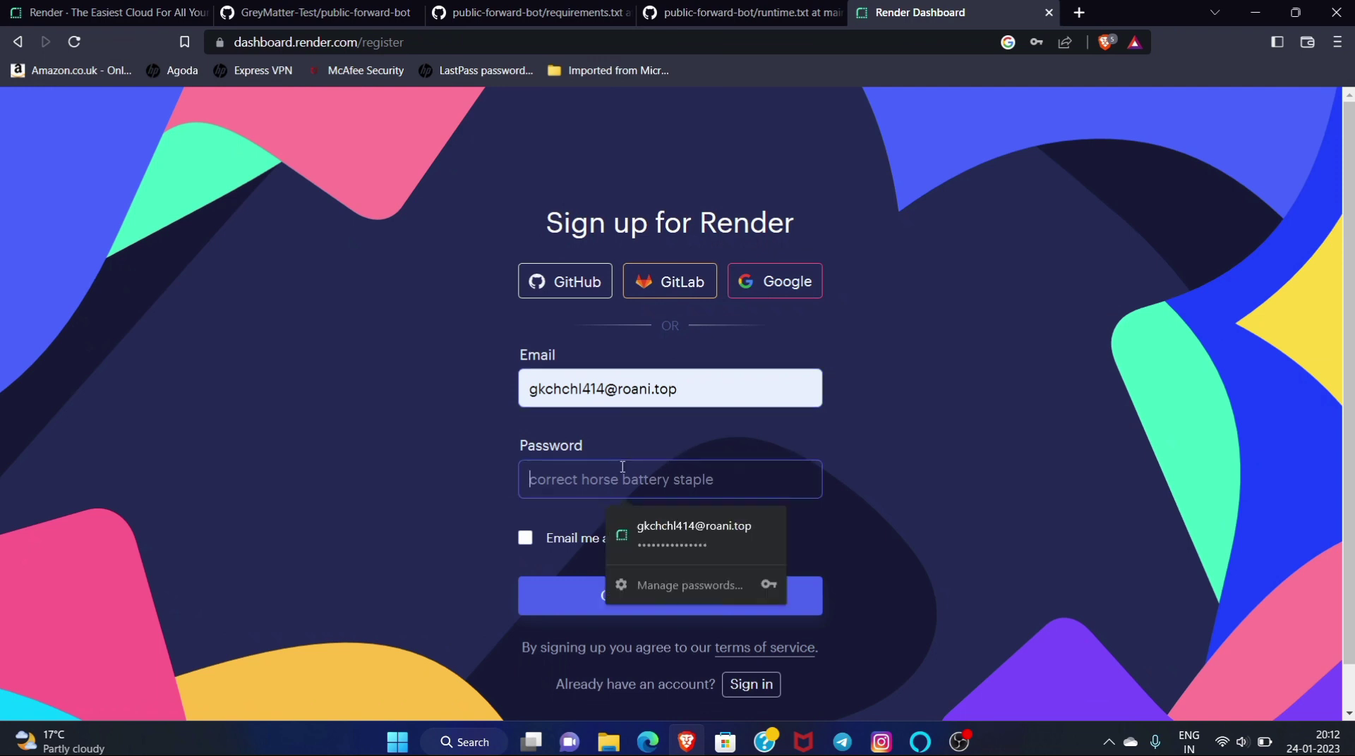
click(660, 527)
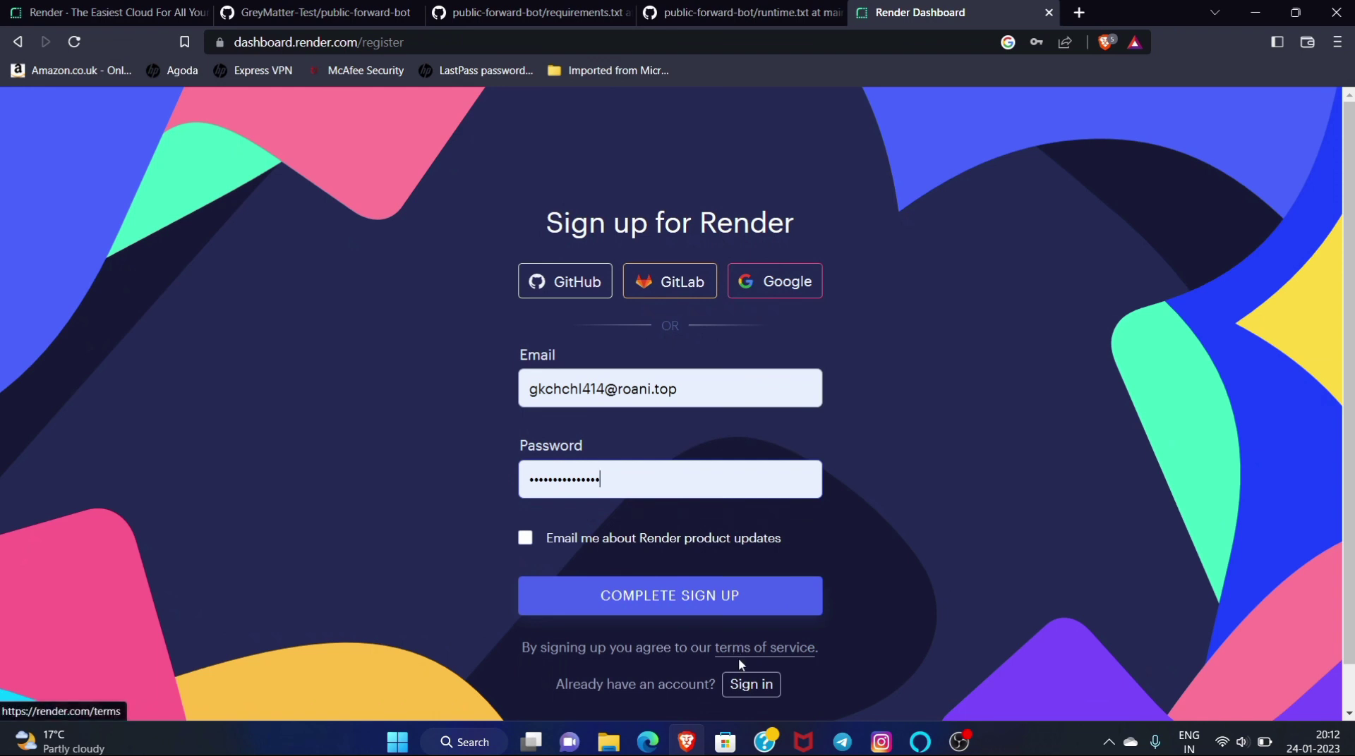
Step: Go to Render's sign-in page and sign in with the saved account e-mail and password
click(744, 675)
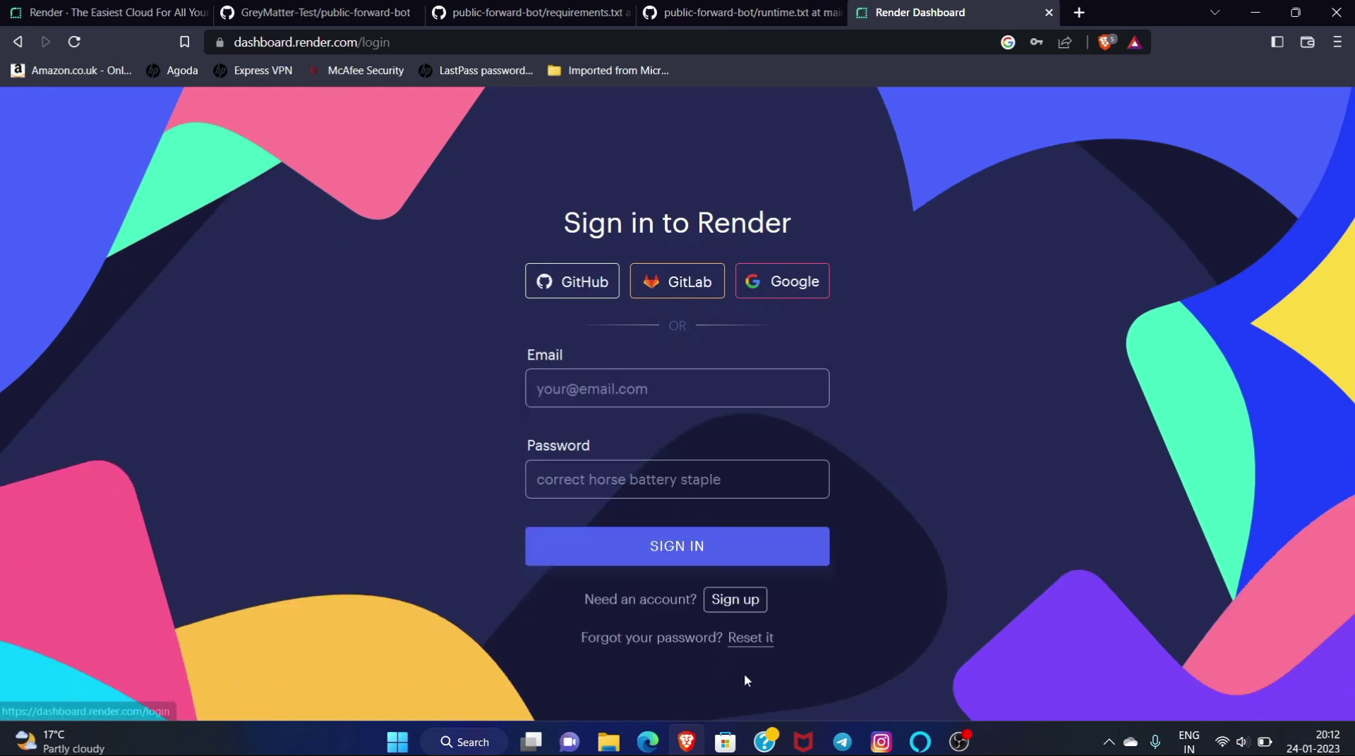
click(626, 384)
click(678, 438)
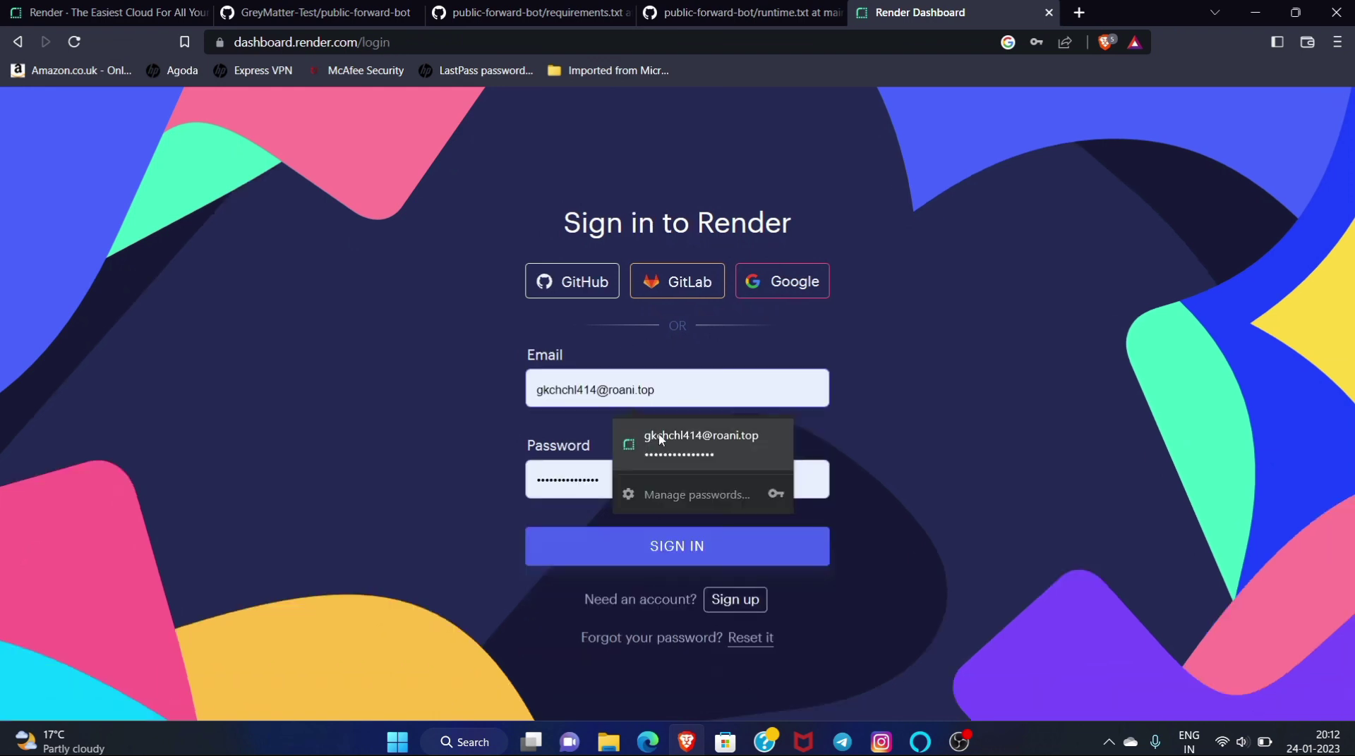
click(689, 543)
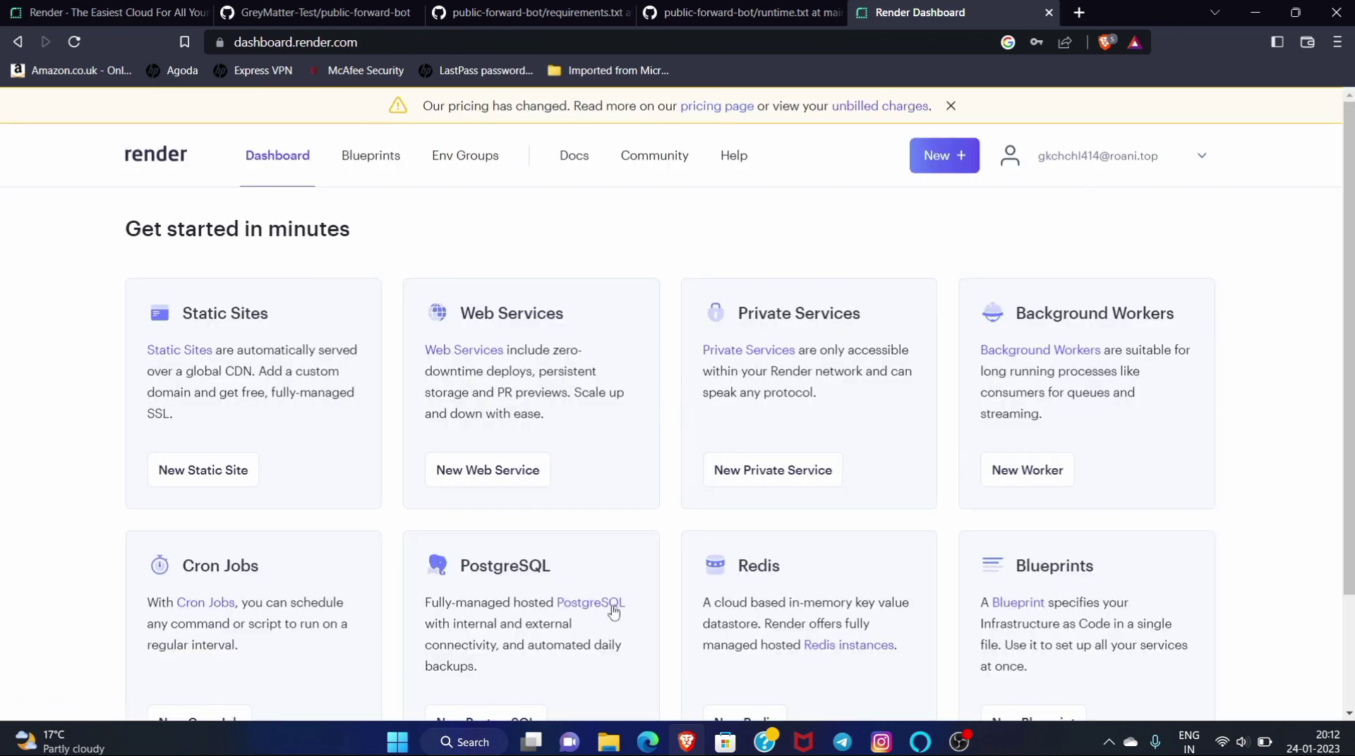
Step: Switch to Microsoft Edge and bring up the Greymattersbot/Unlimited-Filter-Bot repository on GitHub
click(648, 750)
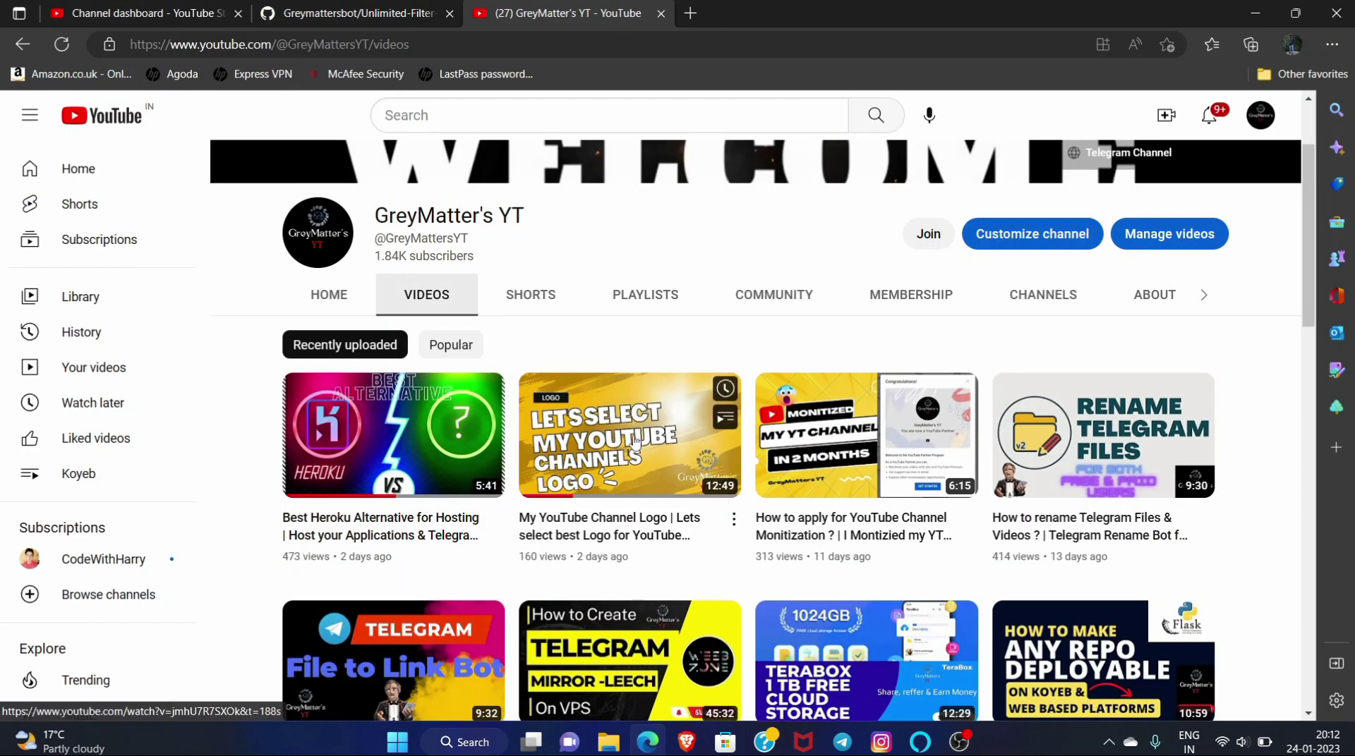
click(358, 25)
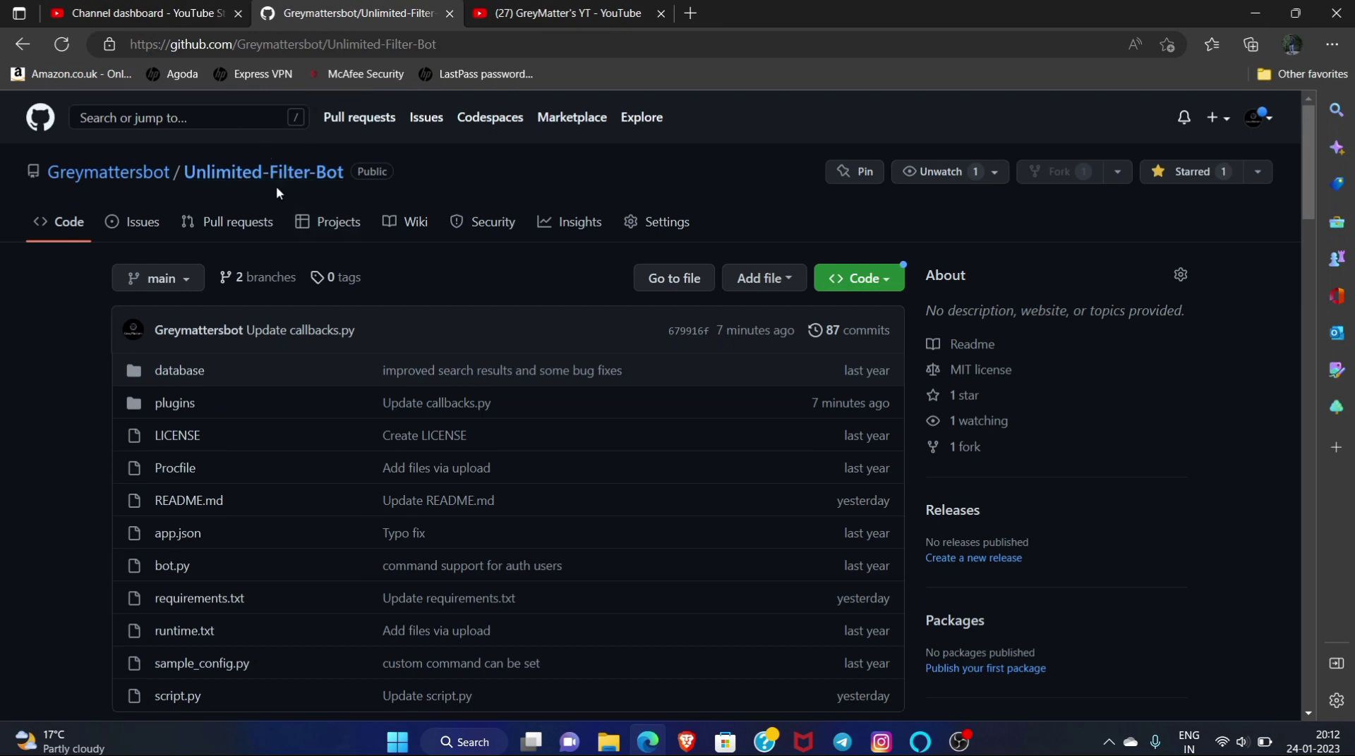
Step: Open Telegram, search for "filter bot", and look through the bots in the results
click(841, 746)
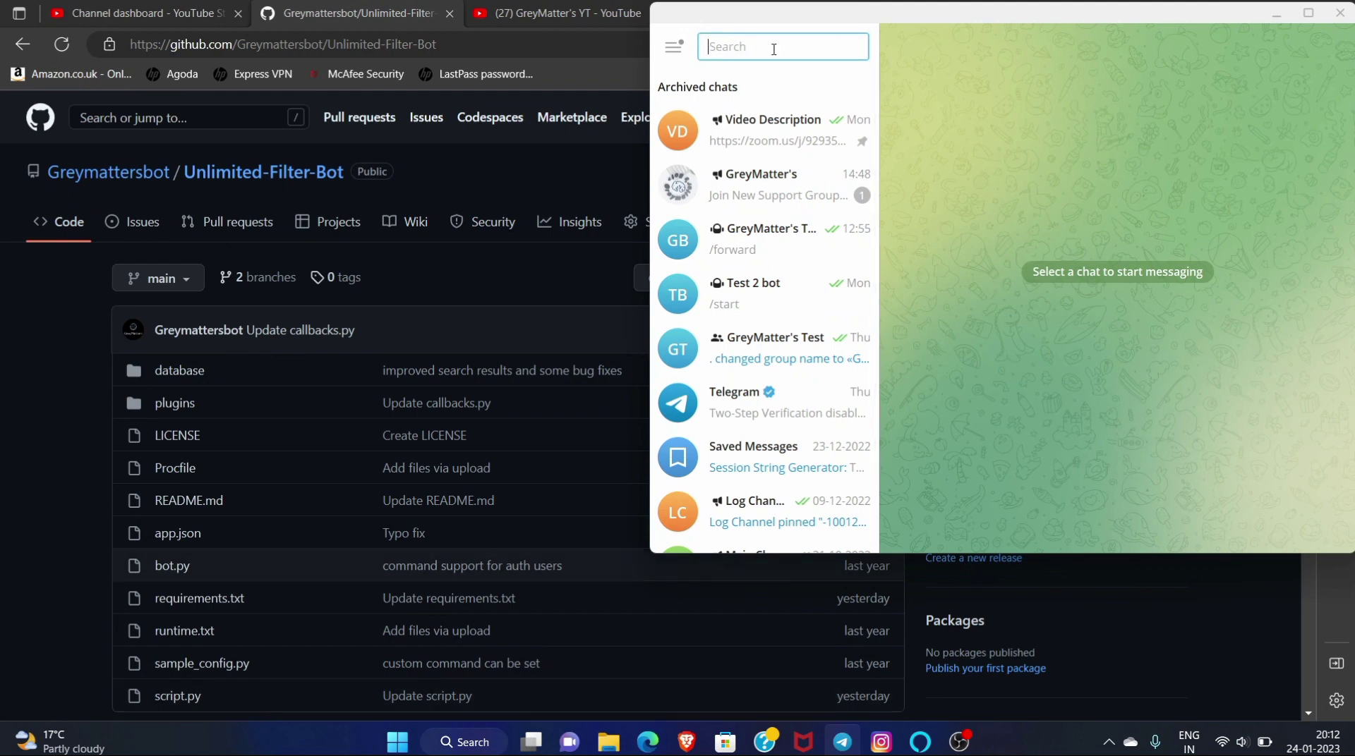
text(f)
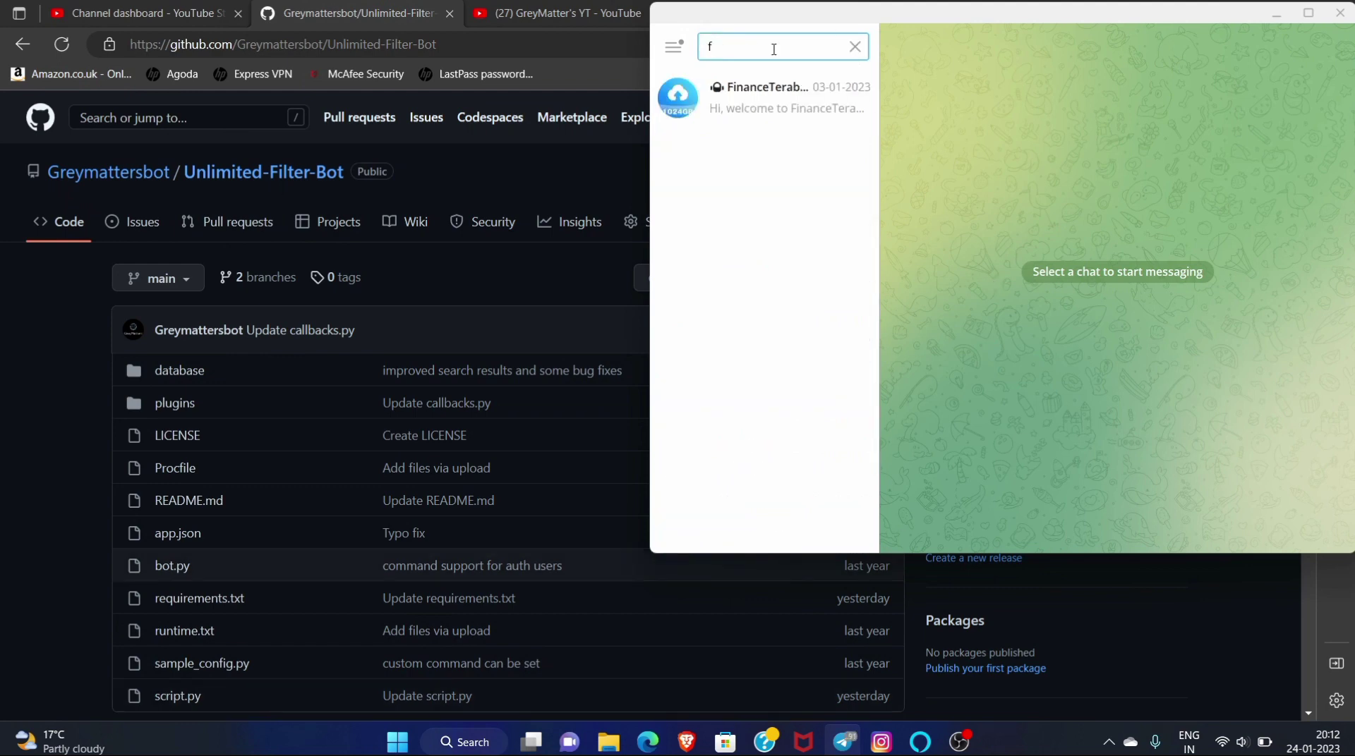
text(ile)
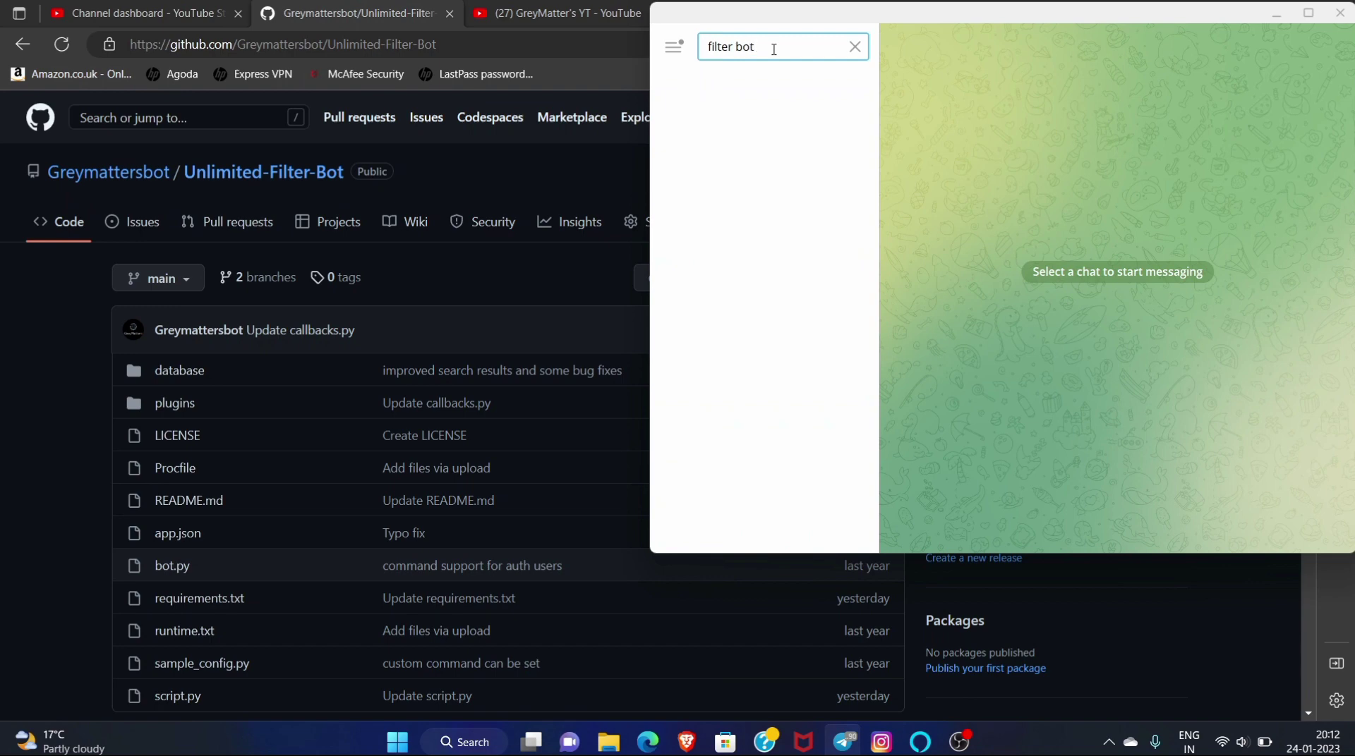
text(er bot)
scroll(787, 145, down, 3)
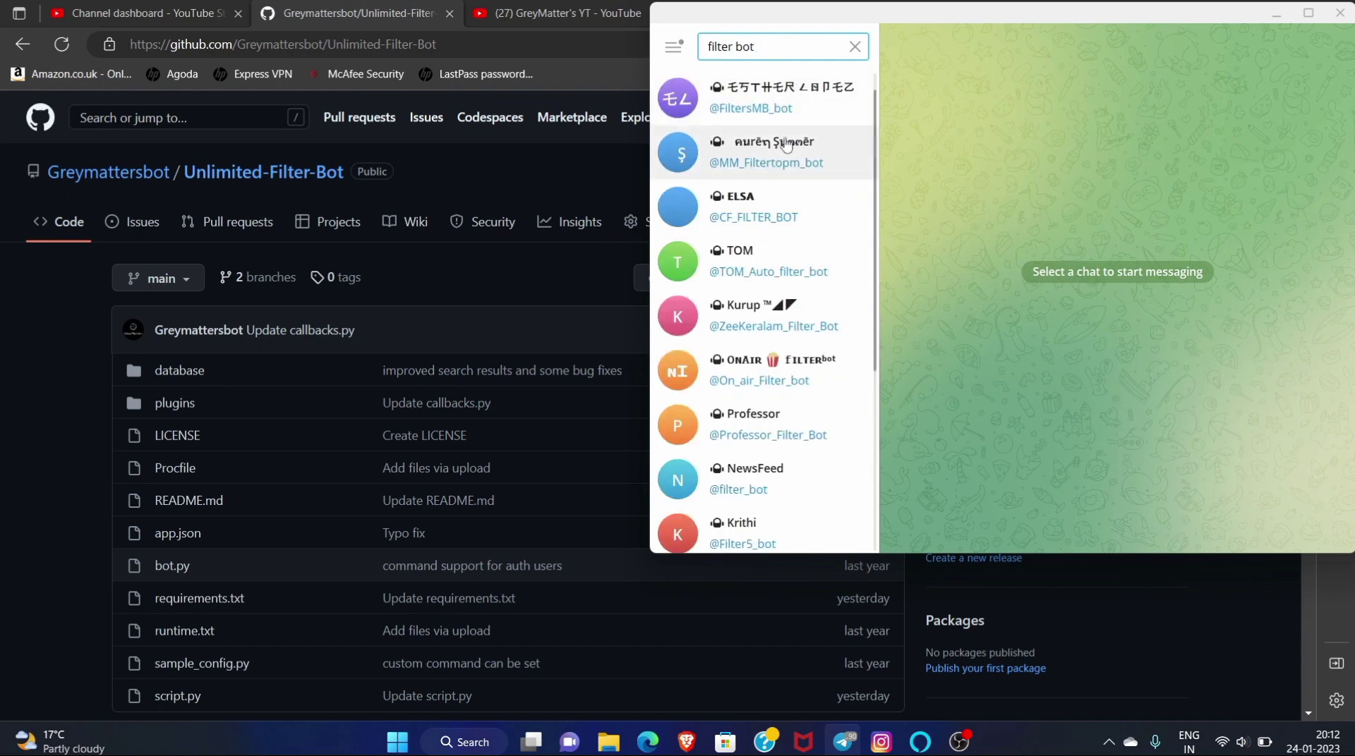
scroll(786, 145, down, 2)
scroll(787, 144, up, 2)
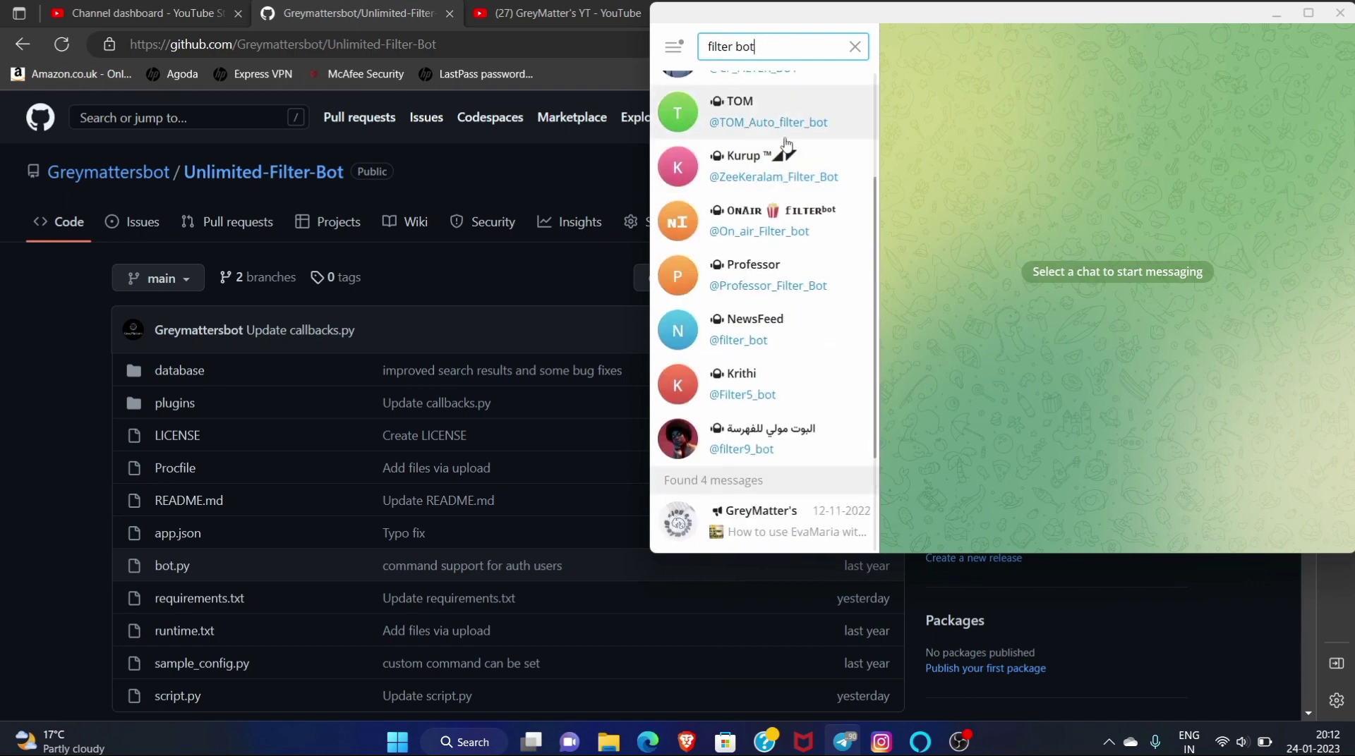
scroll(787, 144, up, 3)
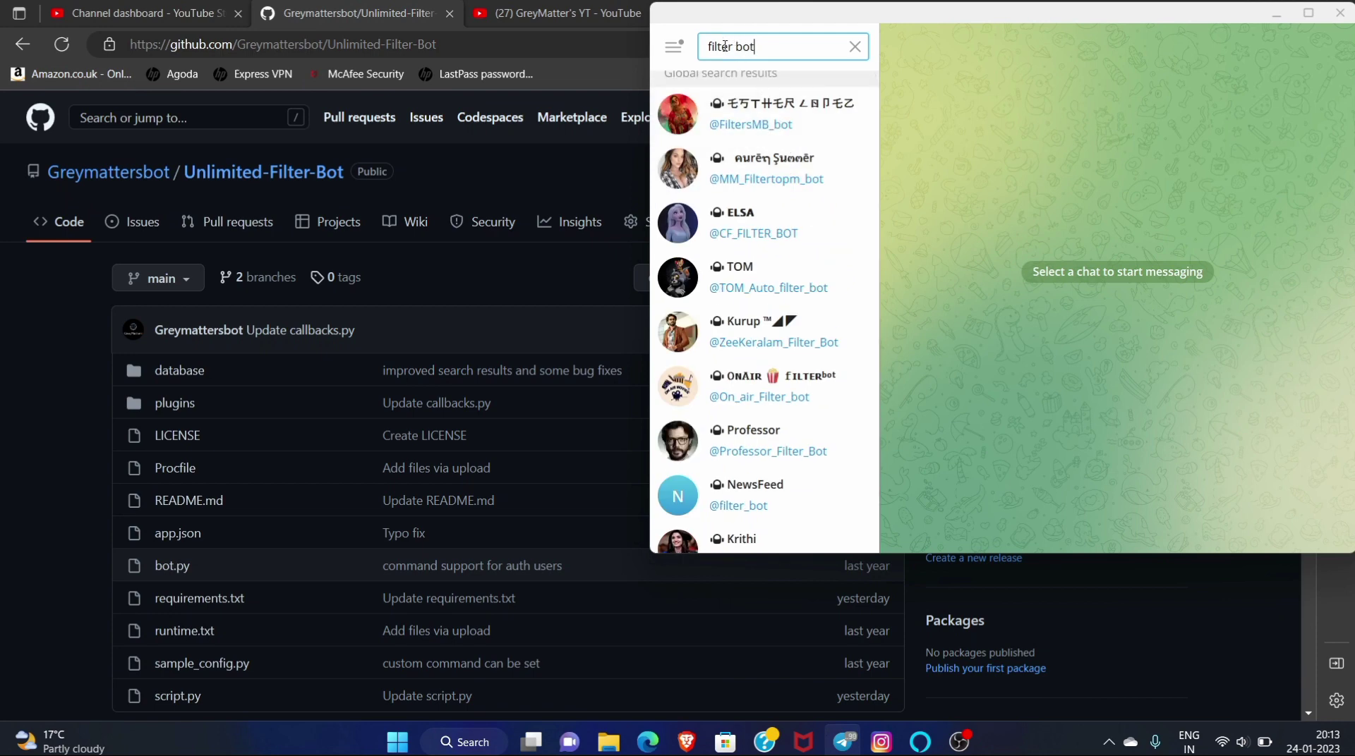
Step: Clear the "filter bot" search and minimize Telegram to return to the GitHub repository
key(BackSpace)
key(BackSpace)
key(BackSpace)
key(BackSpace)
key(BackSpace)
key(BackSpace)
key(BackSpace)
key(BackSpace)
key(BackSpace)
key(BackSpace)
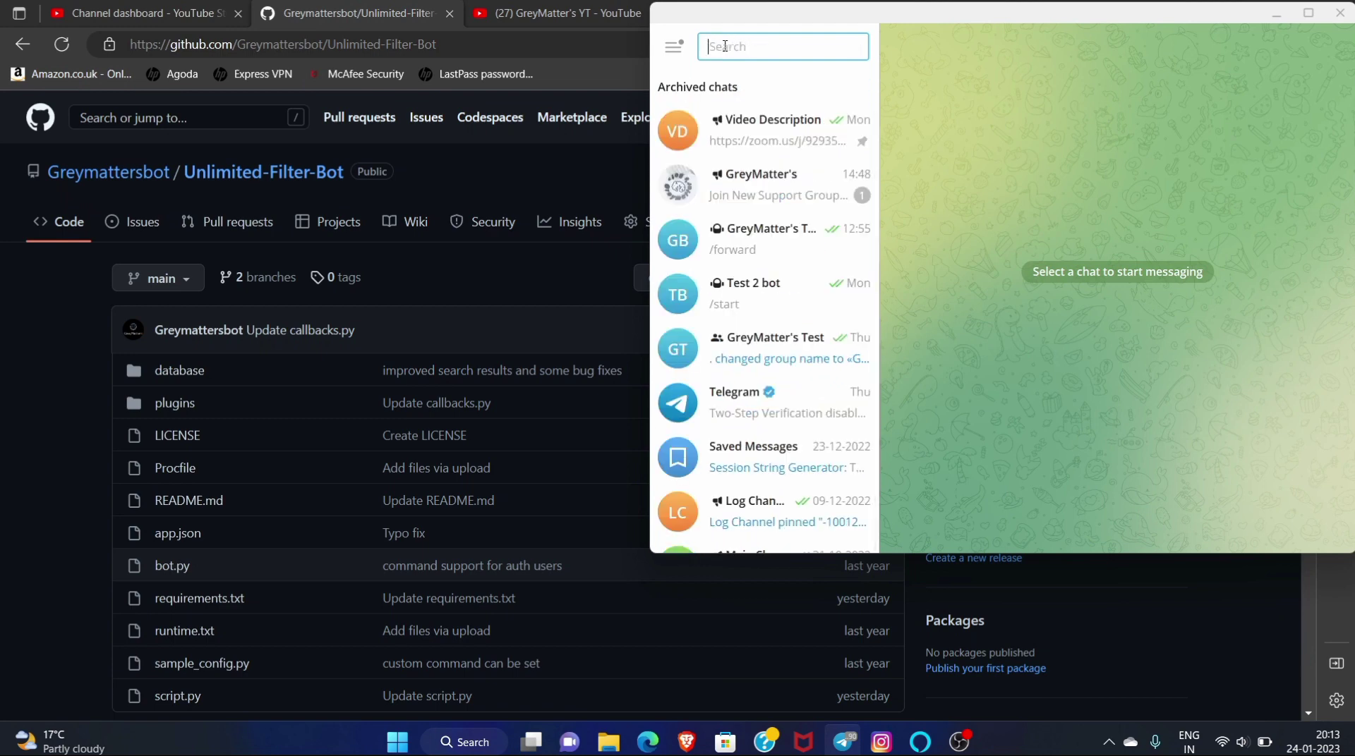
click(1268, 15)
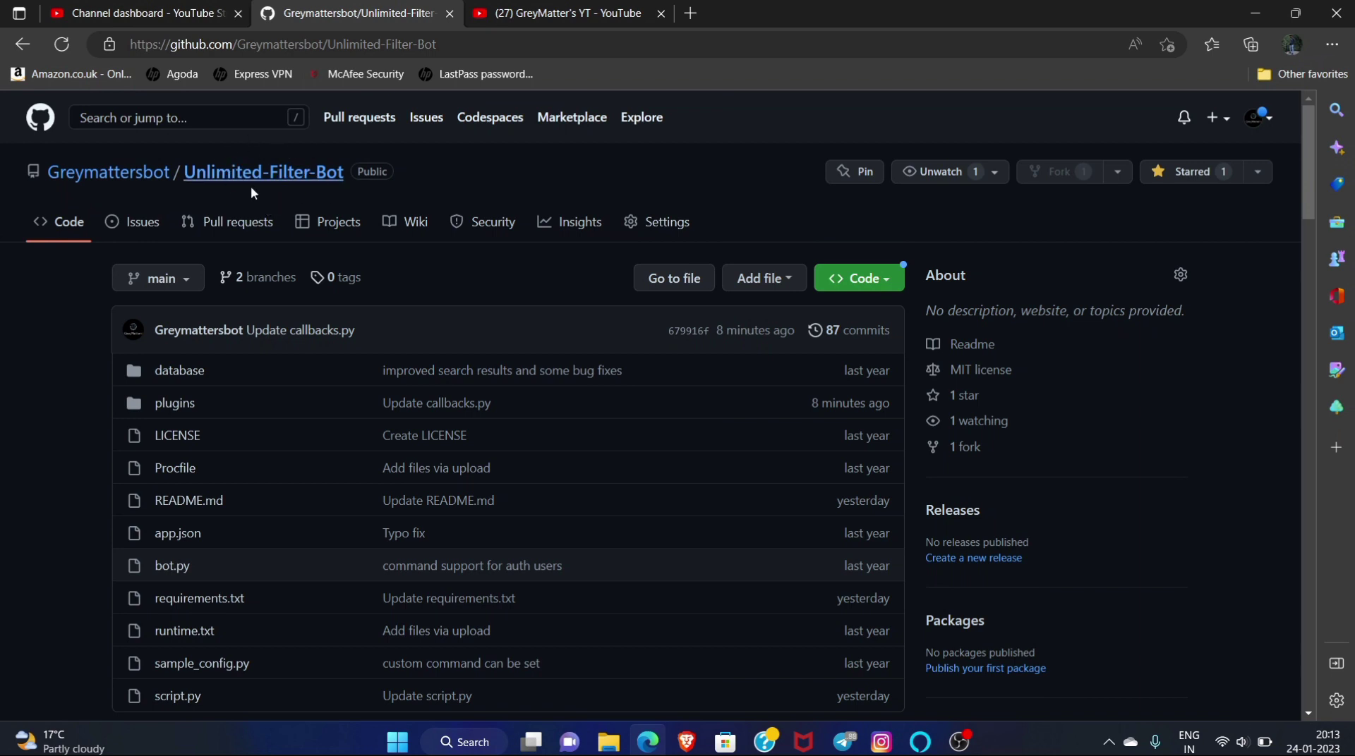
Step: Look through the Unlimited-Filter-Bot README, from its features and bot commands down to the credits
scroll(248, 200, down, 8)
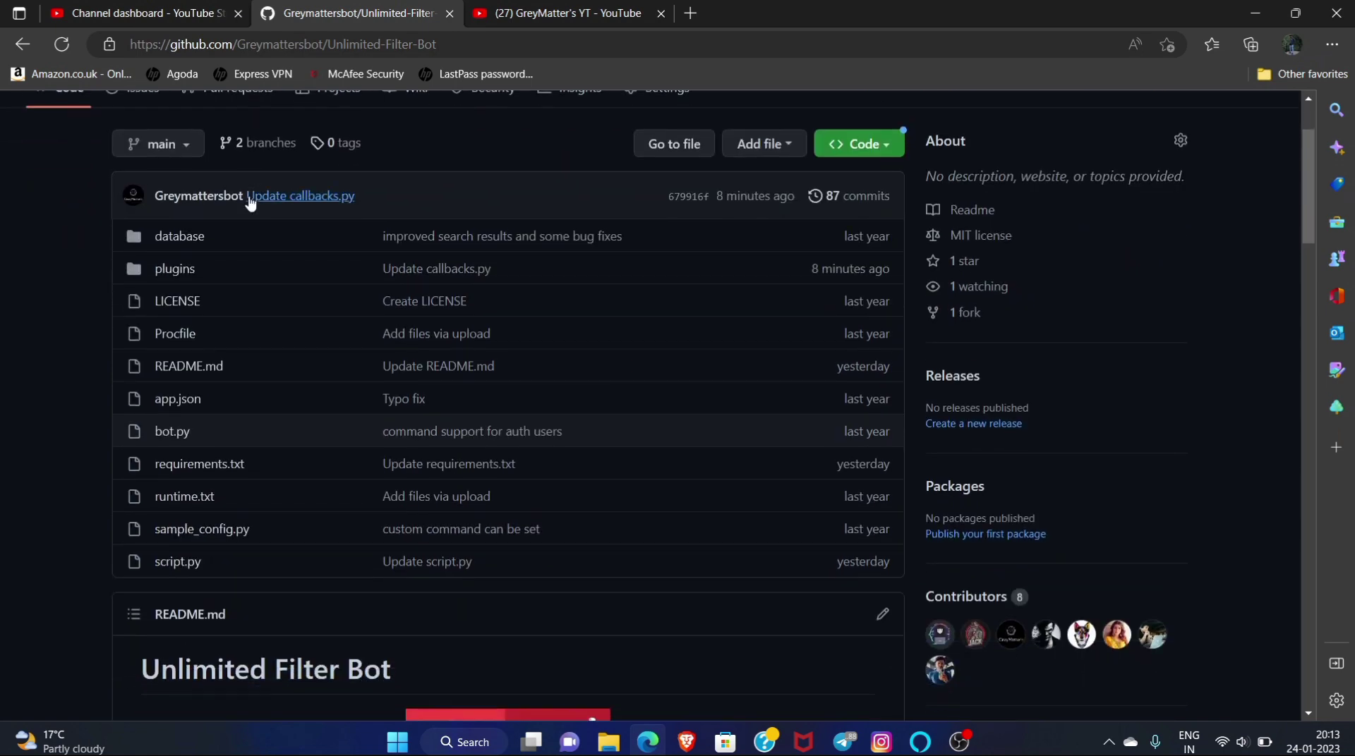
scroll(248, 202, down, 18)
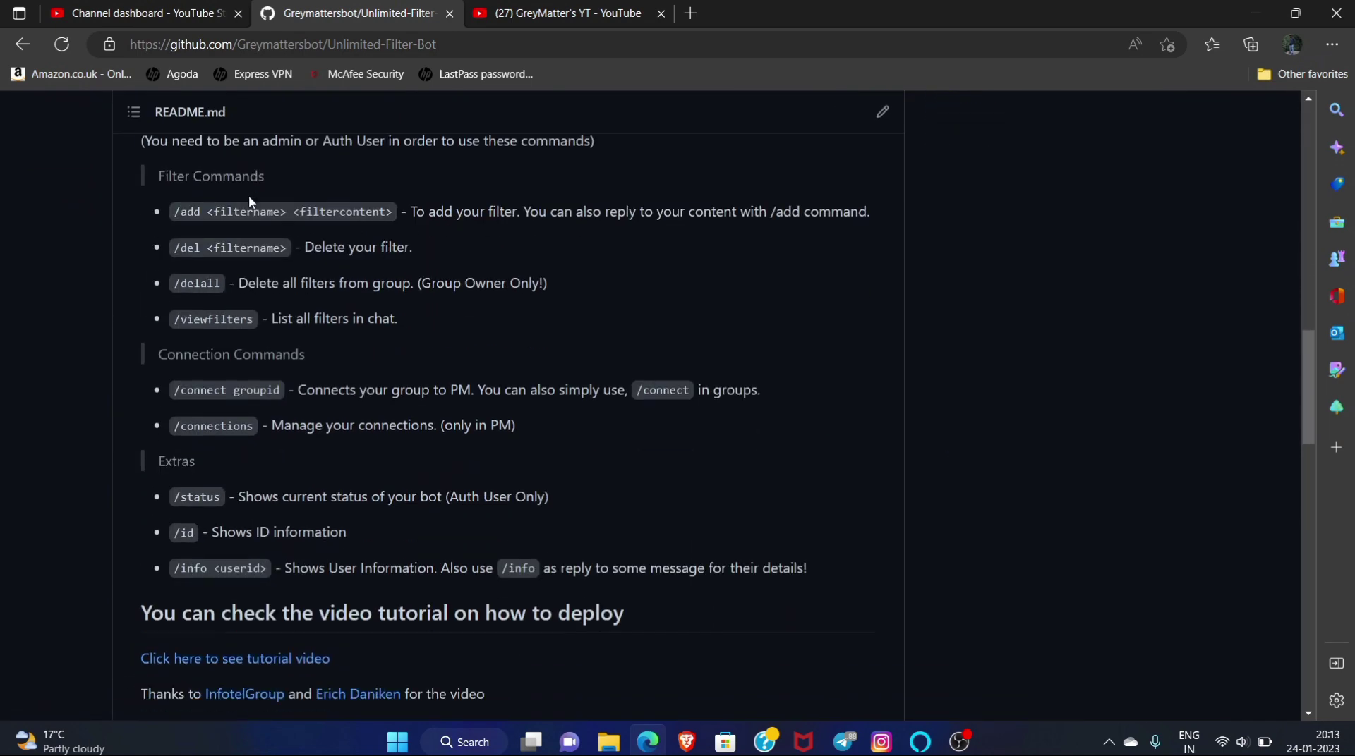
scroll(248, 196, down, 10)
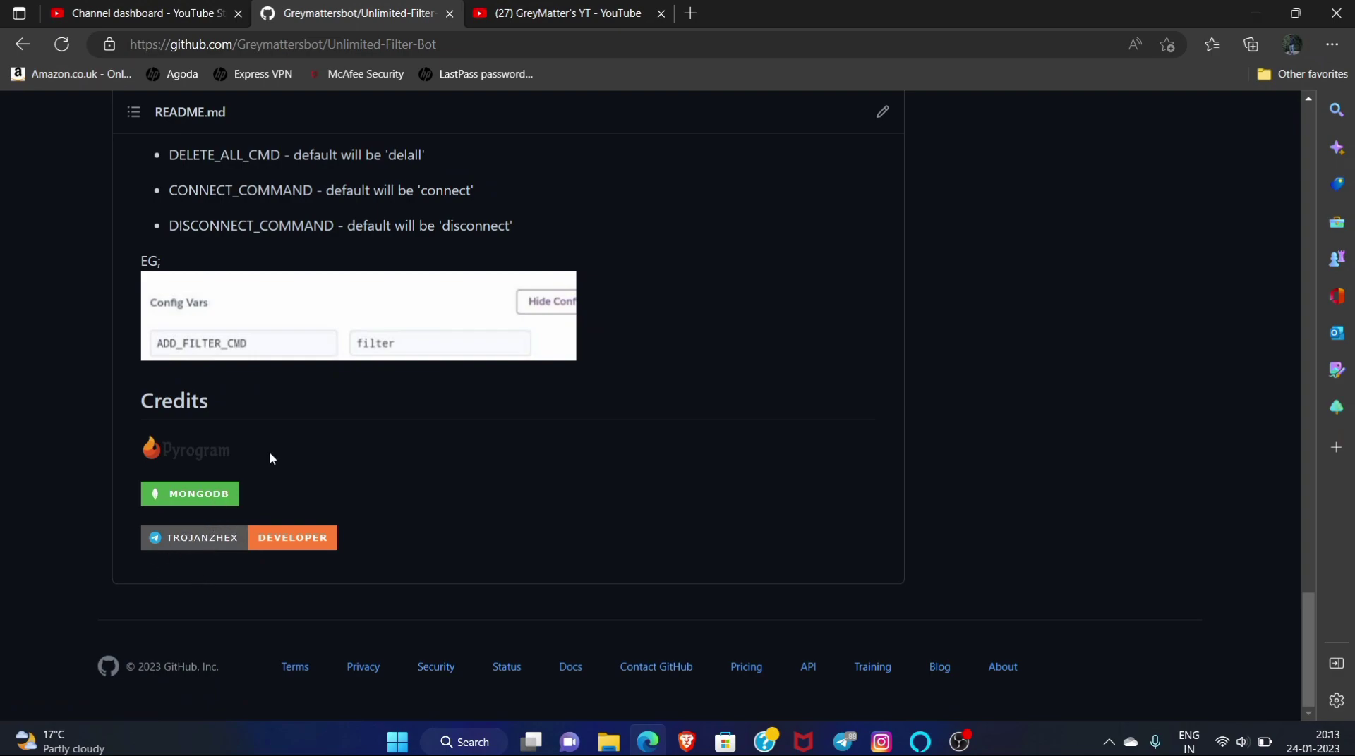
scroll(268, 455, up, 20)
scroll(269, 457, up, 10)
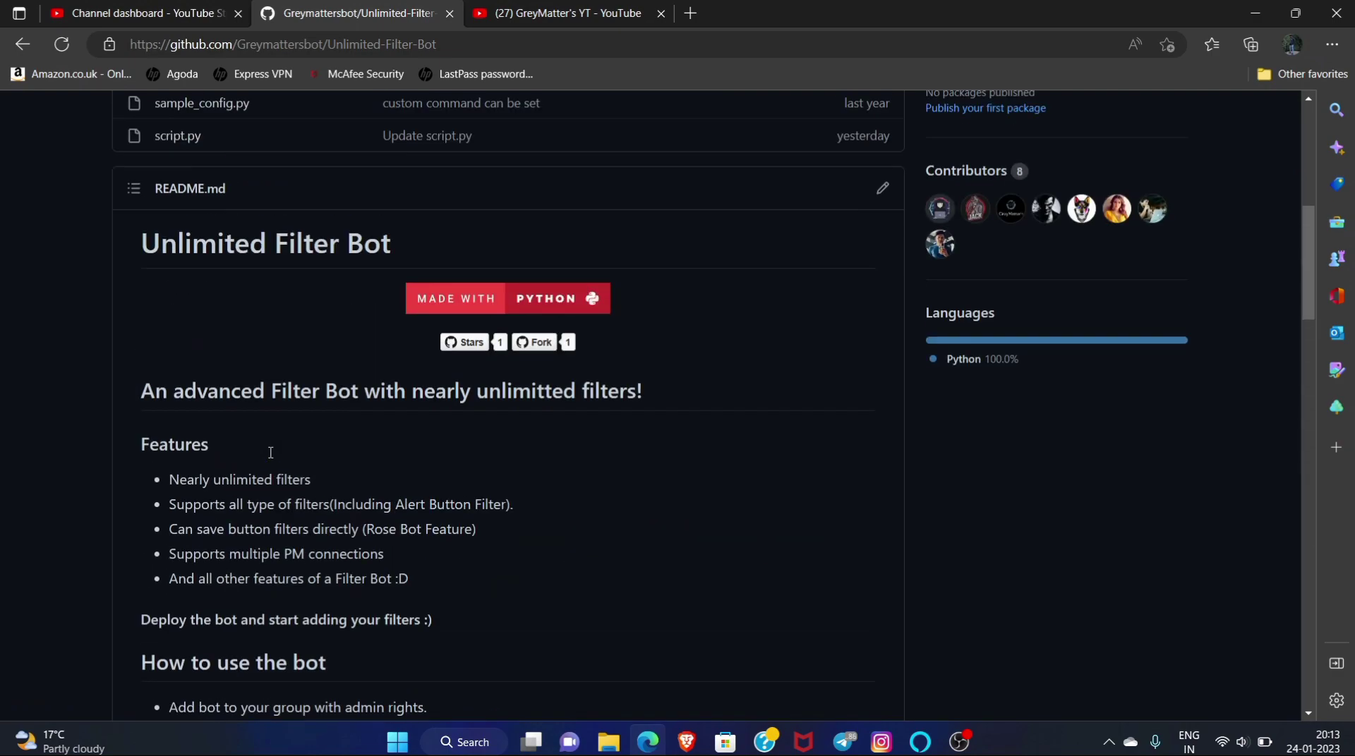
scroll(269, 455, down, 20)
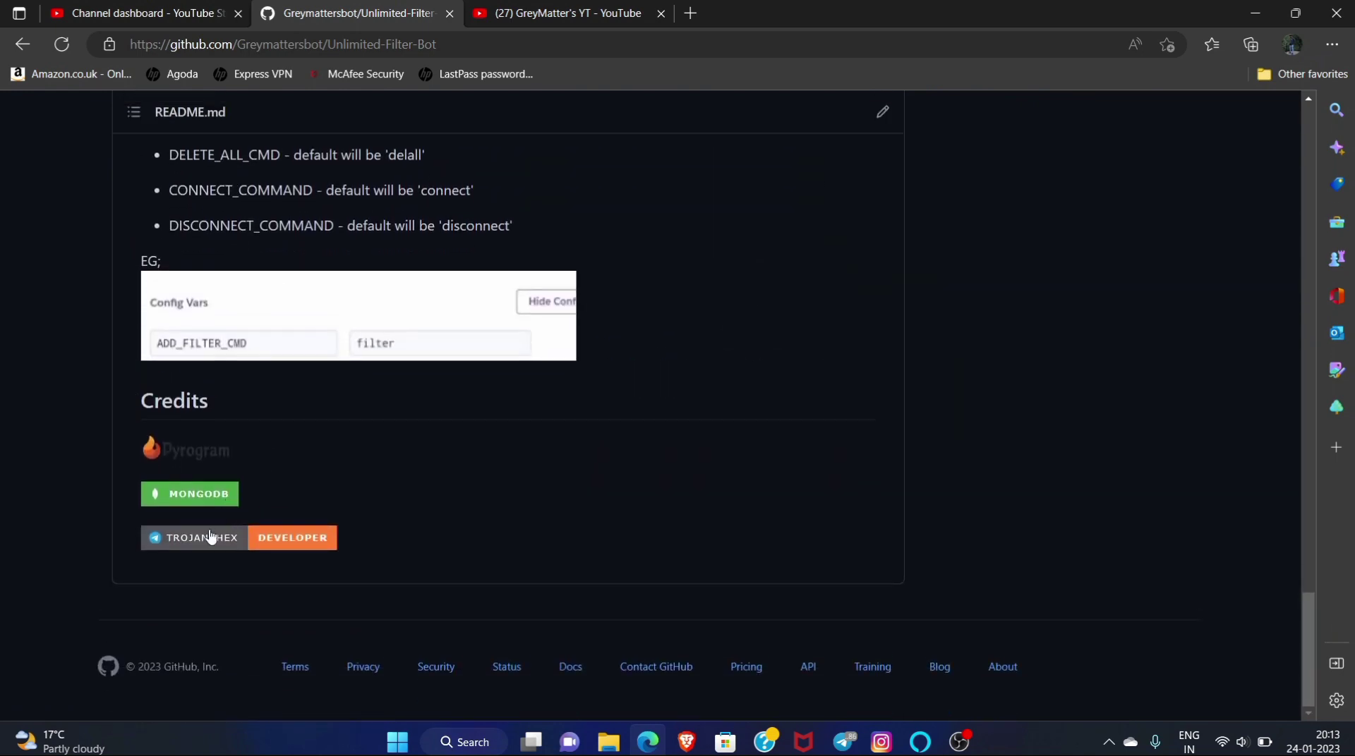
Step: Open the TroJanzHEX developer link from the README credits in a new tab, review the pinned repositories, and return to the README
right_click(202, 540)
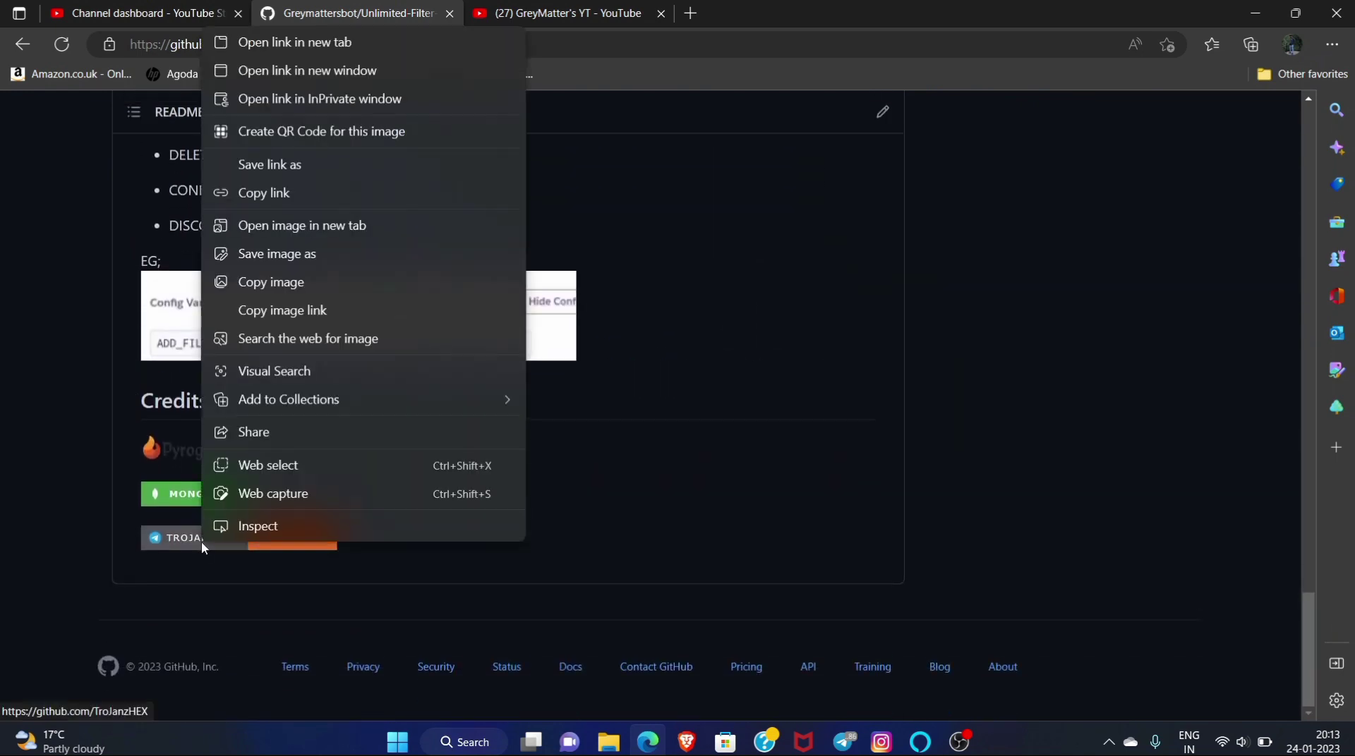
click(326, 44)
click(592, 8)
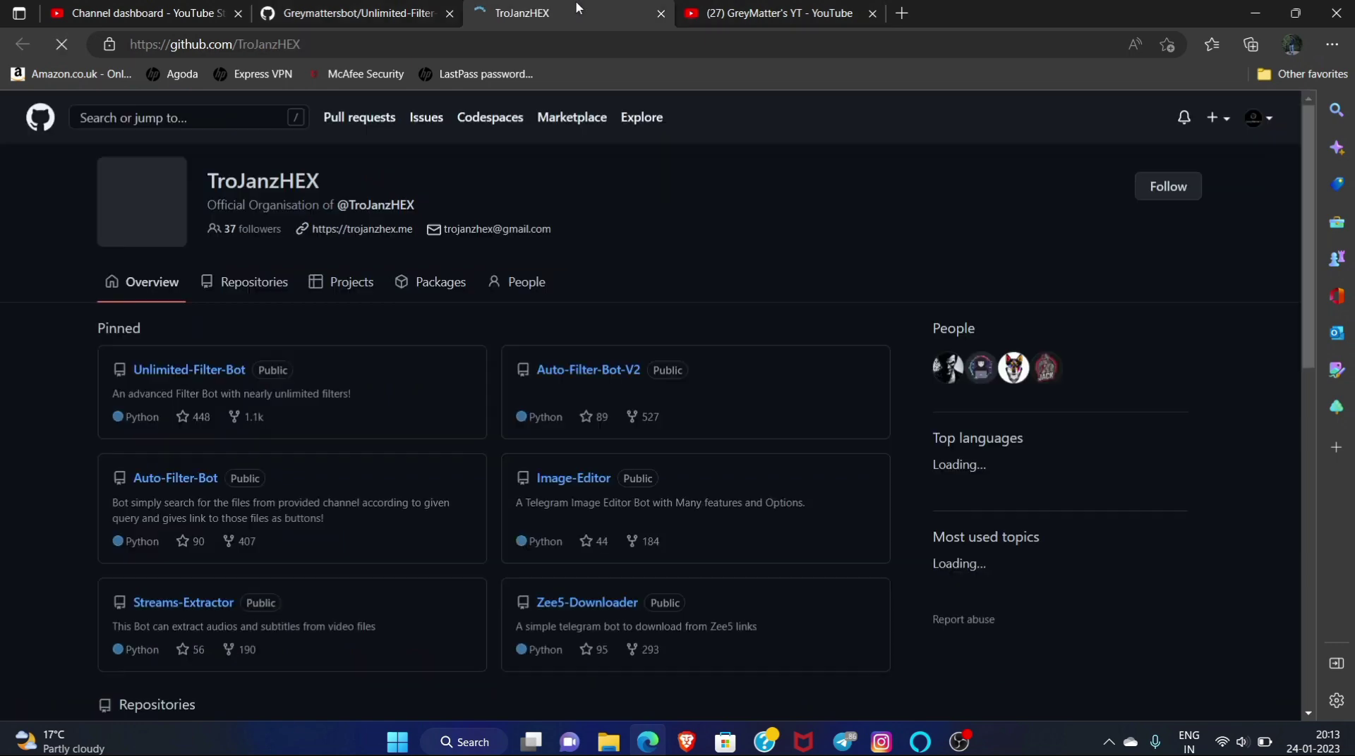
scroll(412, 297, down, 2)
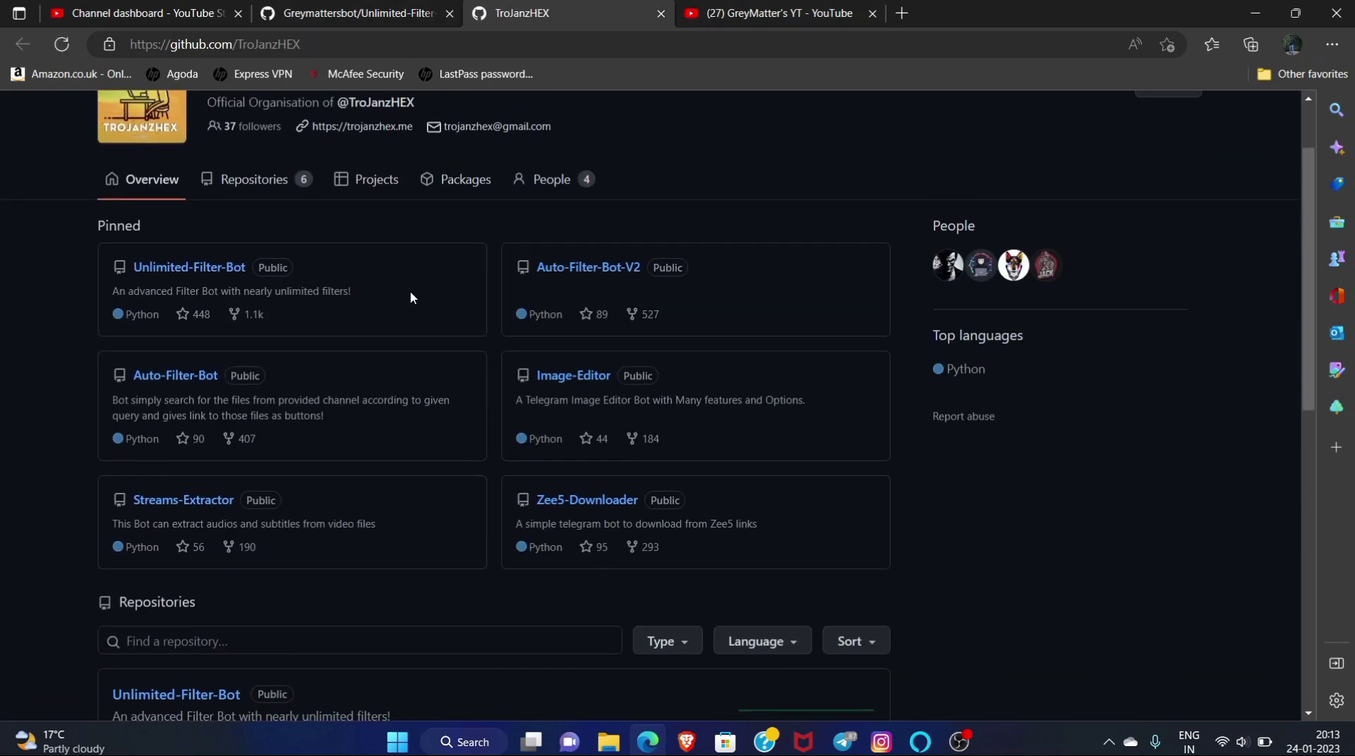
scroll(412, 296, up, 2)
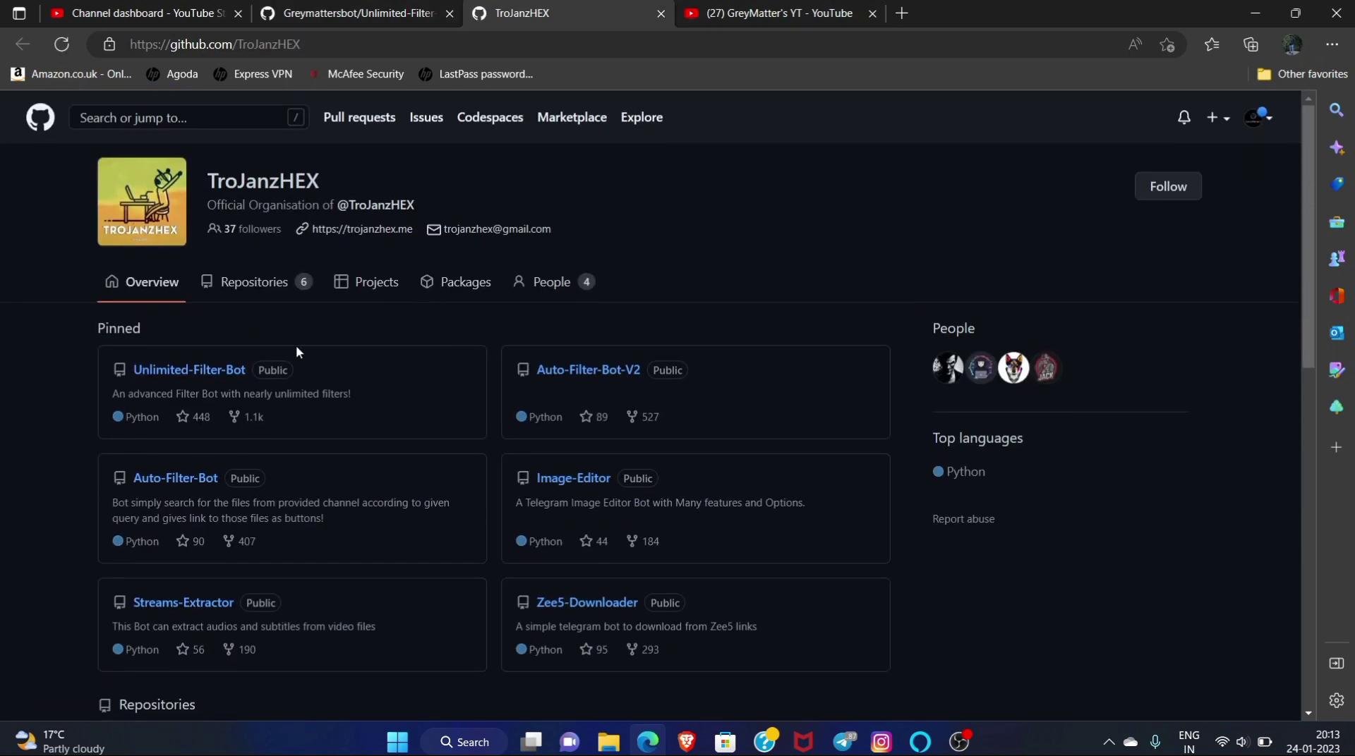
click(661, 14)
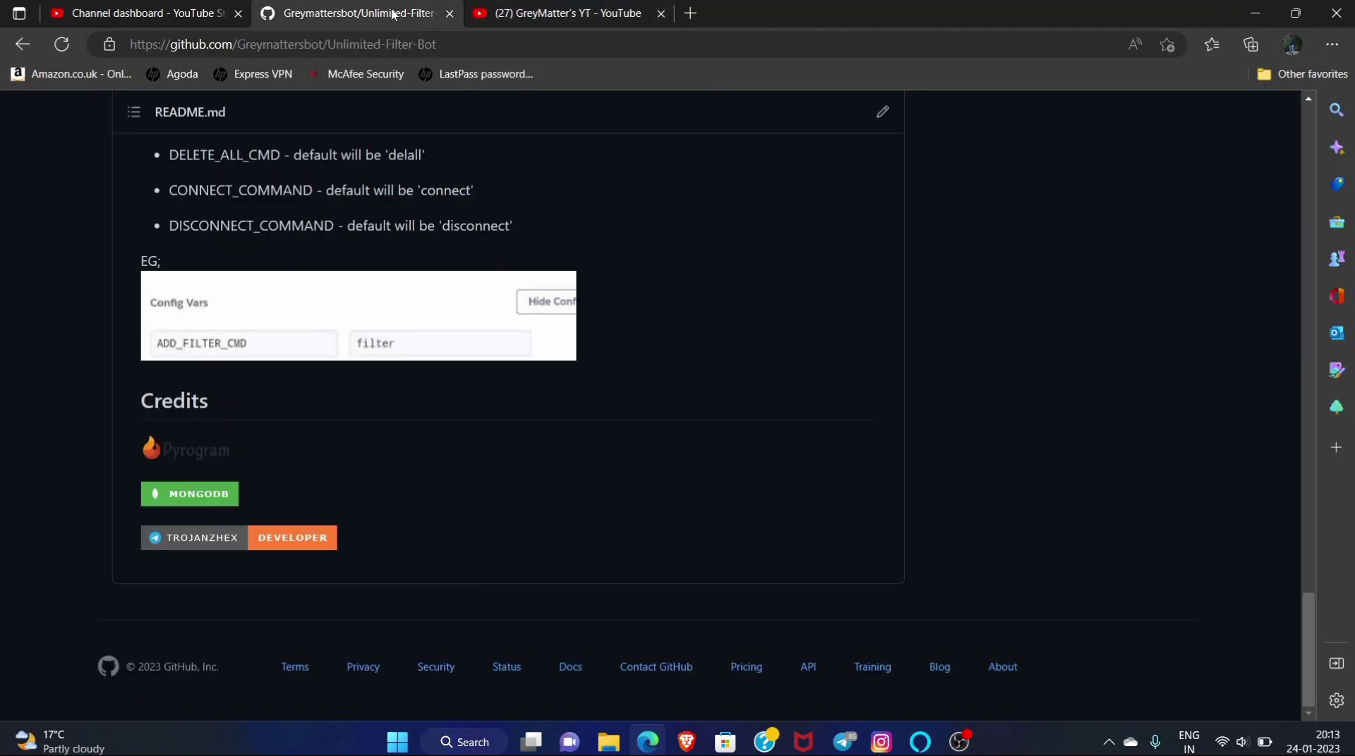
scroll(321, 399, up, 20)
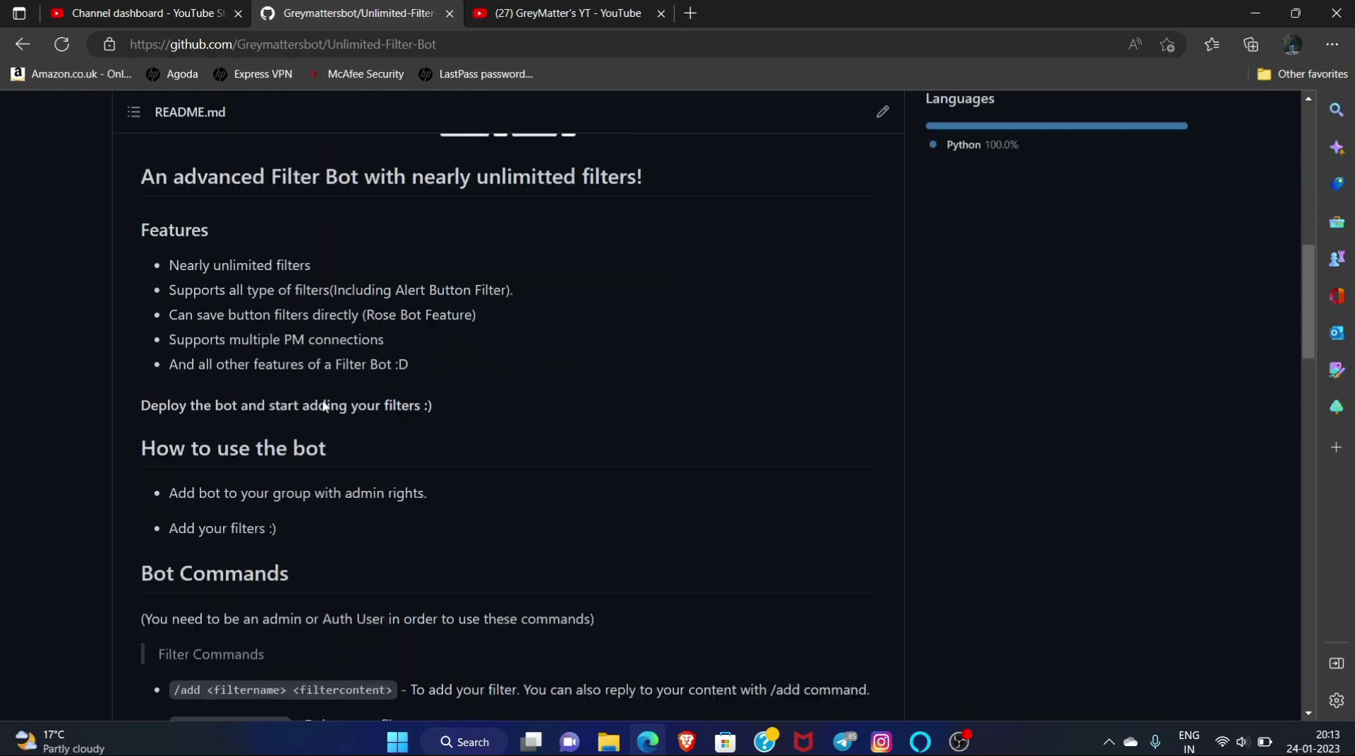
Step: Copy the link to the Greymattersbot/Unlimited-Filter-Bot repository from its GitHub page
scroll(322, 399, up, 1)
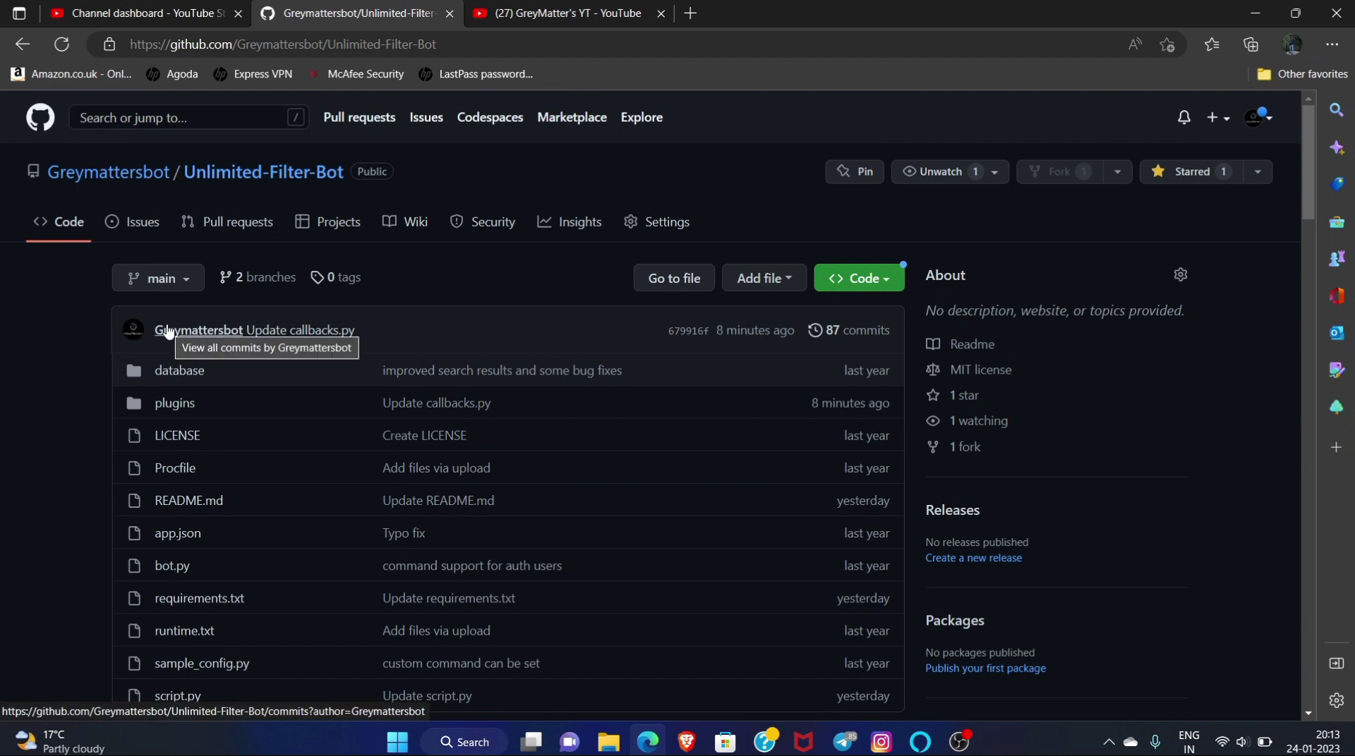
scroll(365, 398, down, 1)
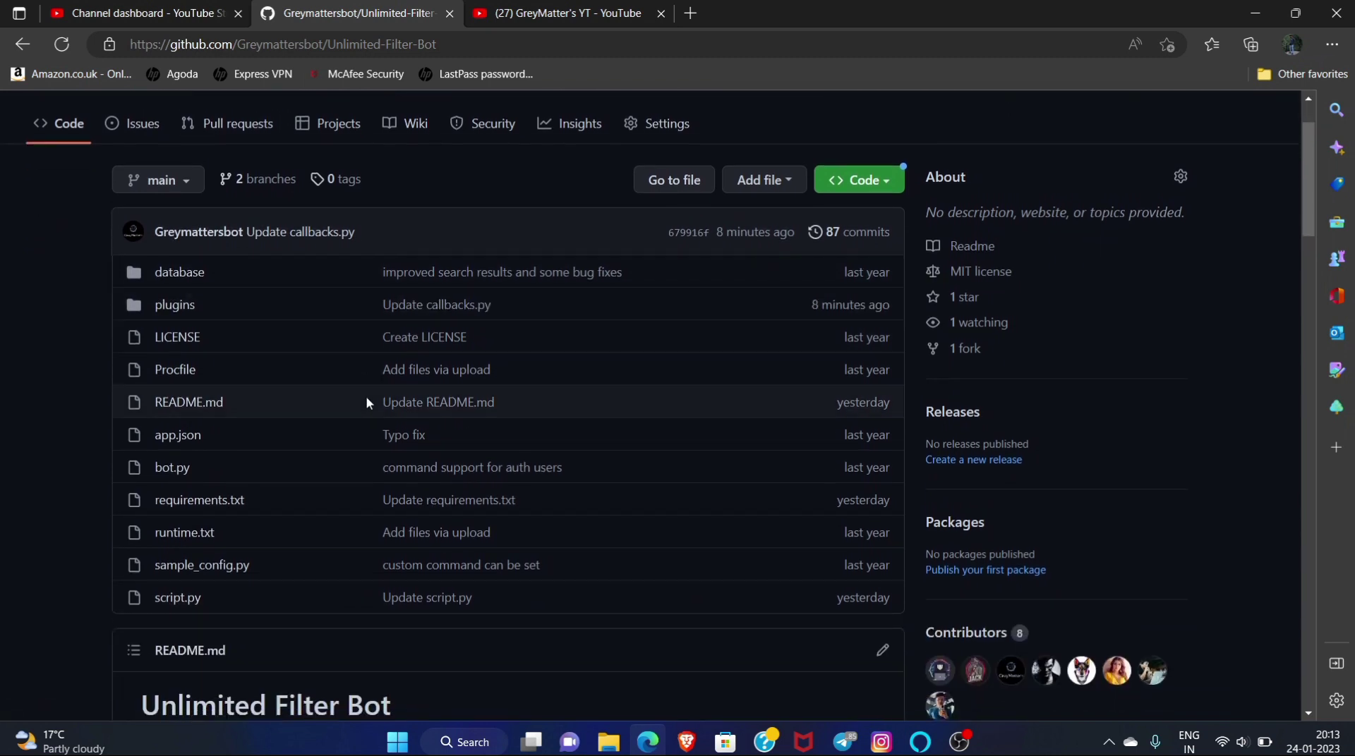
scroll(325, 265, up, 1)
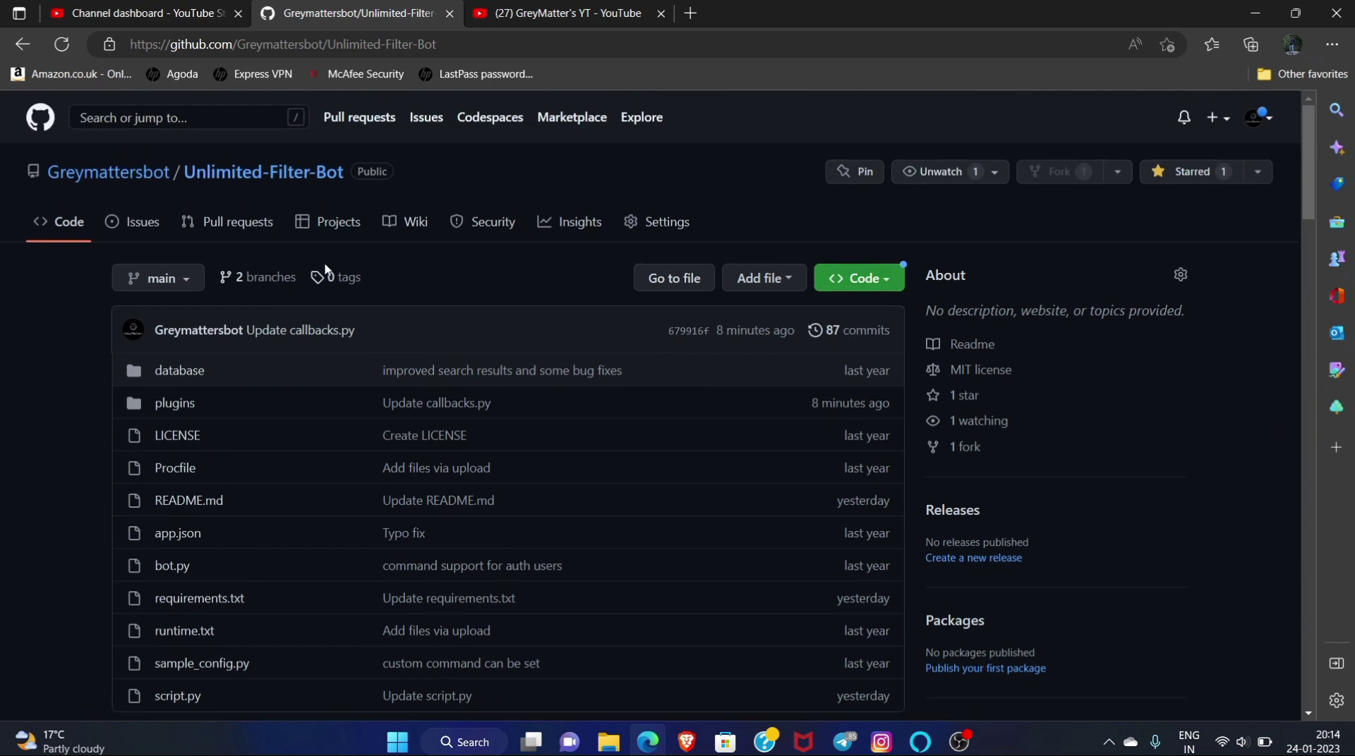
right_click(285, 183)
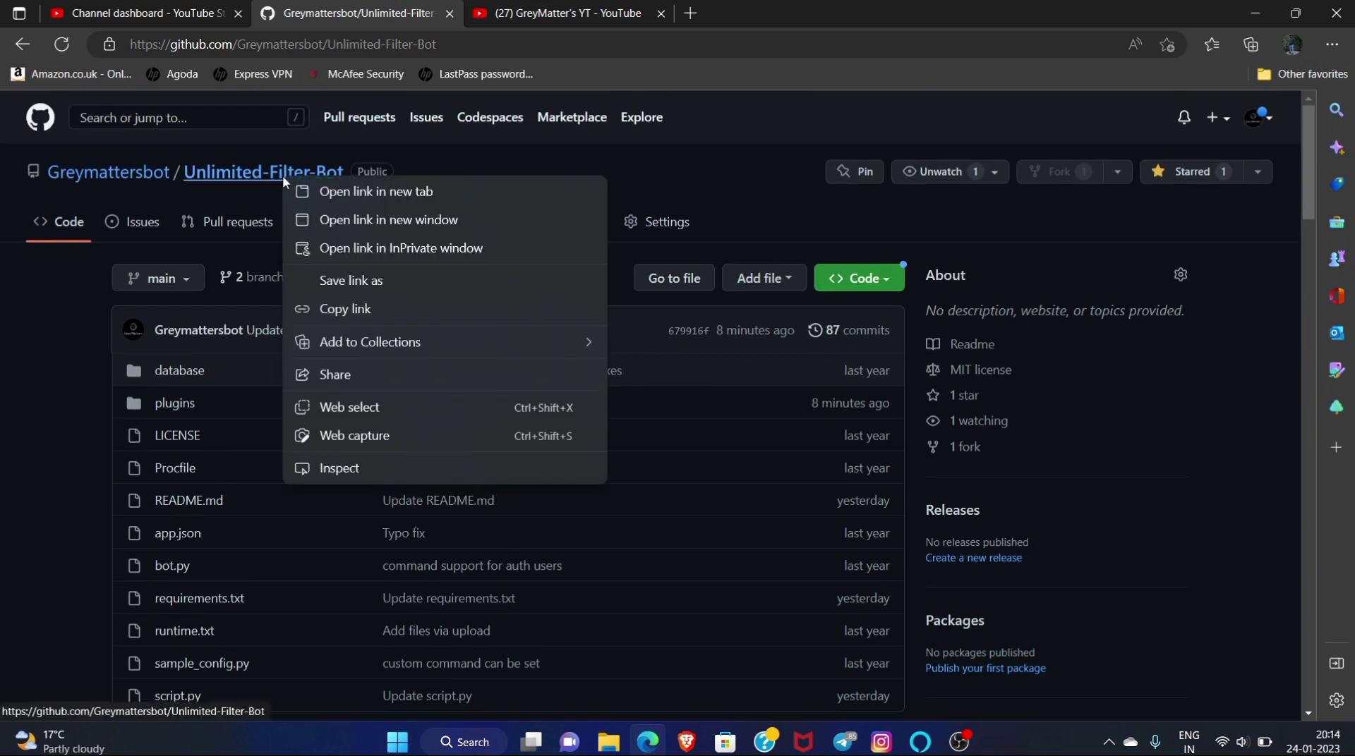
click(351, 322)
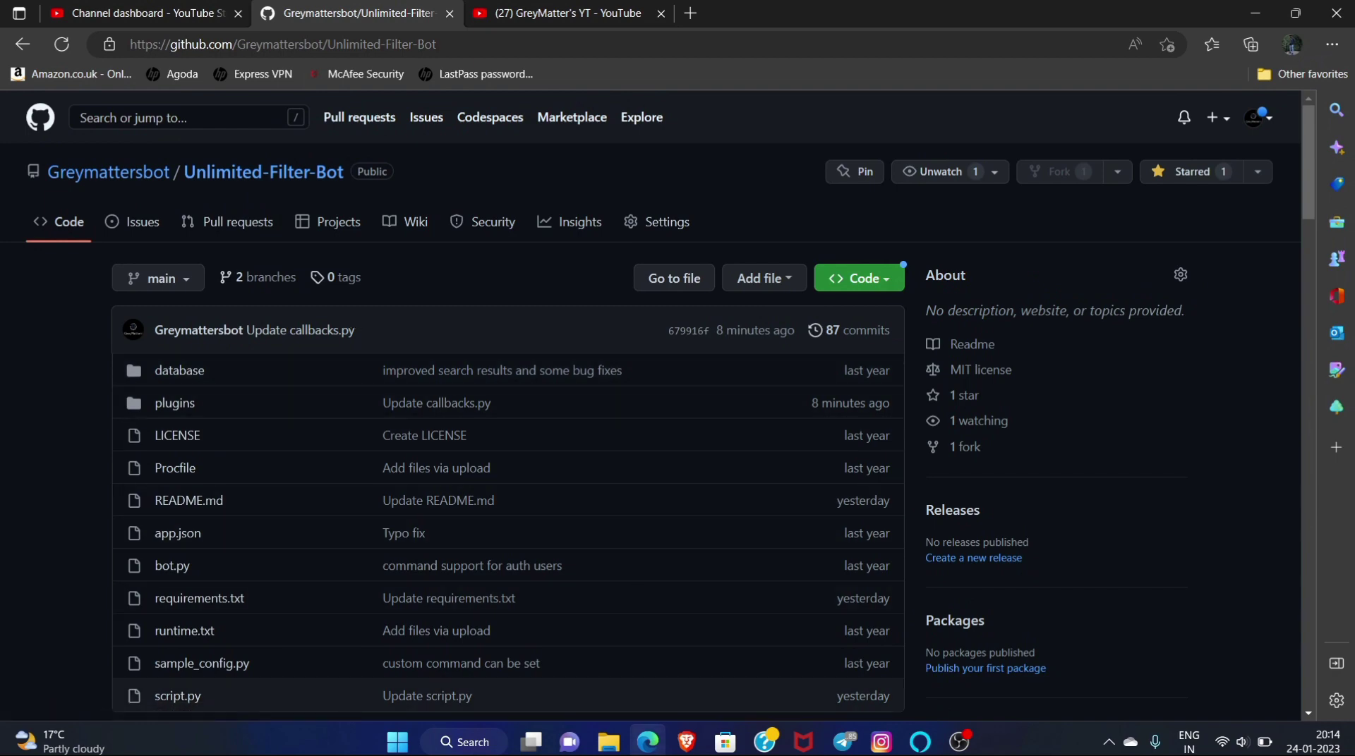
Step: Switch to the Brave browser and open the copied Unlimited-Filter-Bot repository link in a new tab
click(686, 741)
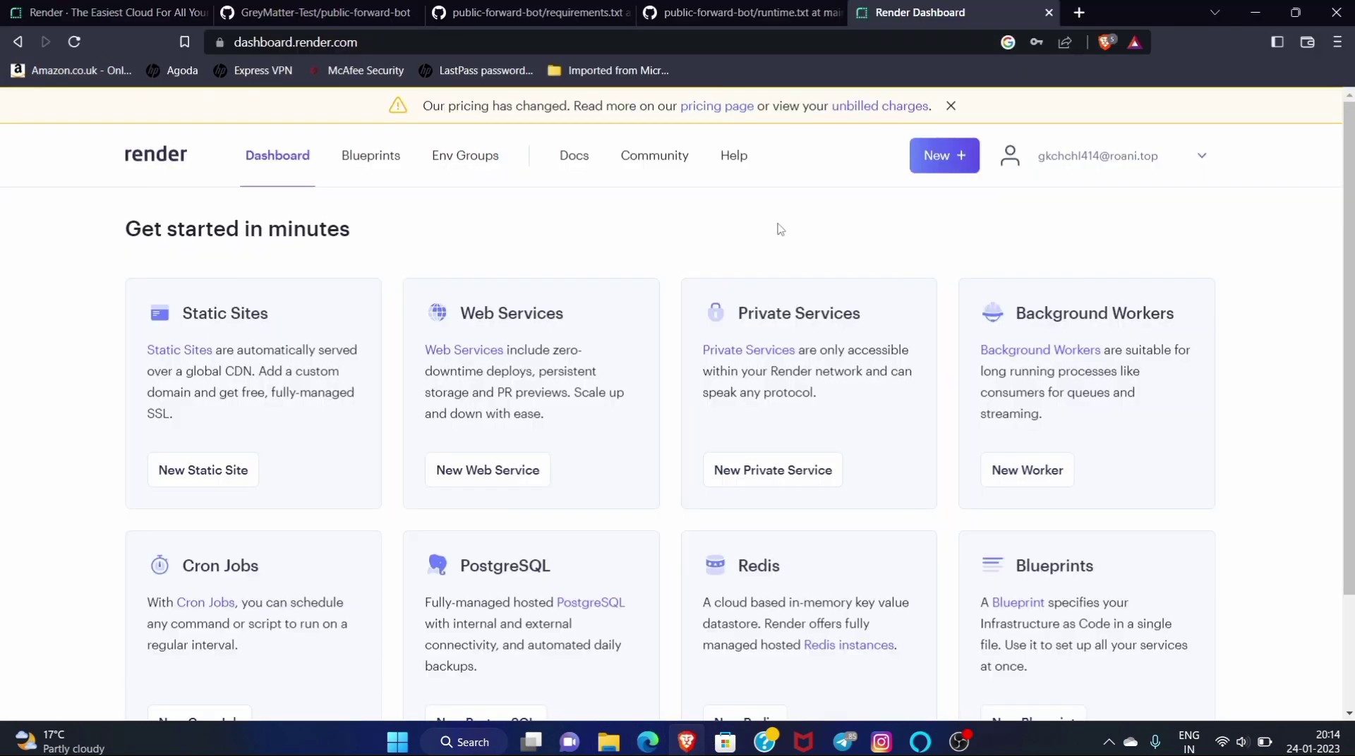
click(1078, 11)
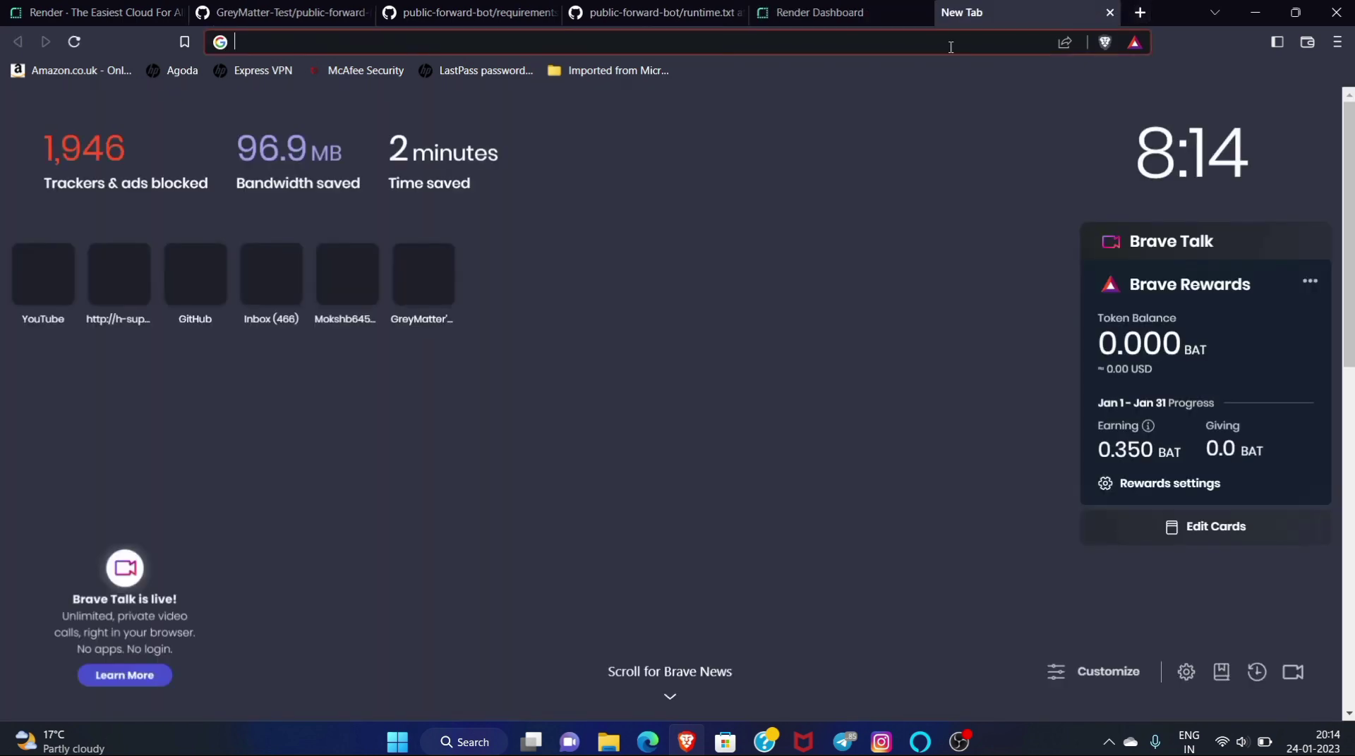
key(ctrl+v)
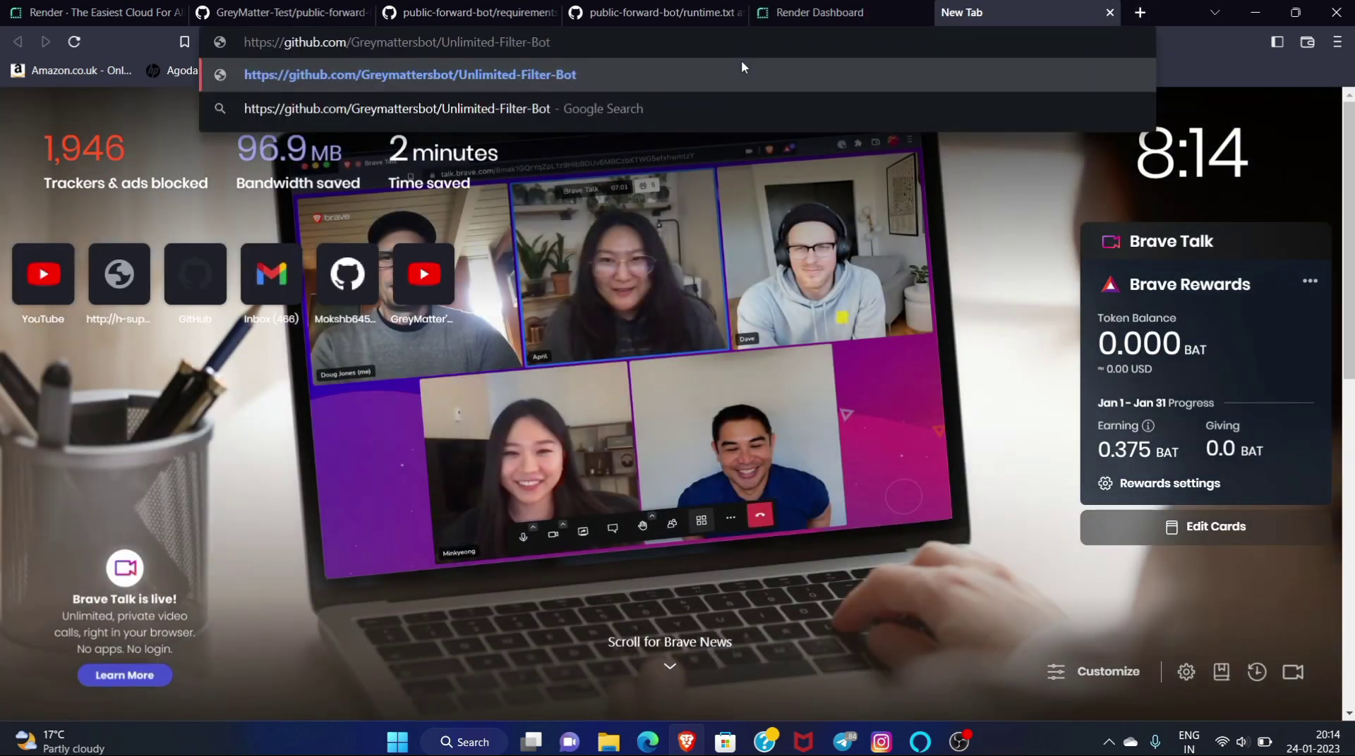
key(Return)
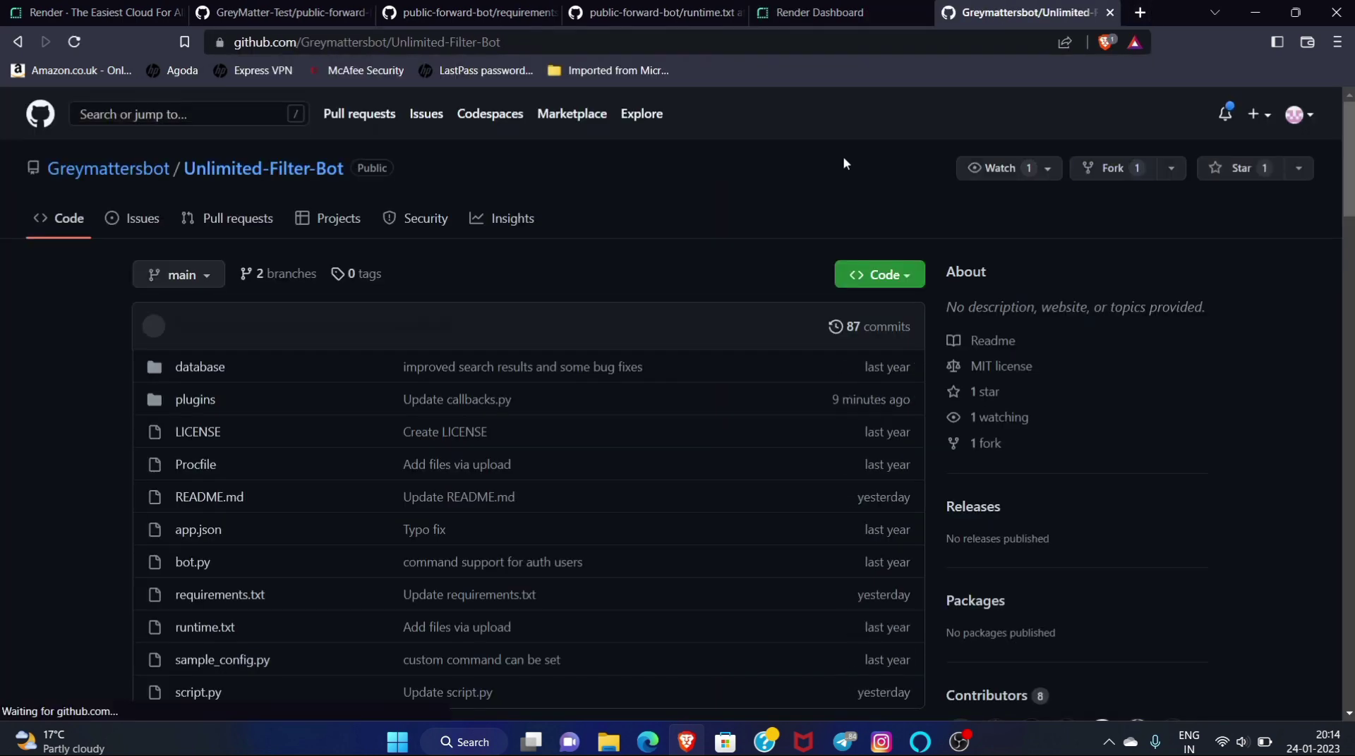
Step: Check which GitHub account is signed in and star the Unlimited-Filter-Bot repository
click(1291, 115)
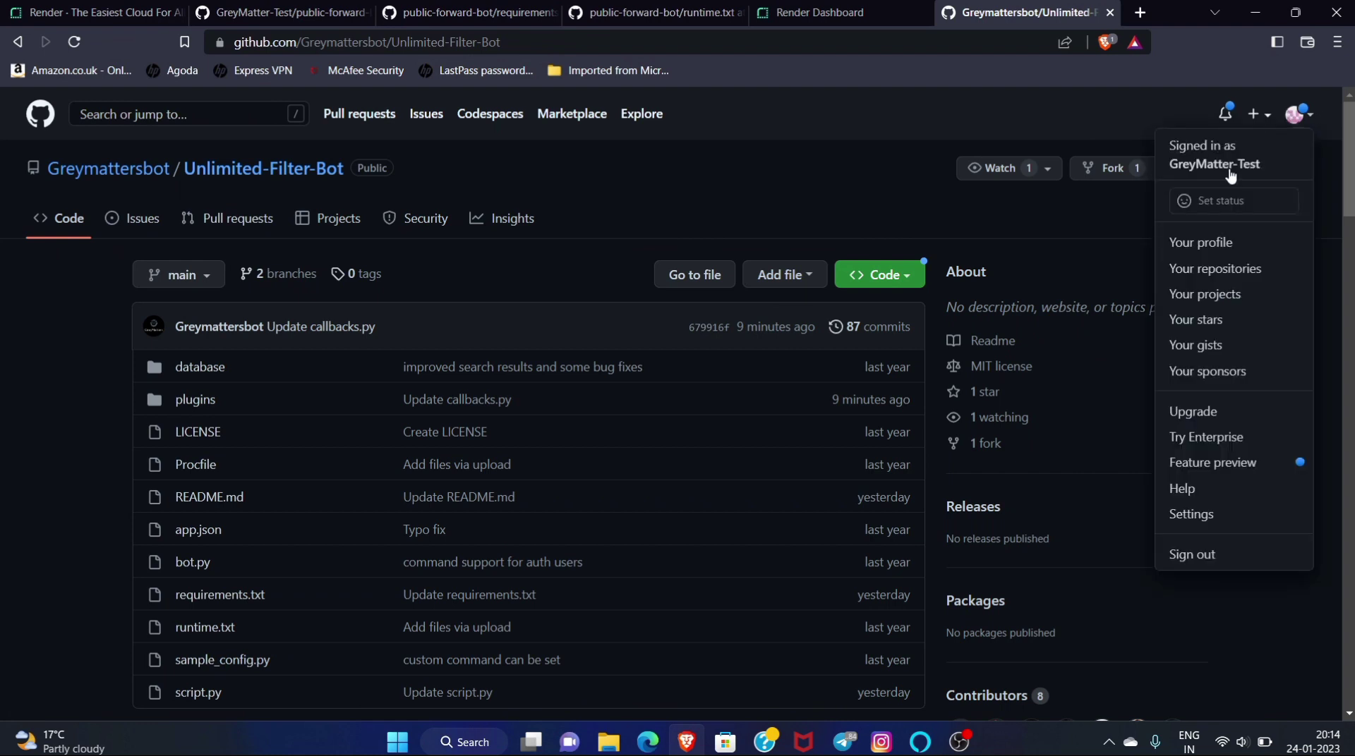
click(1046, 239)
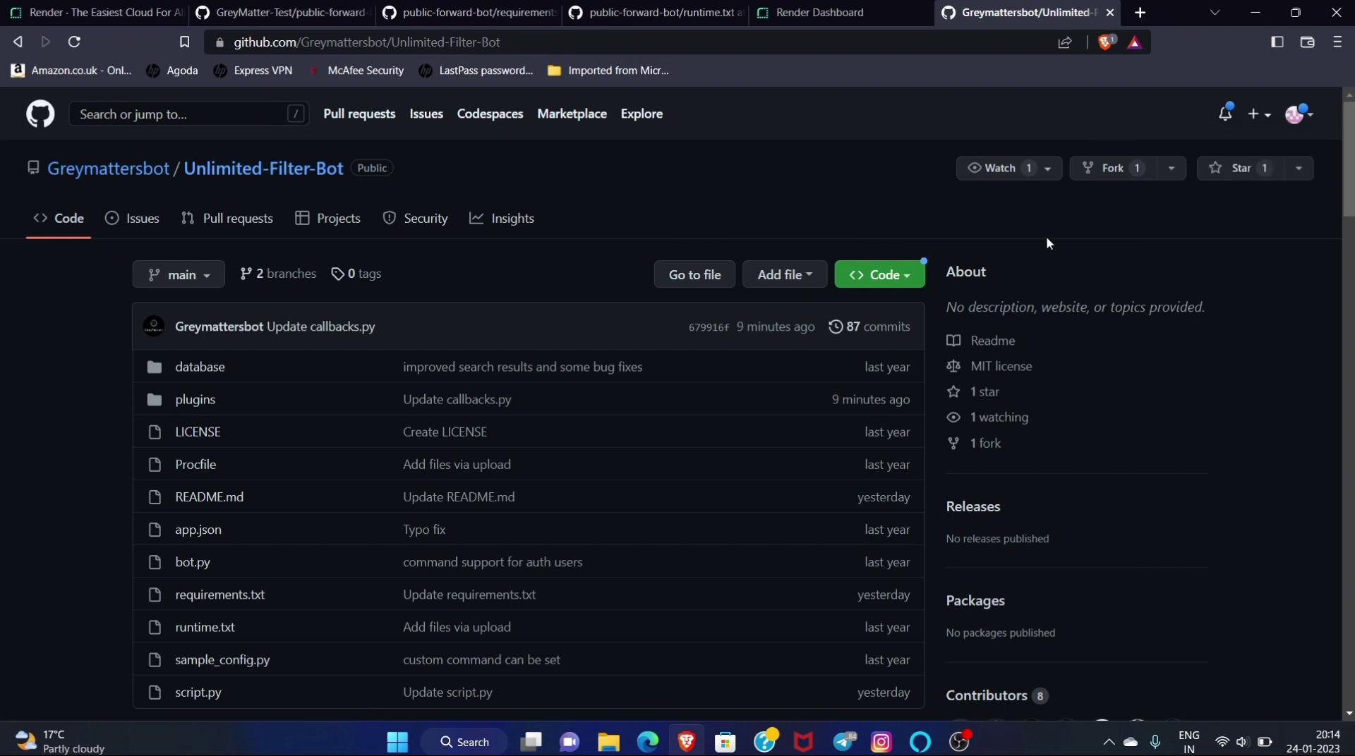
click(1240, 168)
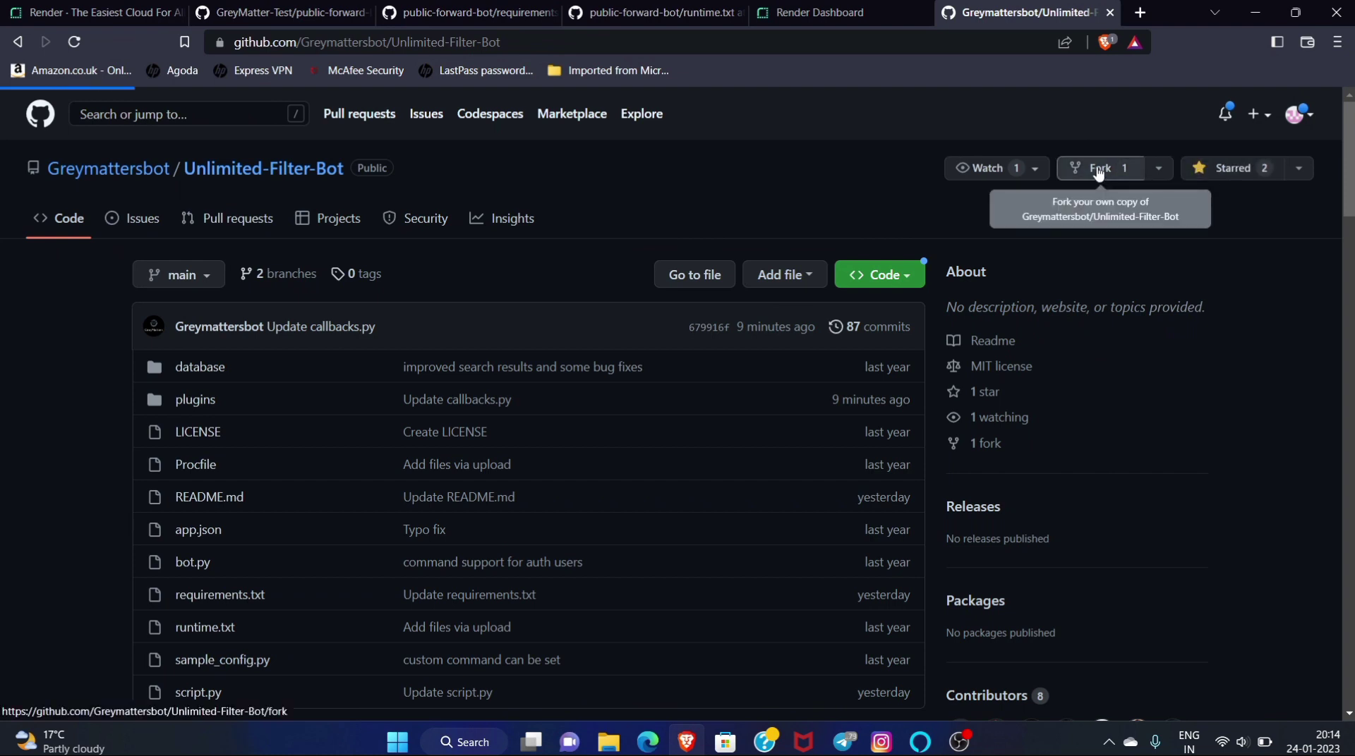
Step: Fork the repository as Unlimited-Filter-Bot, copying only the main branch, and look over the fork's files
scroll(848, 319, down, 2)
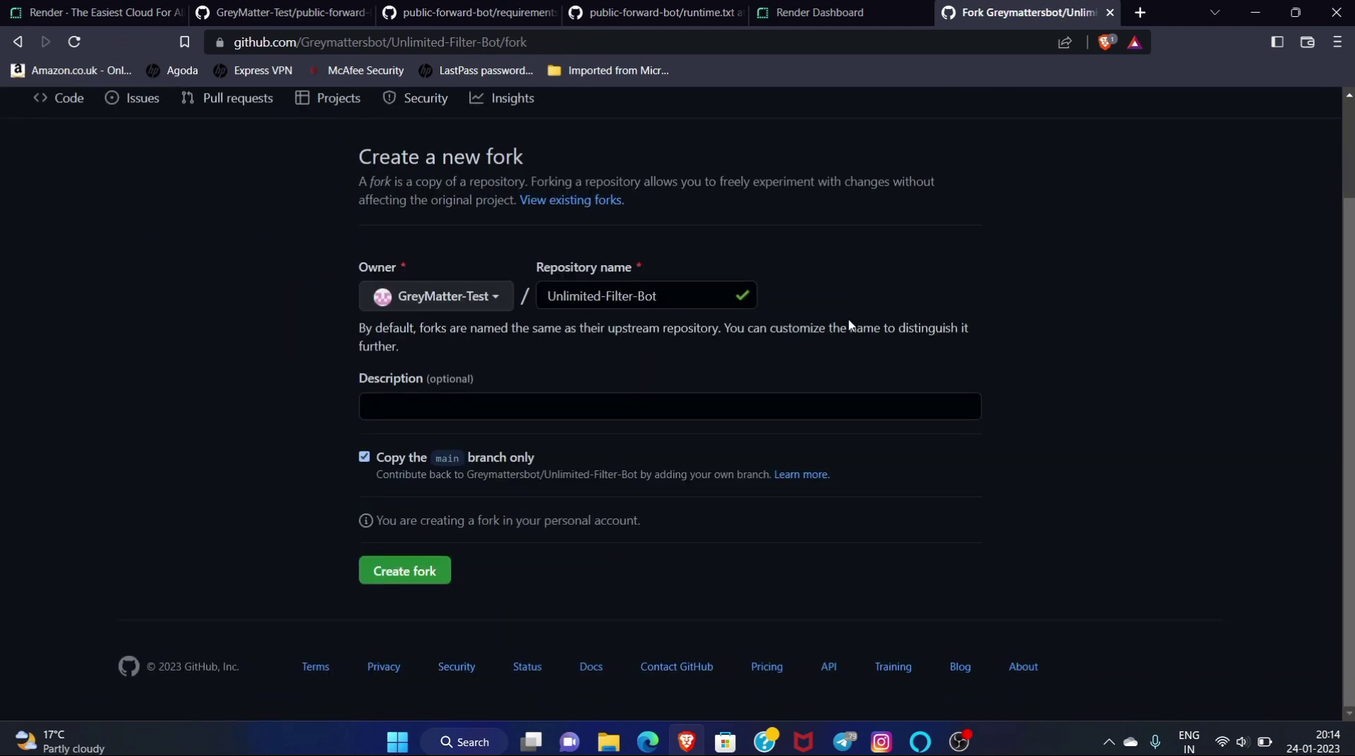
click(432, 570)
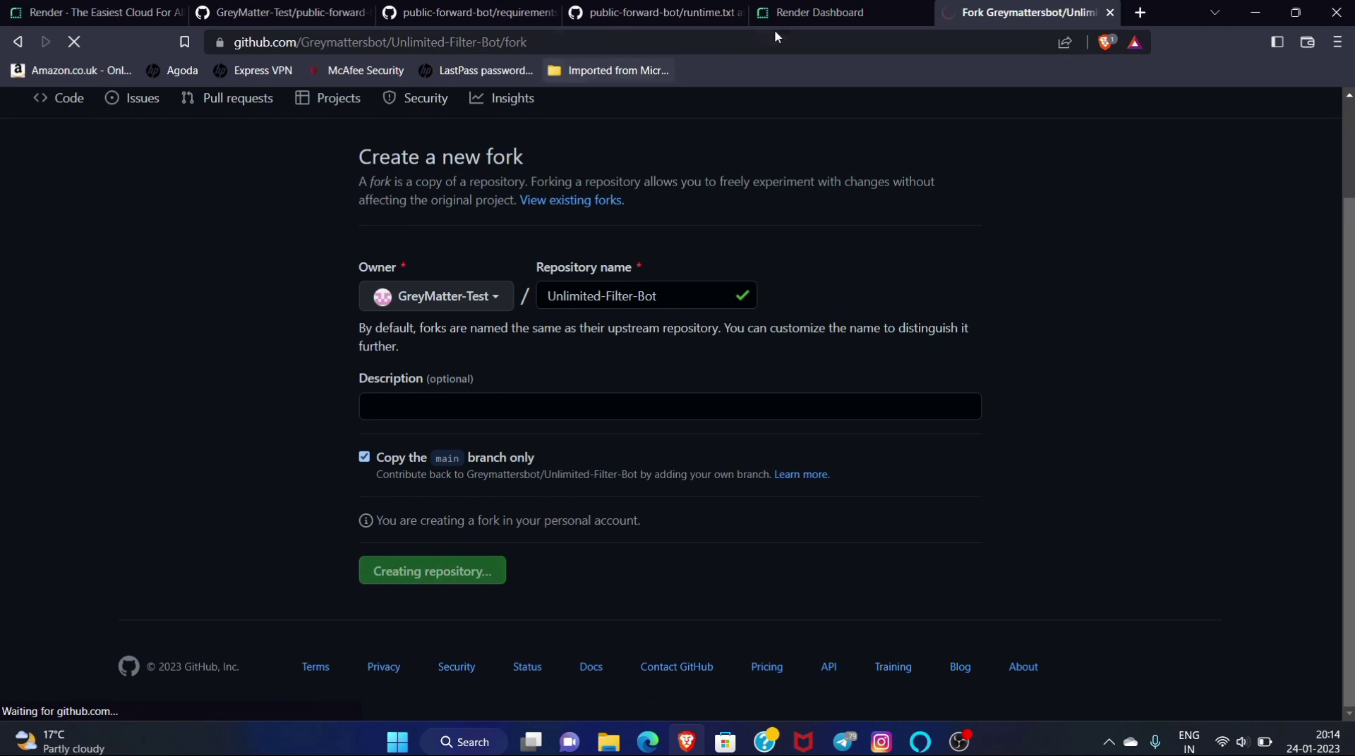
click(817, 14)
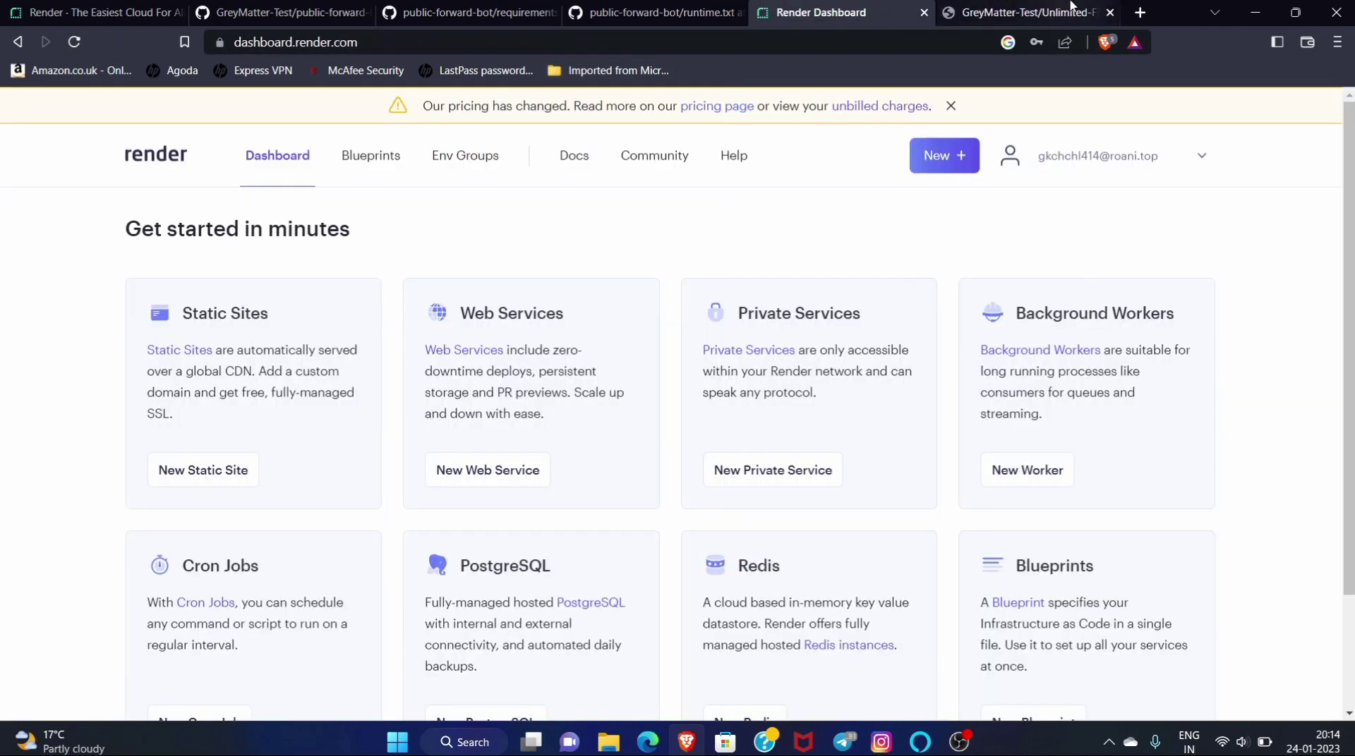
click(1040, 9)
scroll(565, 353, down, 2)
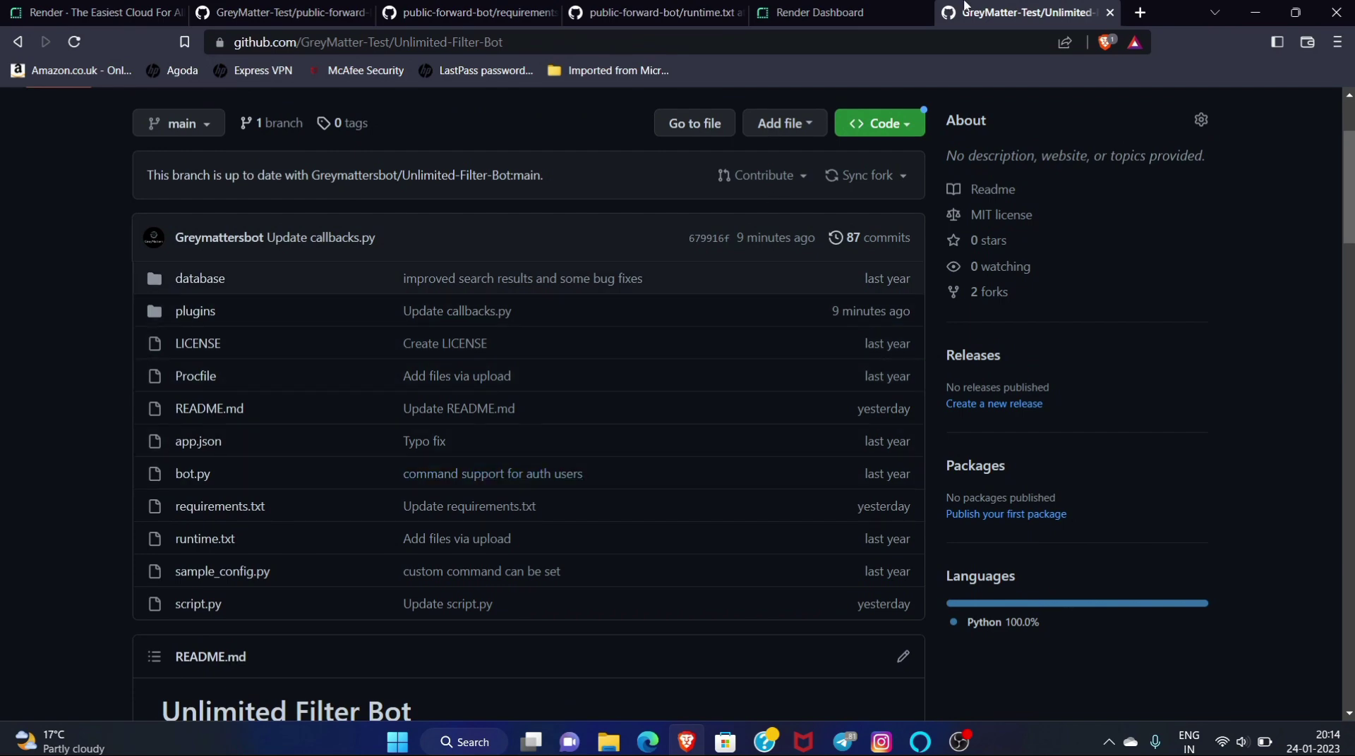
scroll(439, 350, up, 2)
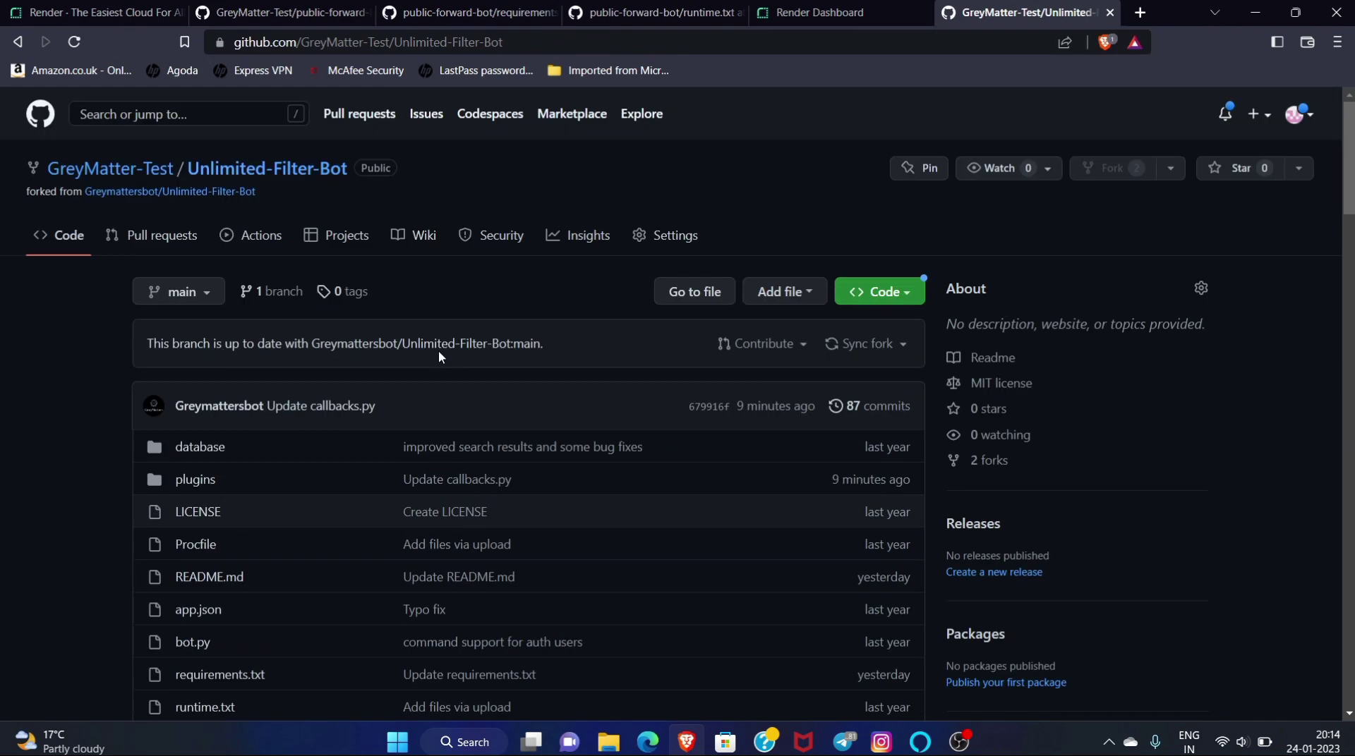
Step: Copy the web address of the forked Unlimited-Filter-Bot repository
right_click(318, 173)
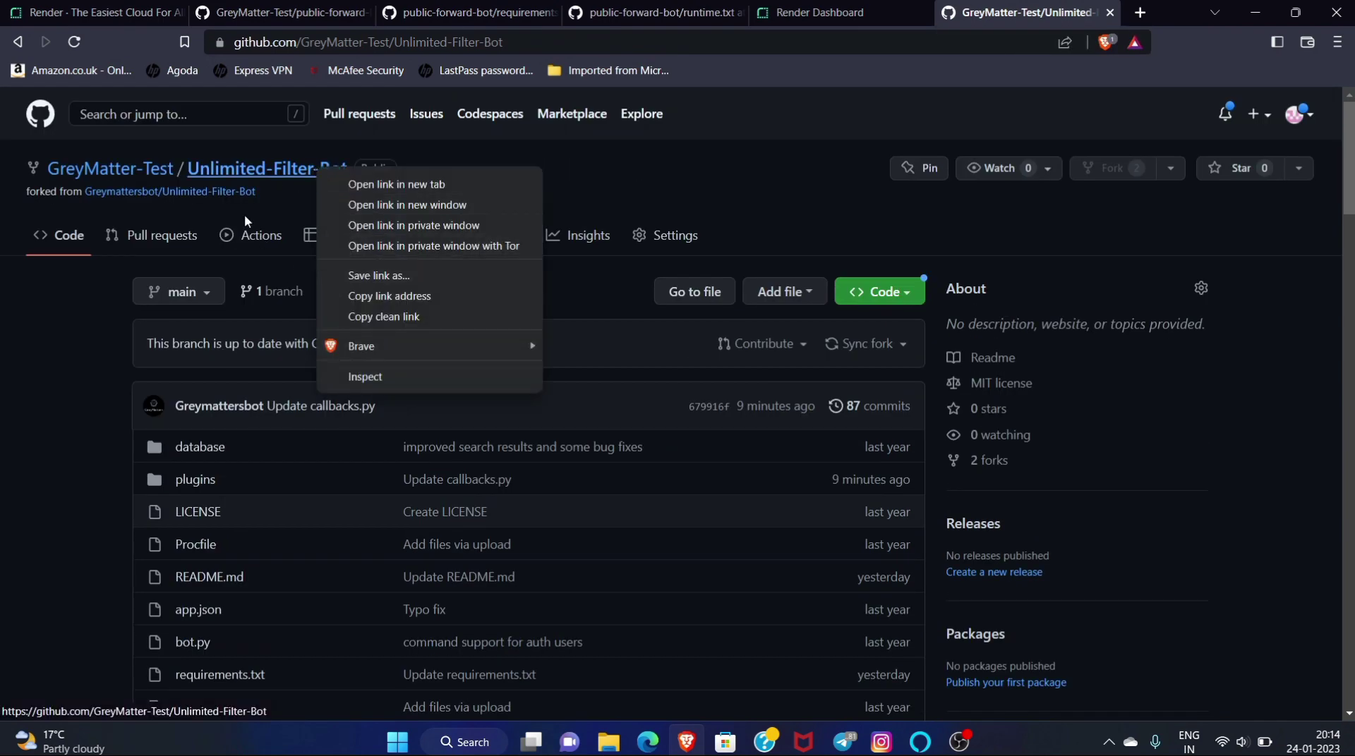
key(Escape)
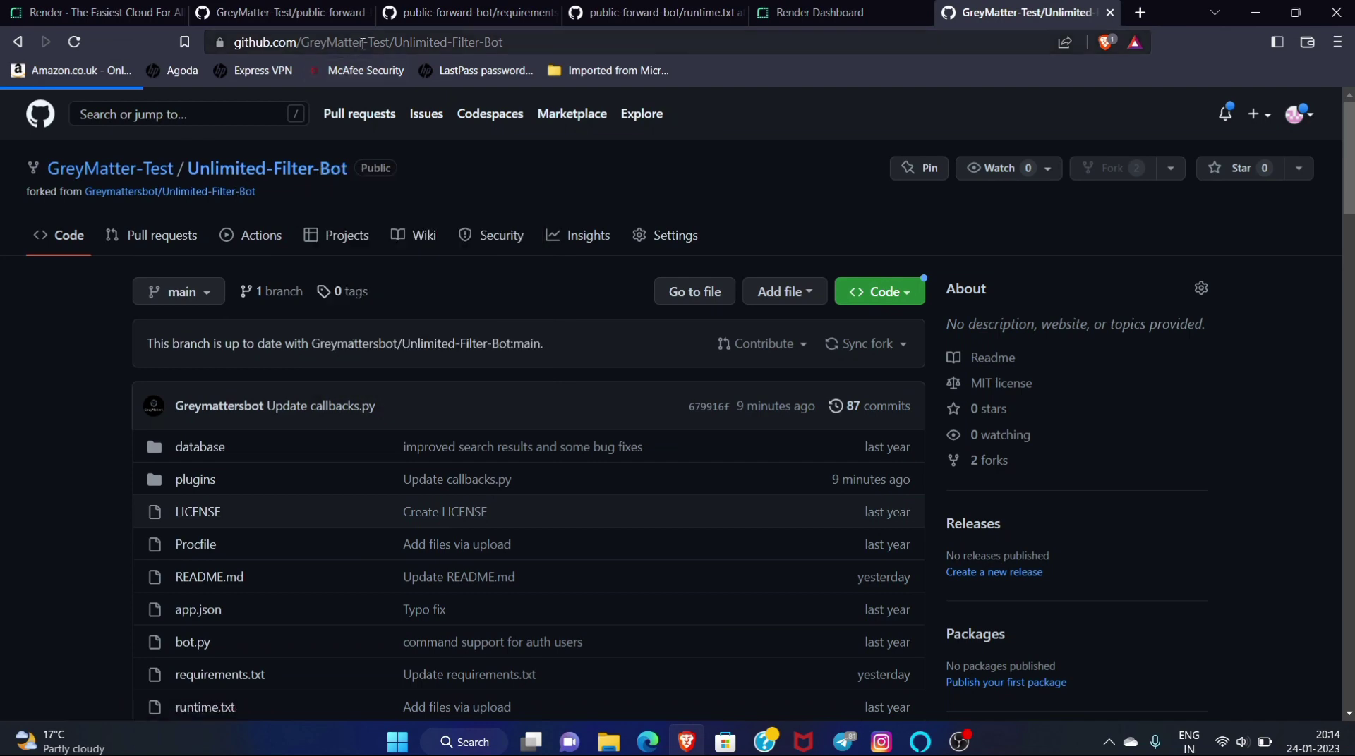
click(363, 44)
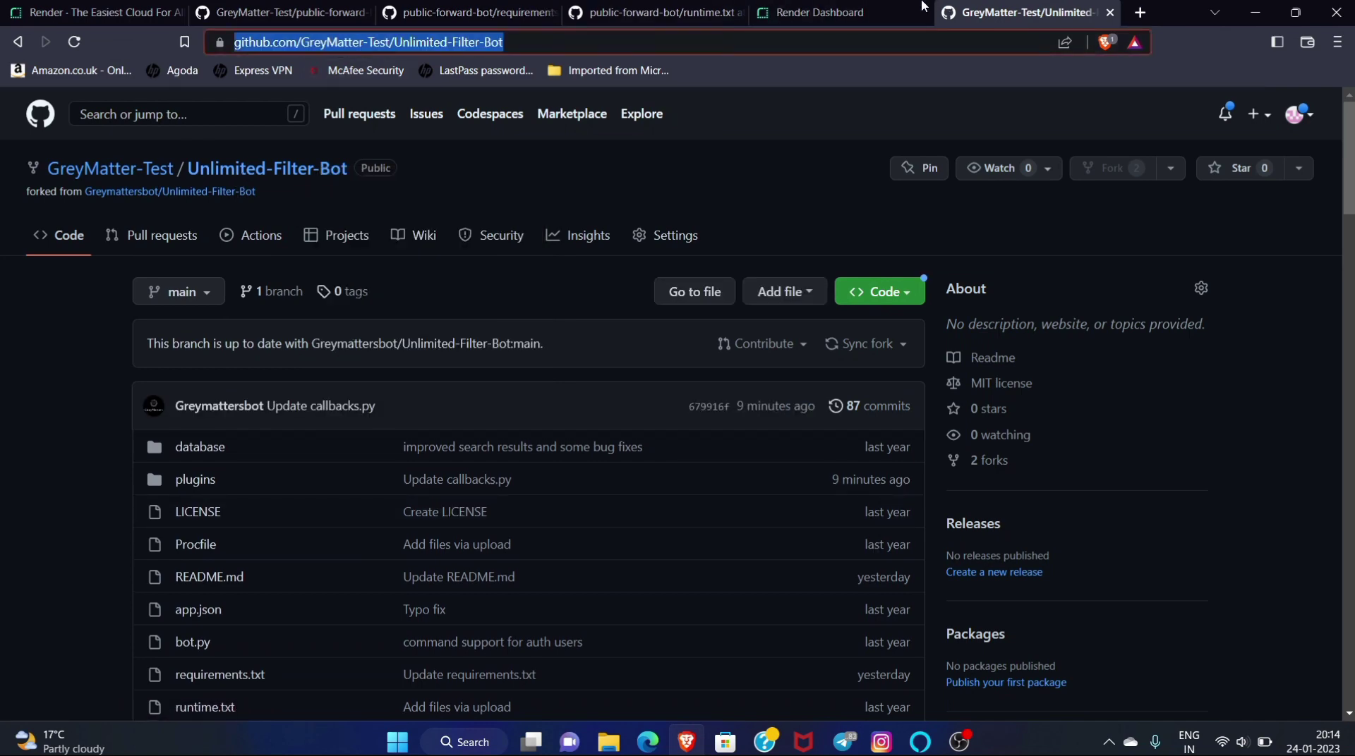
click(862, 7)
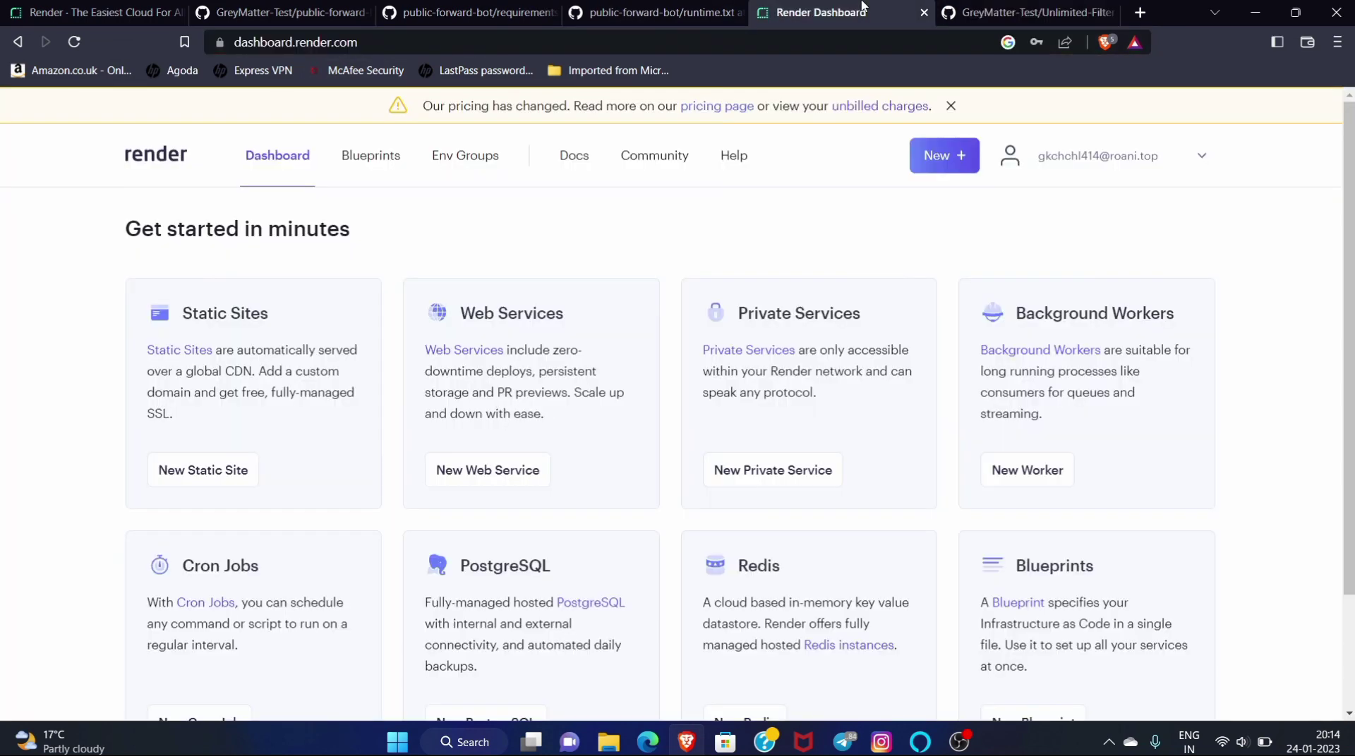
click(500, 463)
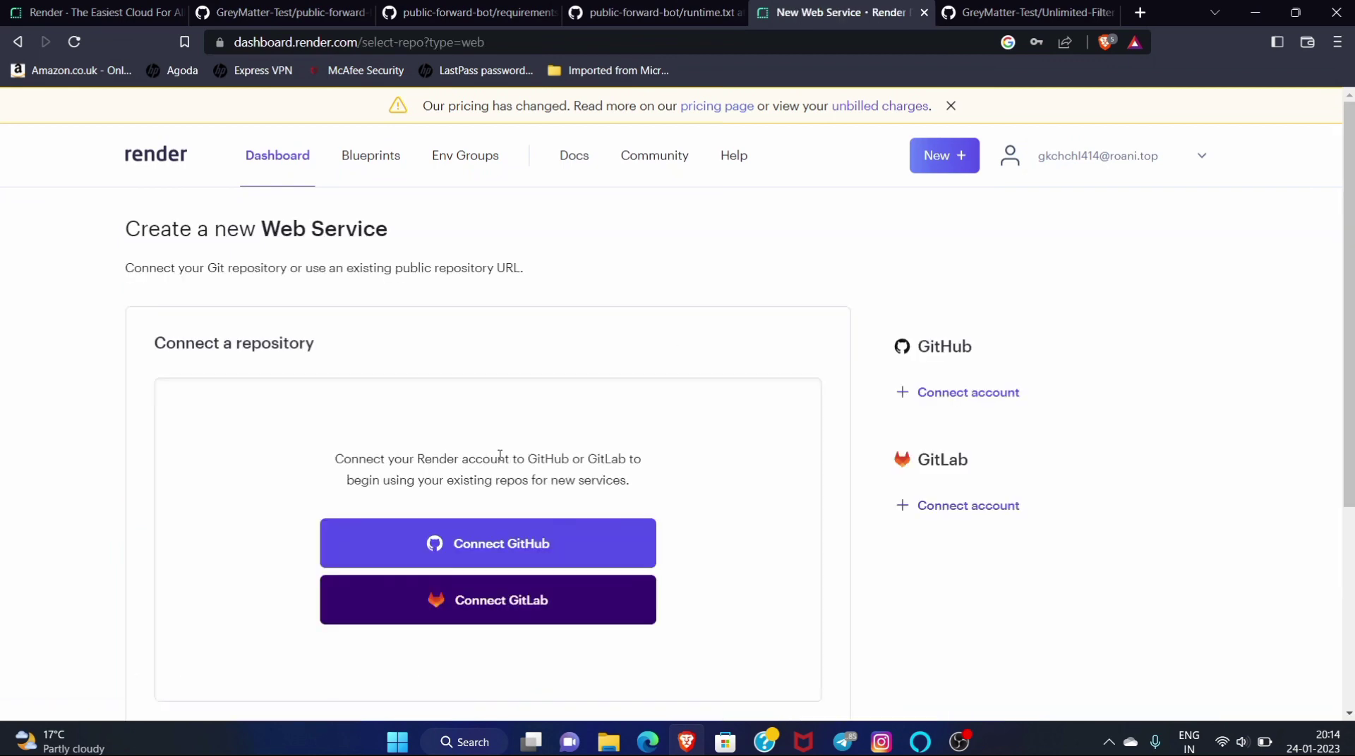
scroll(500, 458, down, 4)
click(390, 587)
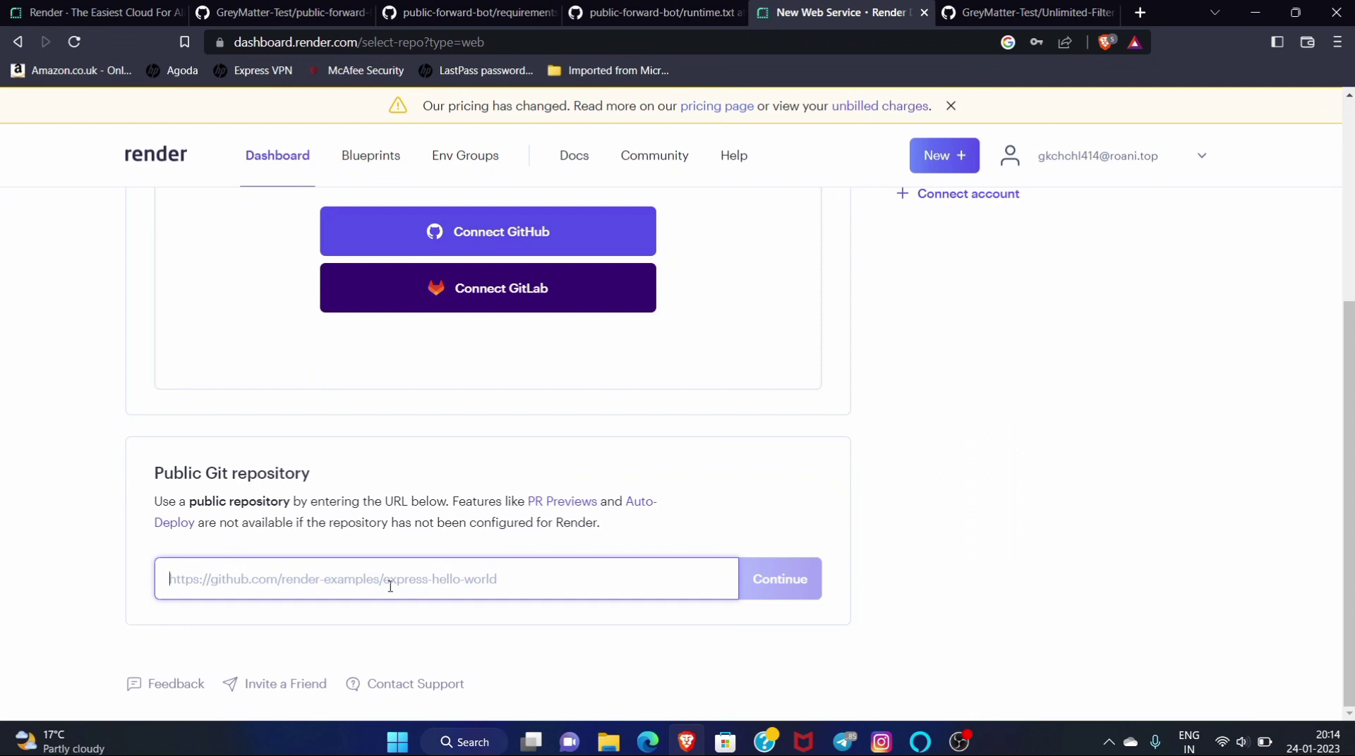
key(ctrl+v)
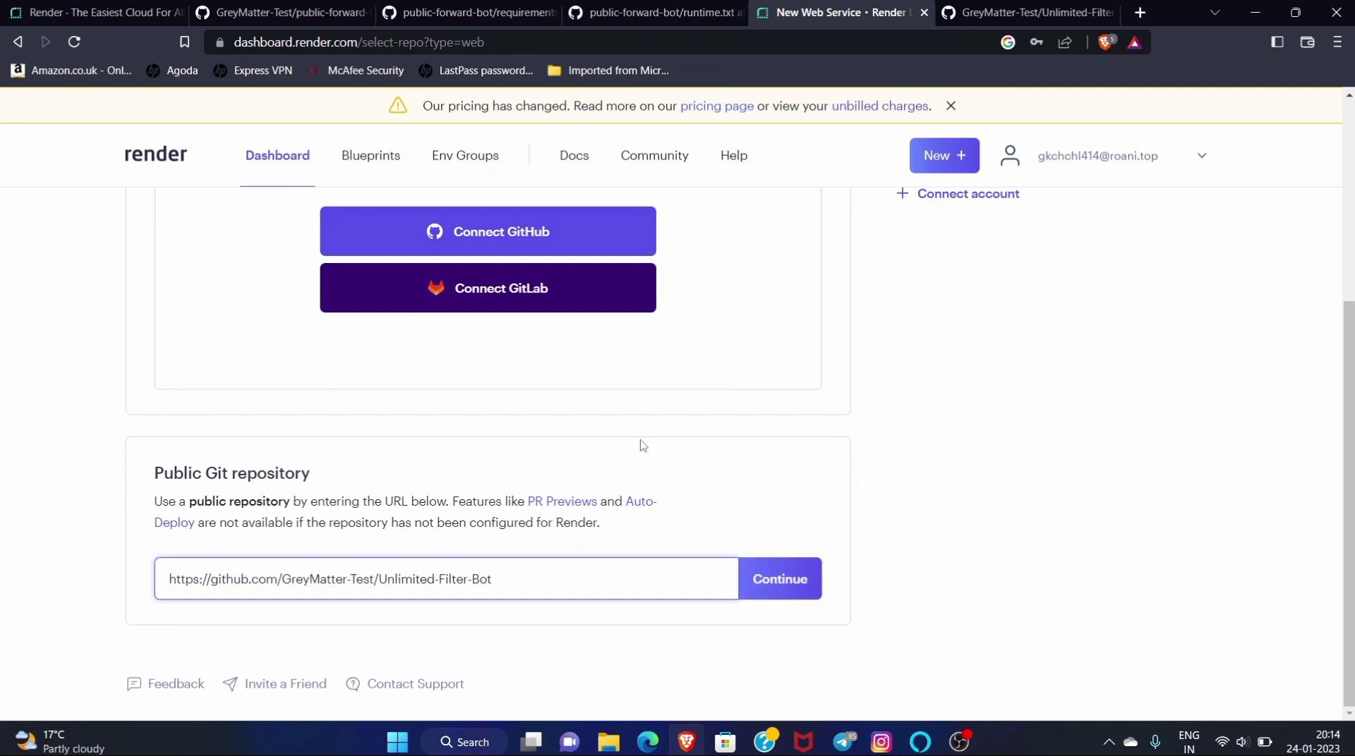
scroll(575, 275, up, 3)
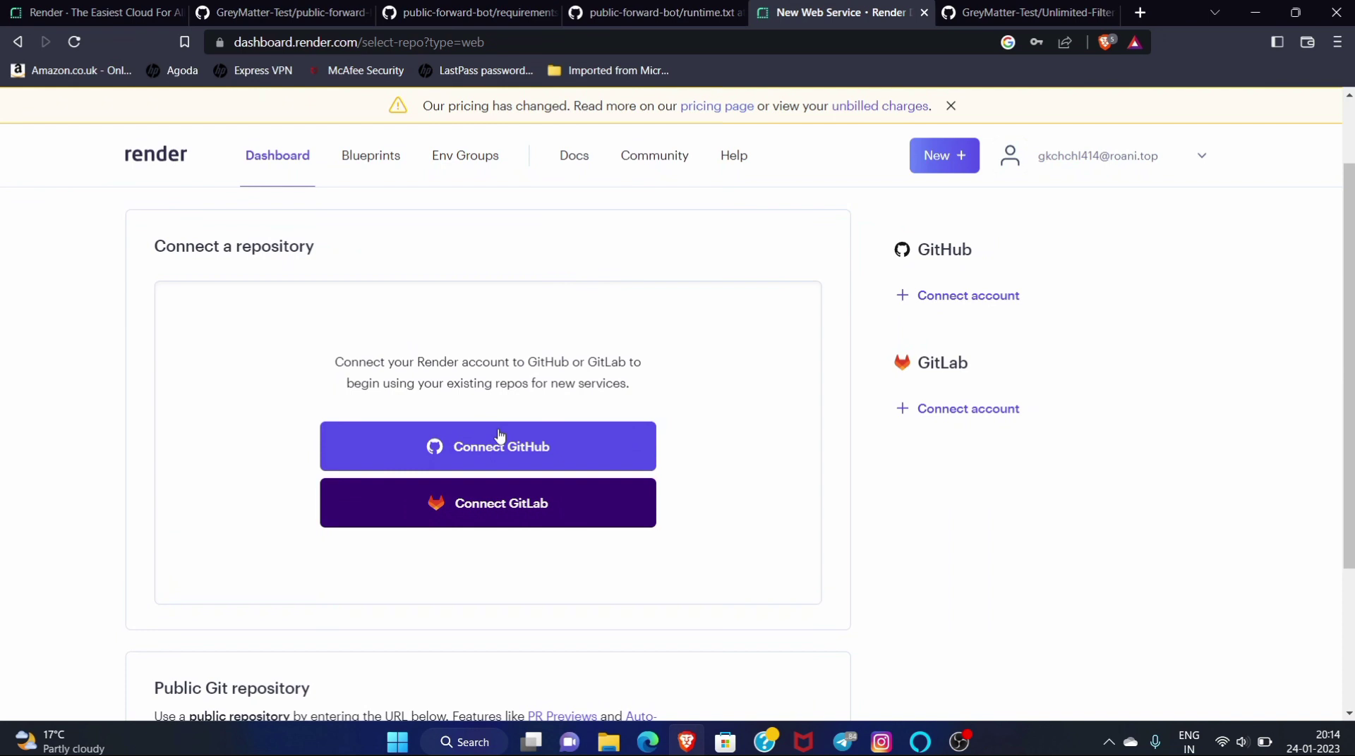
scroll(498, 435, down, 3)
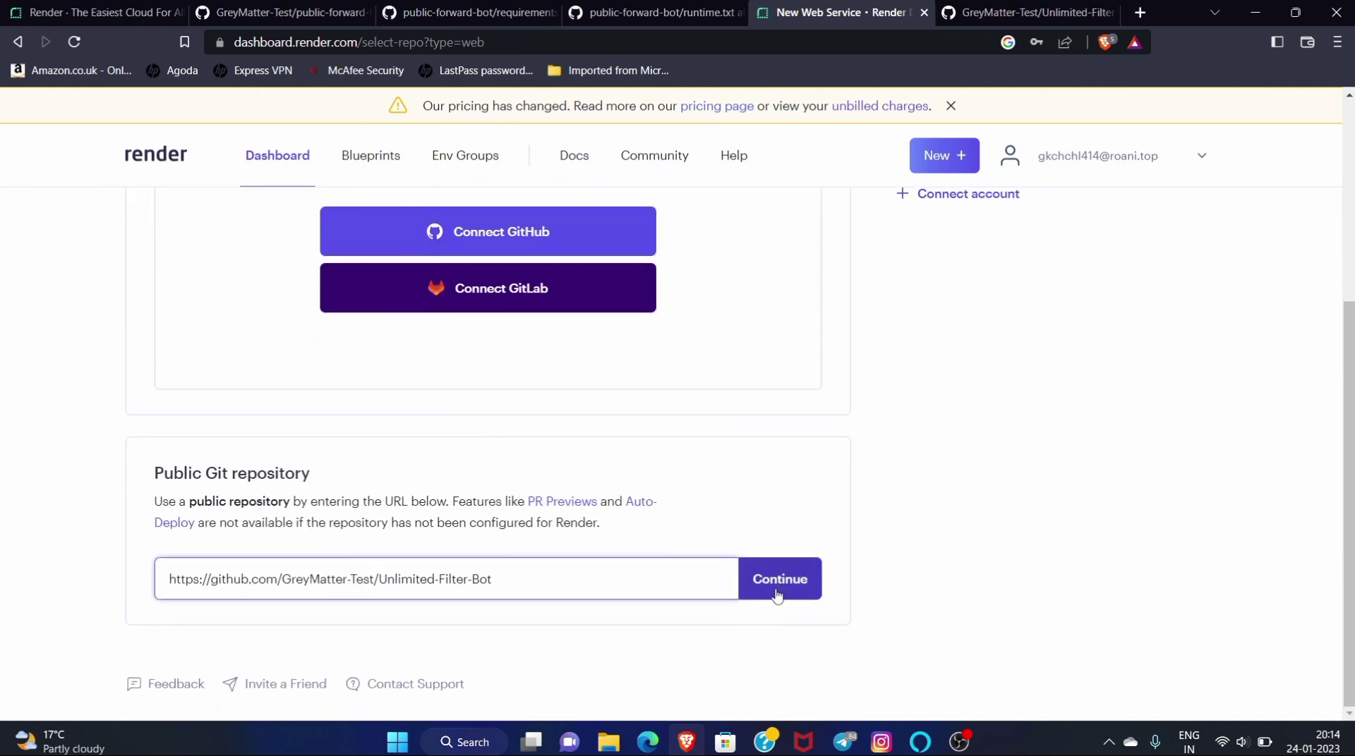
click(777, 591)
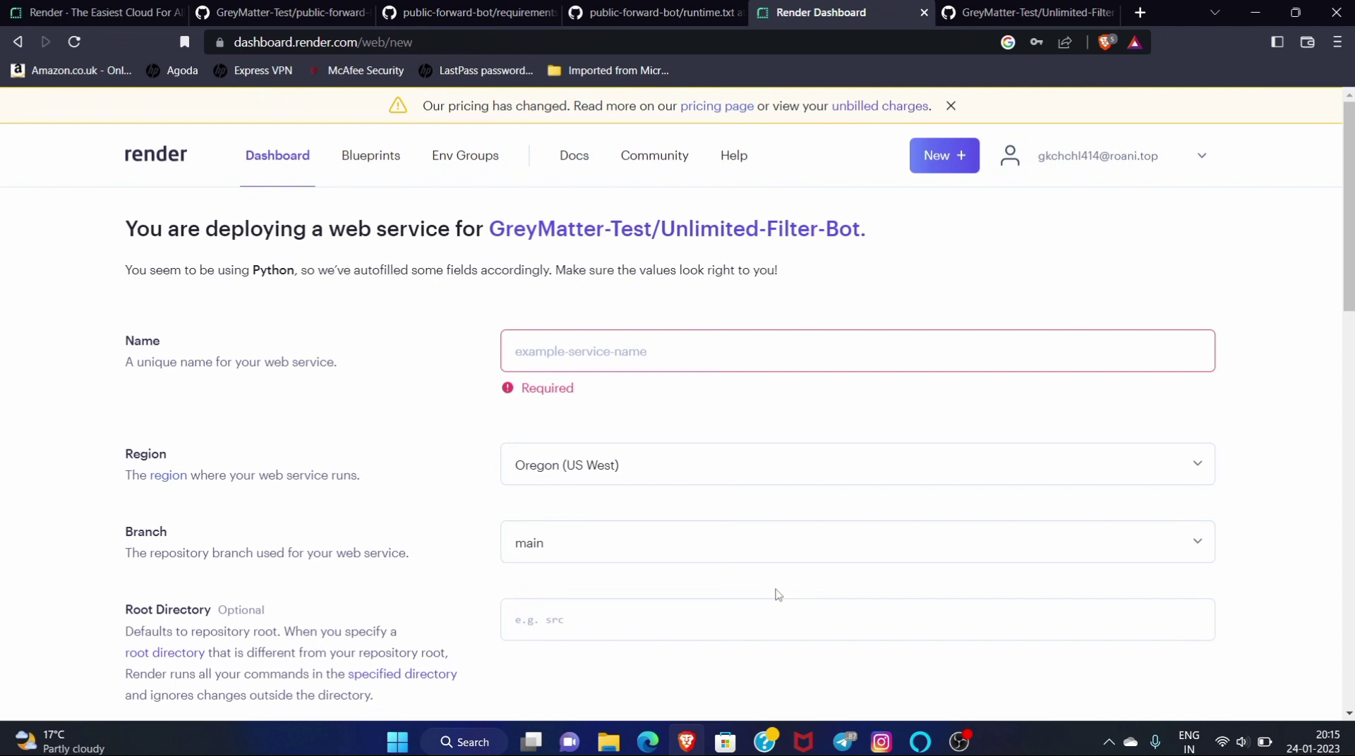
Step: Name the web service fileterbot and choose main as its branch
click(683, 357)
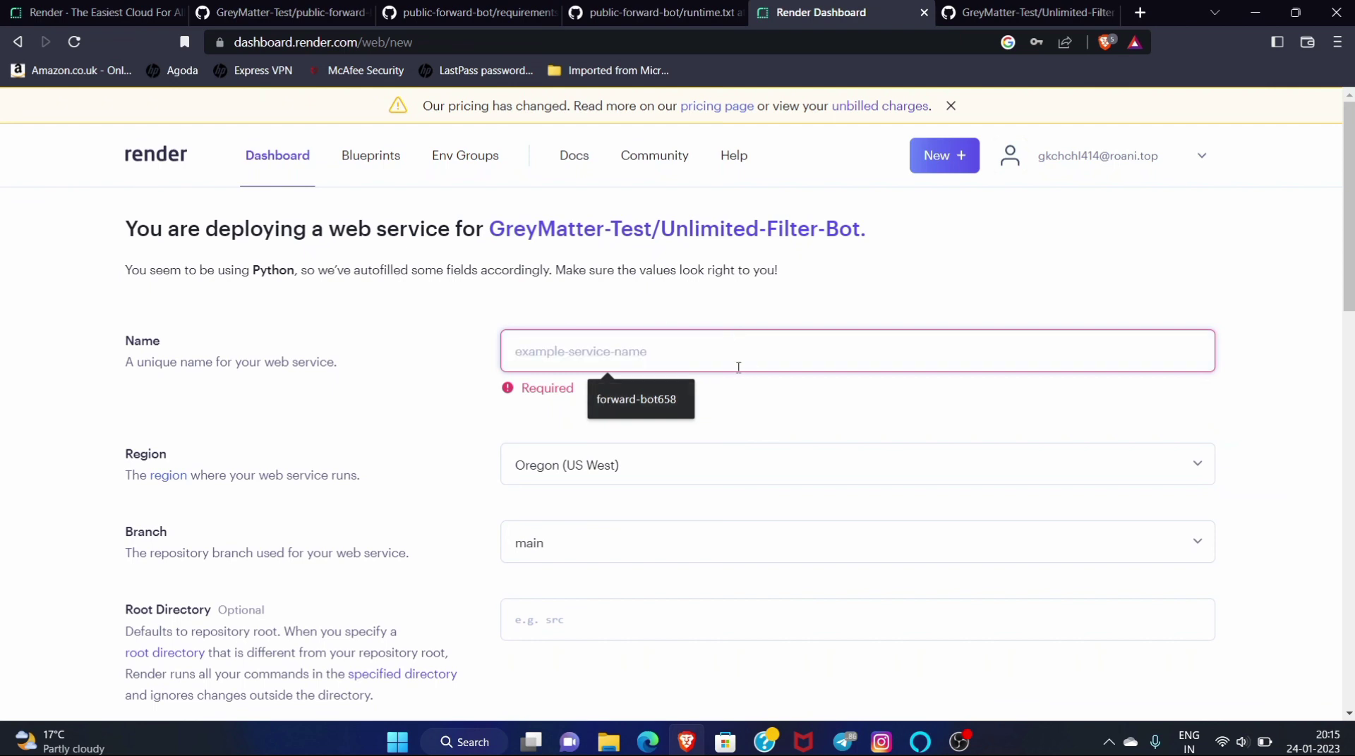
text(fileterbot)
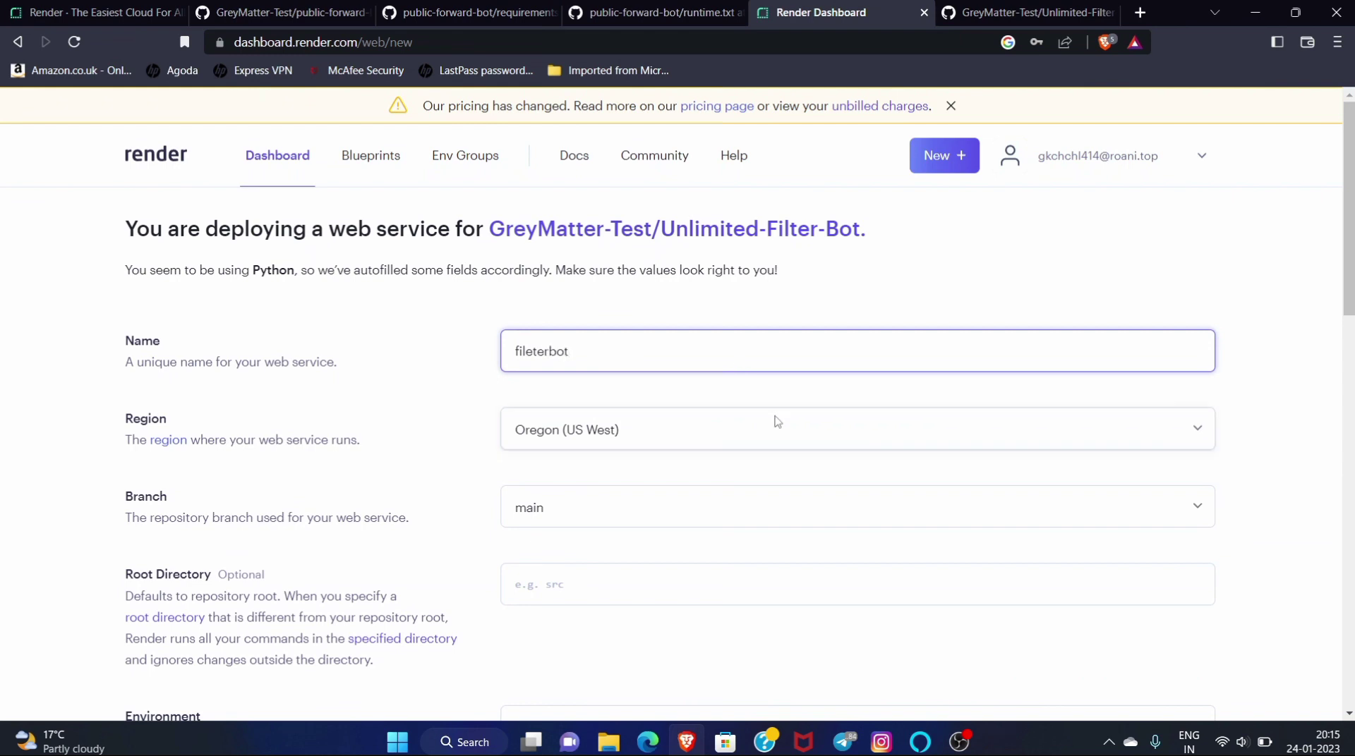
scroll(861, 489, down, 1)
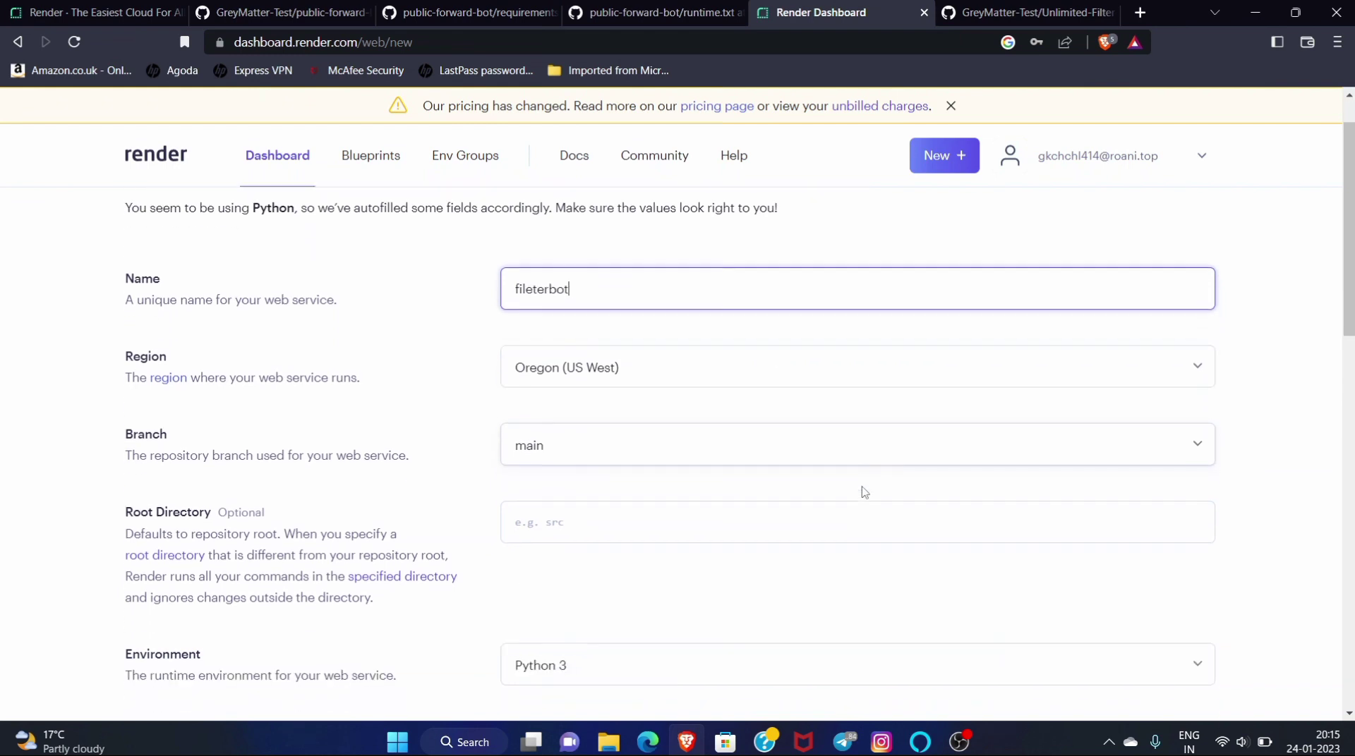
click(932, 458)
click(931, 472)
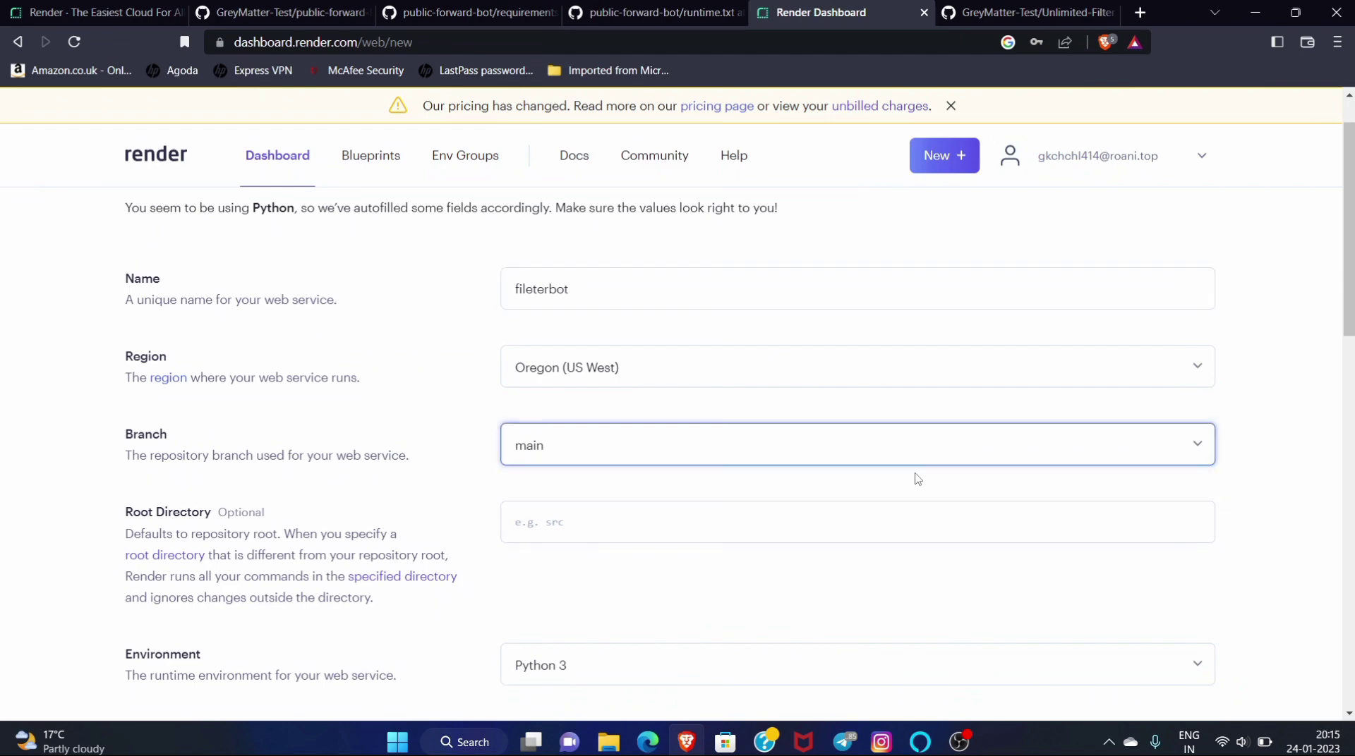
Step: Choose Python 3 as the web service's runtime environment
scroll(886, 438, down, 3)
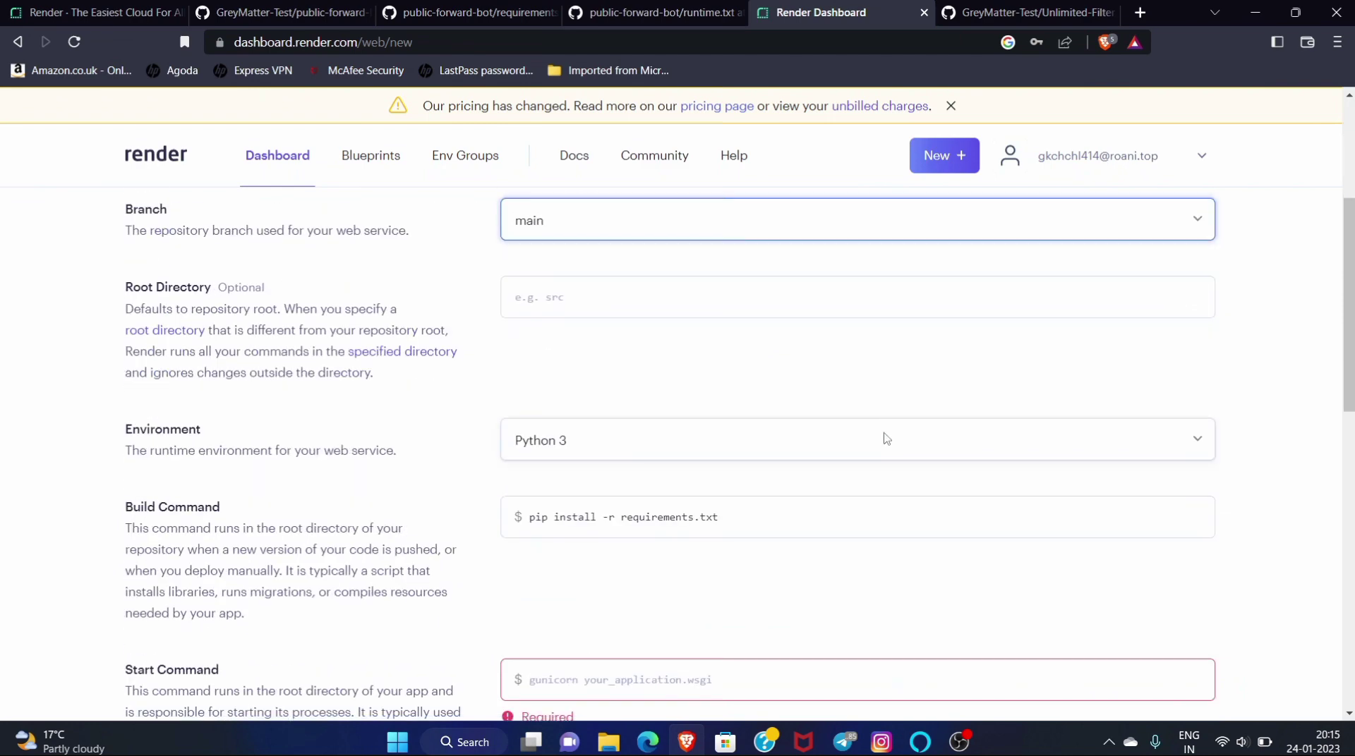
scroll(886, 438, down, 2)
scroll(886, 439, up, 2)
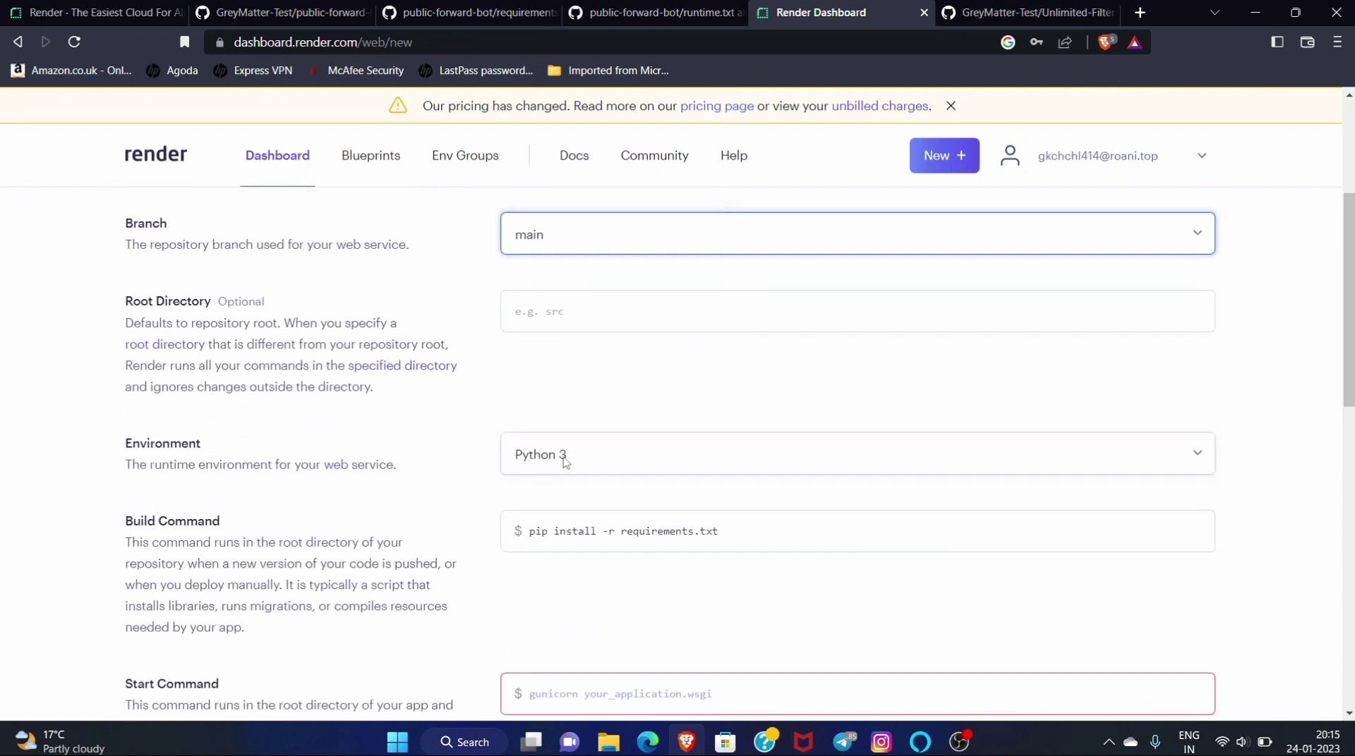
click(597, 446)
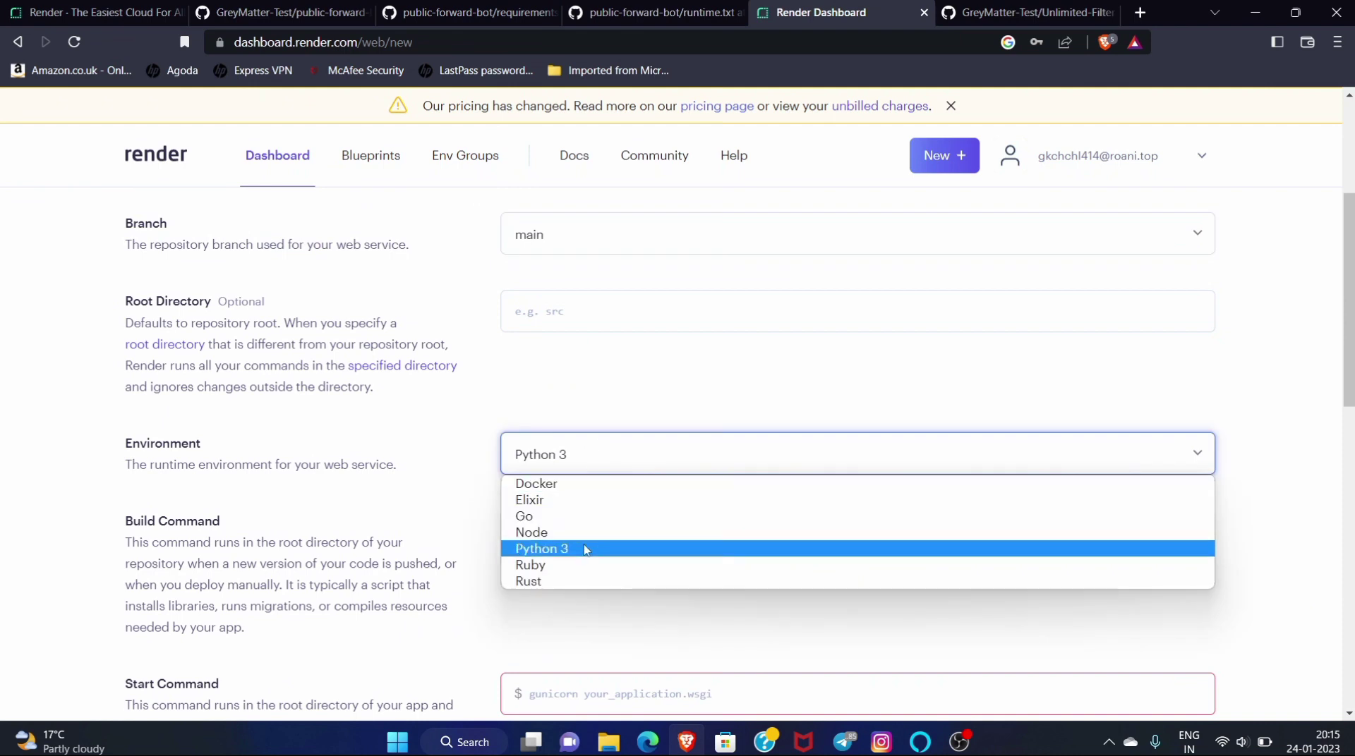
click(590, 548)
scroll(644, 474, down, 3)
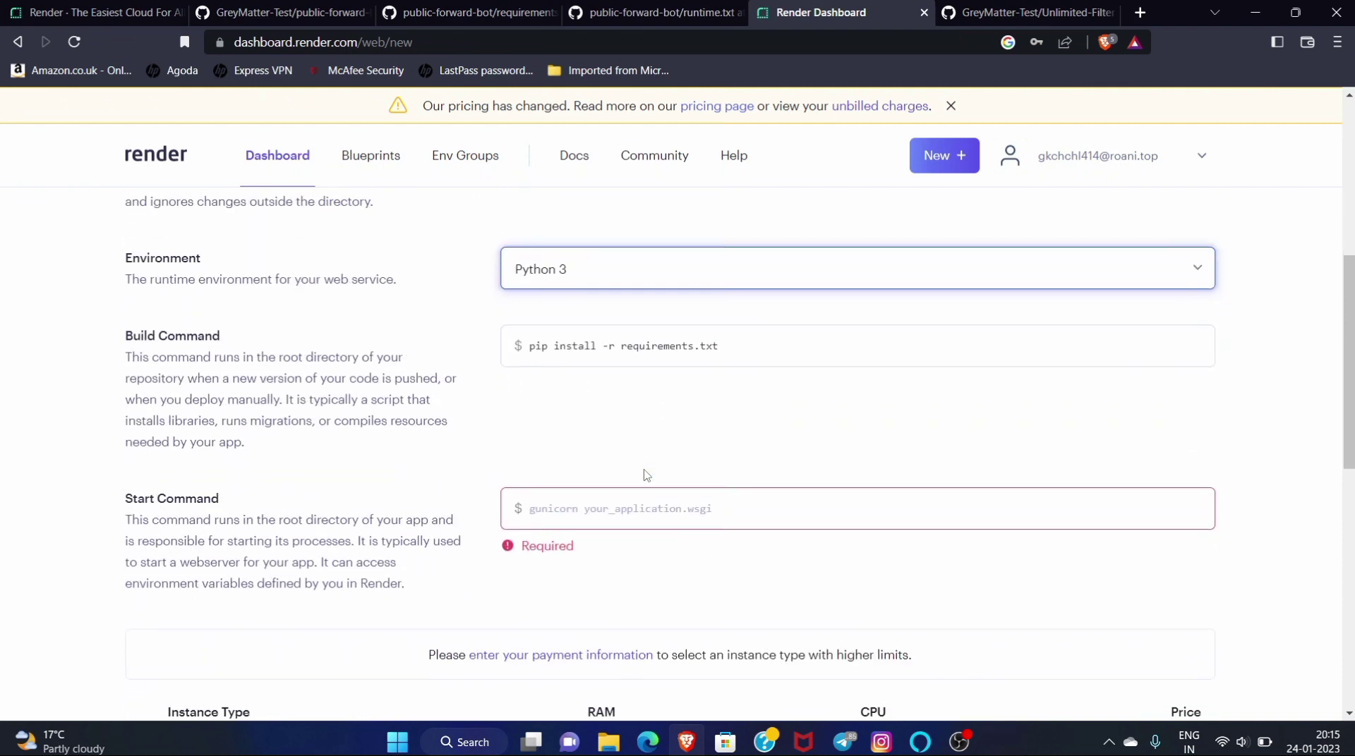
Step: Open the original Greymattersbot/Unlimited-Filter-Bot repository in Microsoft Edge and switch it to the web branch
click(1022, 9)
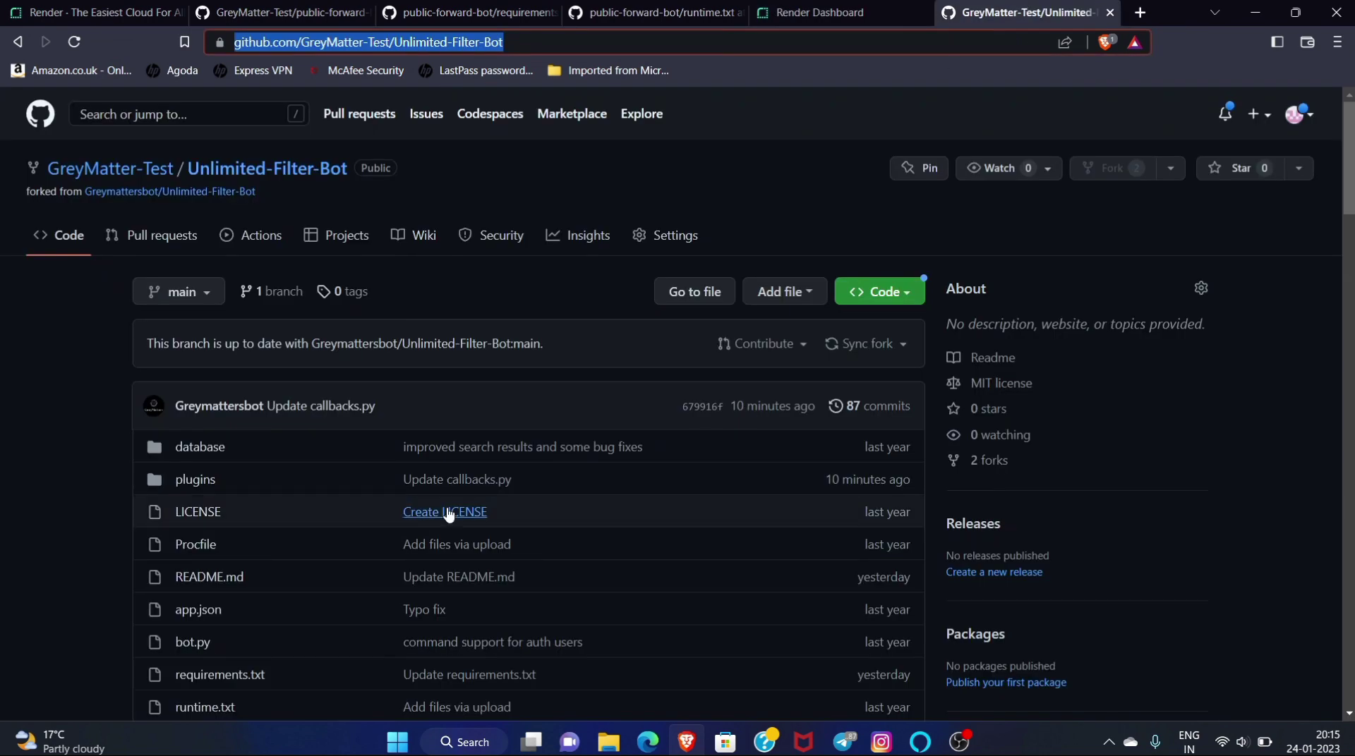
scroll(449, 515, down, 2)
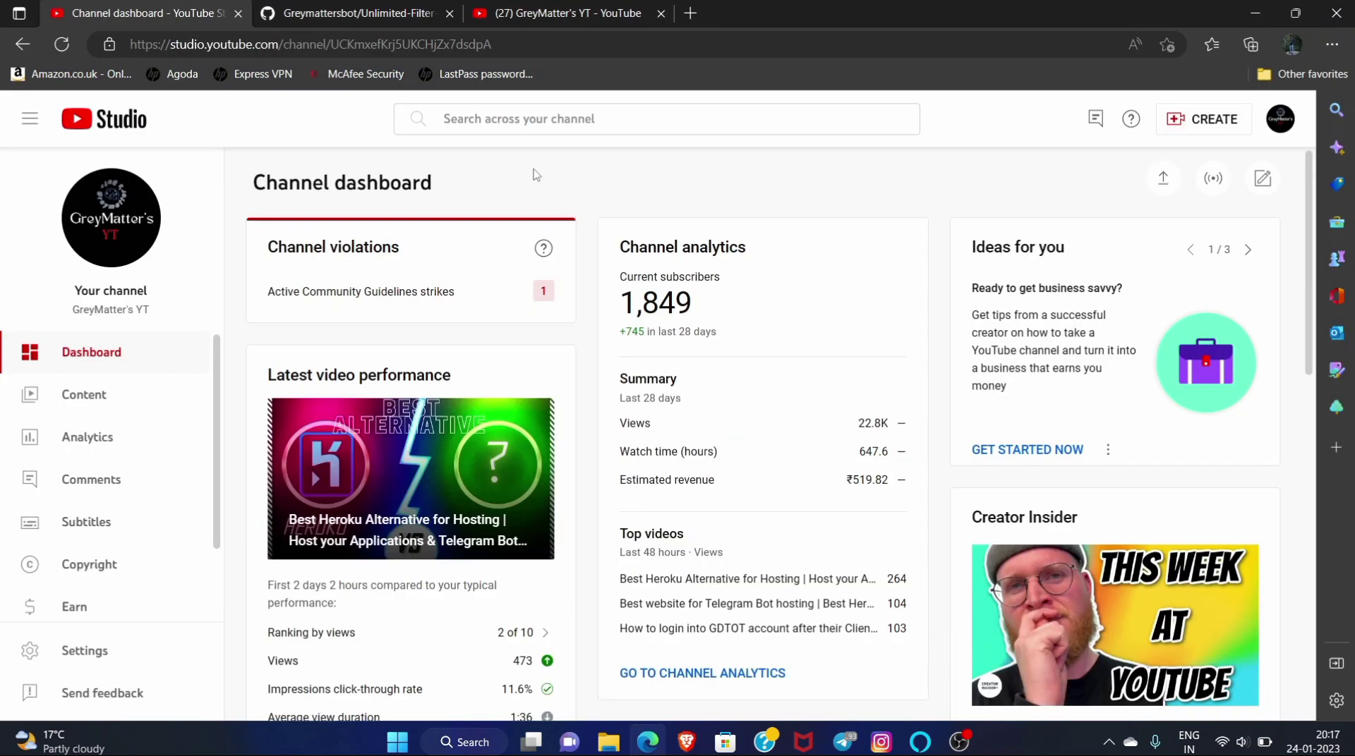
click(370, 13)
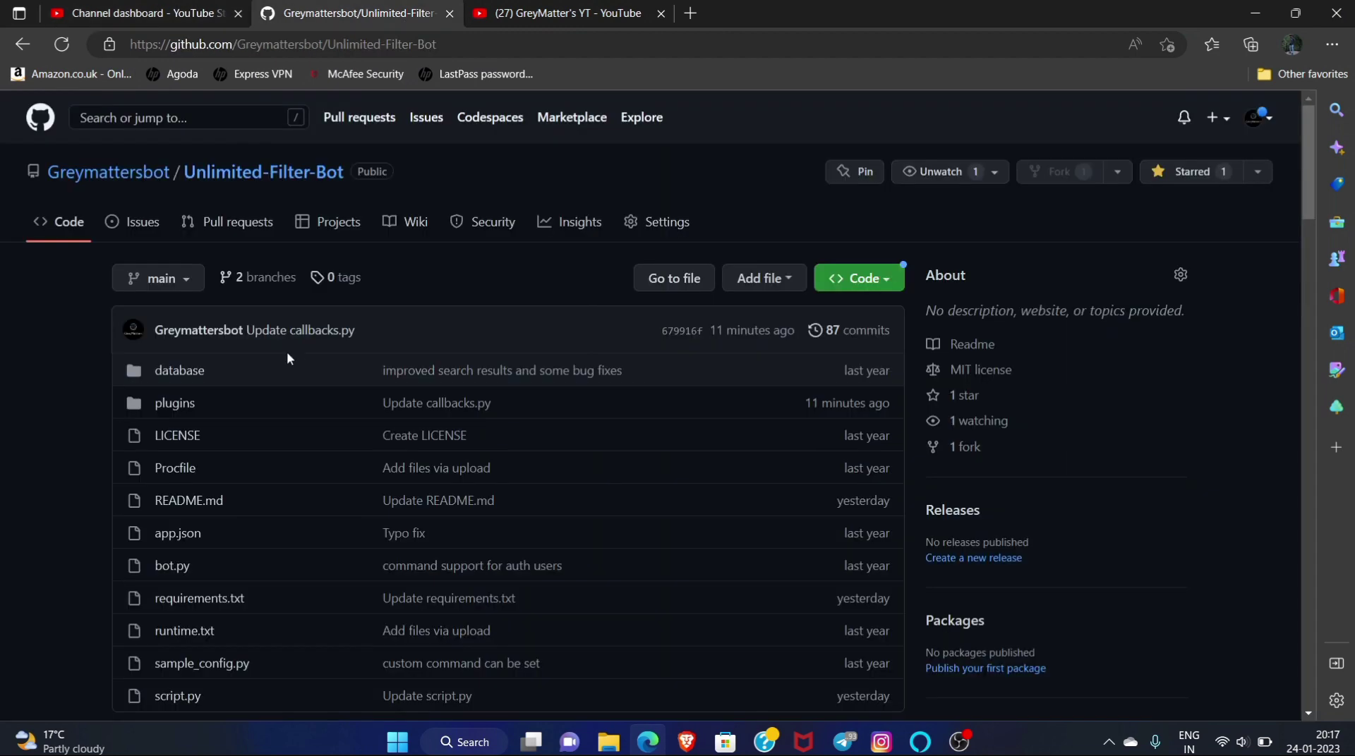
scroll(288, 359, down, 2)
scroll(288, 359, up, 2)
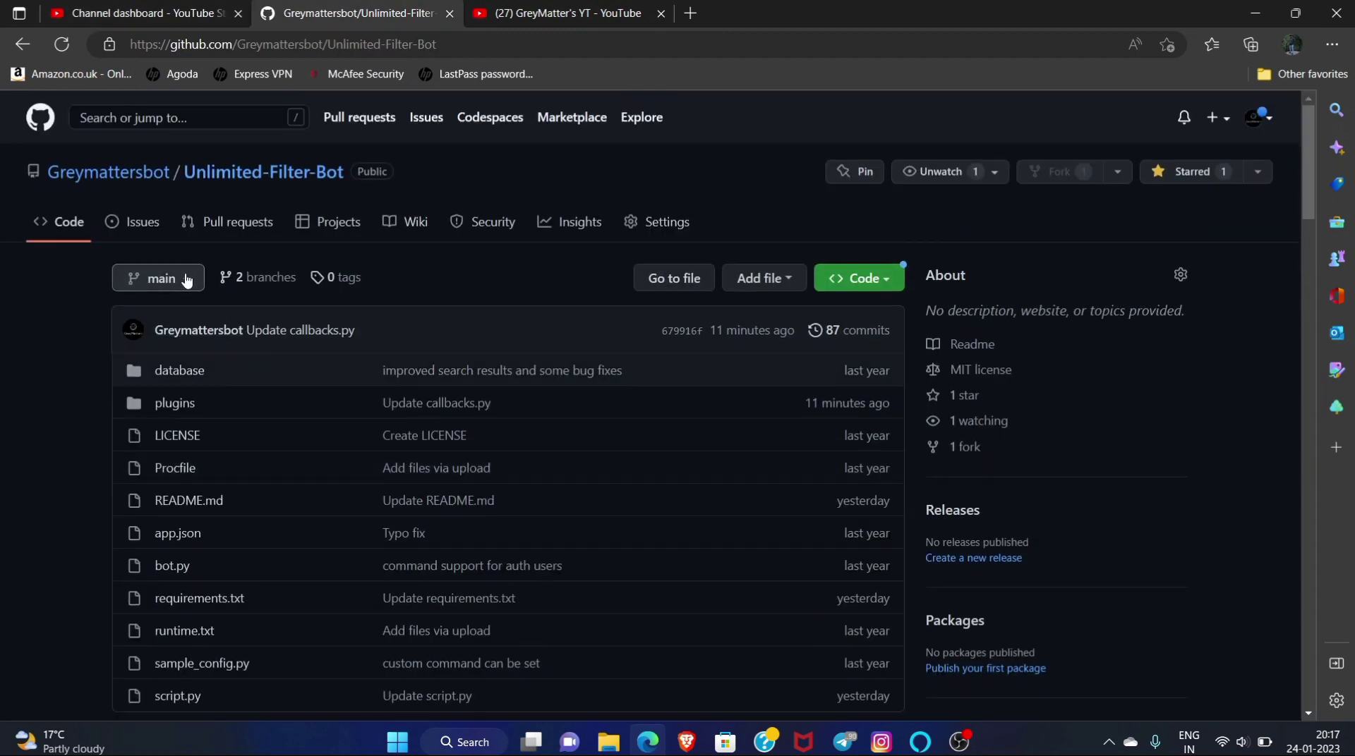
click(187, 278)
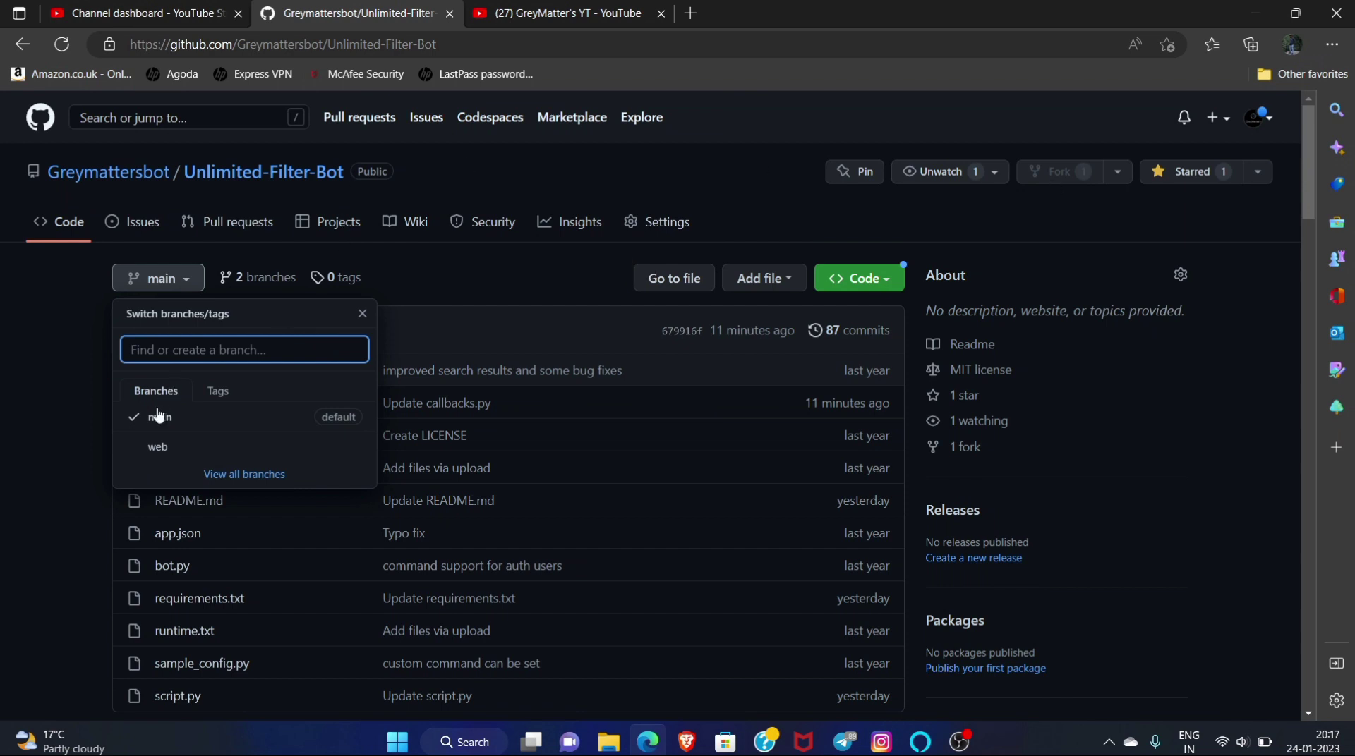
click(160, 447)
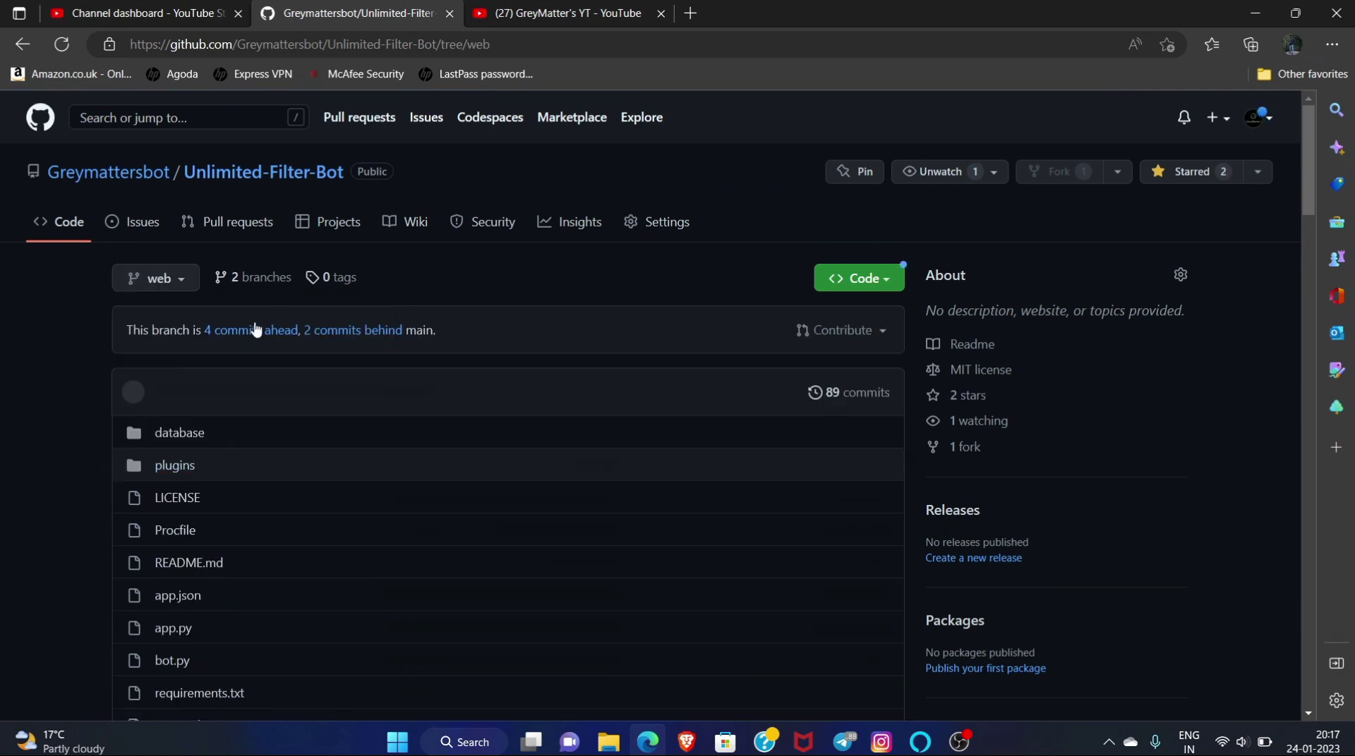
scroll(192, 384, down, 4)
scroll(192, 384, up, 4)
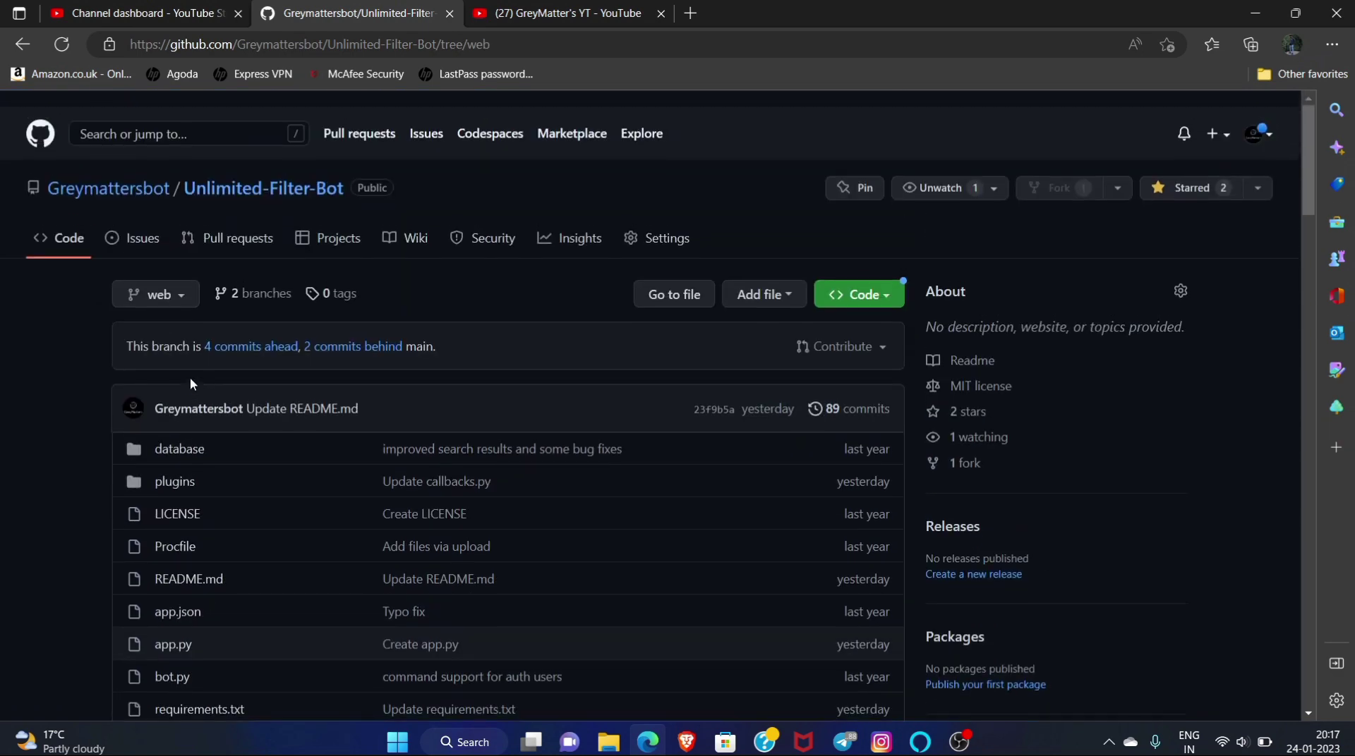
scroll(189, 377, down, 1)
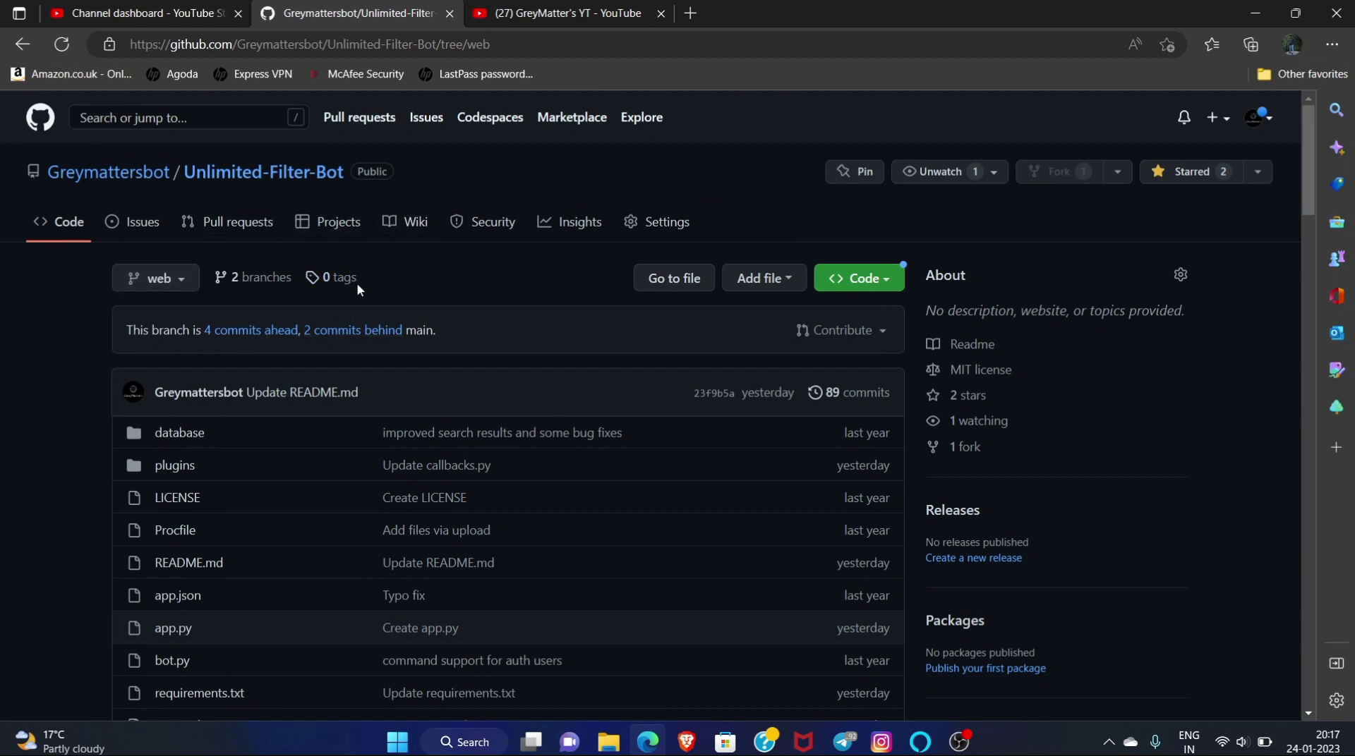
Step: Look through the GreyMatter's YT channel videos for the one on making any repo deployable on Koyeb and web-based platforms
click(687, 741)
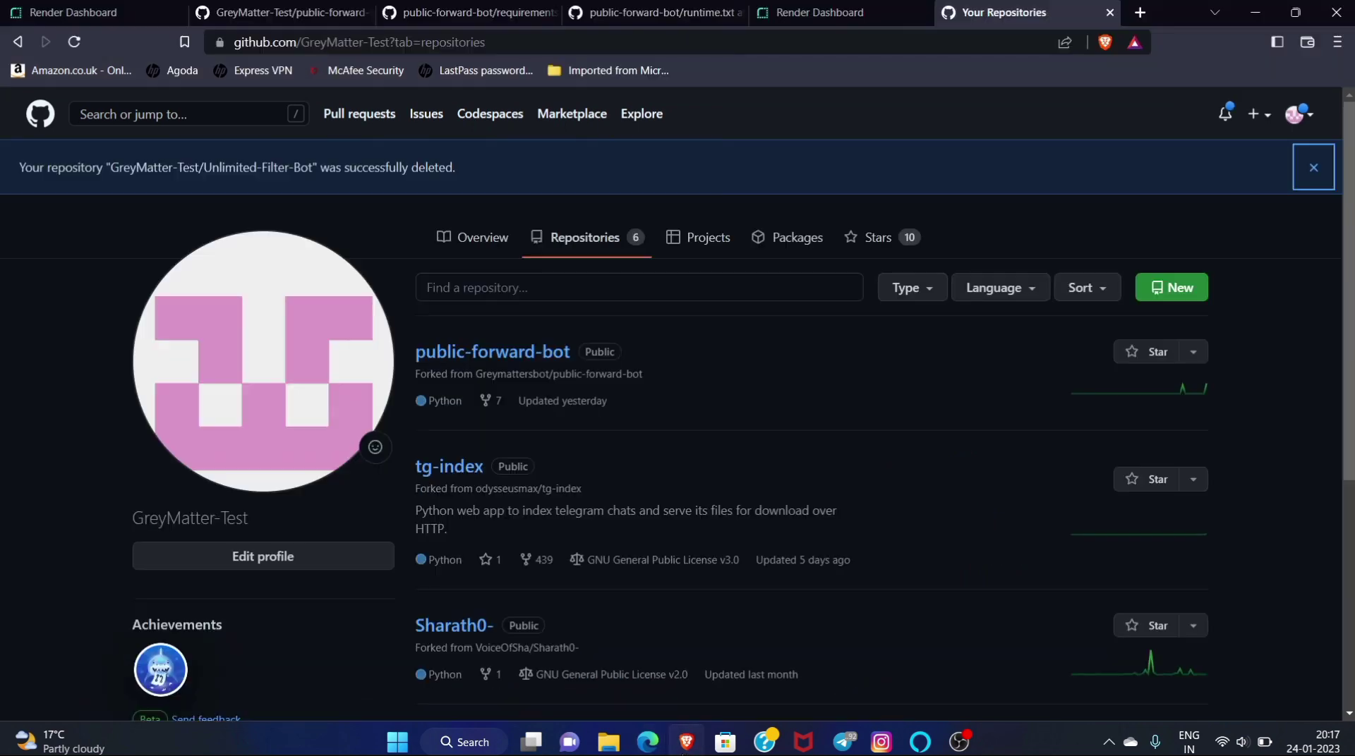
click(648, 741)
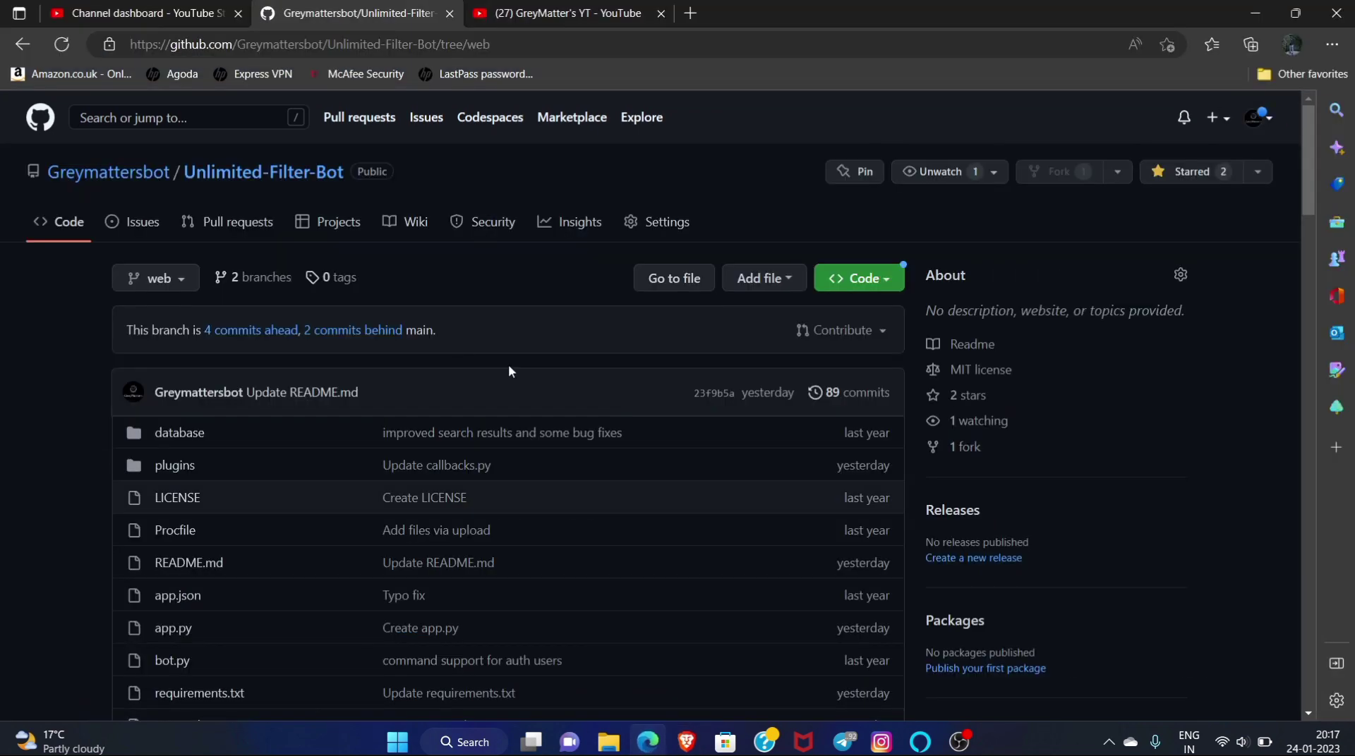
click(496, 7)
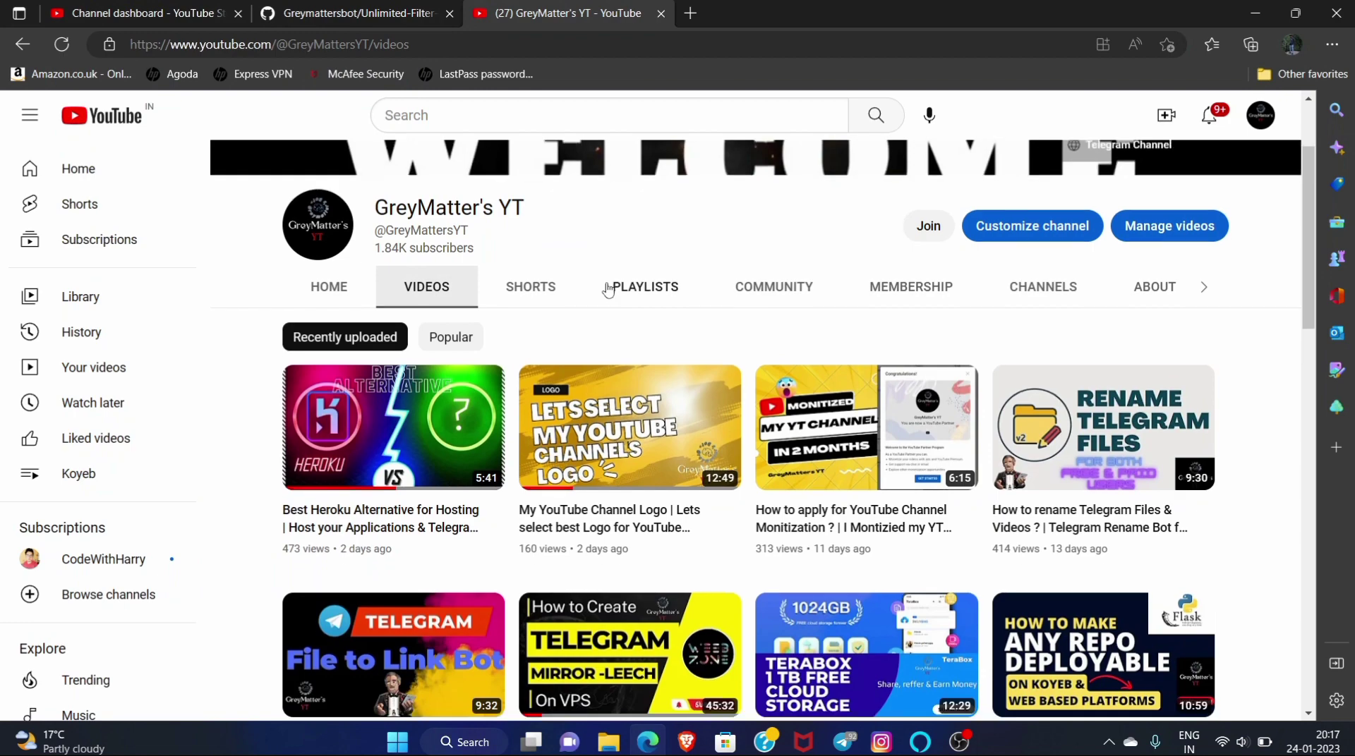
scroll(608, 290, down, 3)
scroll(608, 290, down, 2)
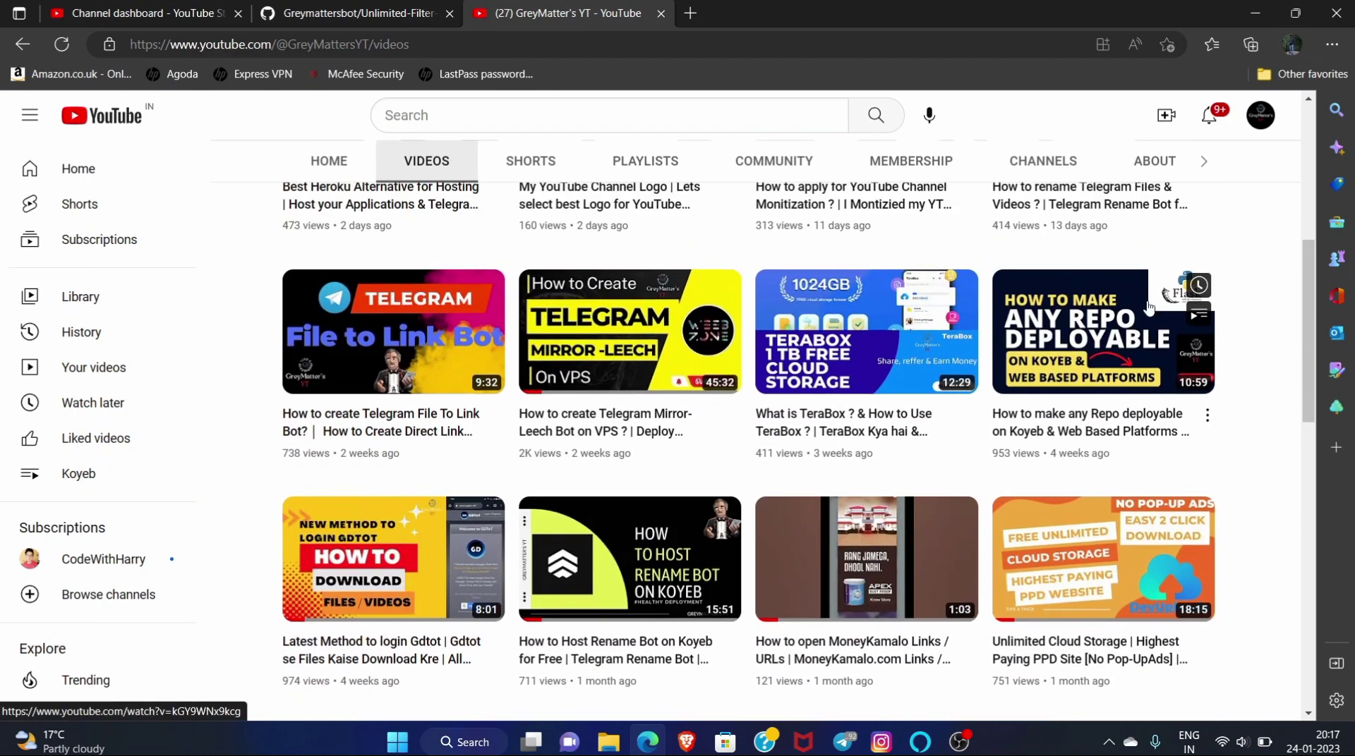
mouse_move(1069, 359)
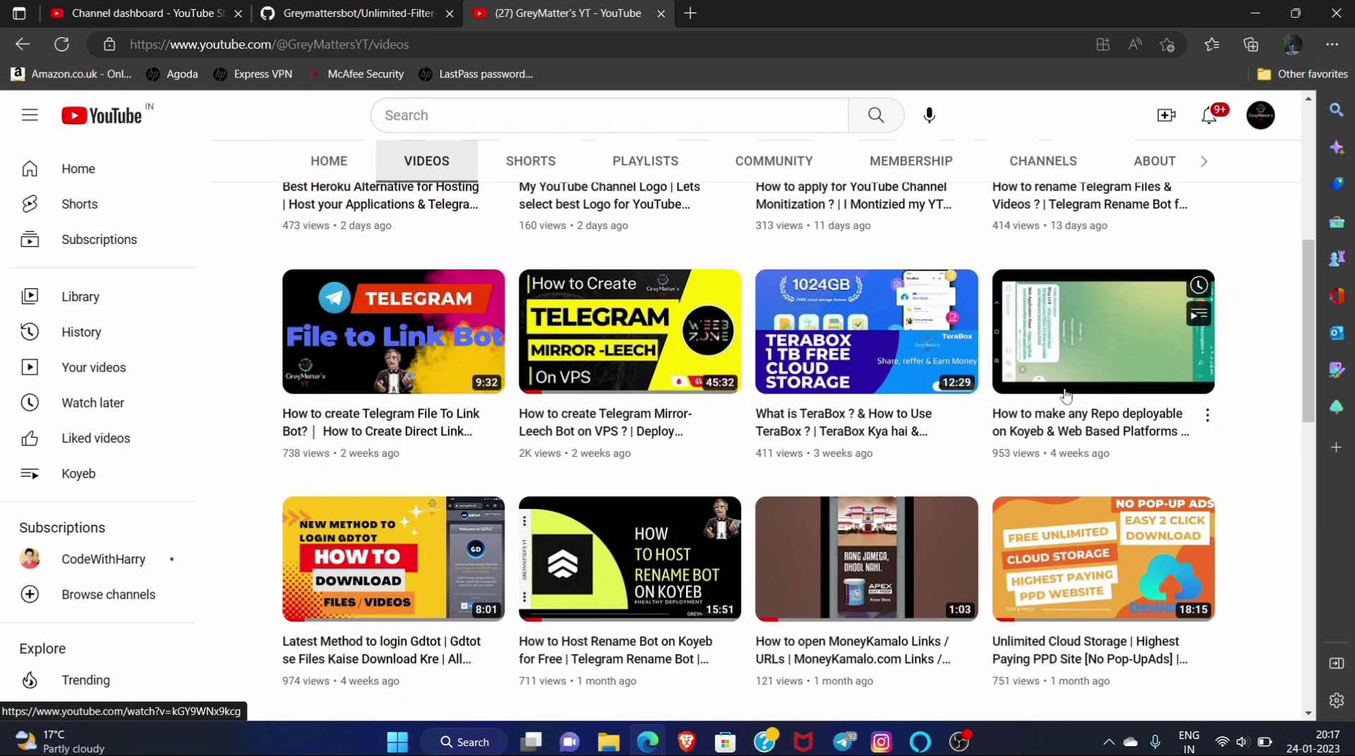
click(291, 11)
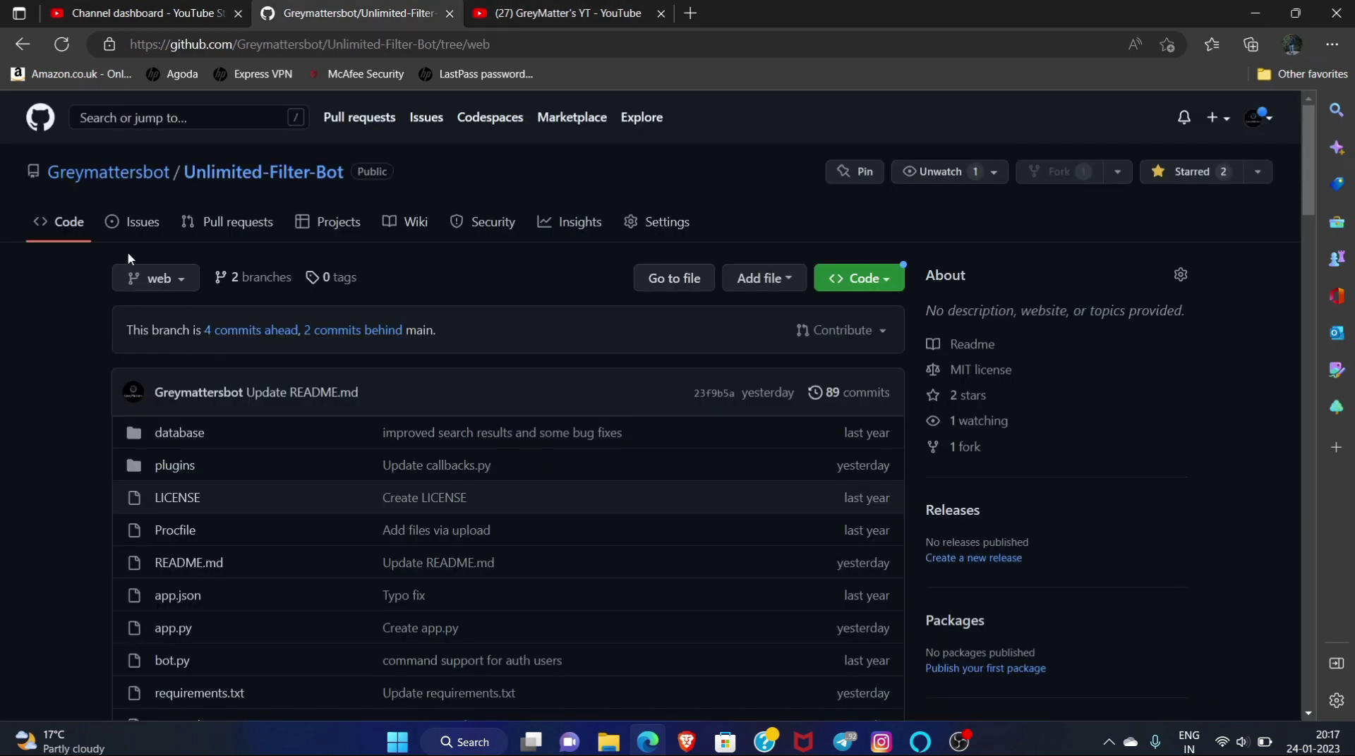
Step: Look over the web branch's files, copy the link to the original Unlimited-Filter-Bot repository and return to Brave
scroll(192, 345, down, 2)
scroll(192, 345, down, 1)
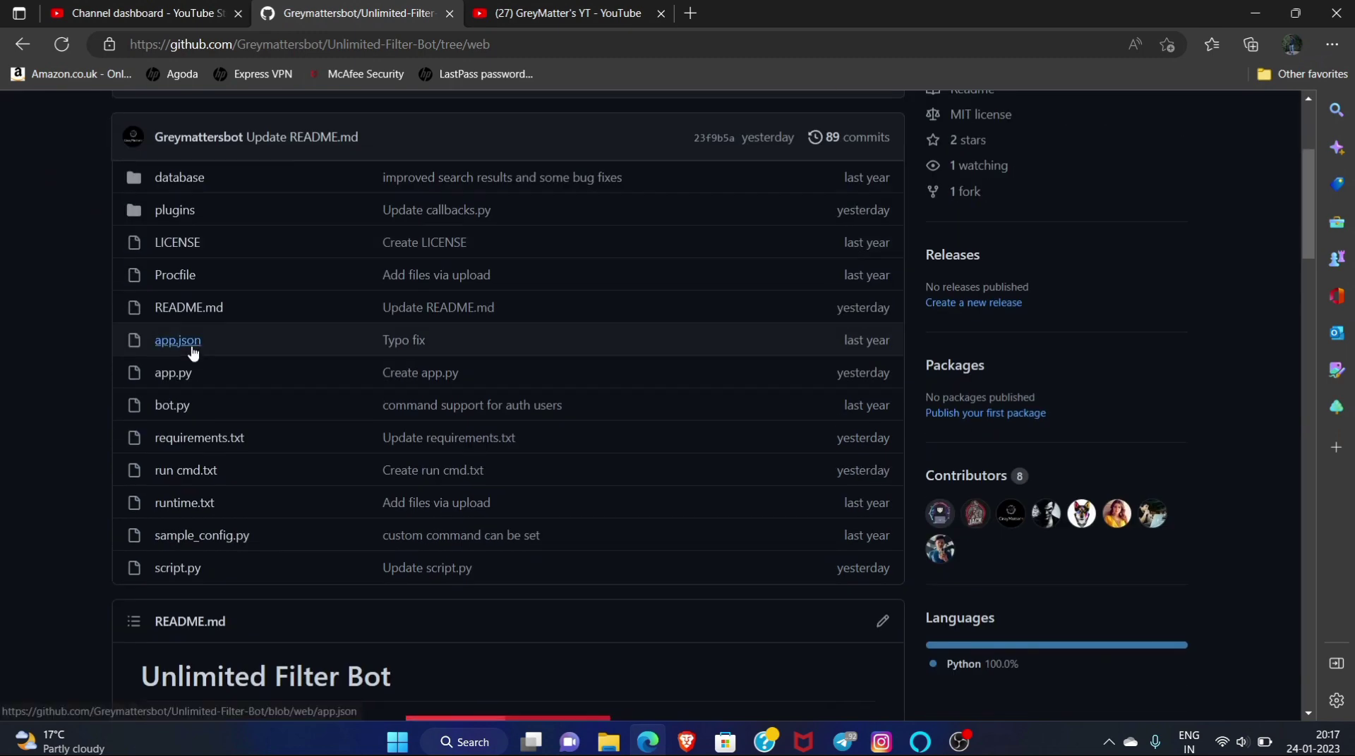
scroll(215, 522, up, 2)
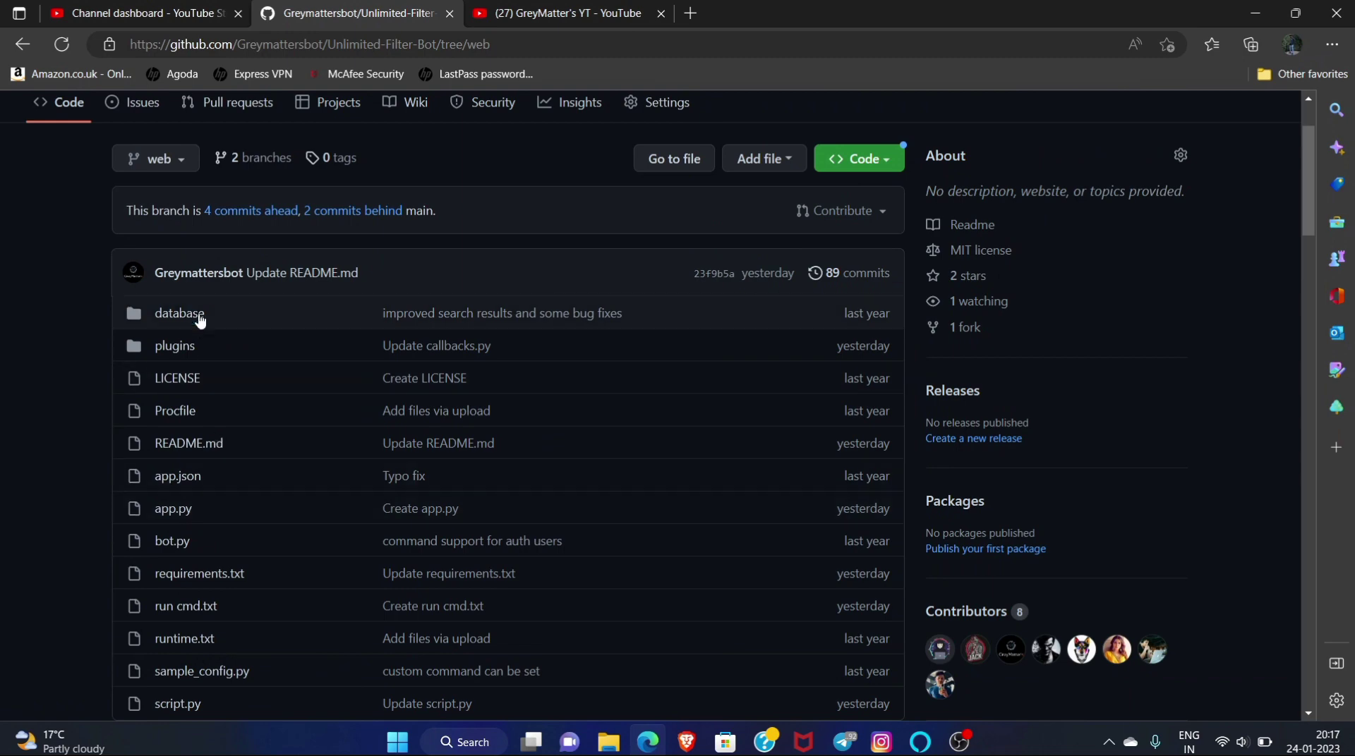
scroll(197, 314, up, 2)
right_click(264, 177)
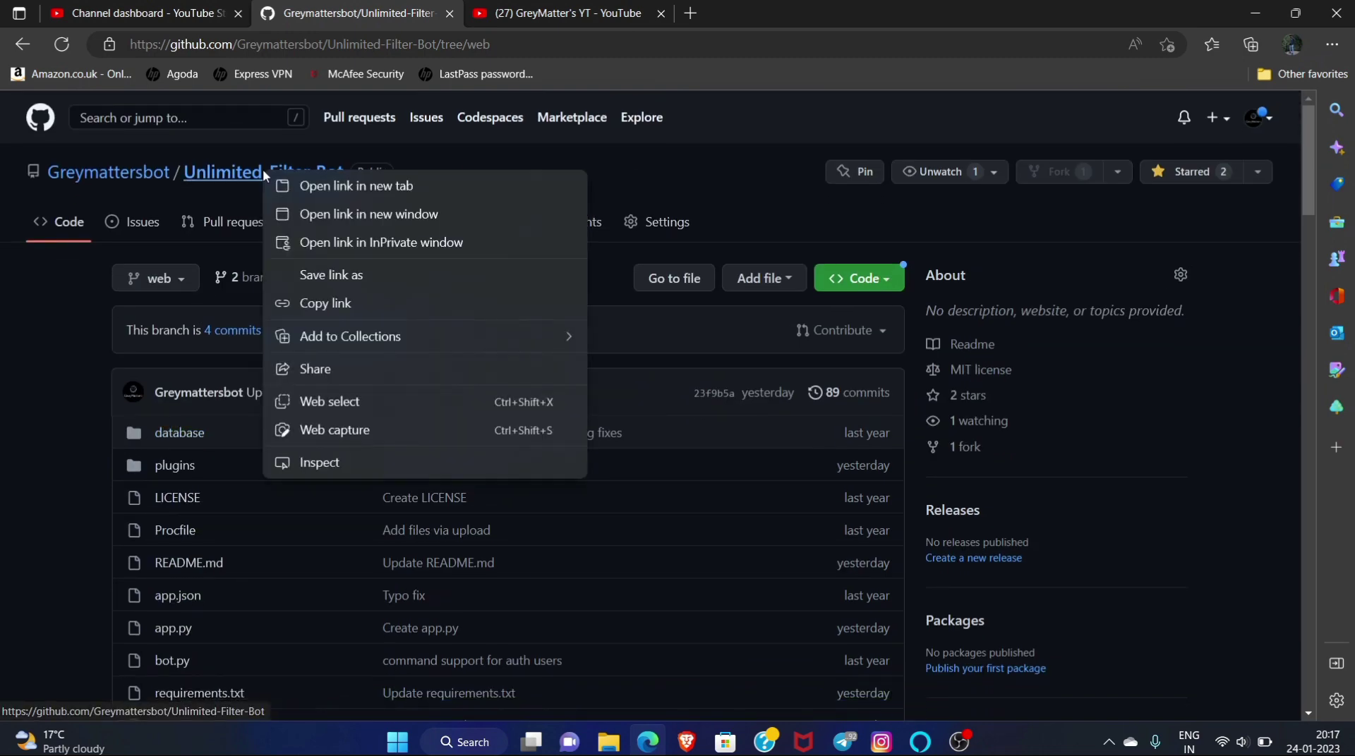
click(331, 304)
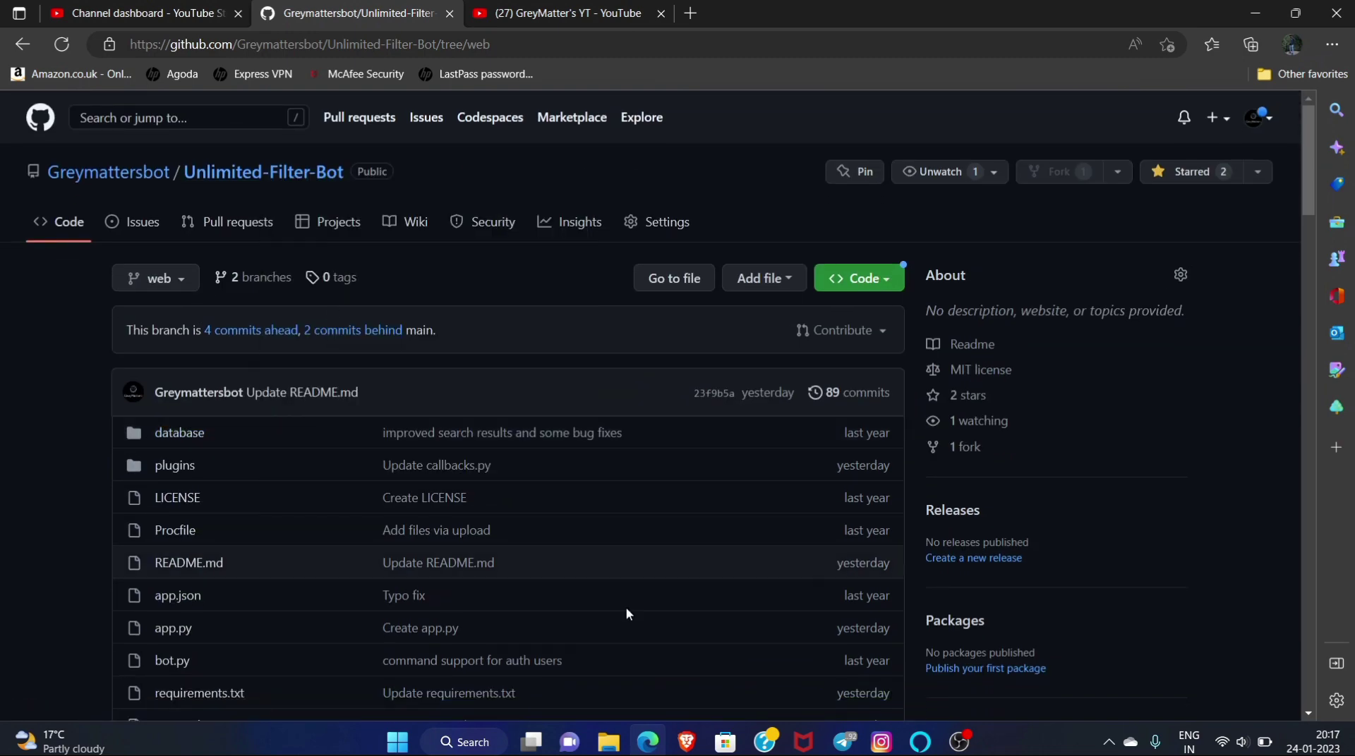
click(687, 742)
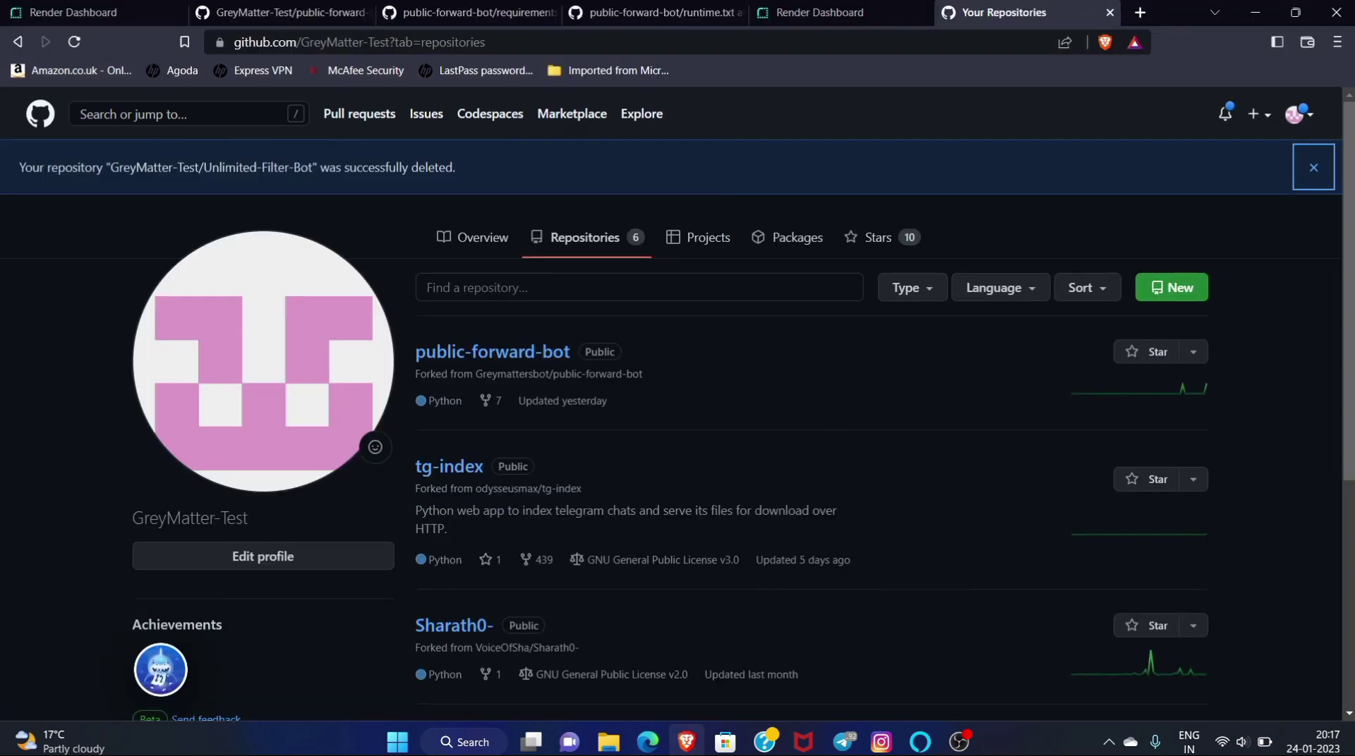
click(809, 13)
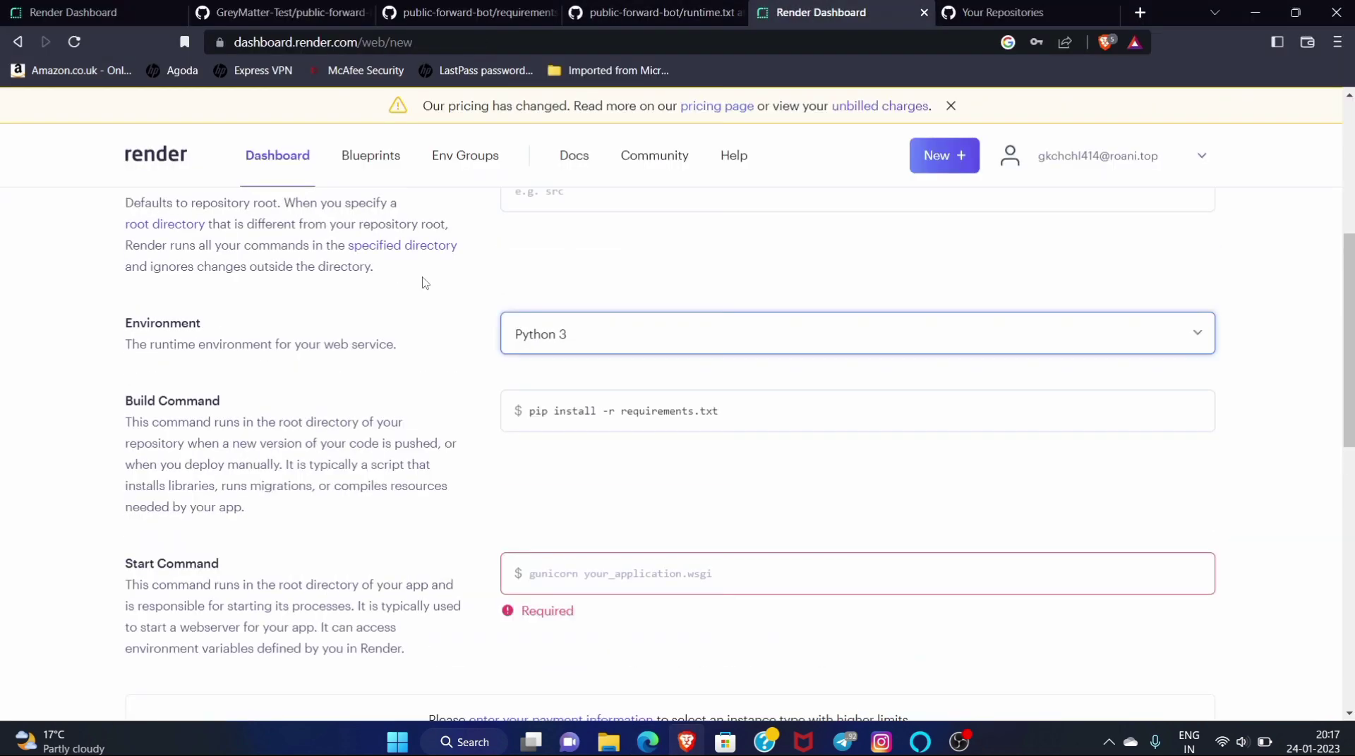
scroll(423, 283, up, 6)
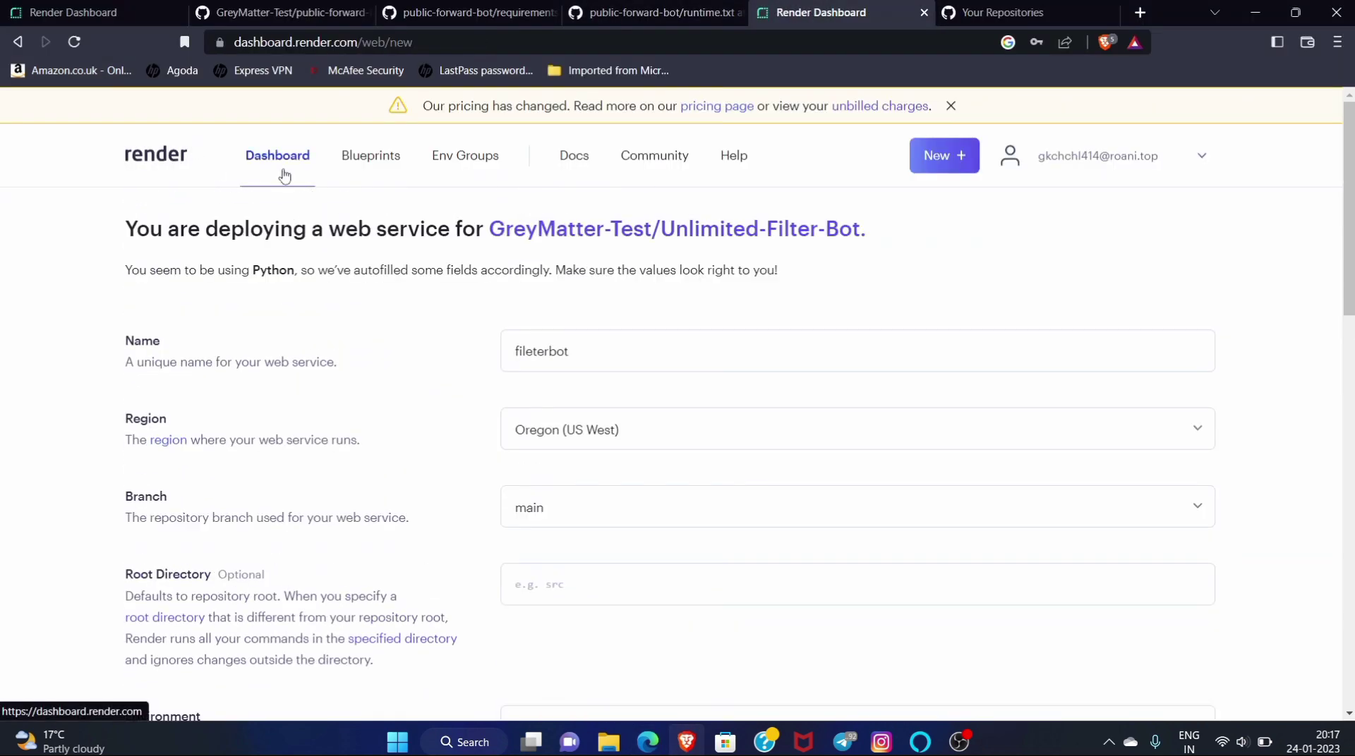
click(284, 176)
click(516, 478)
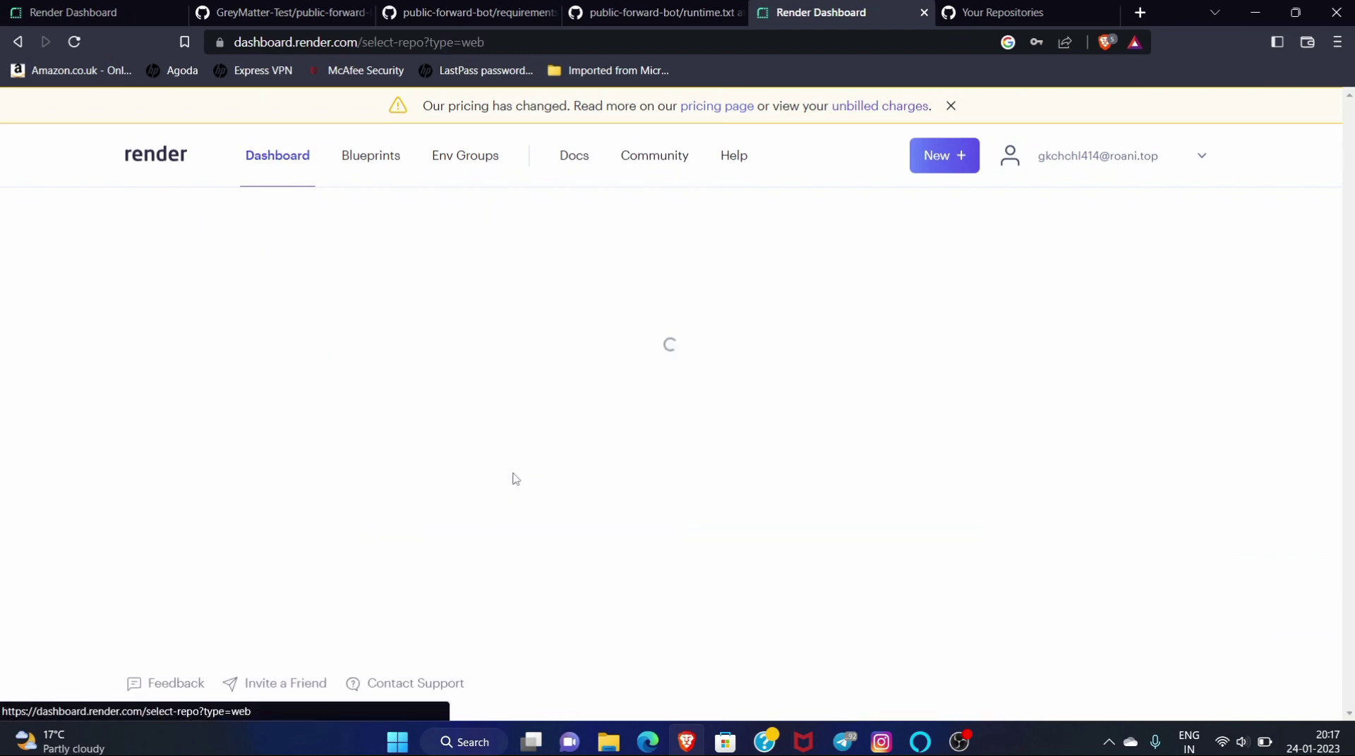
scroll(515, 475, down, 4)
click(449, 585)
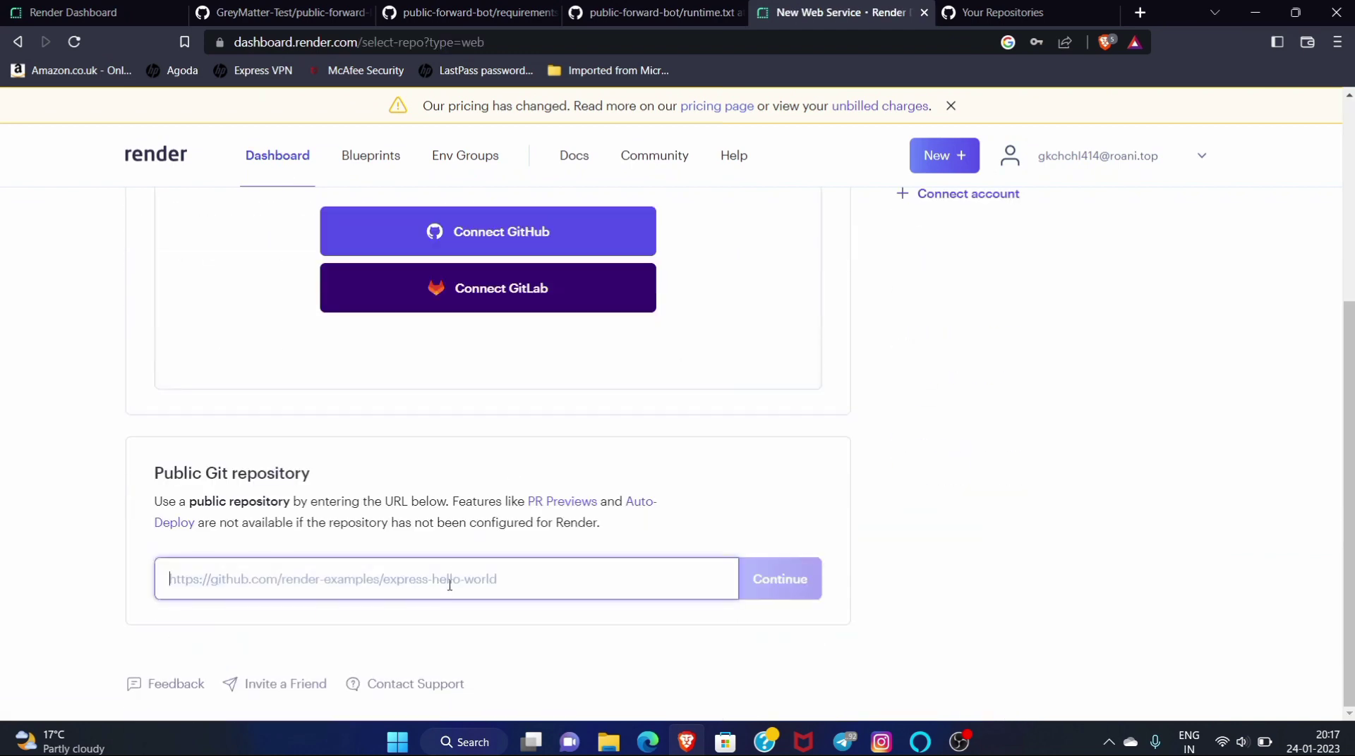
text(https://github.com/Greymatterbots/Unlimited-Filter-Bot)
click(779, 579)
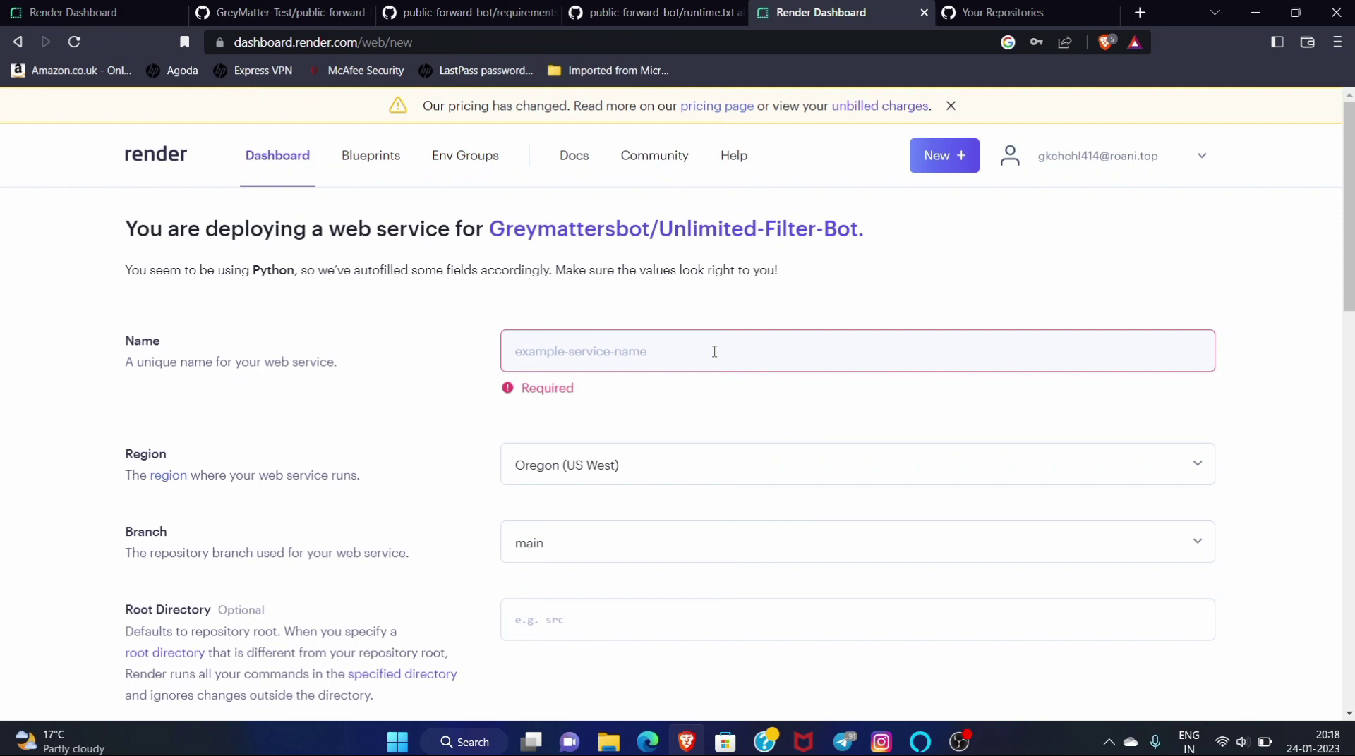
Step: Name the web service filetrbot and choose web as its branch
click(714, 352)
text(filetrbo)
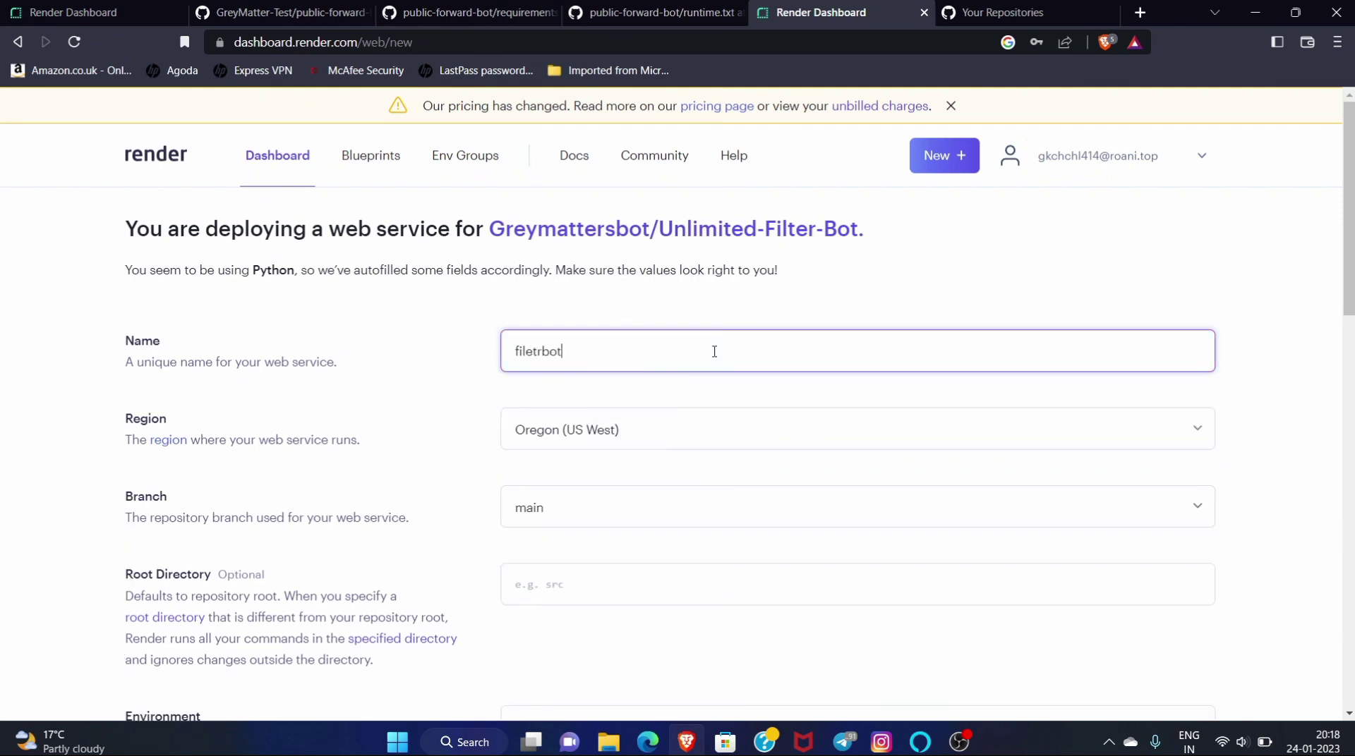
text(t)
scroll(714, 351, down, 3)
click(783, 270)
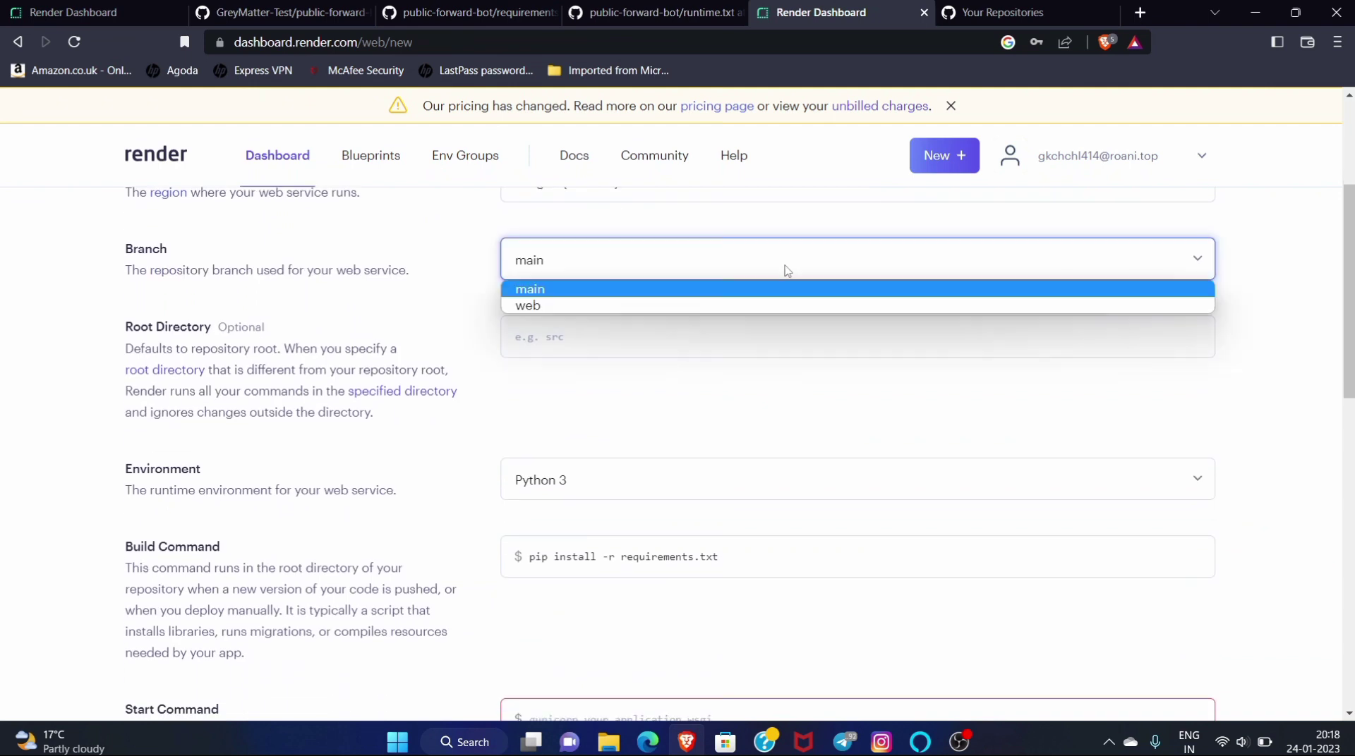
click(771, 305)
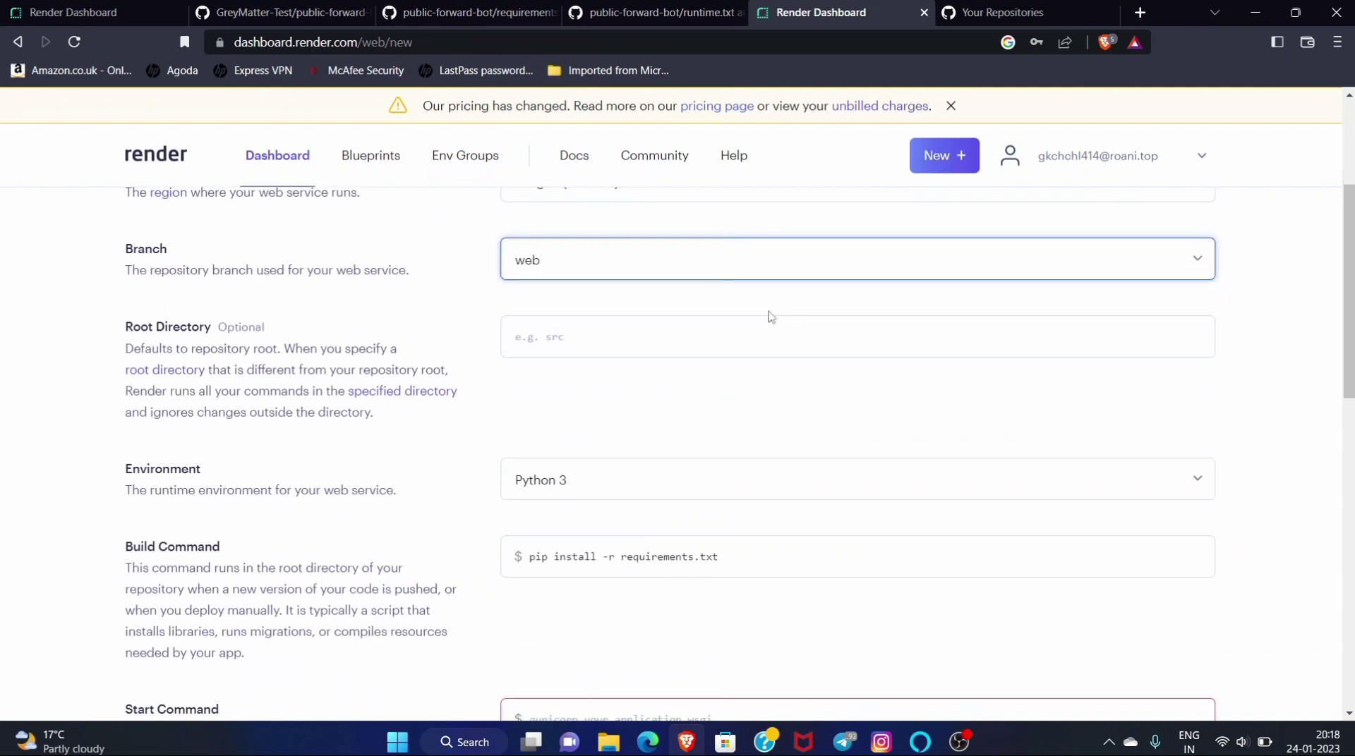
Step: Copy the web address of the original repository's web branch page from Microsoft Edge
scroll(593, 469, down, 3)
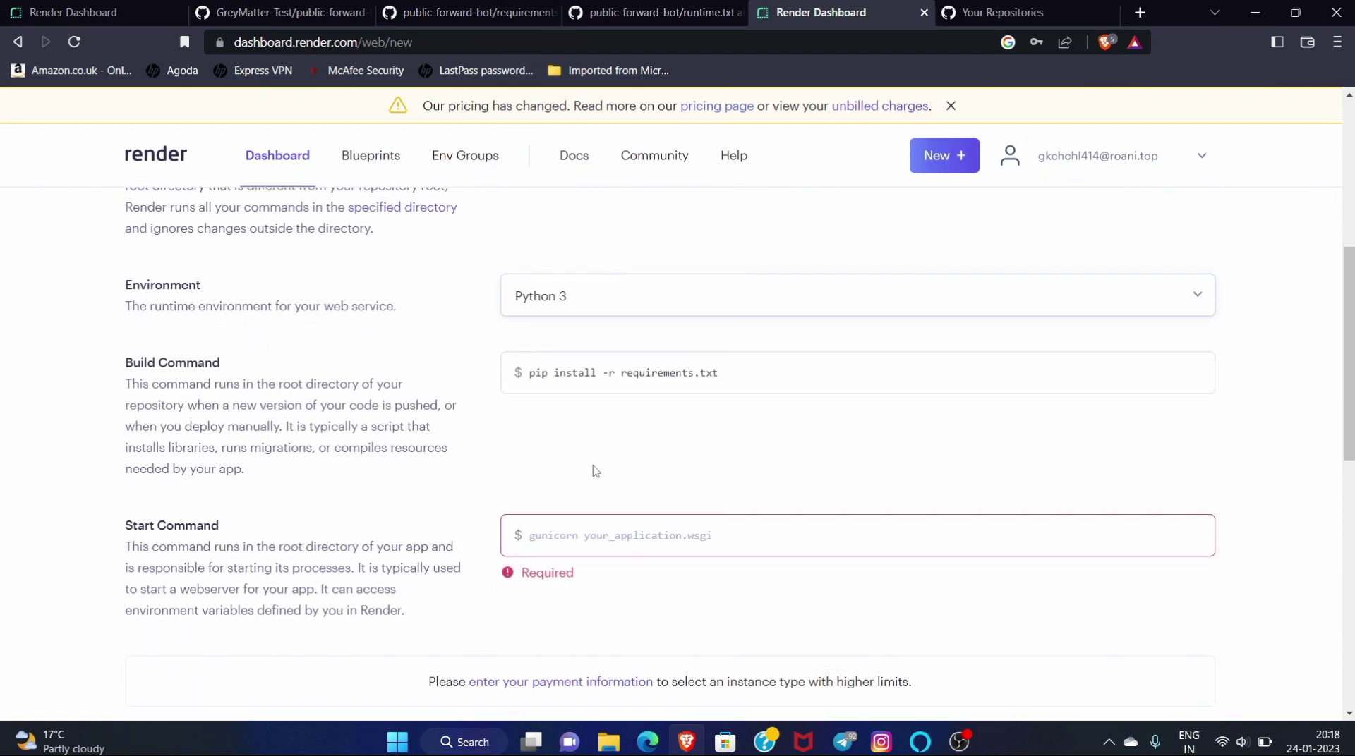
click(520, 536)
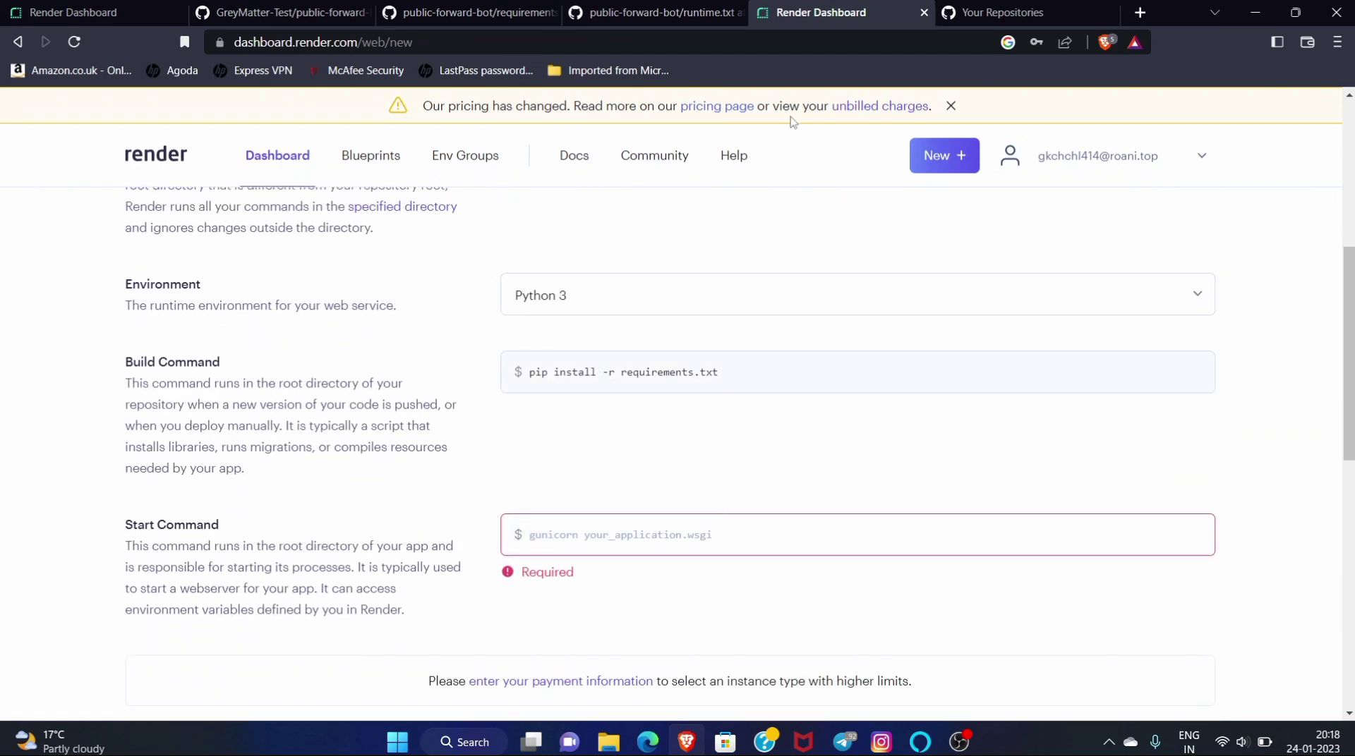
click(981, 9)
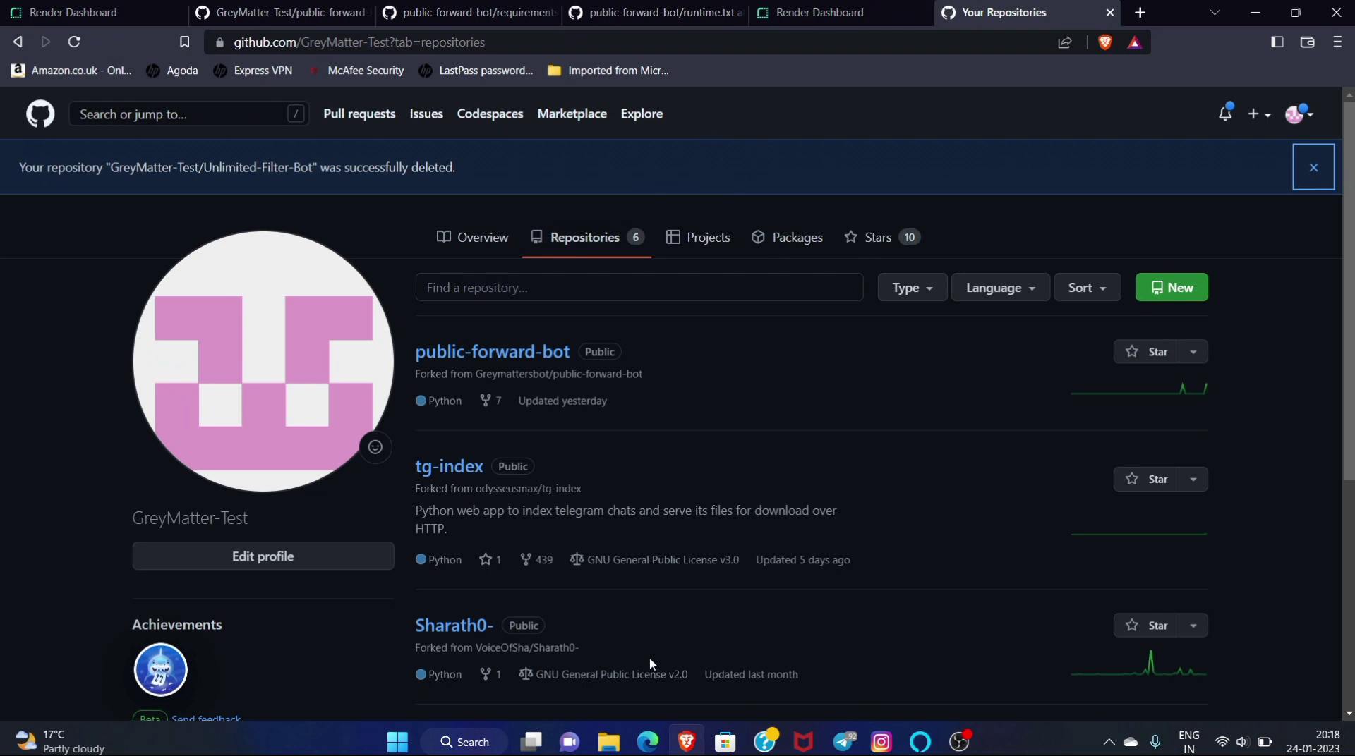
click(648, 741)
click(506, 45)
key(ctrl+c)
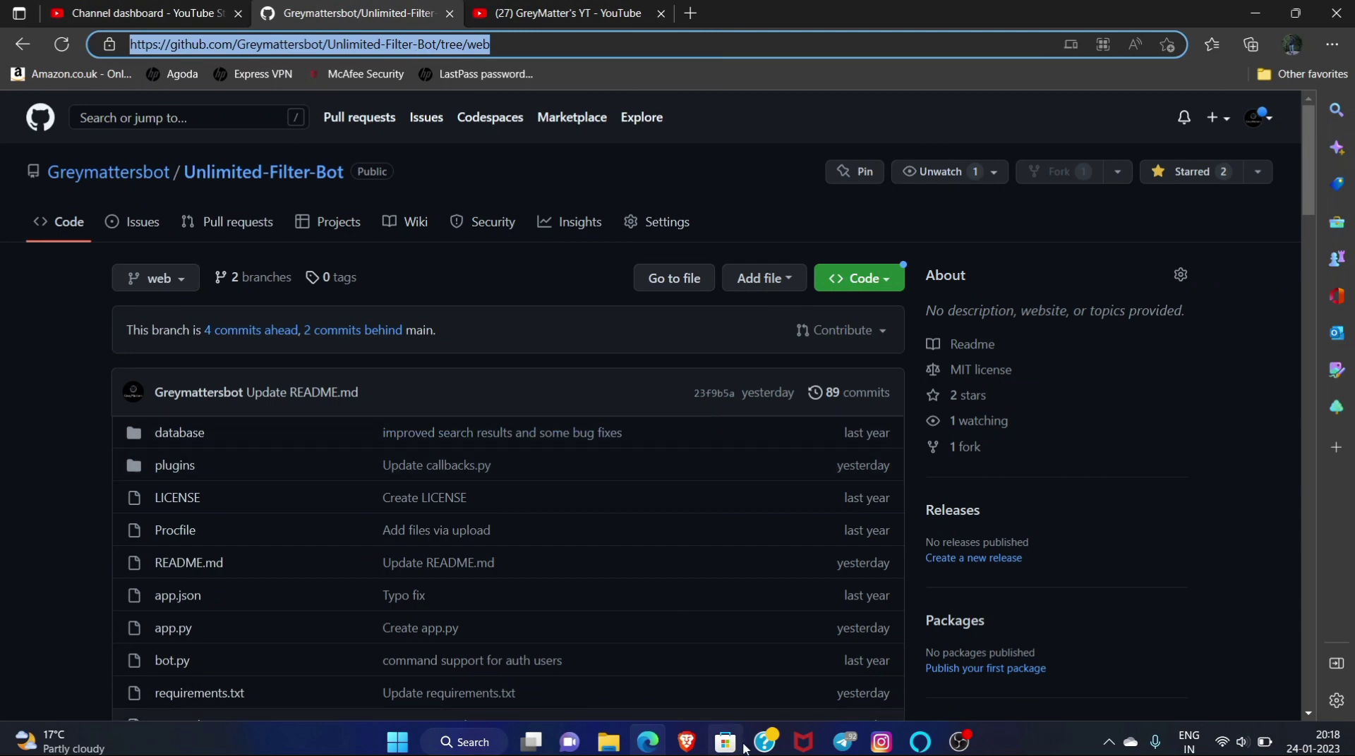
Step: Load the copied web branch address of Greymattersbot/Unlimited-Filter-Bot in Brave in place of the GitHub repositories list
click(648, 741)
click(686, 740)
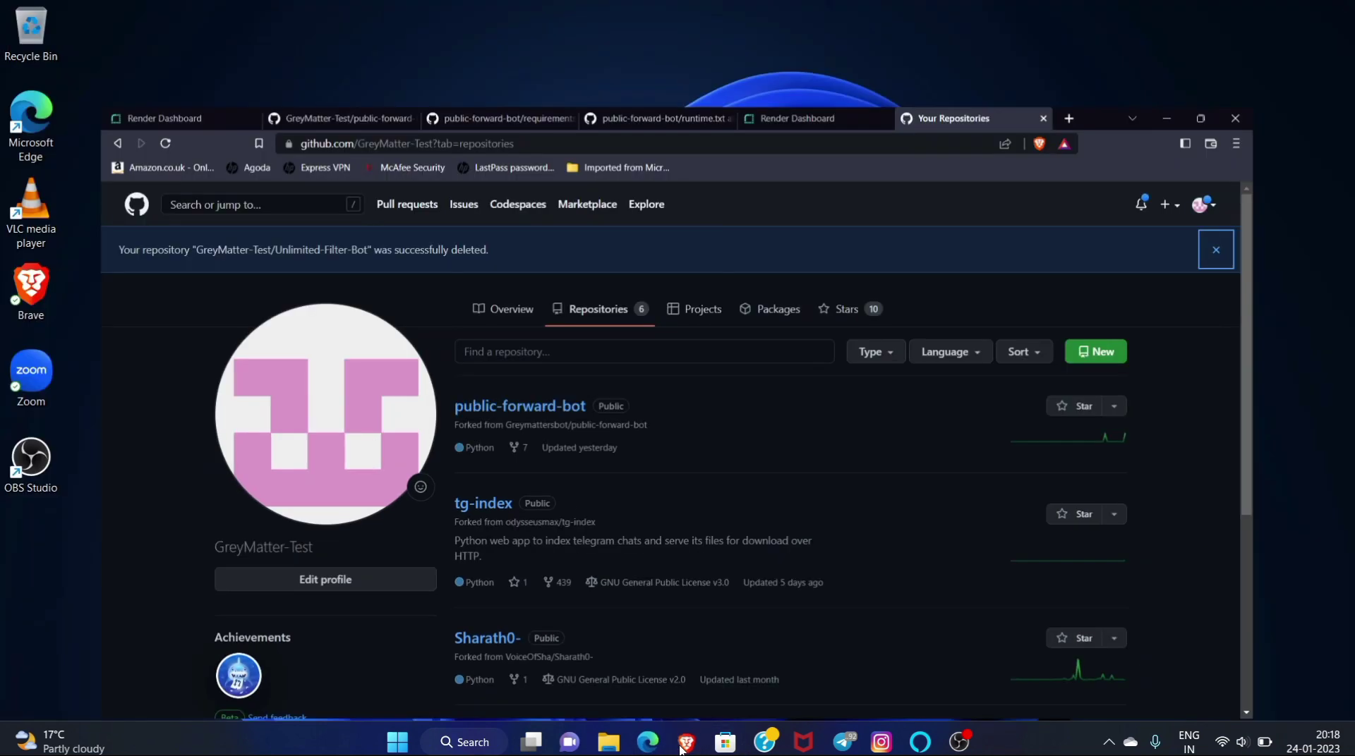
click(686, 741)
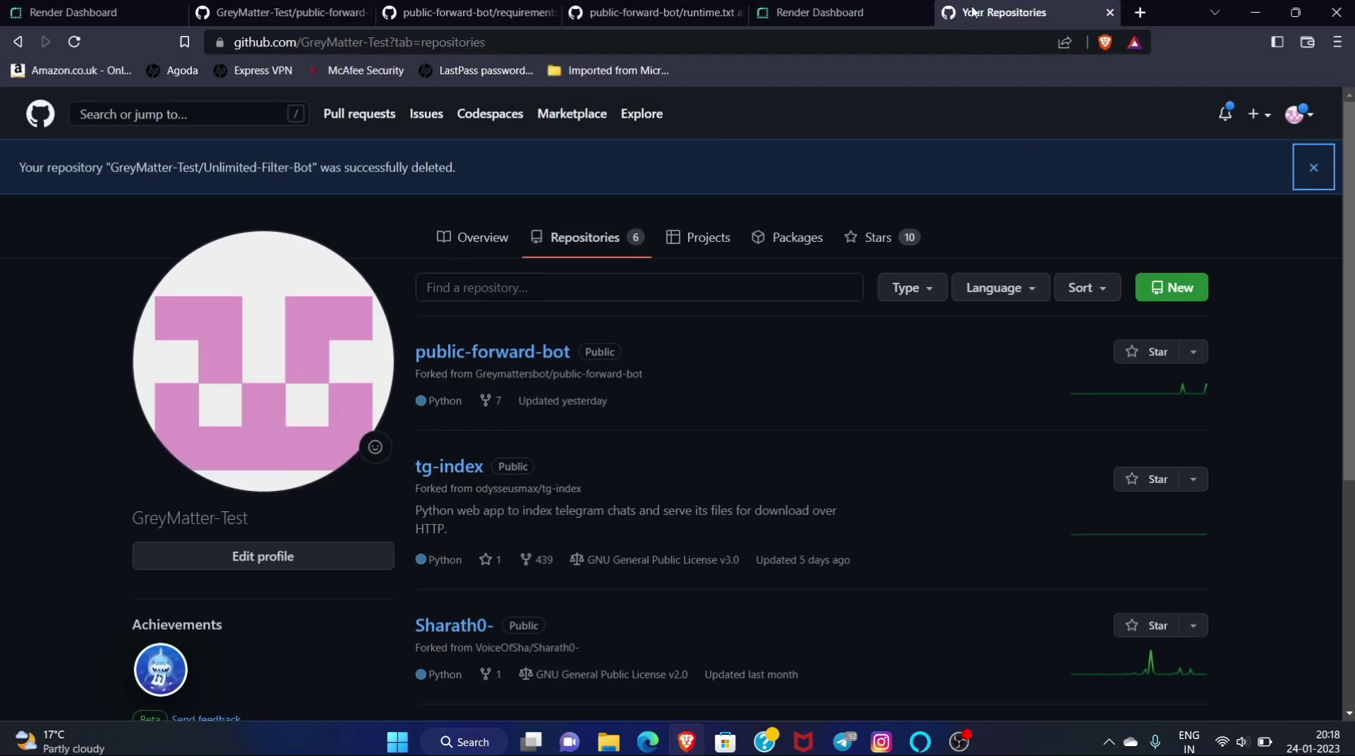
click(635, 35)
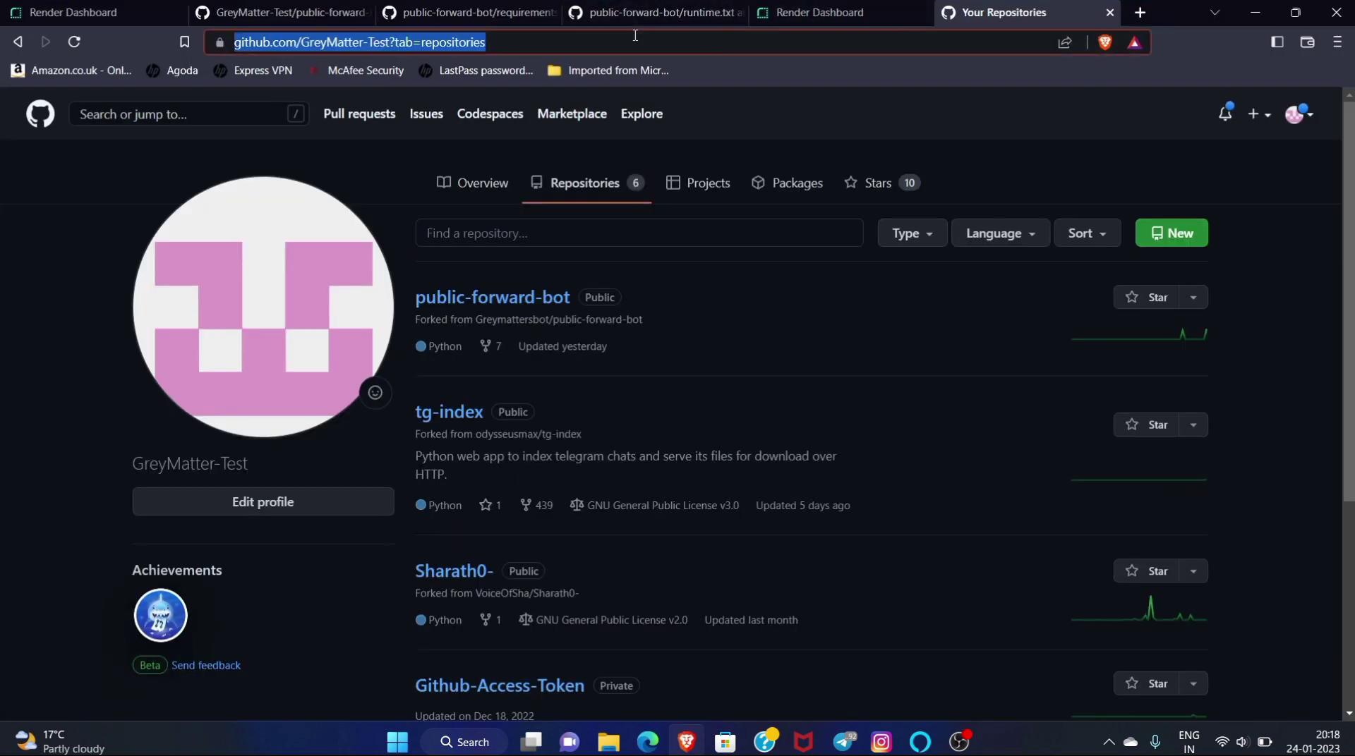
key(ctrl+v)
key(Return)
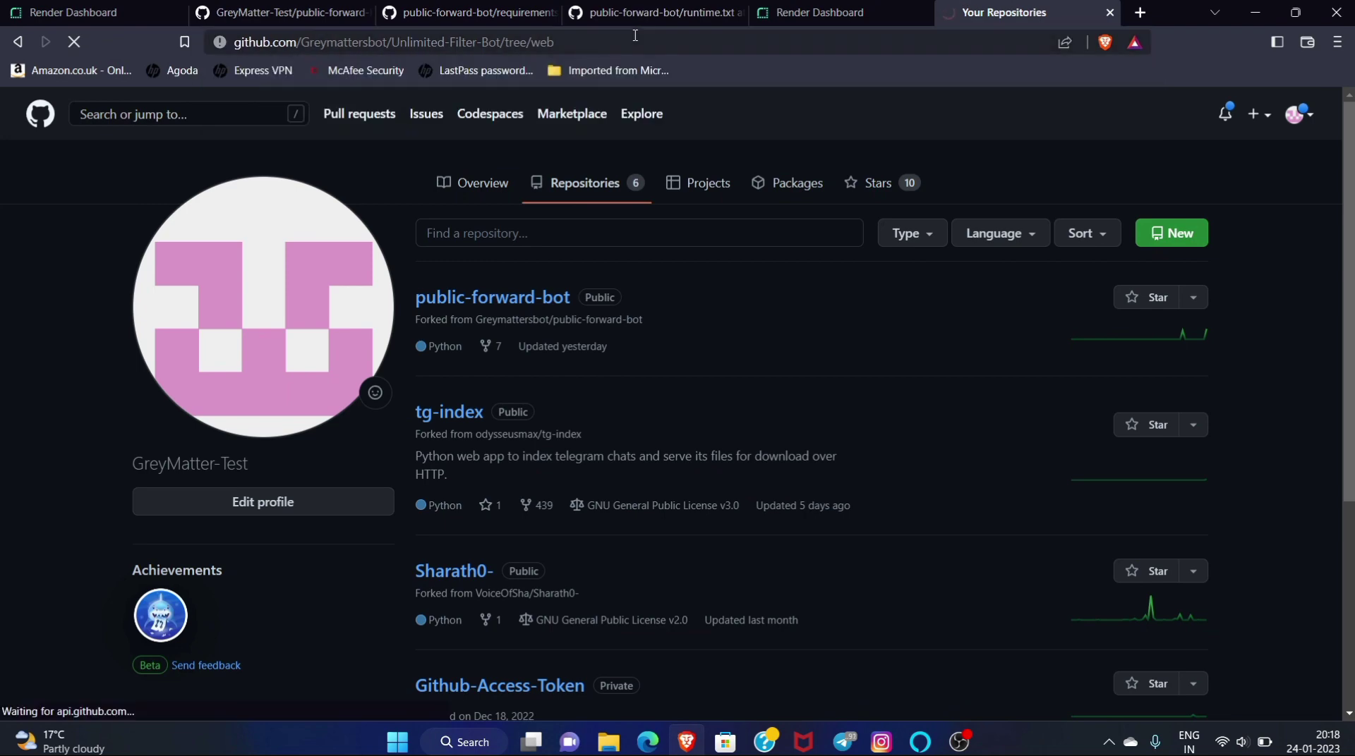
Step: Check the Python version in the web branch's runtime.txt in a separate window, and close that window
scroll(516, 160, down, 3)
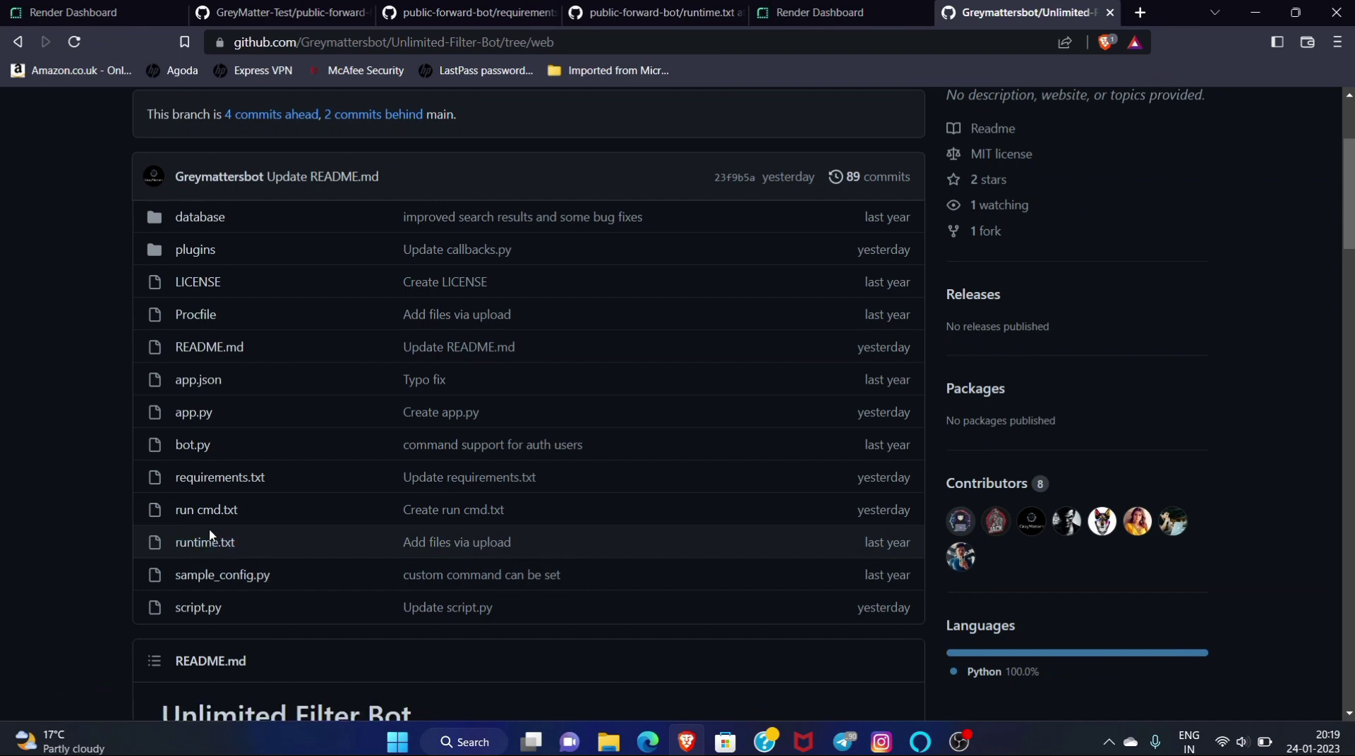
right_click(215, 549)
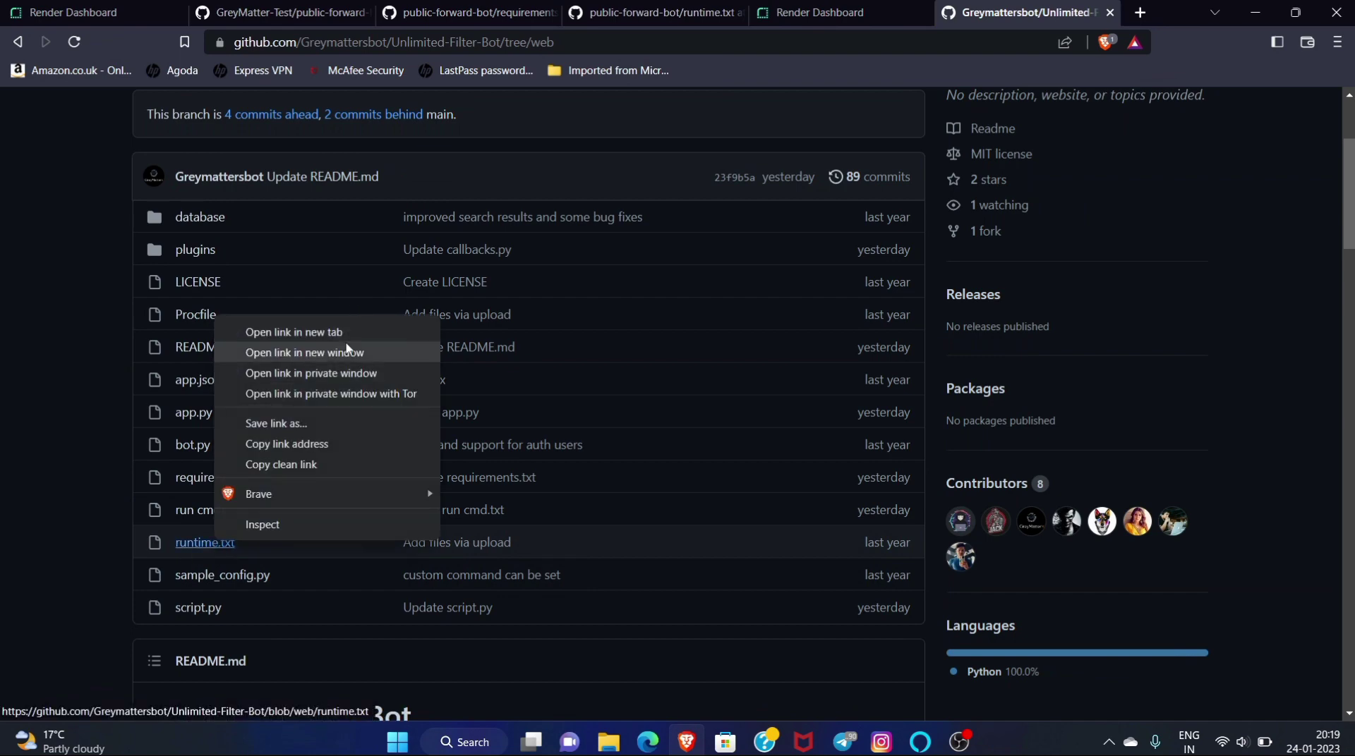
click(349, 349)
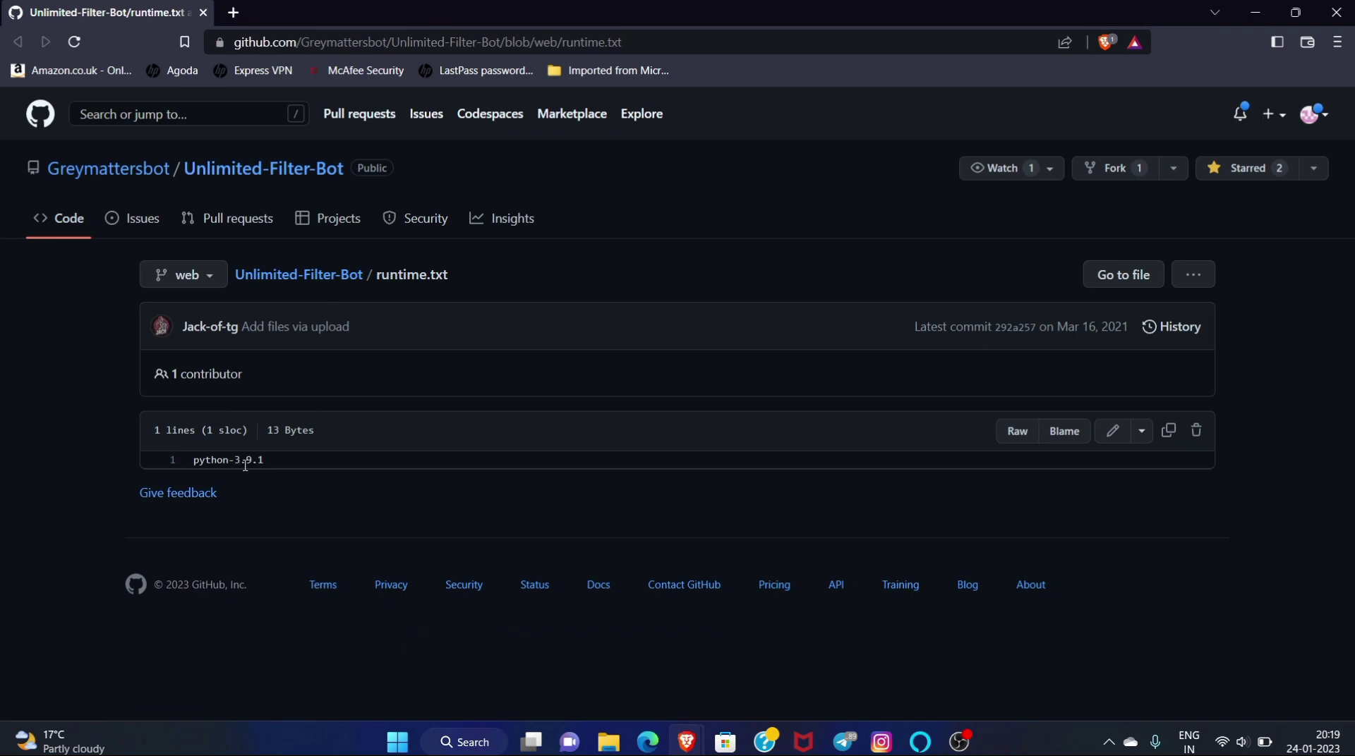
click(204, 14)
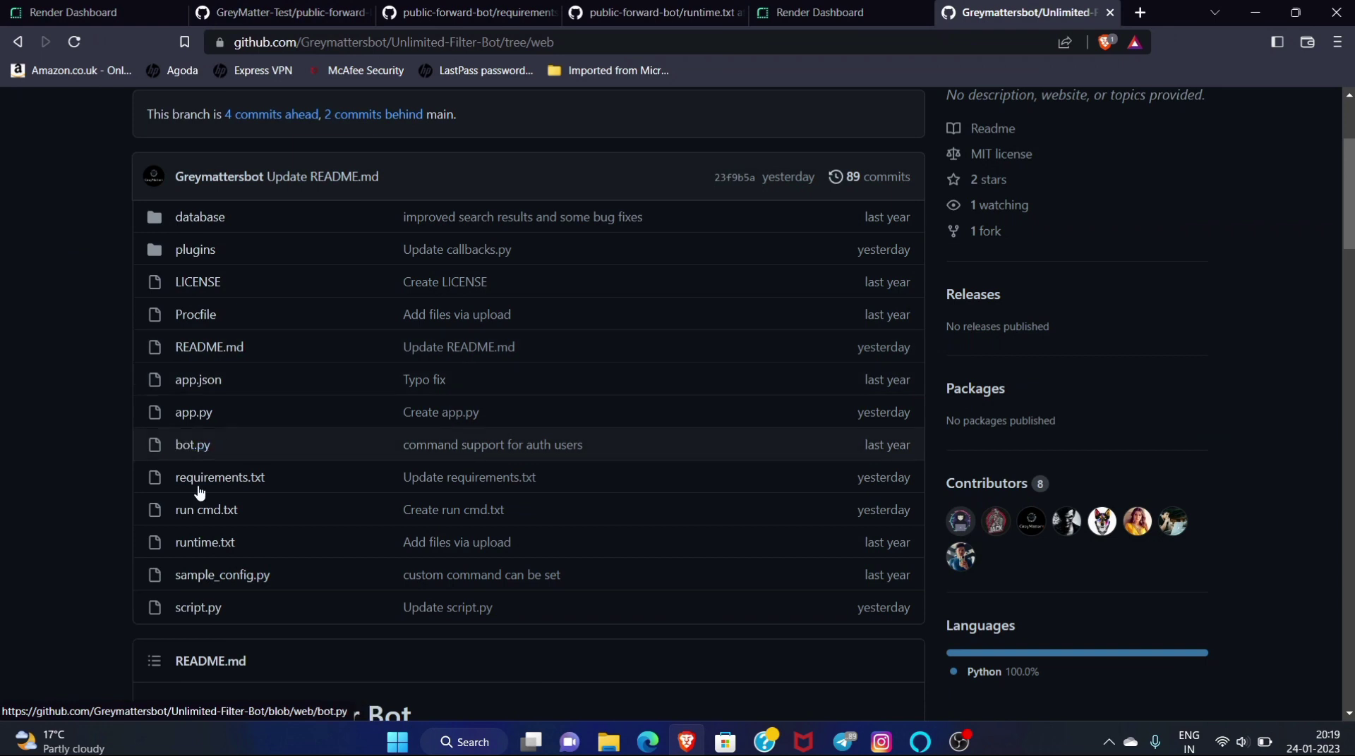
Step: Examine the worker command in the web branch's Procfile and return to the repository's file list
click(204, 318)
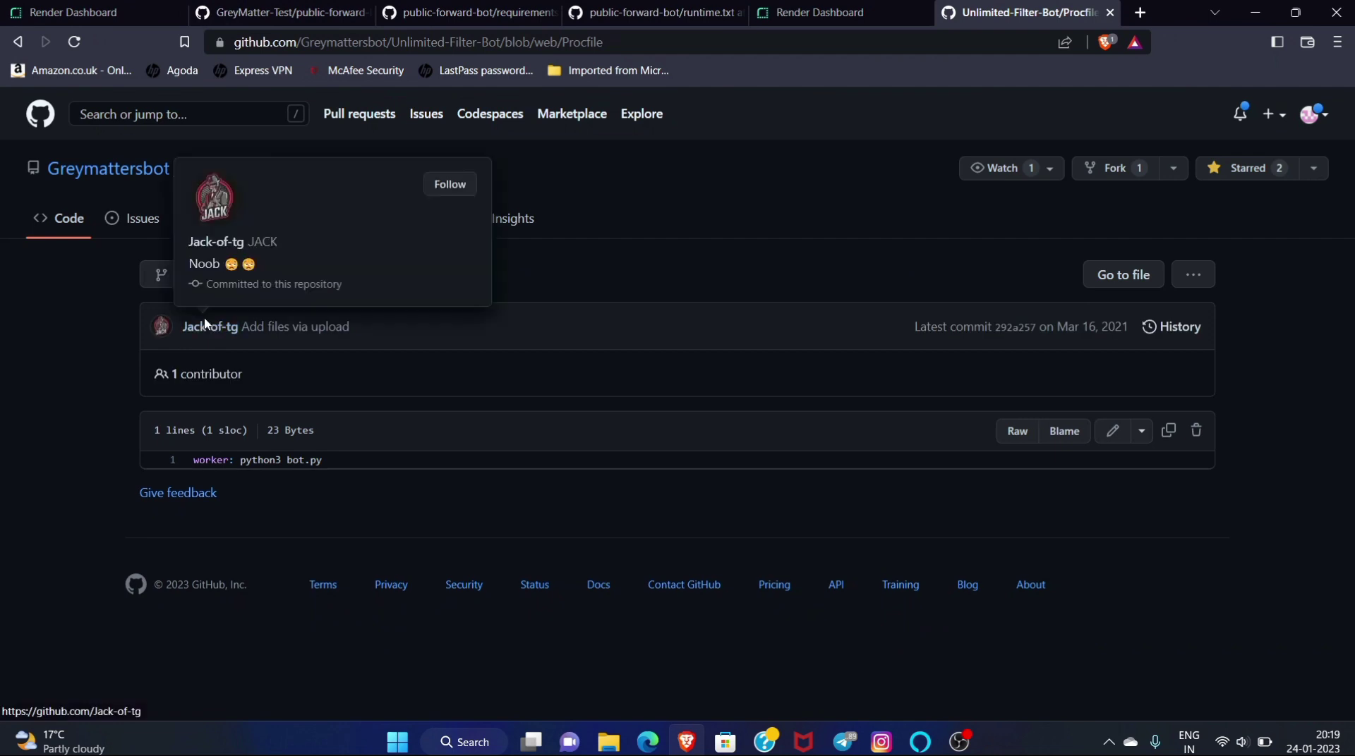
key(ctrl+1)
click(1016, 13)
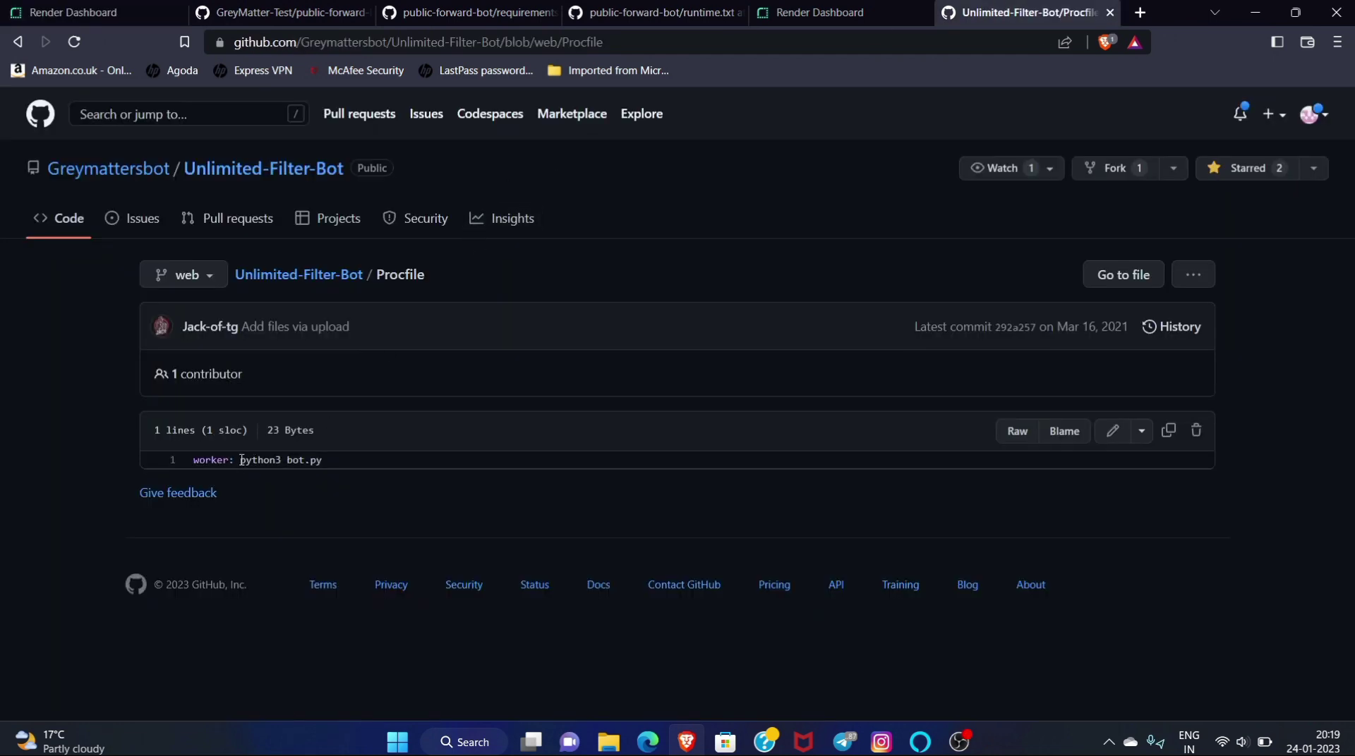
drag(241, 460, 334, 468)
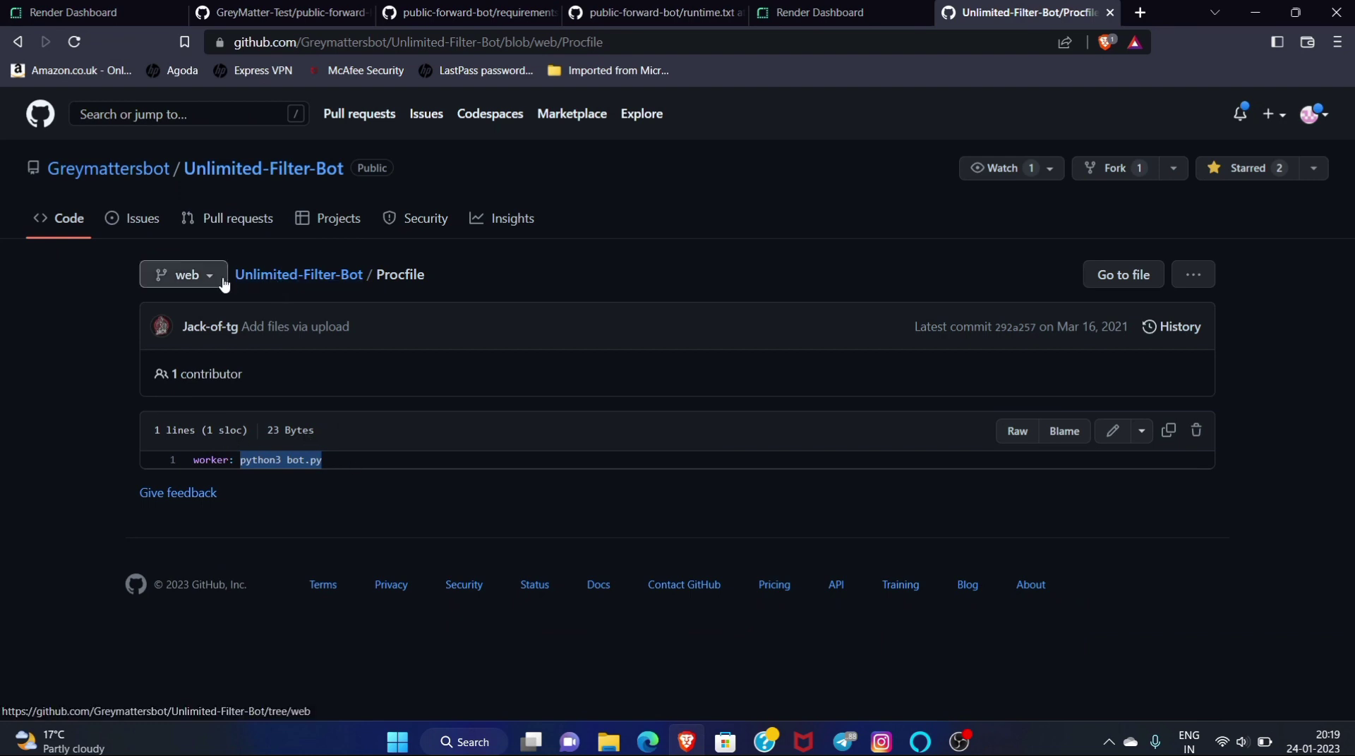
click(273, 282)
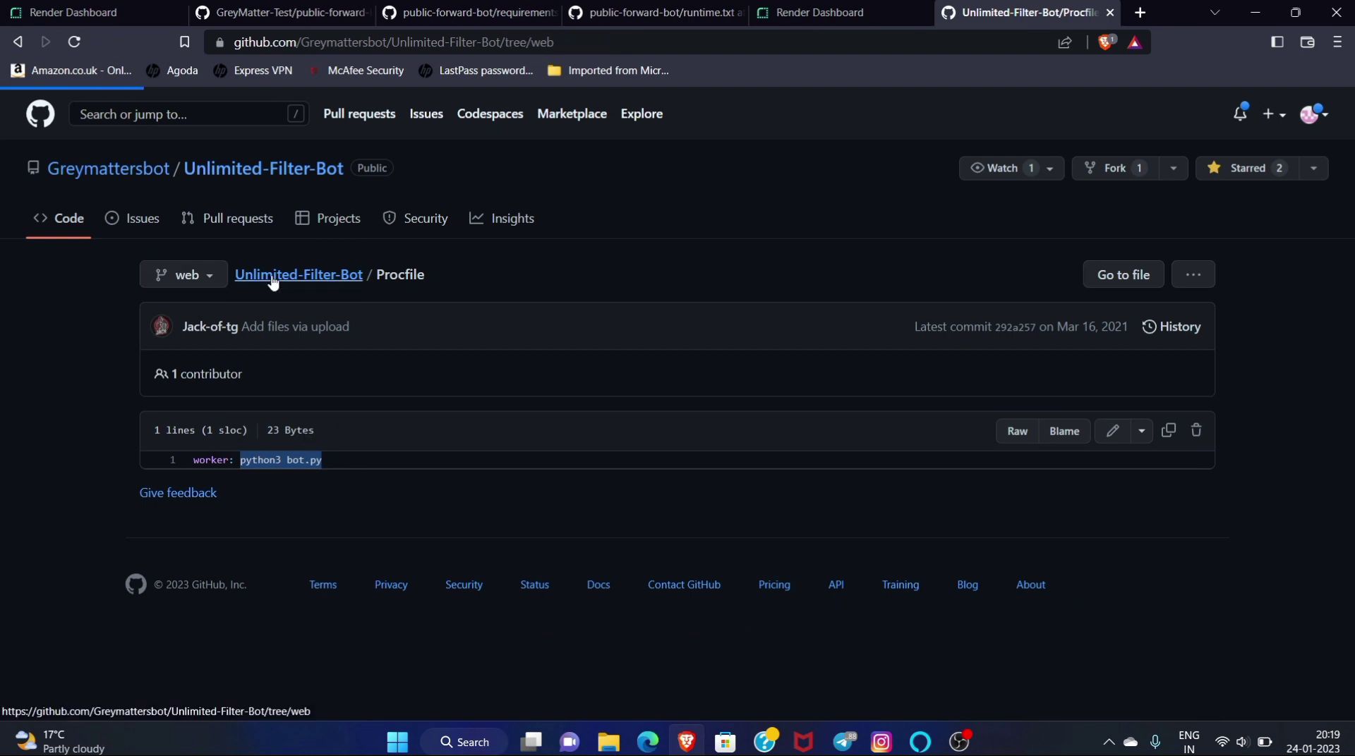
Step: Switch to Microsoft Edge to view the channel's video on making any repo deployable on Koyeb, and return to Brave
scroll(324, 418, down, 3)
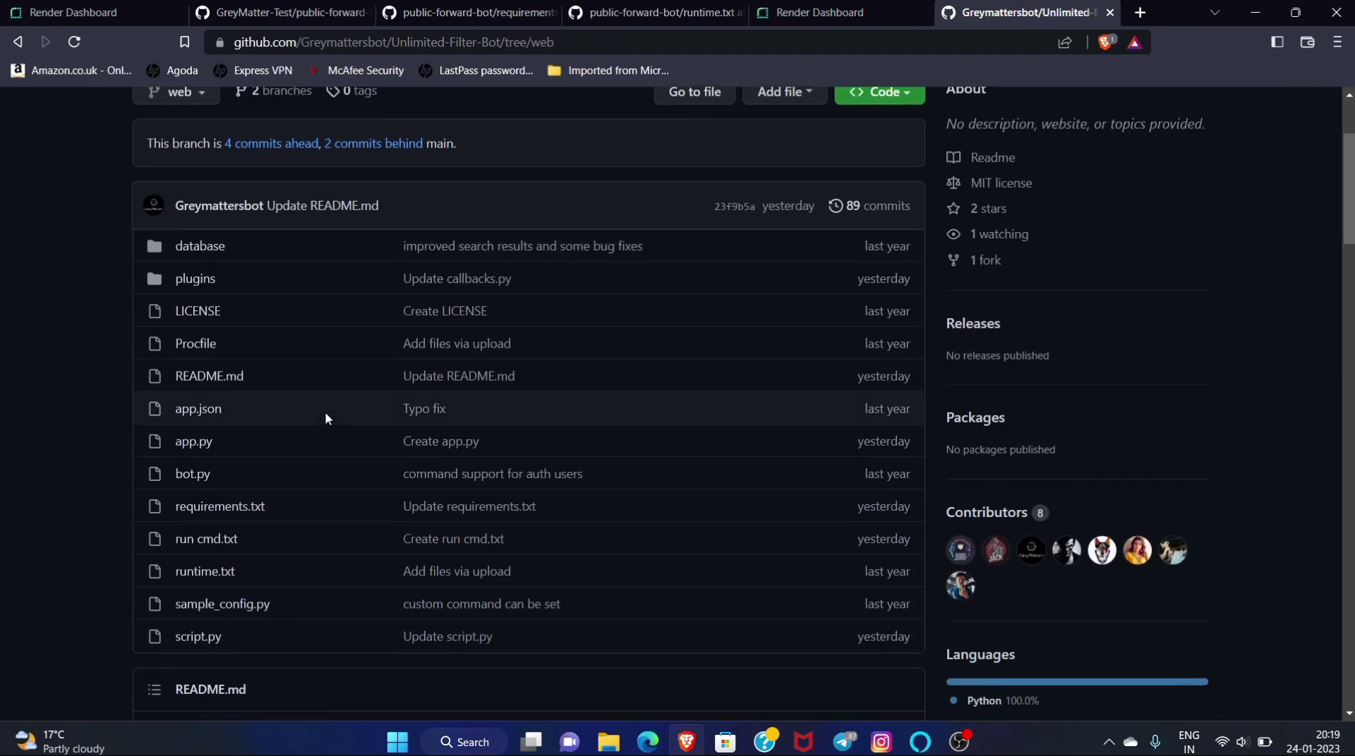
scroll(324, 418, down, 2)
click(647, 743)
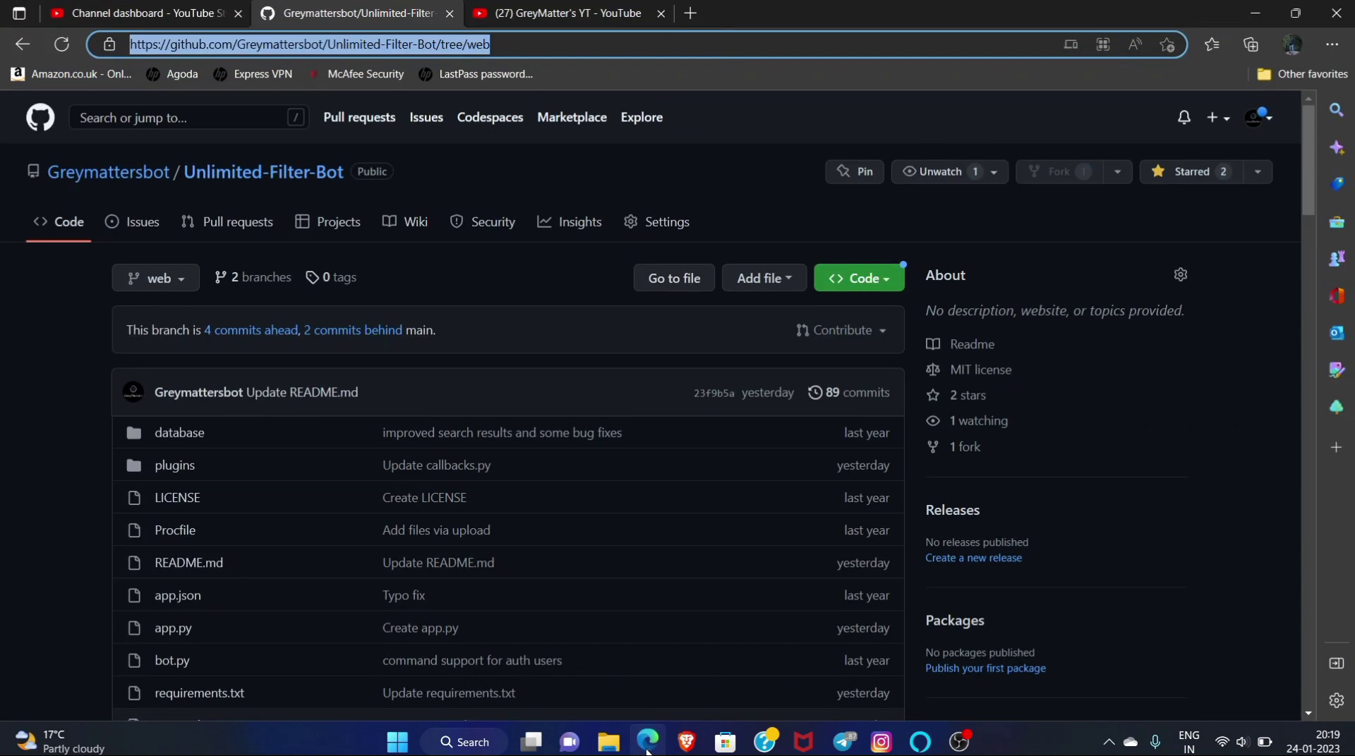
click(605, 10)
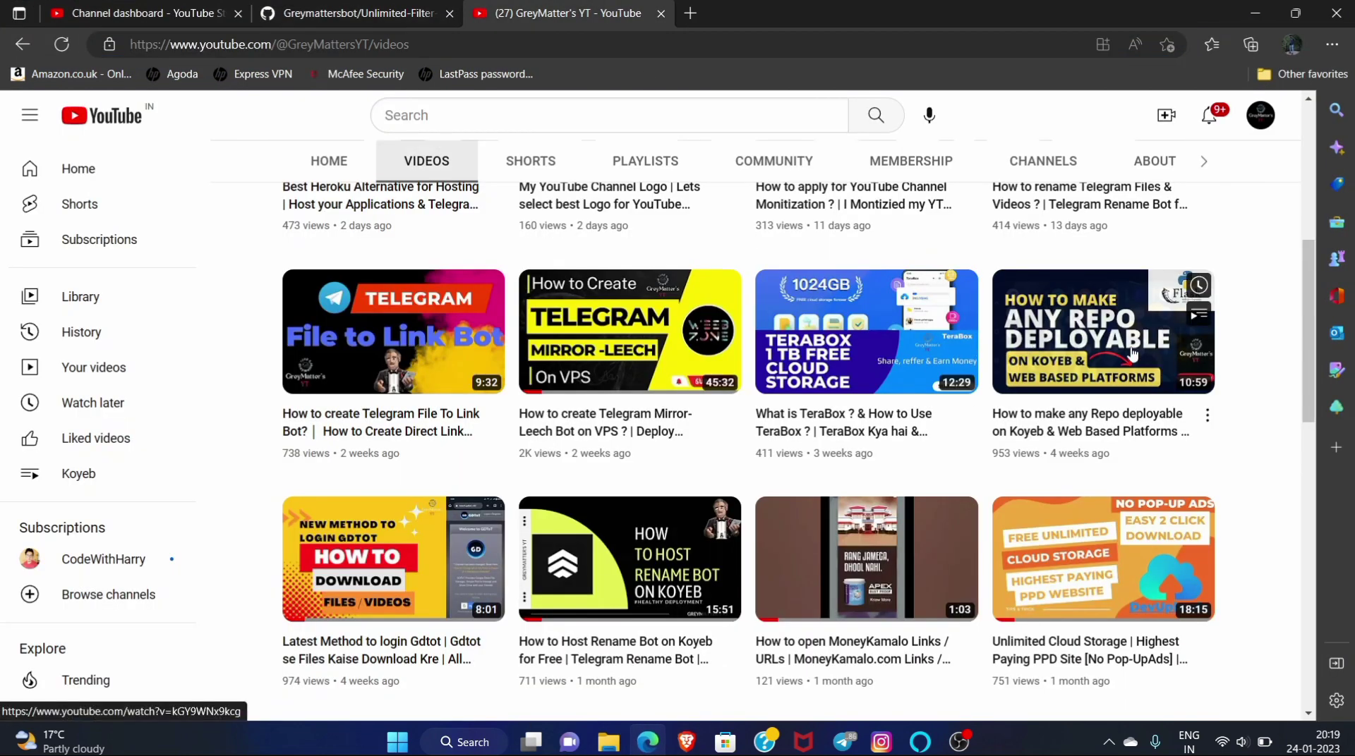
click(695, 744)
scroll(476, 596, down, 1)
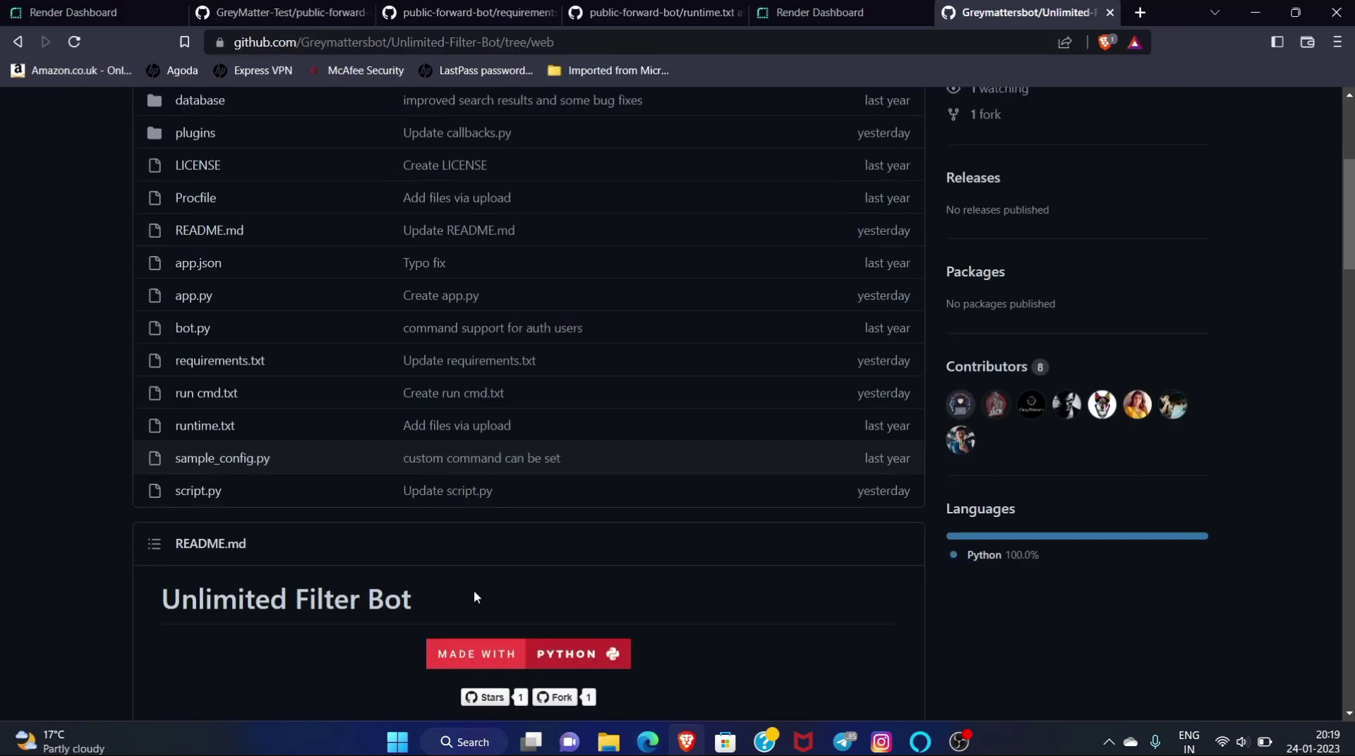
scroll(473, 587, up, 2)
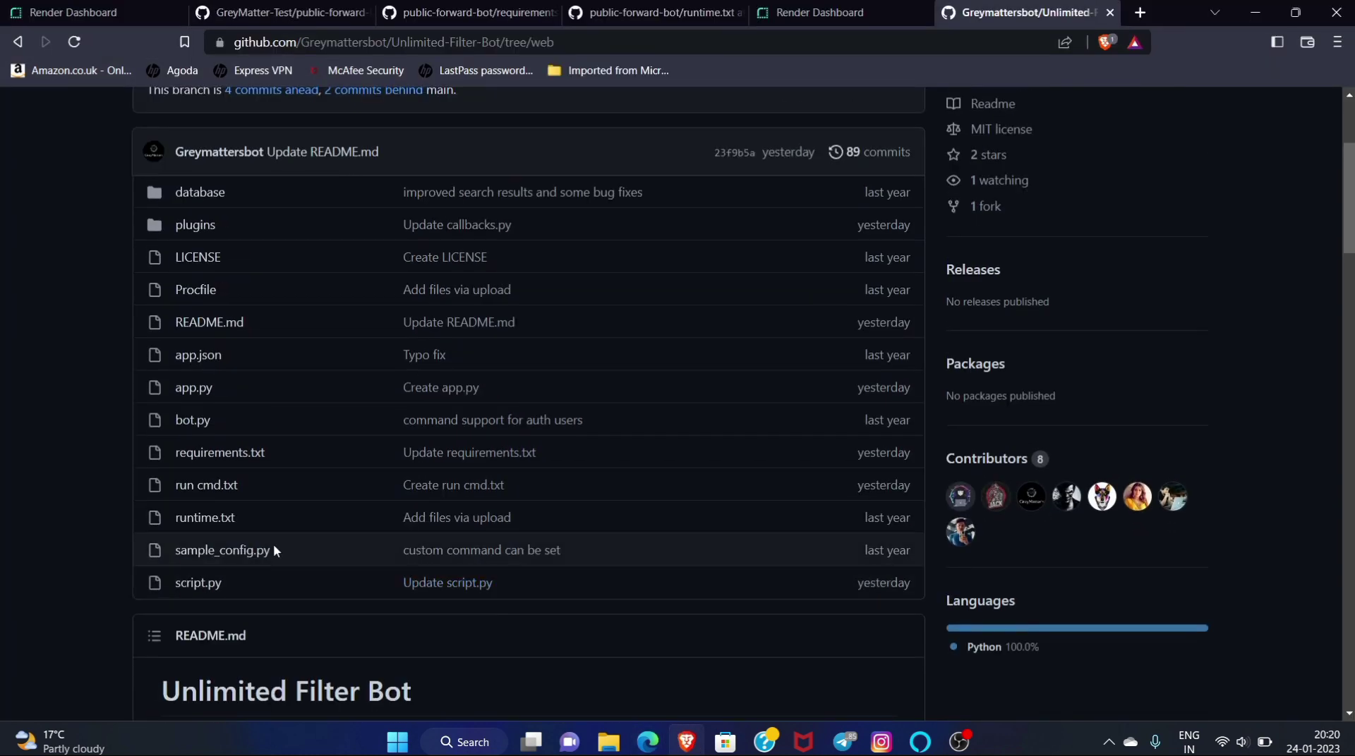
Step: Copy the command gunicorn app:app & python3 bot.py from run cmd.txt in the web branch
click(205, 519)
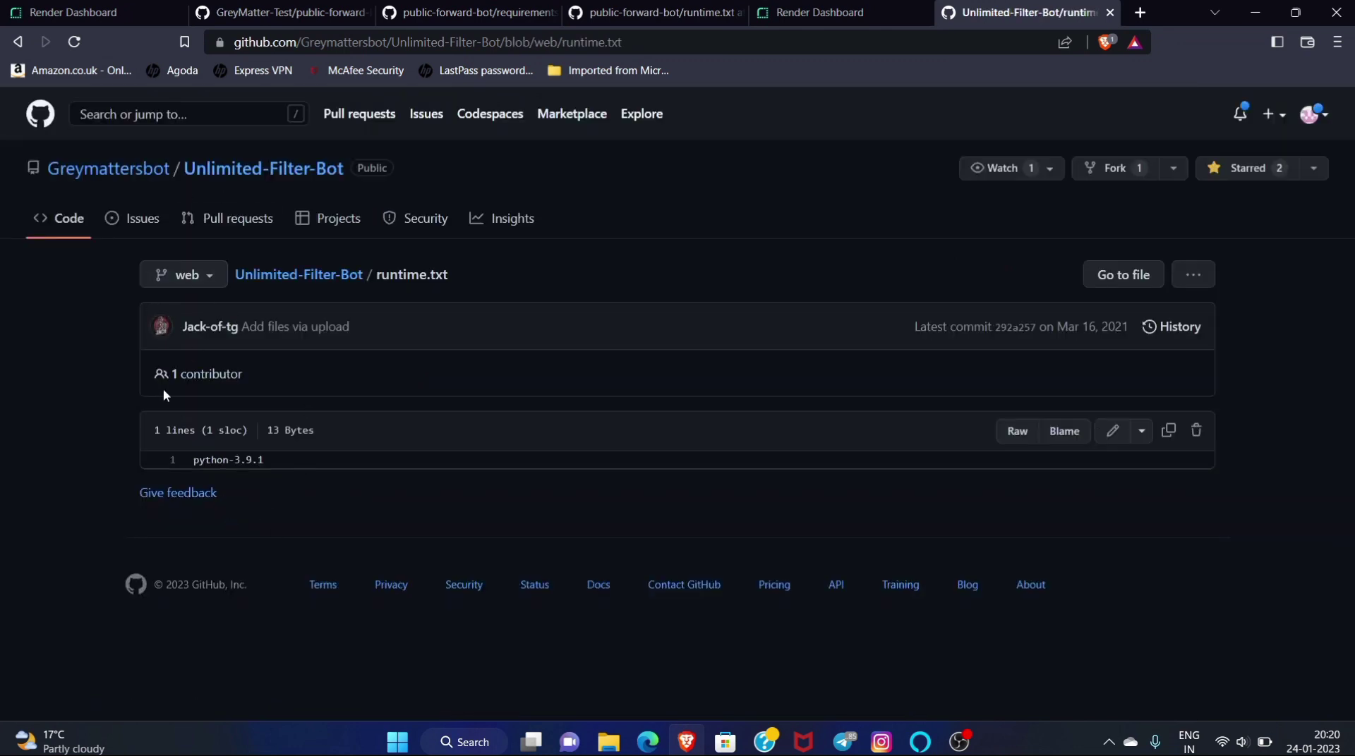
click(192, 172)
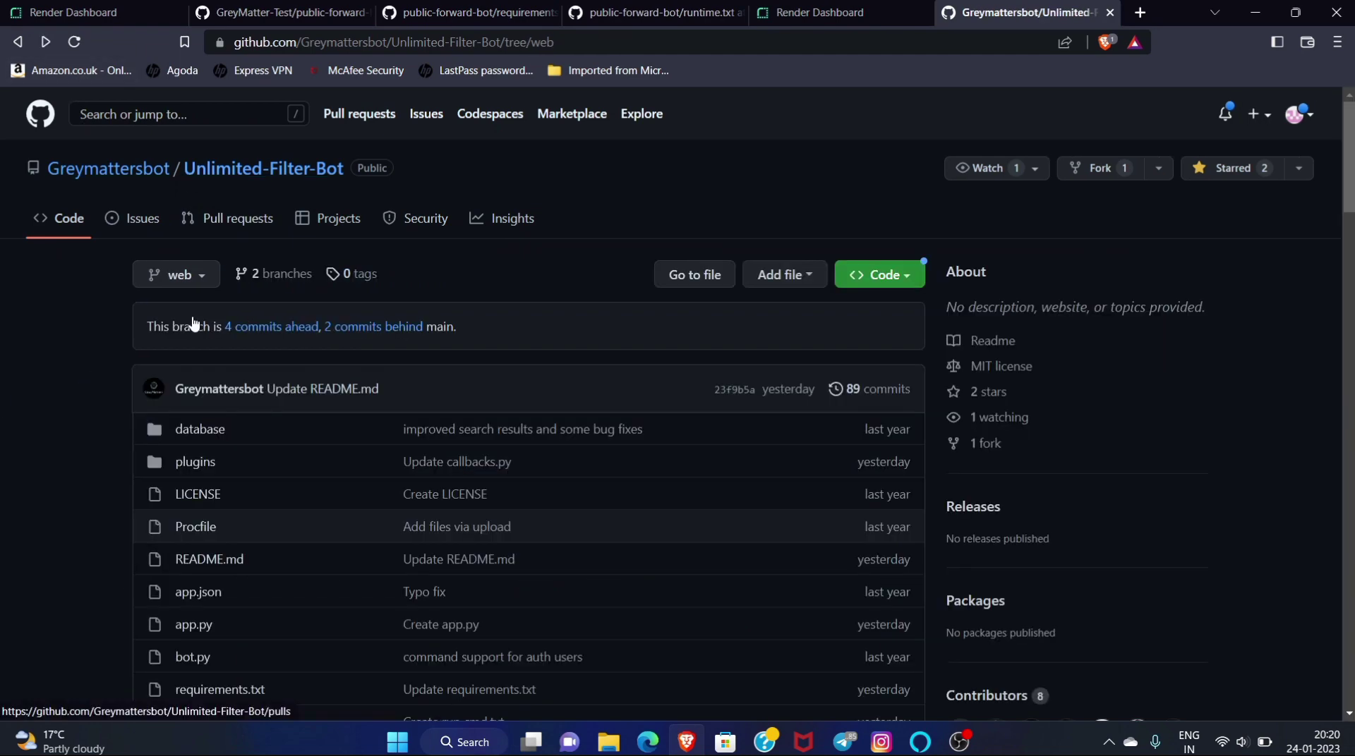
scroll(221, 505, down, 3)
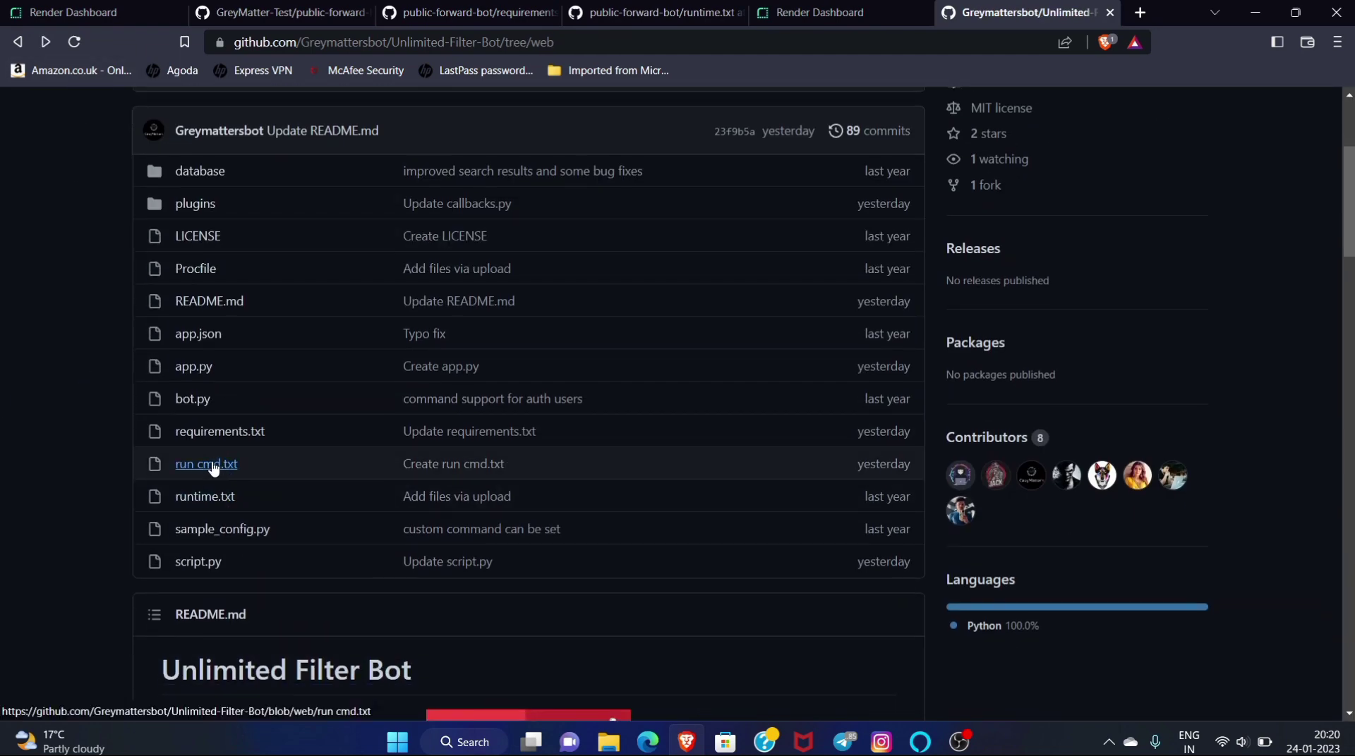
click(206, 464)
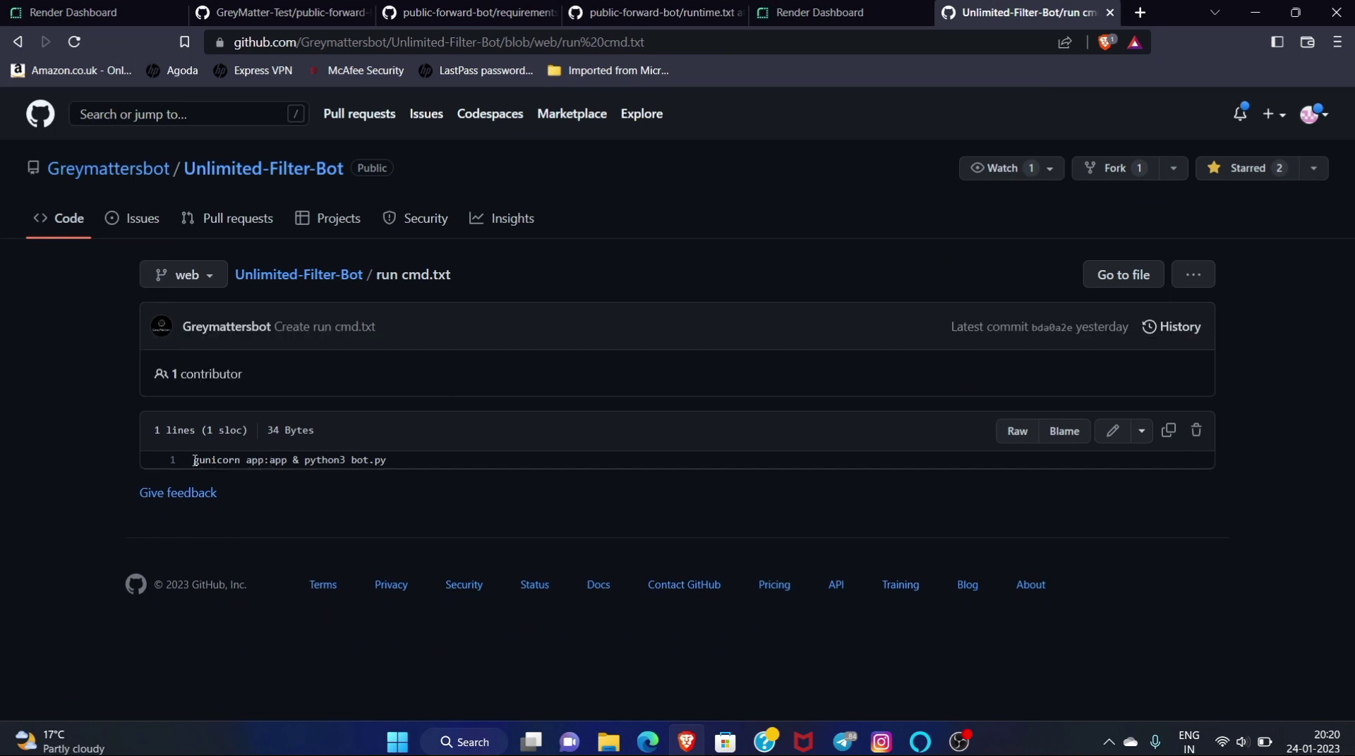
drag(194, 461, 390, 468)
key(ctrl+c)
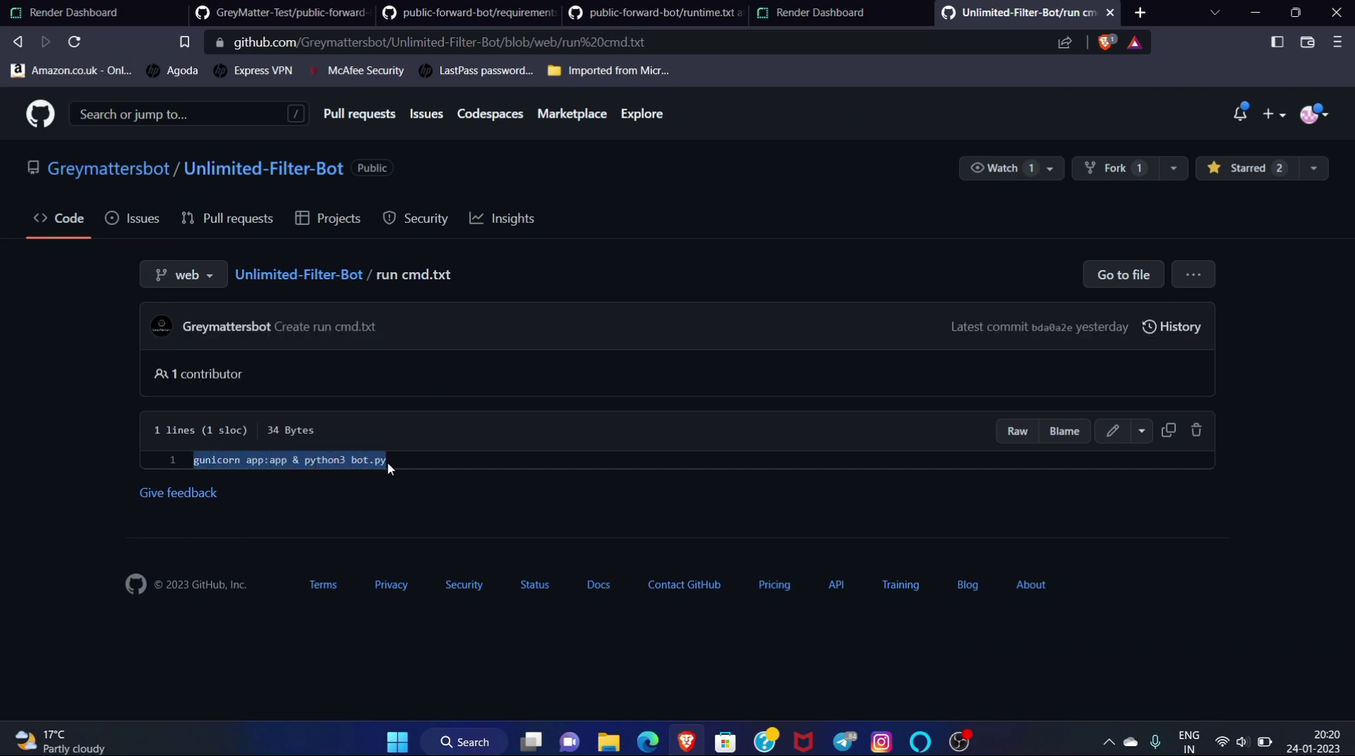
Step: Set the Render web service's start command to gunicorn app:app & python3 bot.py
click(818, 12)
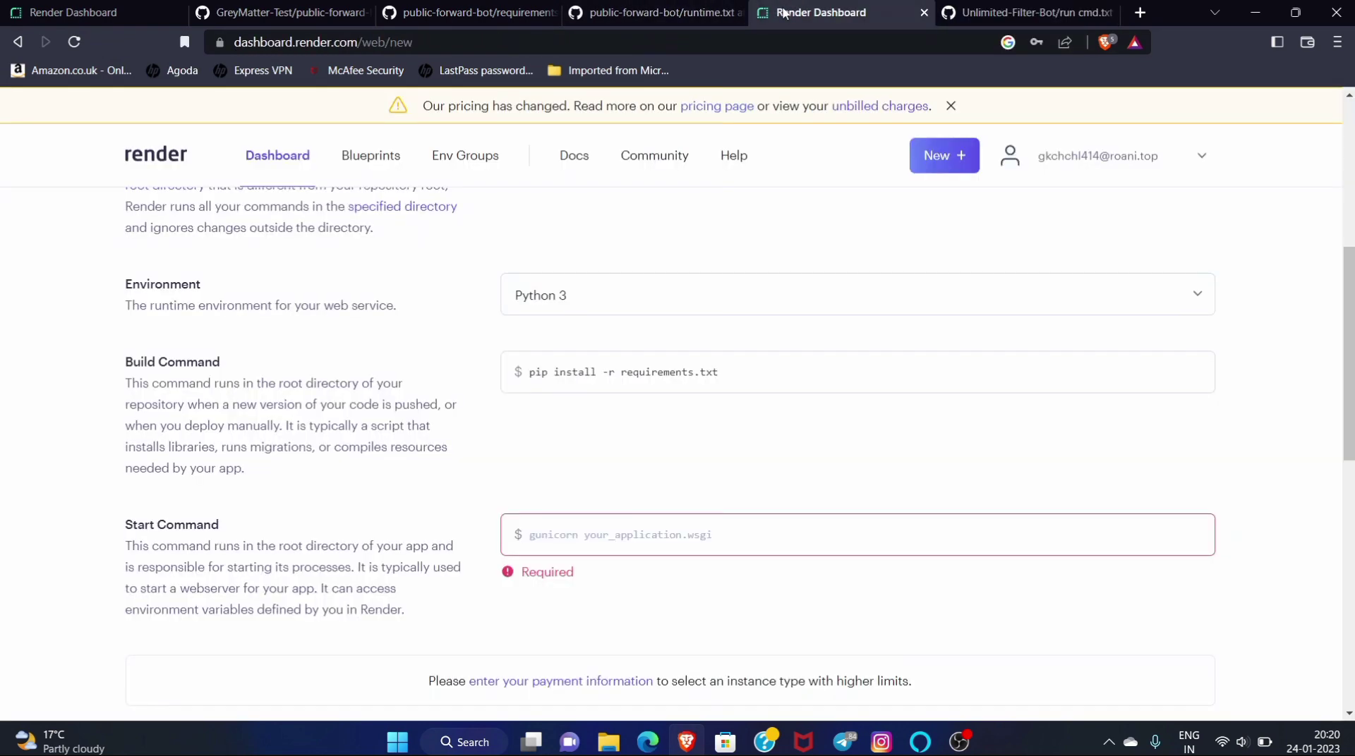
click(617, 537)
key(ctrl+v)
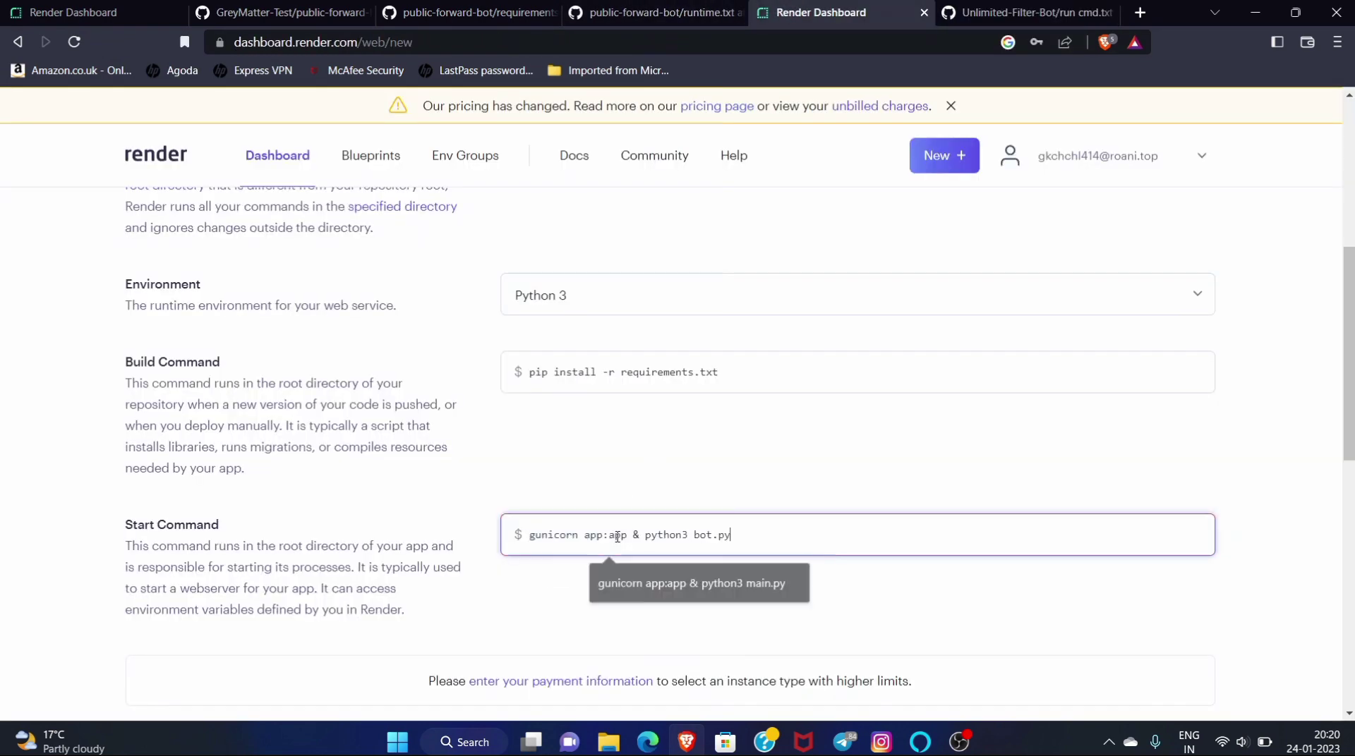
scroll(616, 536, down, 2)
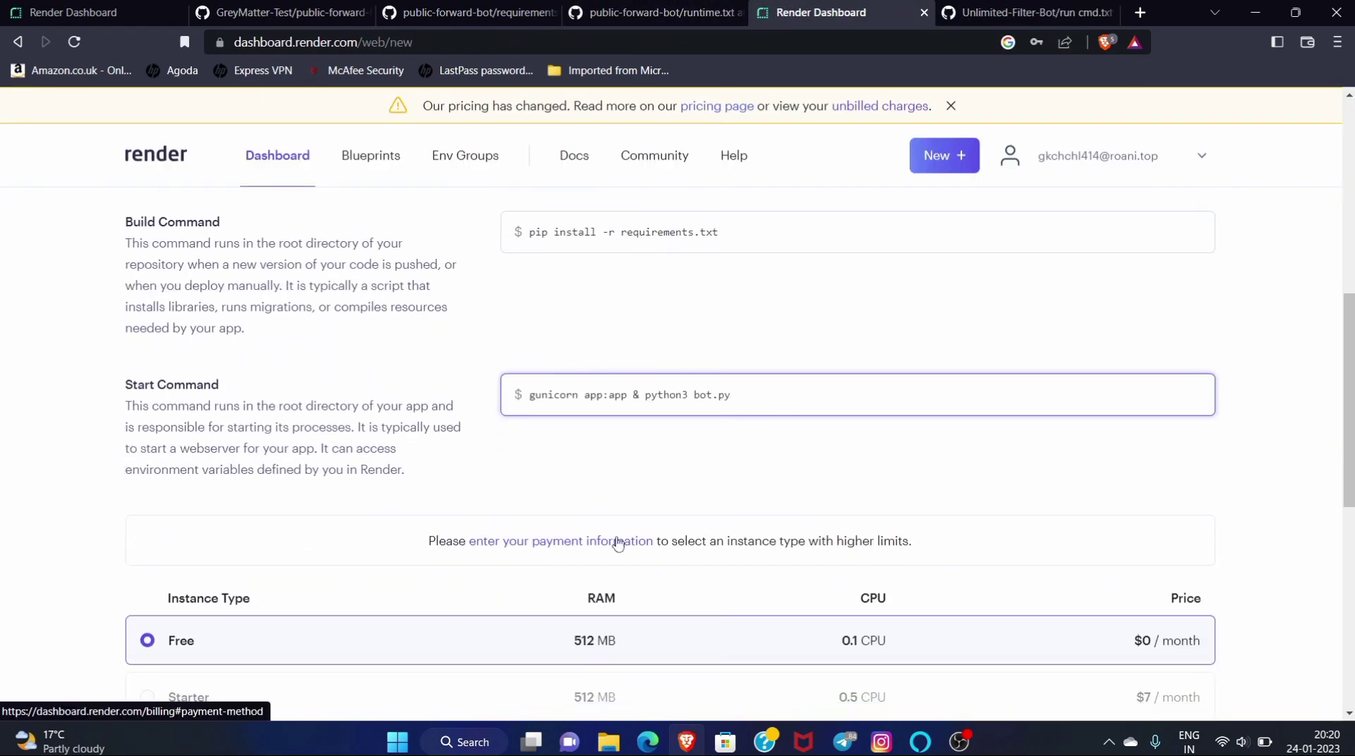
click(619, 425)
Step: Review the instance types with Free selected, and expand the advanced settings containing the environment variables
scroll(619, 423, down, 4)
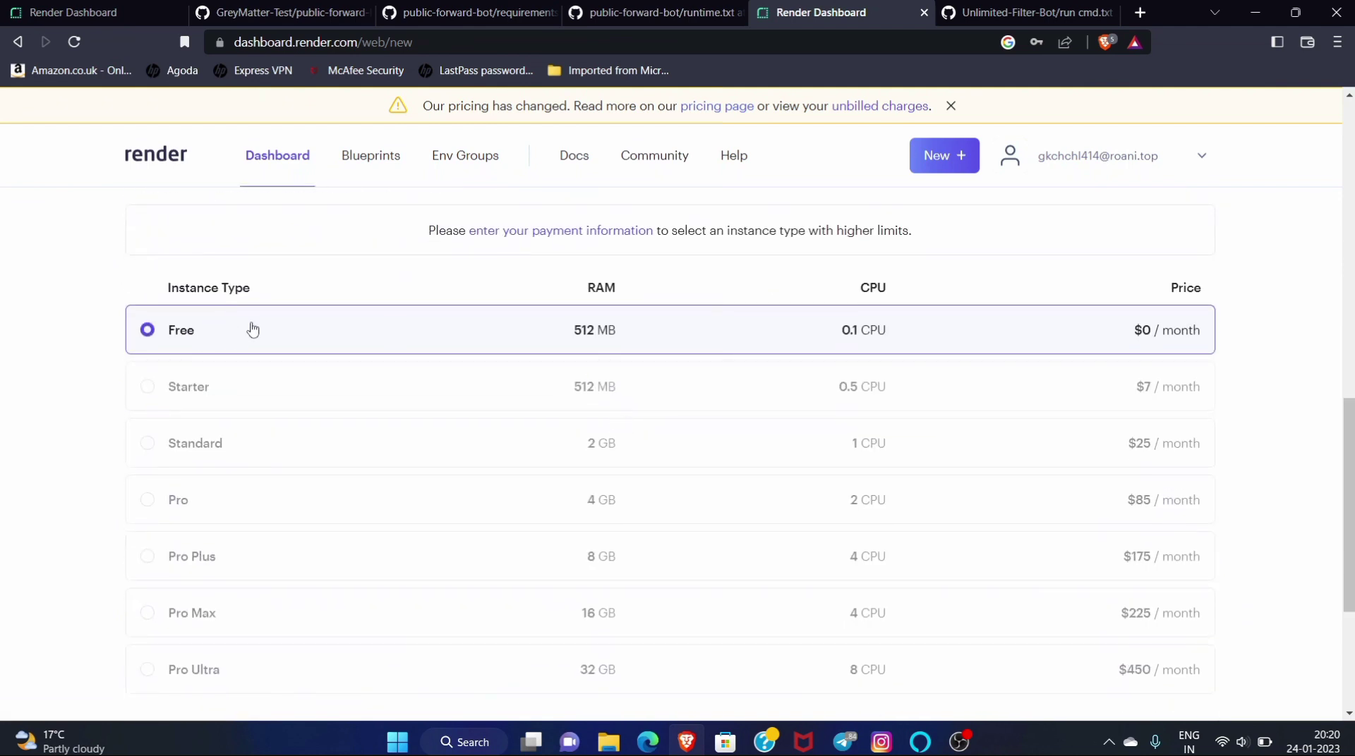
scroll(256, 397, down, 1)
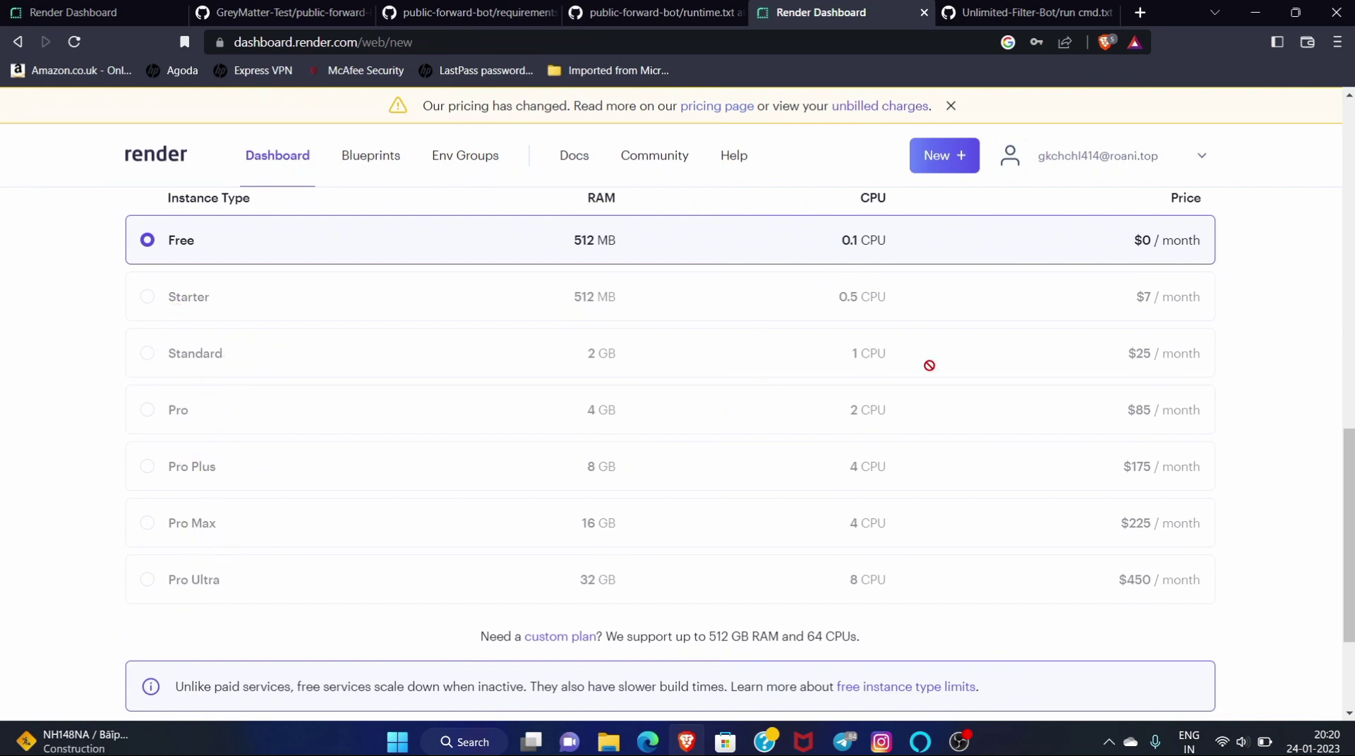
scroll(842, 459, down, 1)
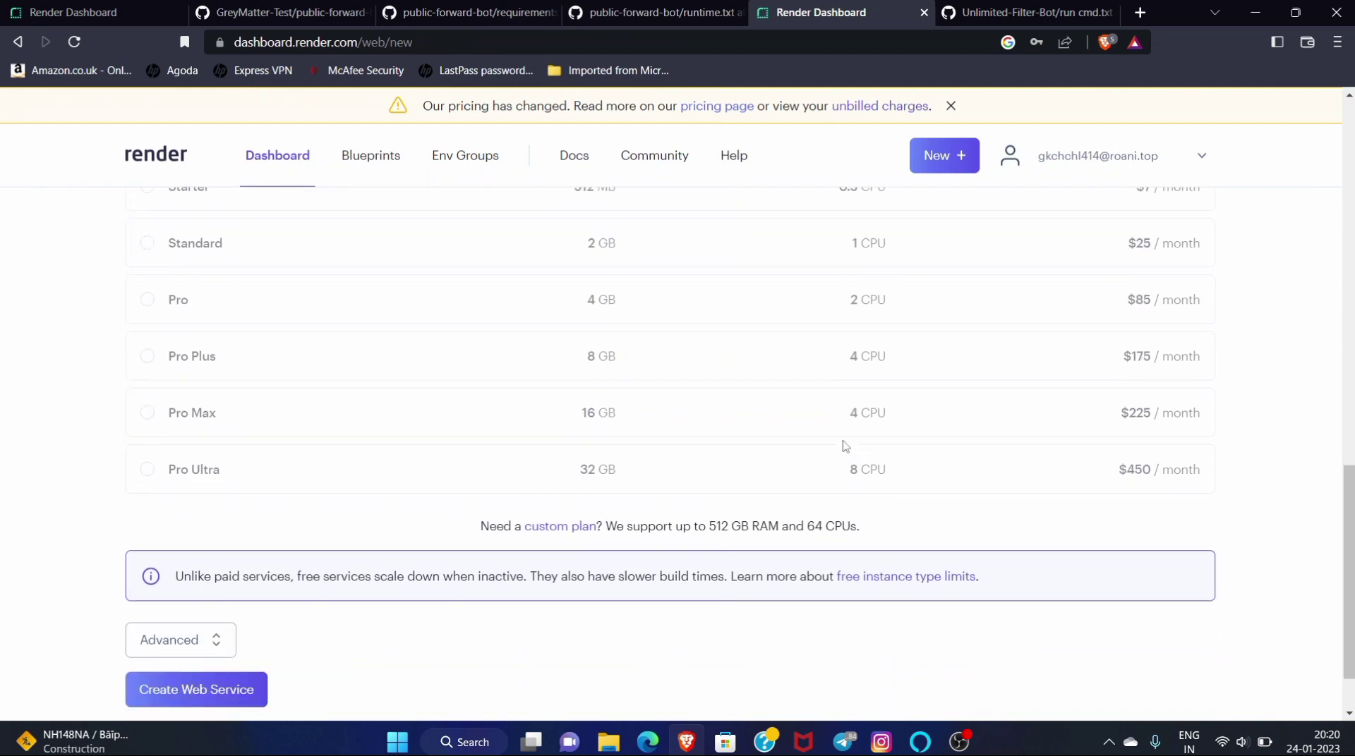
scroll(843, 446, down, 1)
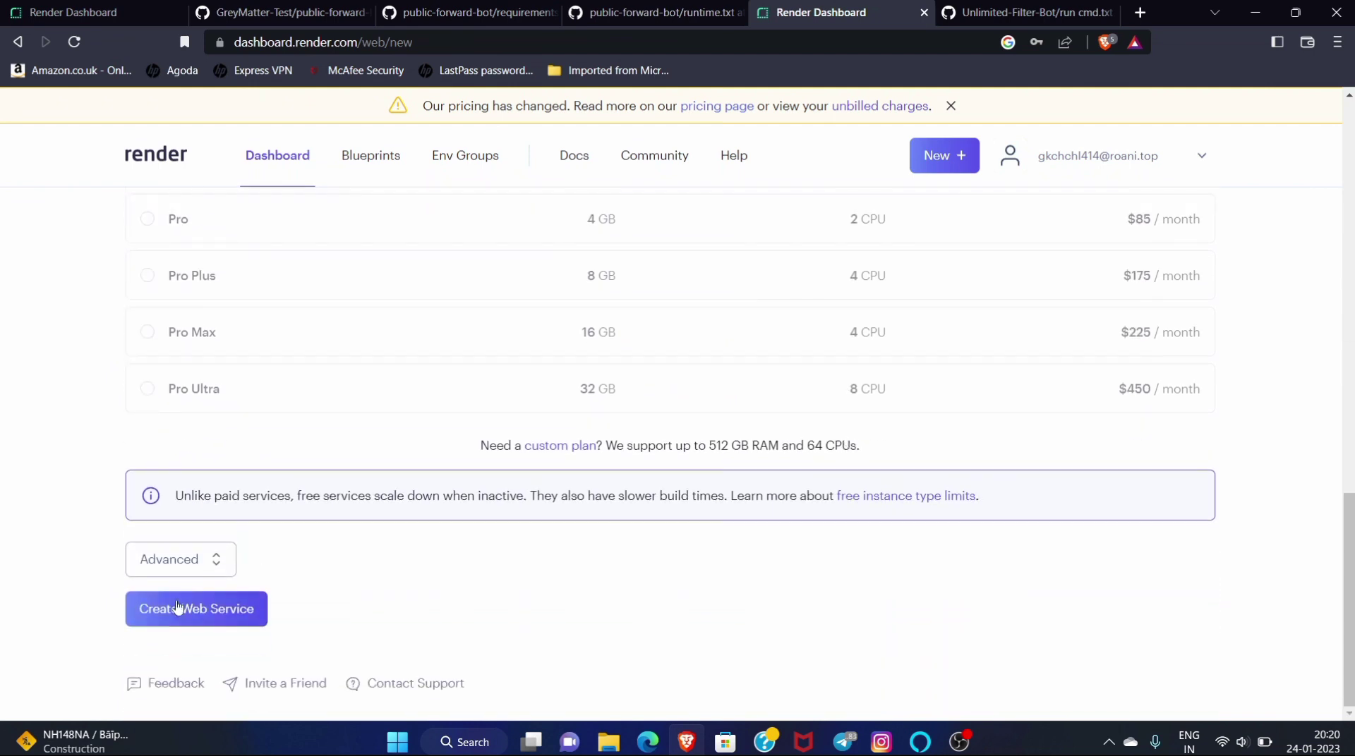
click(224, 561)
scroll(422, 542, down, 2)
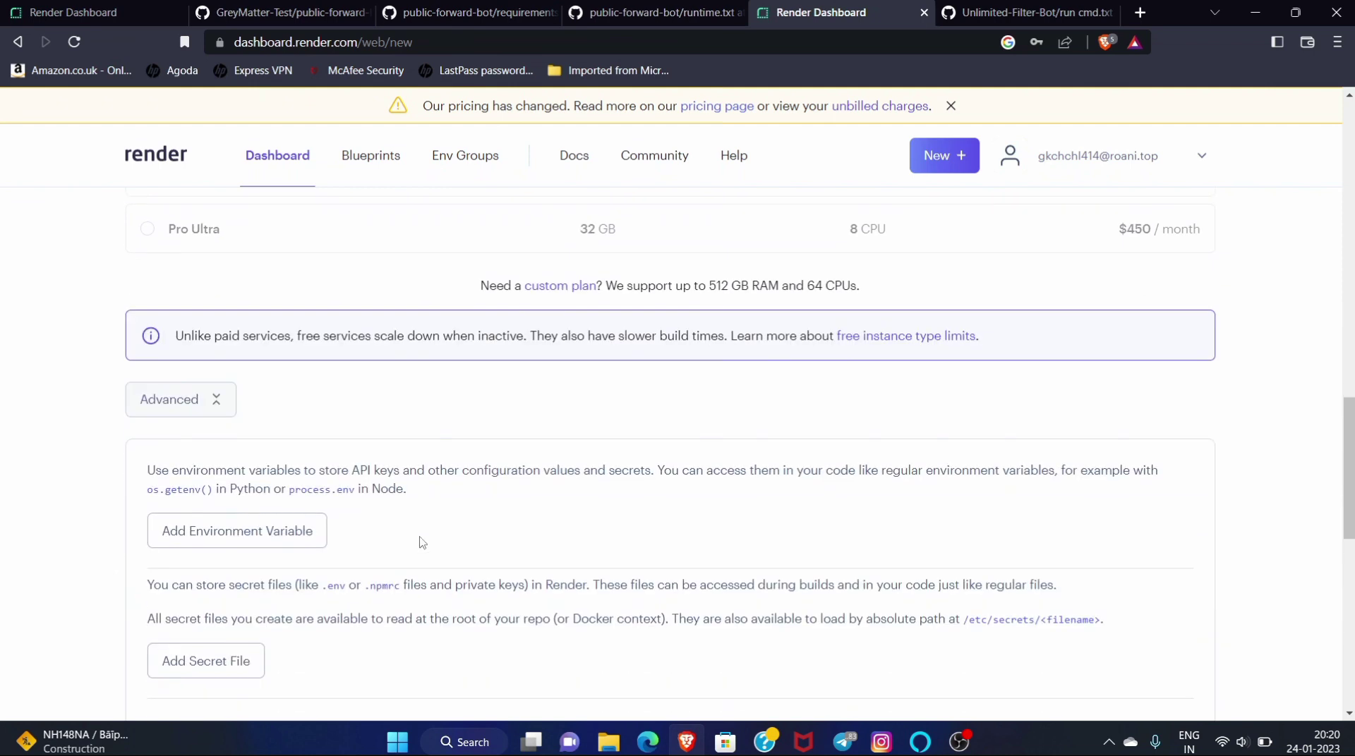
scroll(422, 542, down, 1)
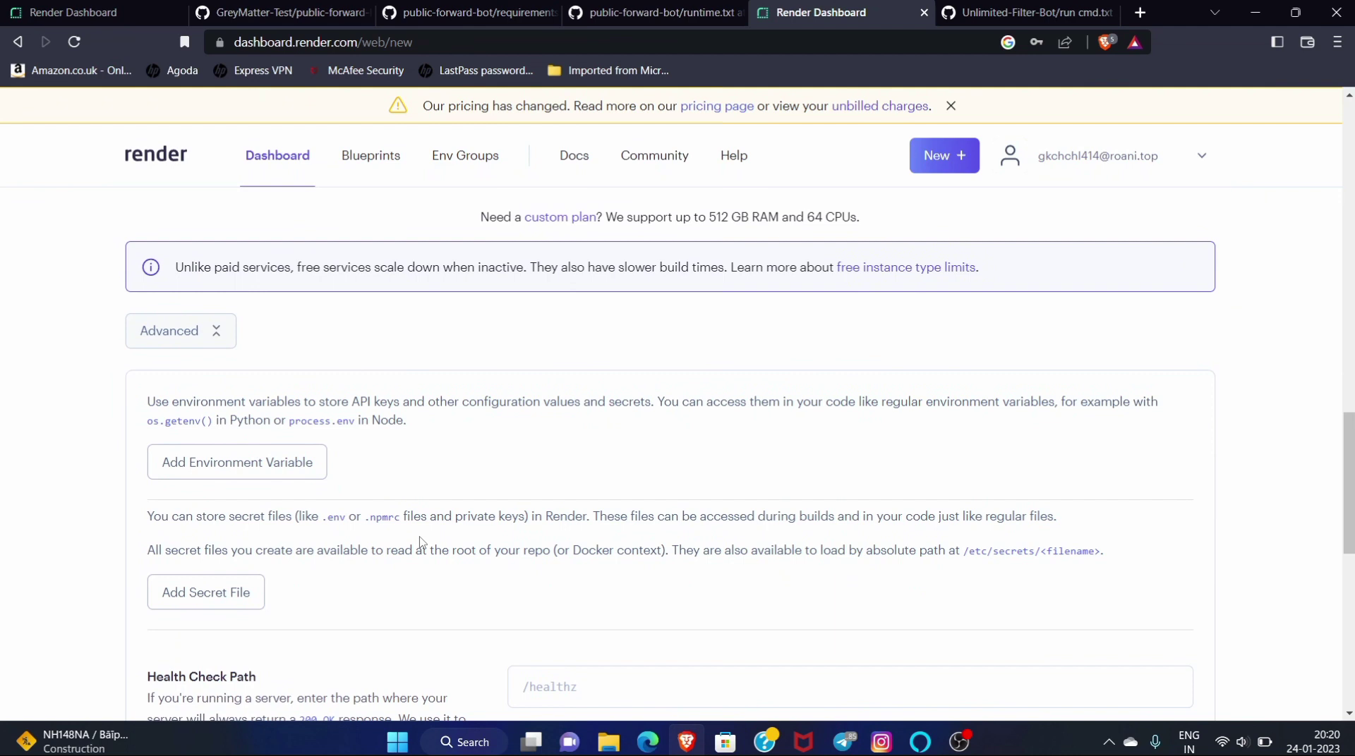
scroll(421, 541, down, 2)
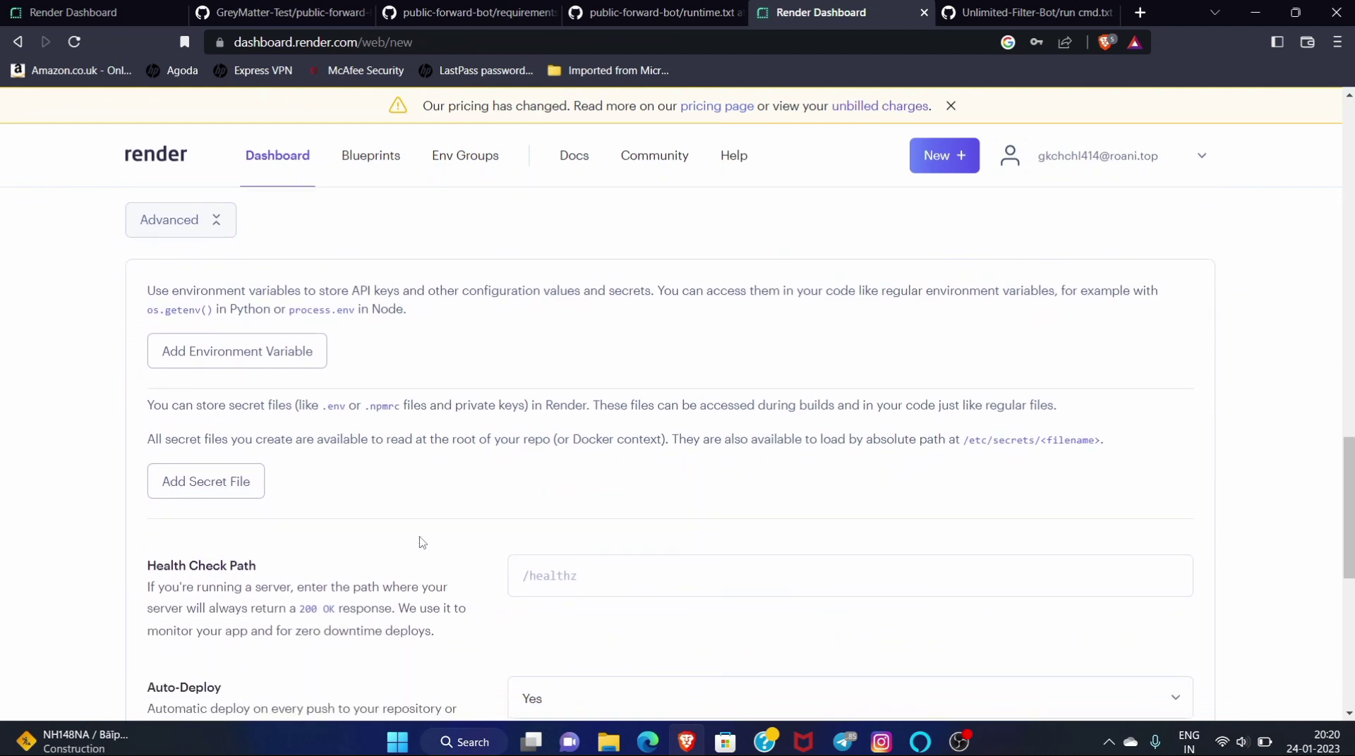
scroll(420, 541, up, 2)
Step: Close the leftover public-forward-bot GitHub pages, keeping the Render and Unlimited-Filter-Bot pages open
click(961, 8)
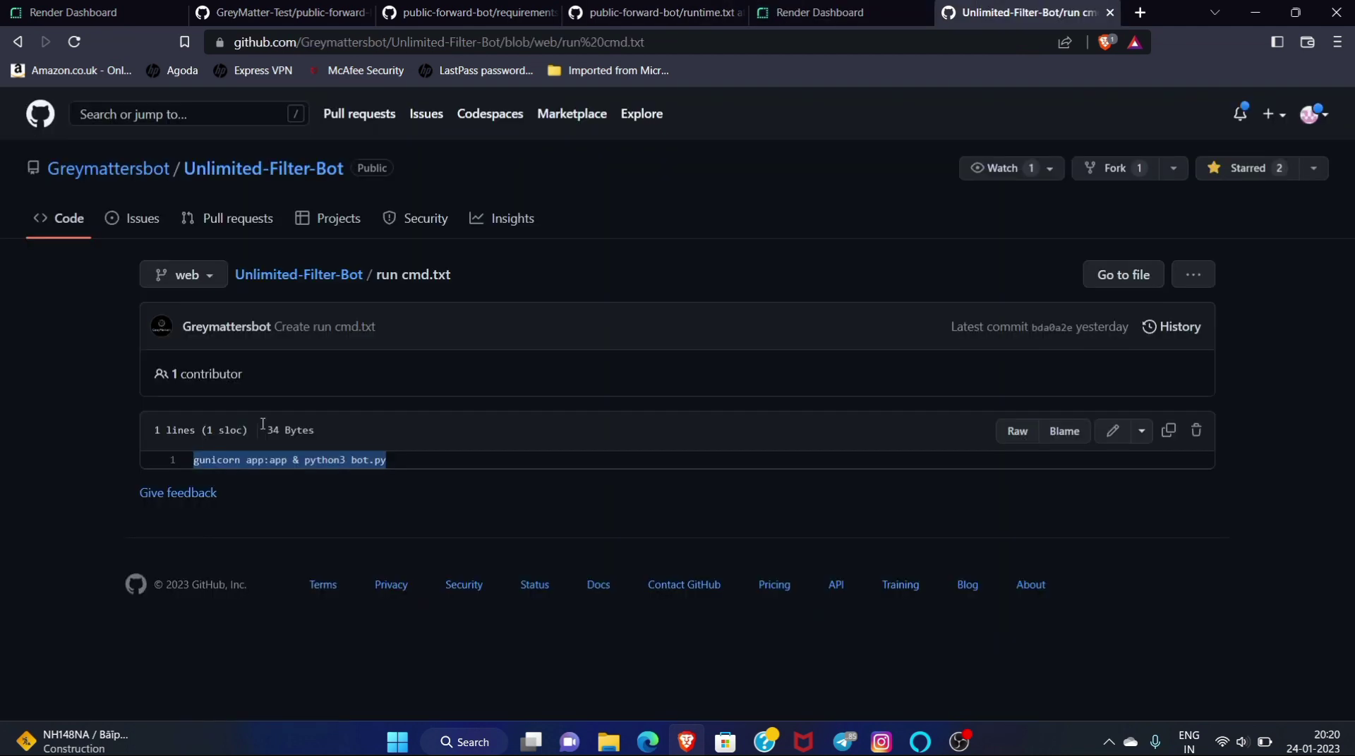
click(731, 14)
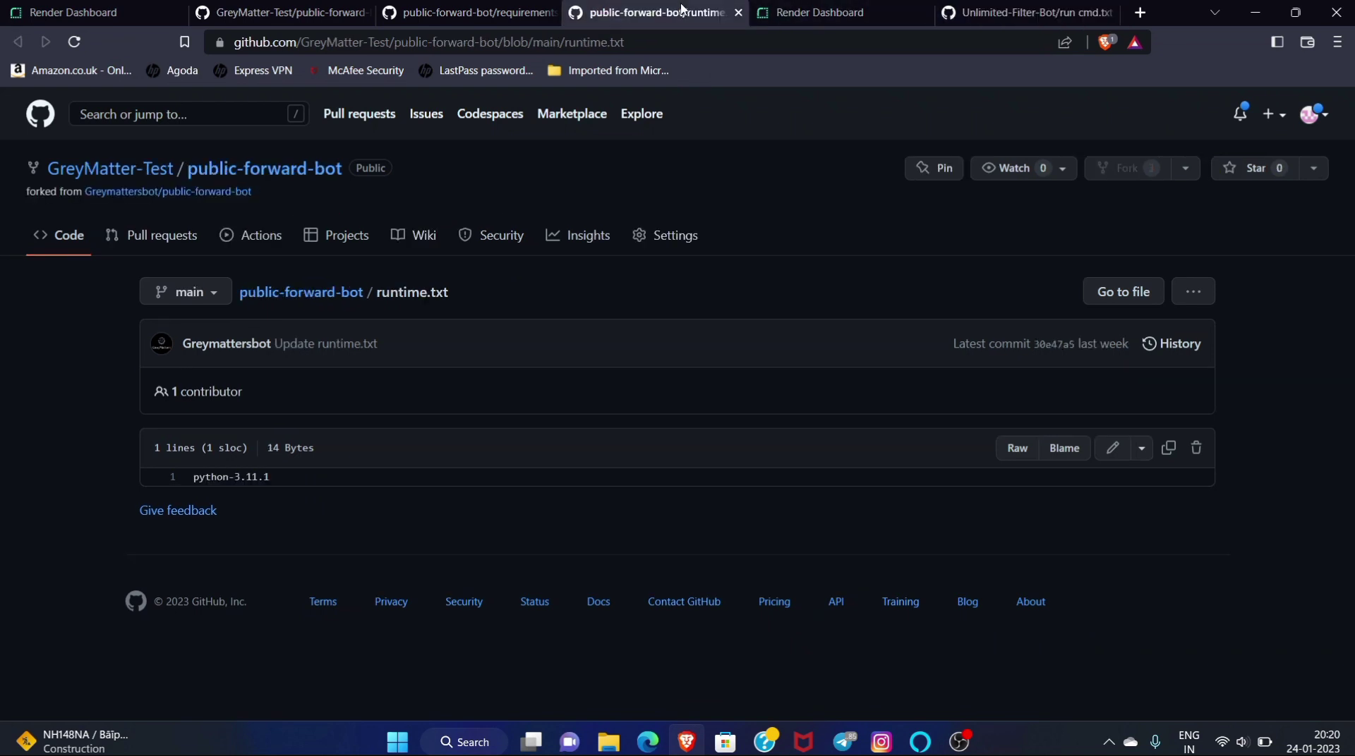
click(736, 12)
click(550, 13)
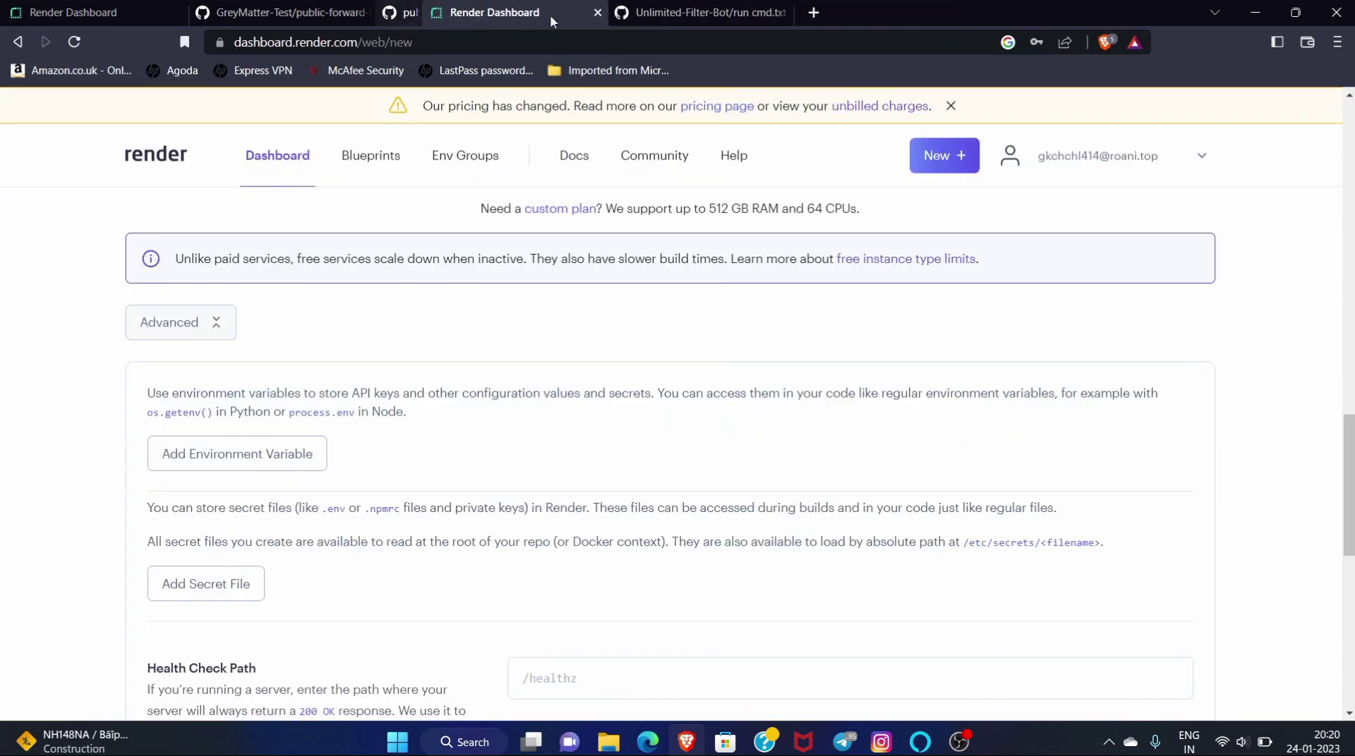
click(365, 13)
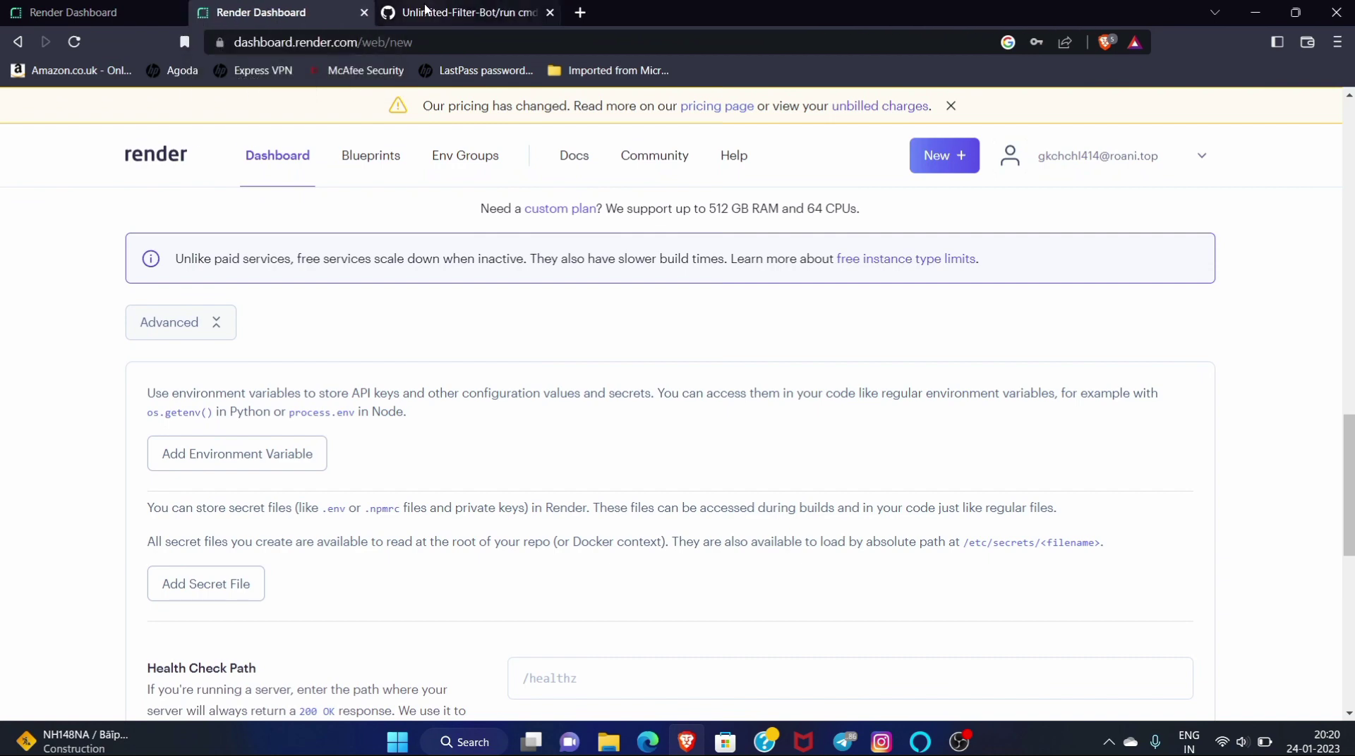
Step: Open runtime.txt from the web branch of the Unlimited-Filter-Bot repository to check the required Python version
click(487, 13)
click(276, 275)
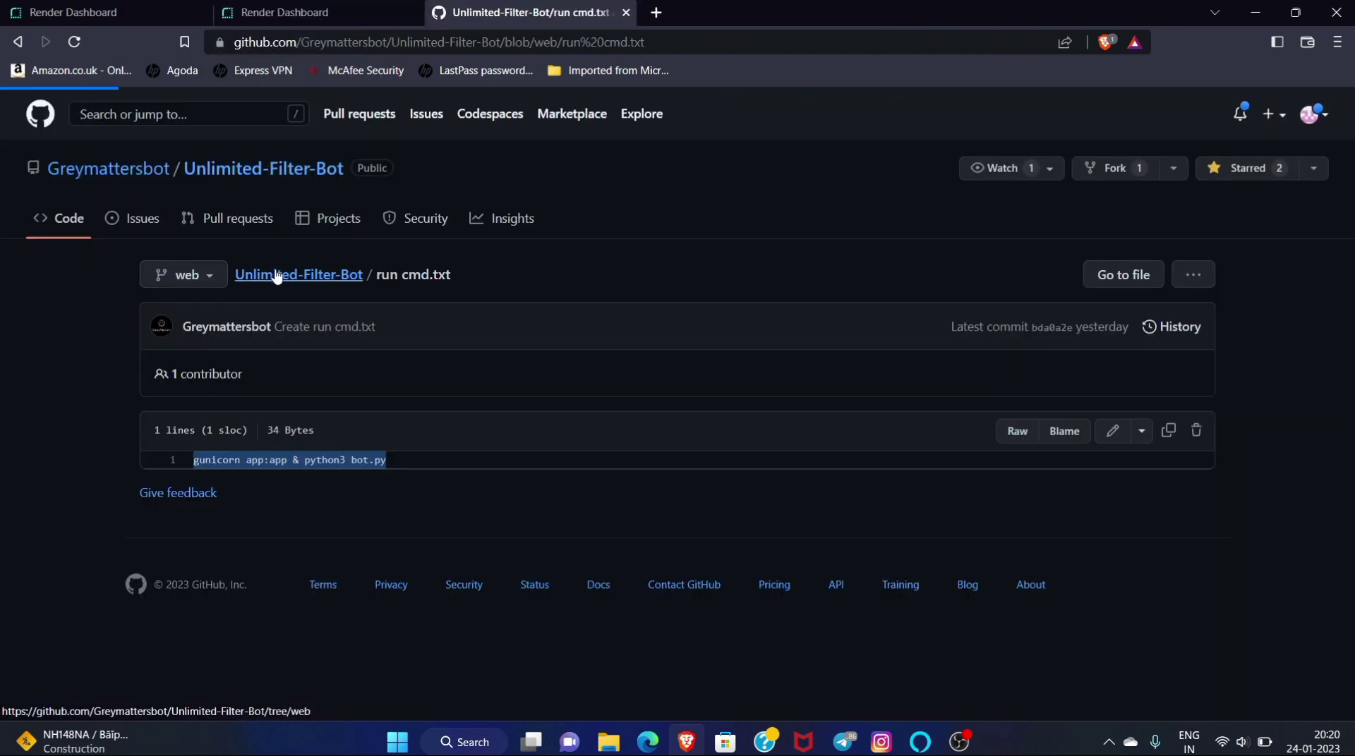
scroll(249, 510, down, 4)
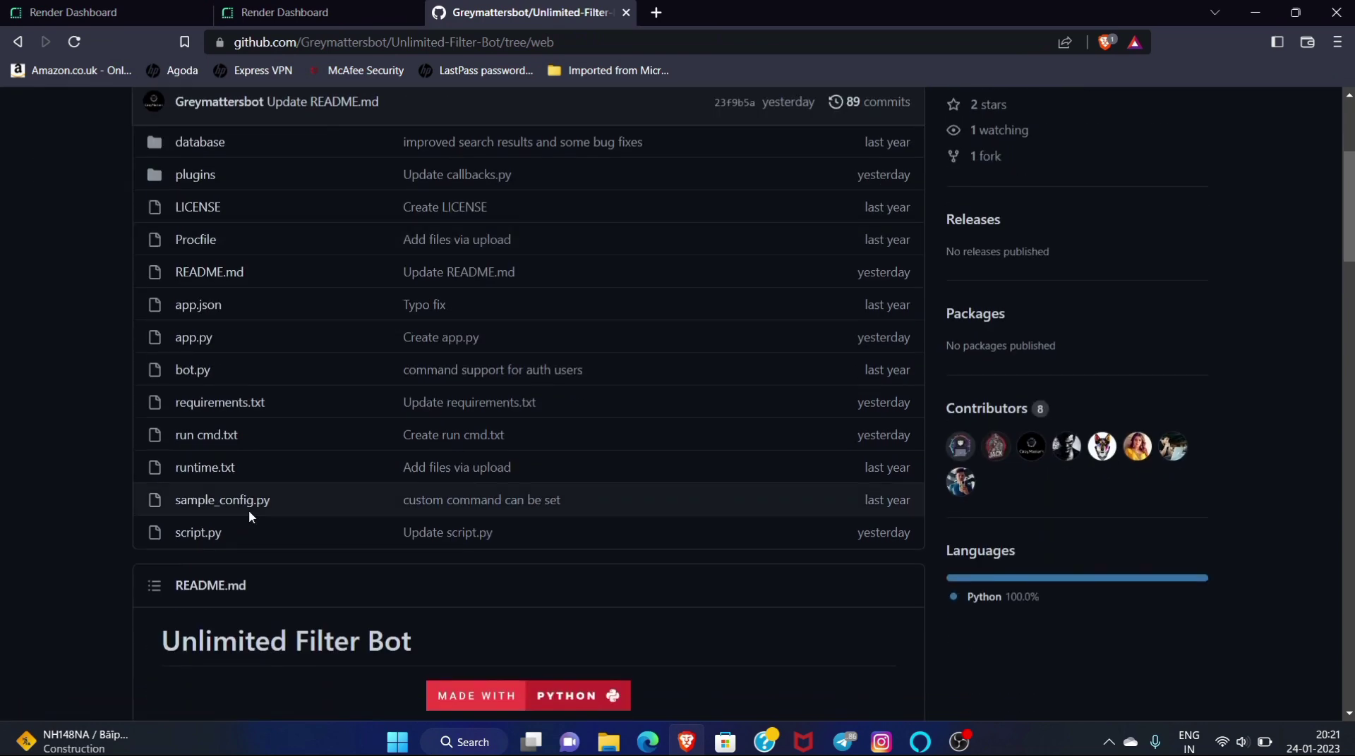
click(215, 468)
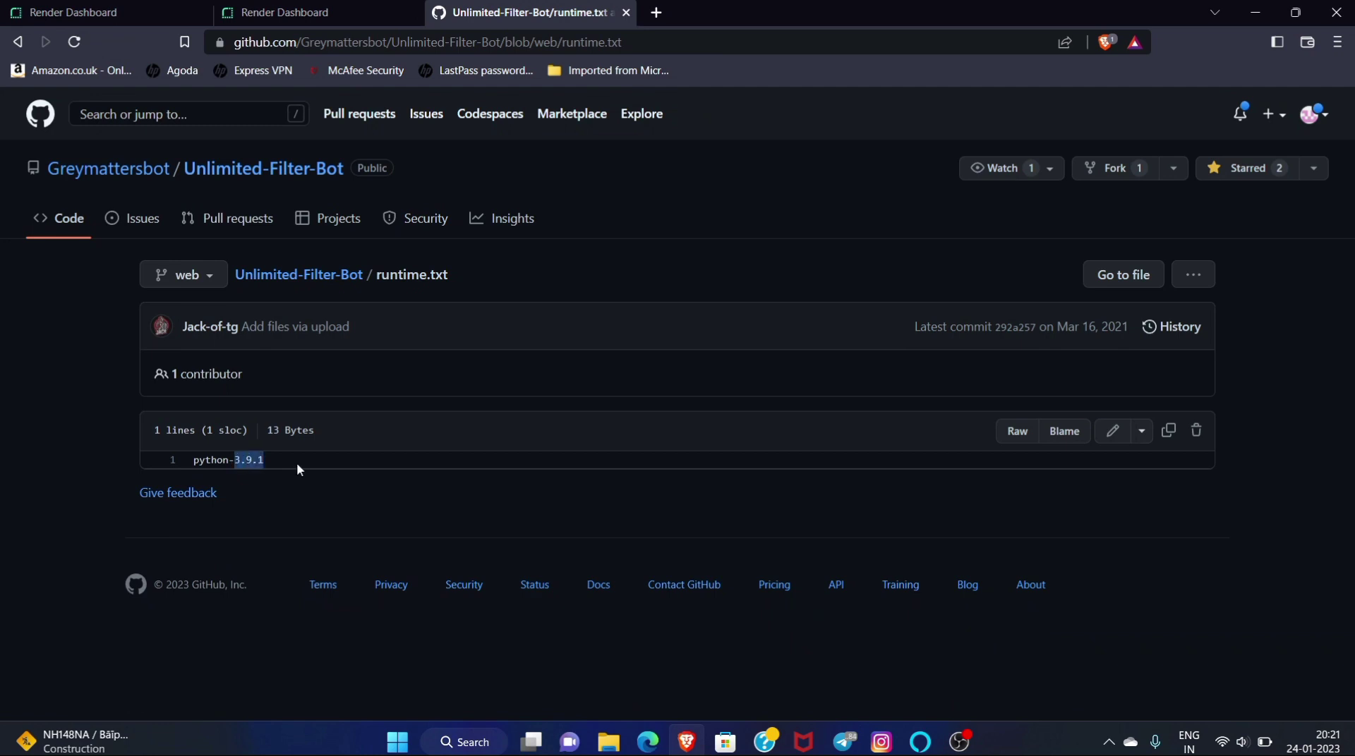
Step: Add the environment variable PYTHON_VERSION with the value 3.9.1 to the Render web service
click(314, 13)
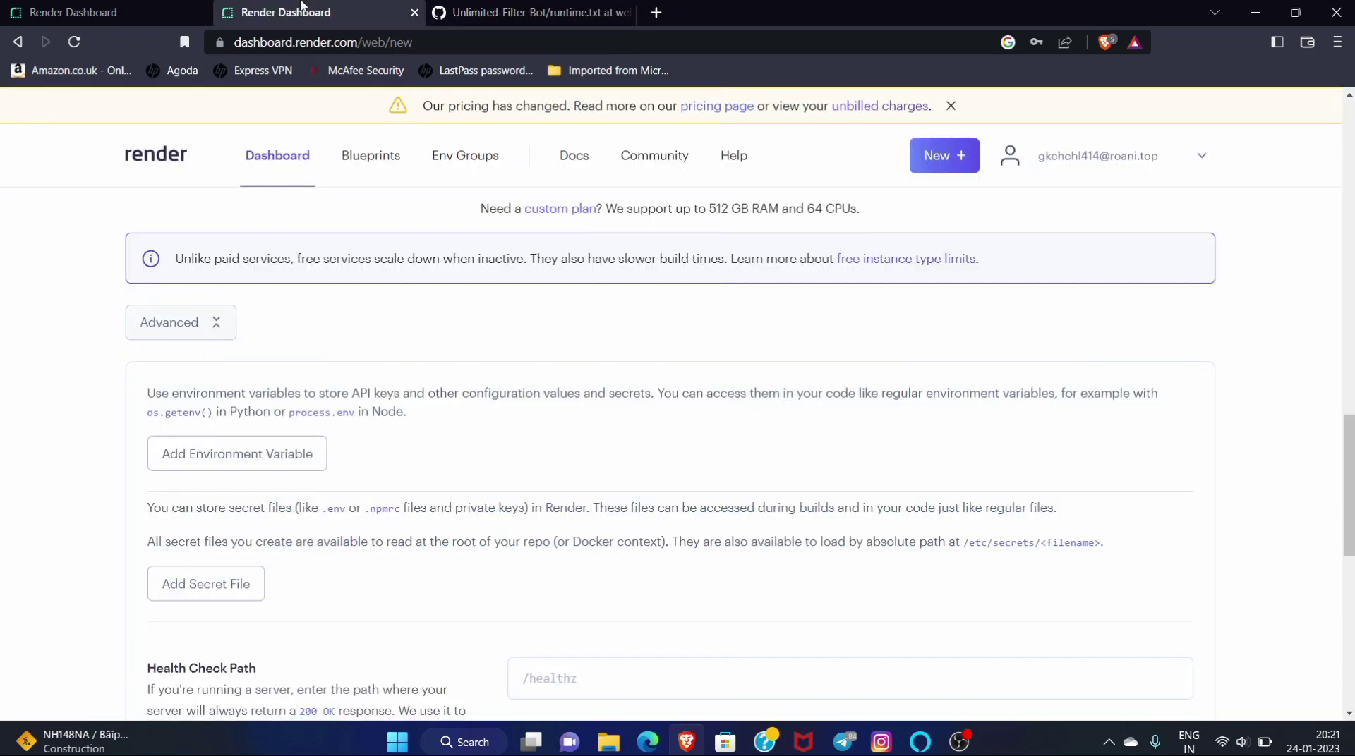
click(270, 465)
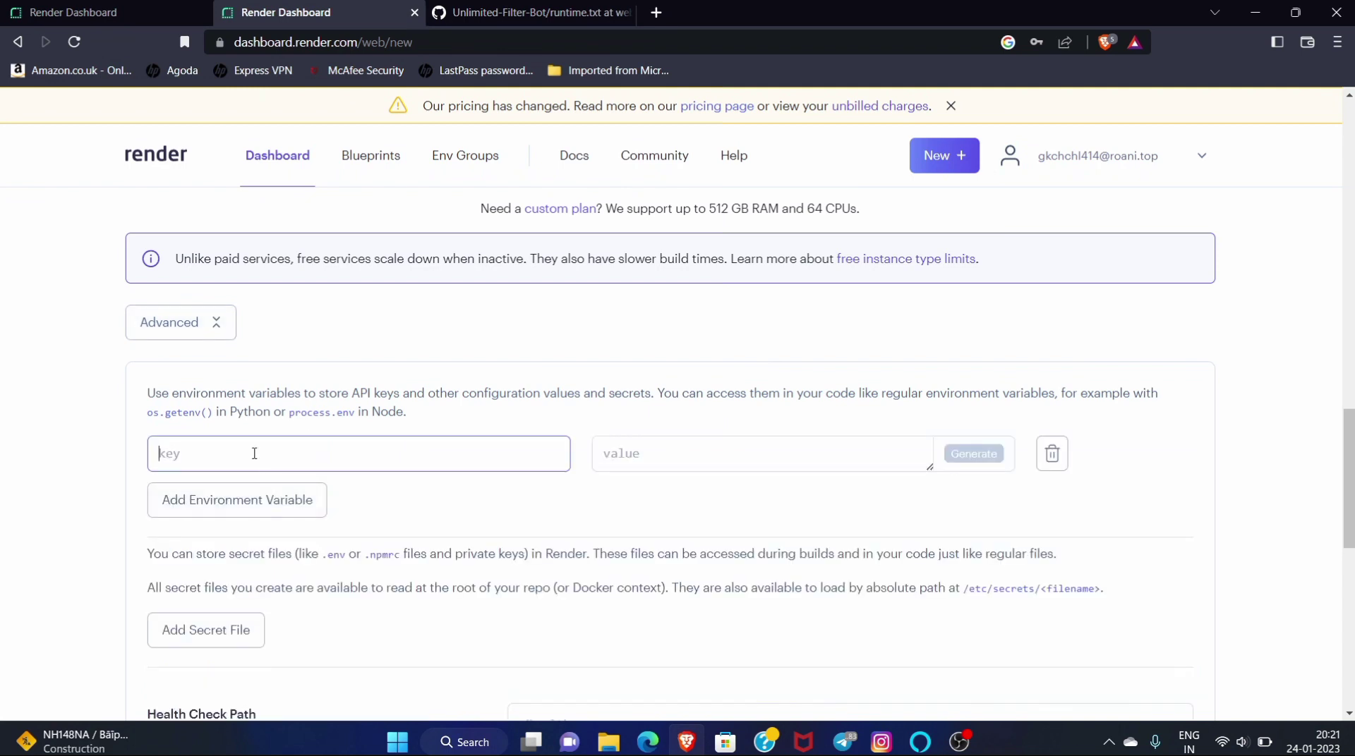
click(254, 453)
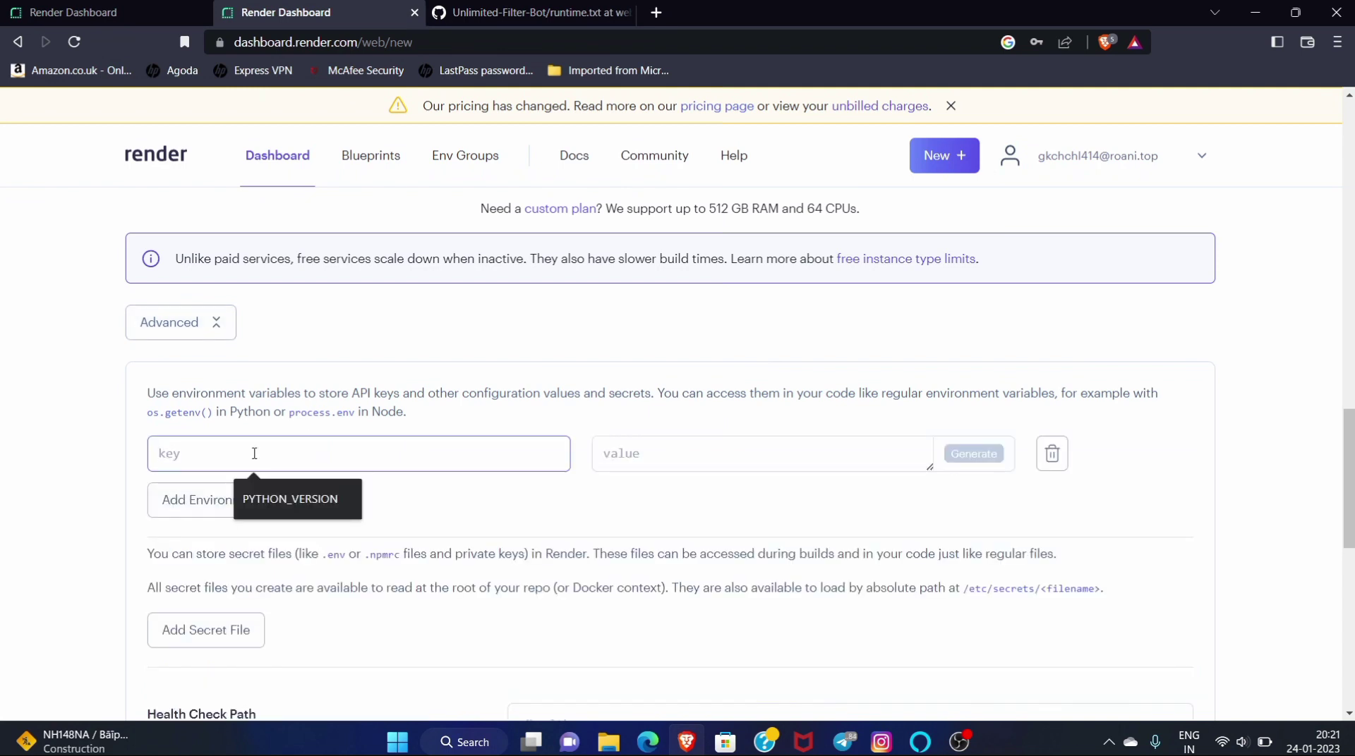
text(PYTHON_)
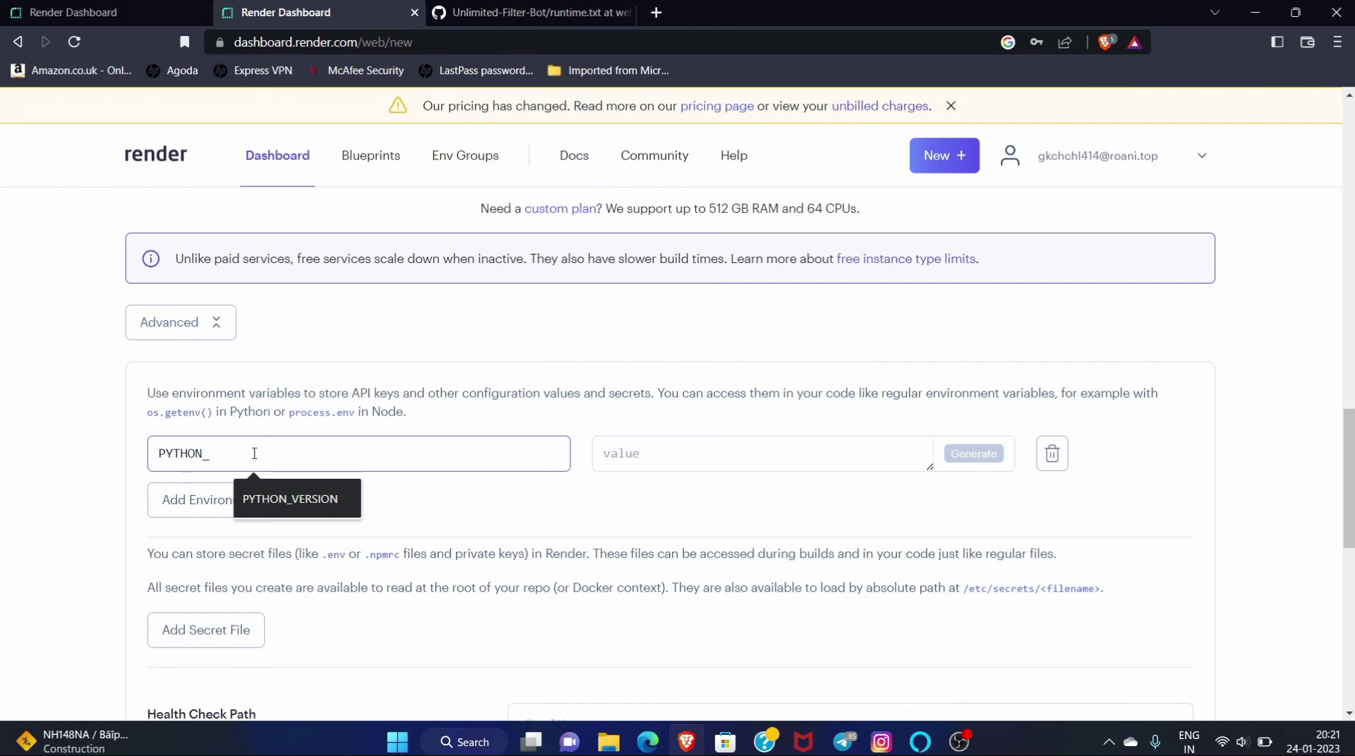
text(VERSION)
click(601, 458)
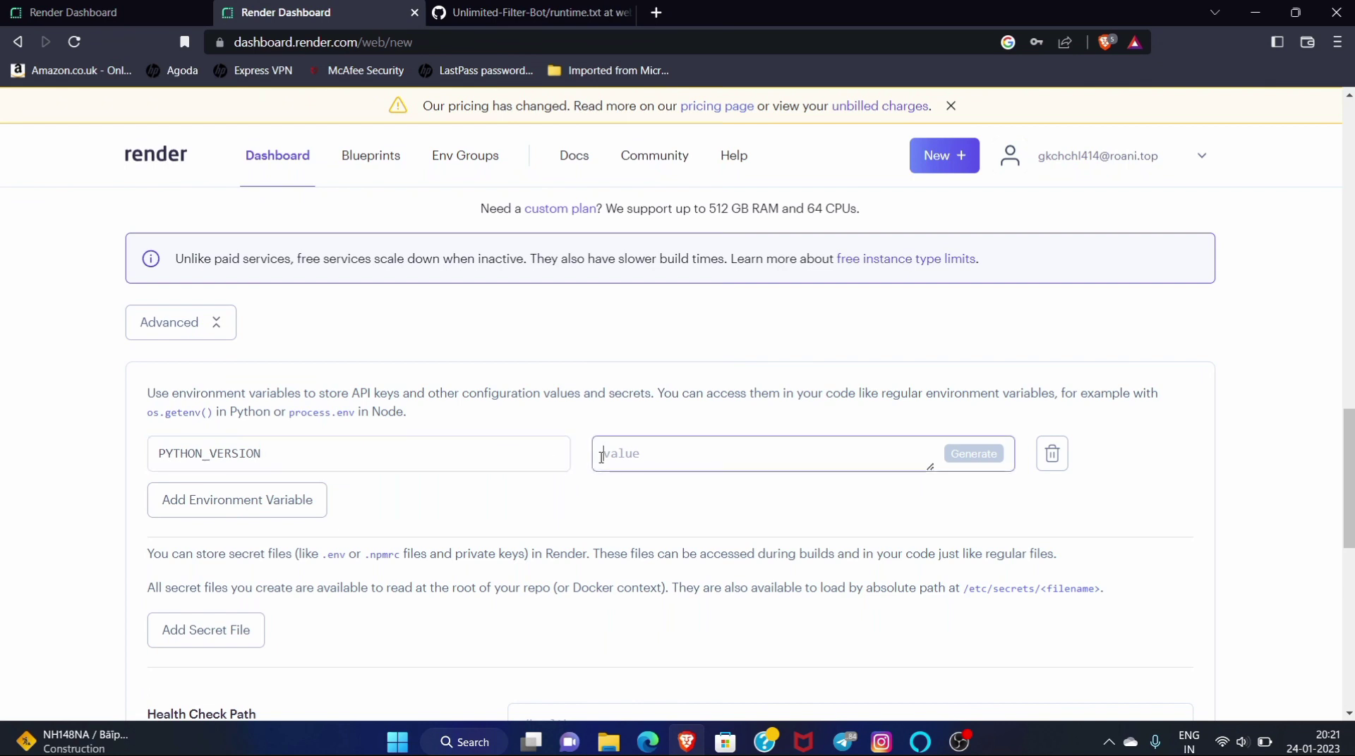
text(3.9.1)
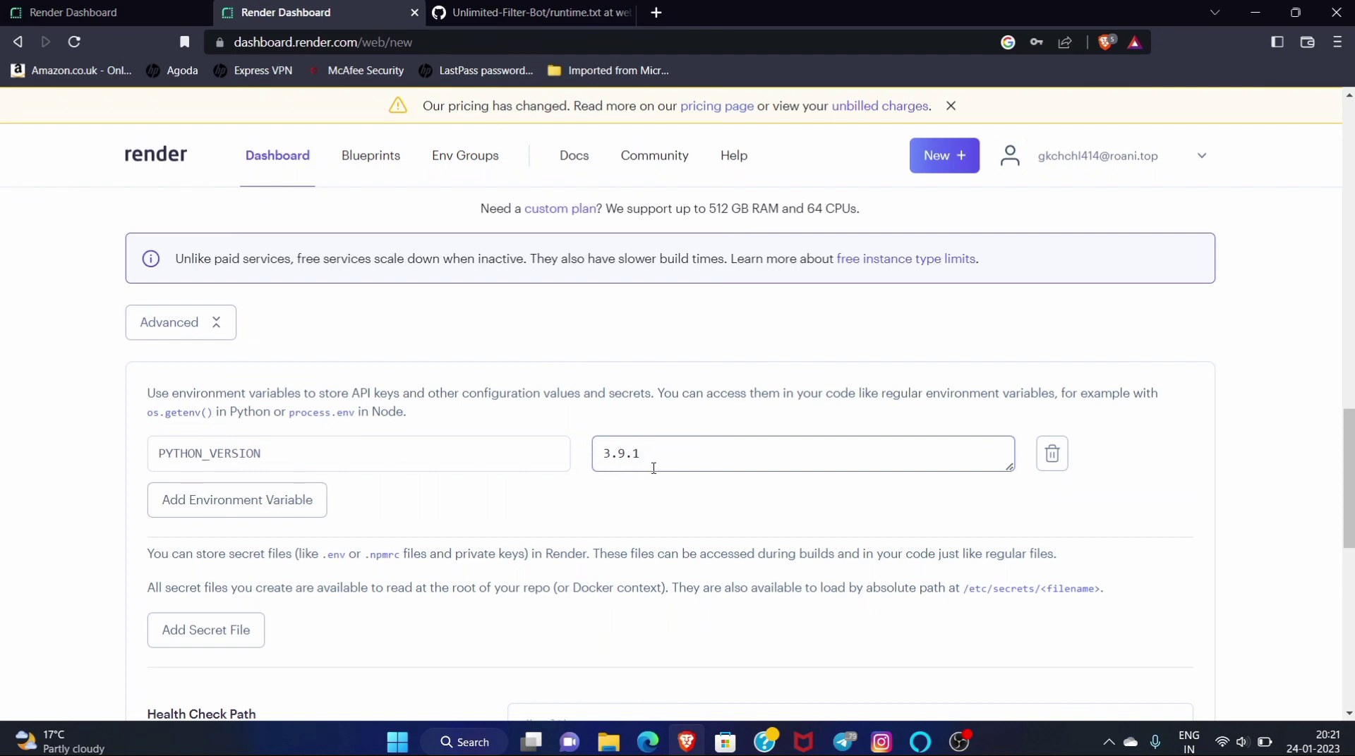
Step: Add a second environment variable row in Render and copy the name TG_BOT_TOKEN from sample_config.py in the web branch
click(272, 501)
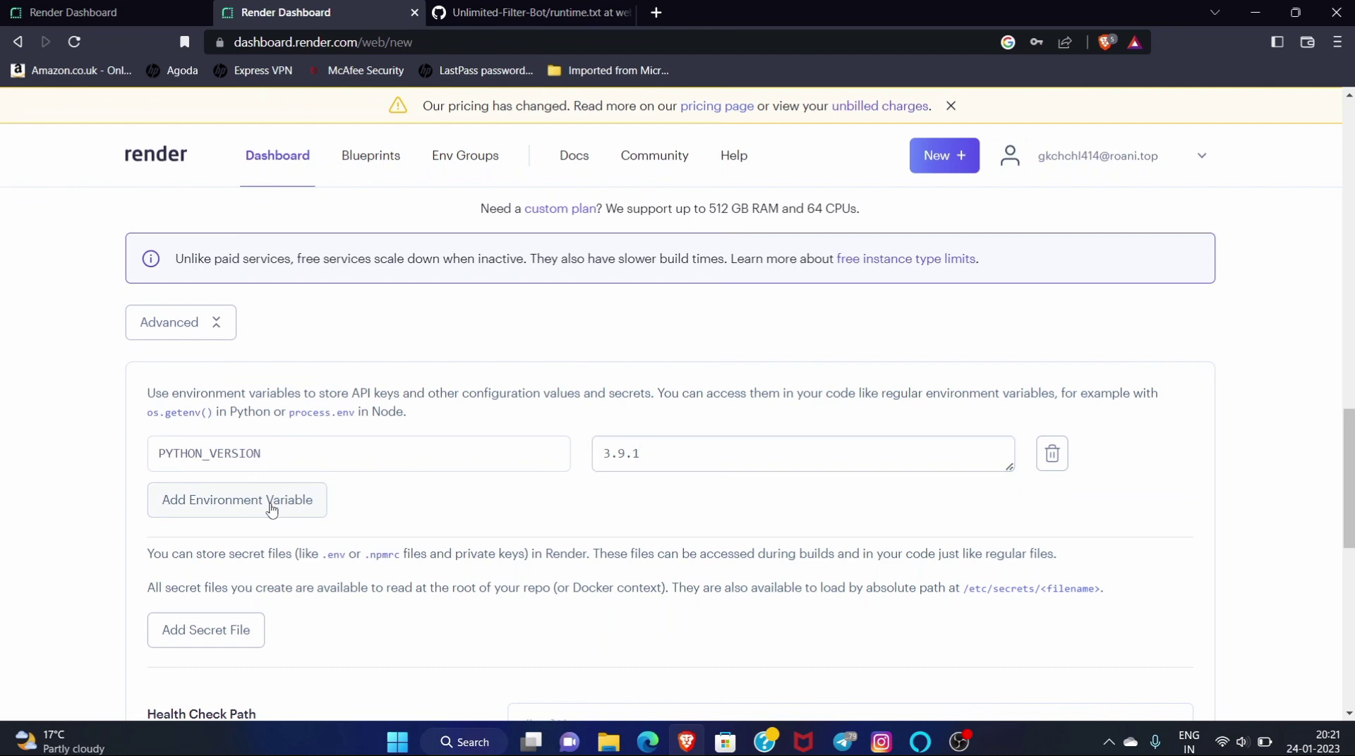
click(503, 6)
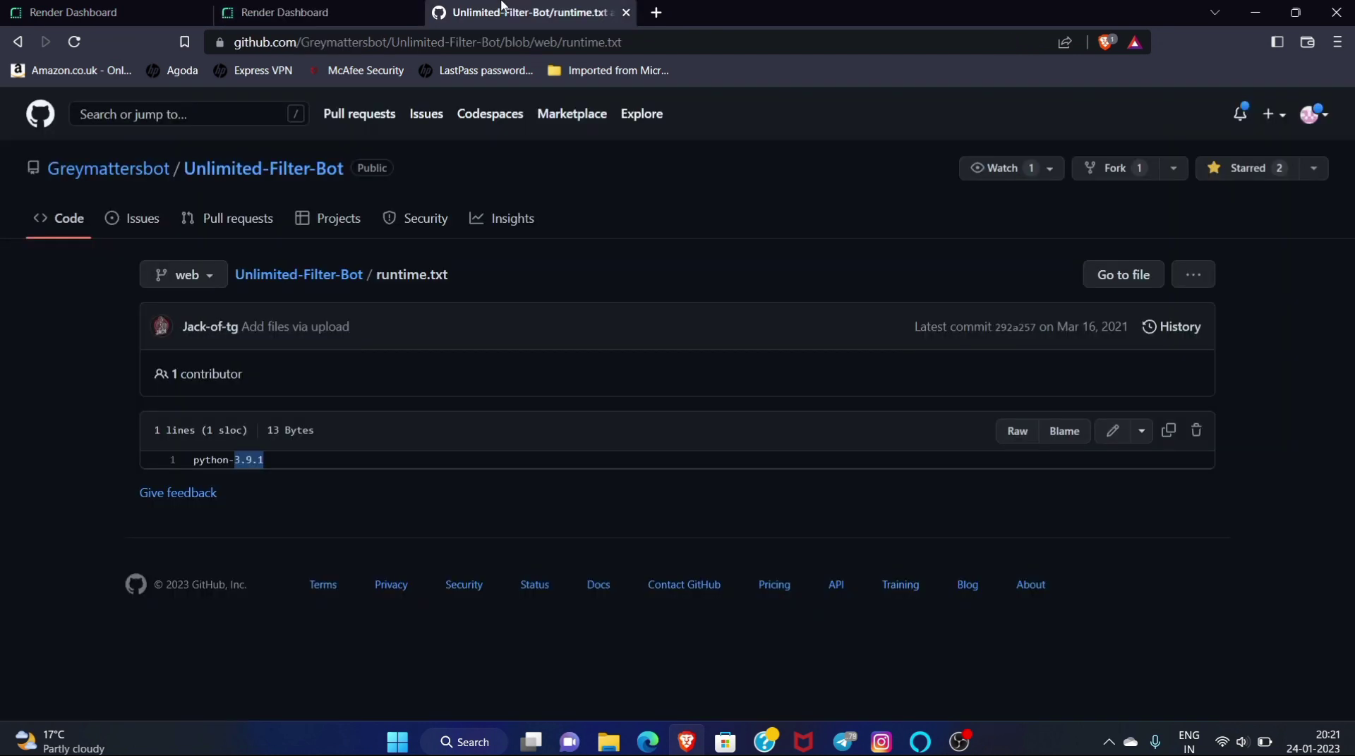
click(284, 274)
scroll(324, 331, down, 2)
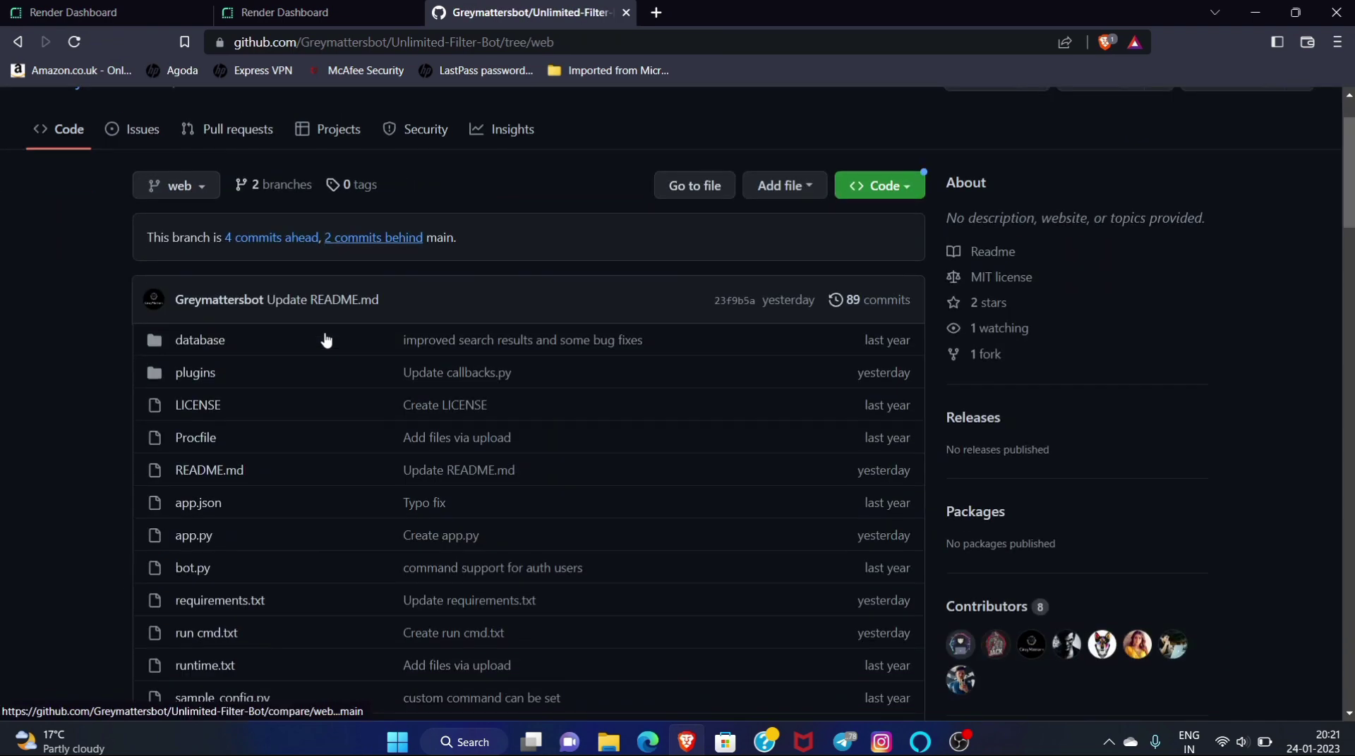
scroll(324, 331, down, 2)
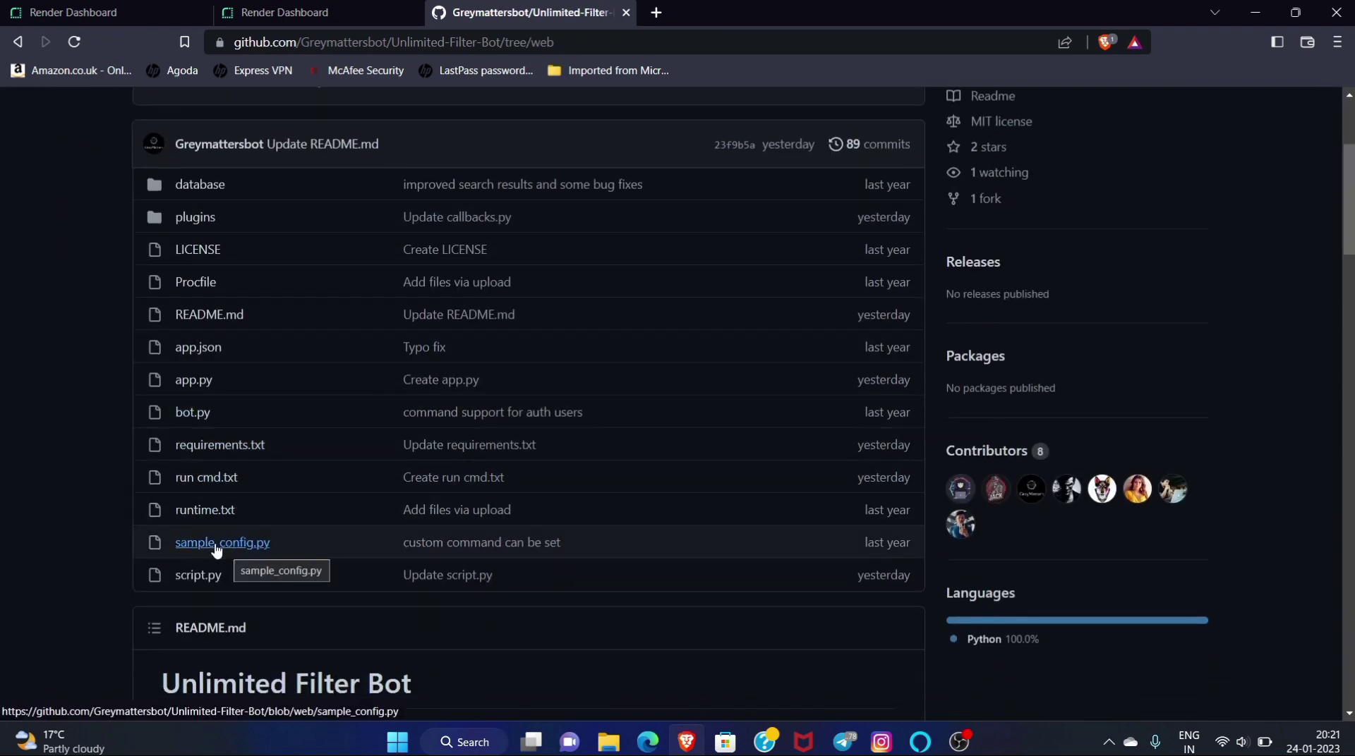
click(241, 544)
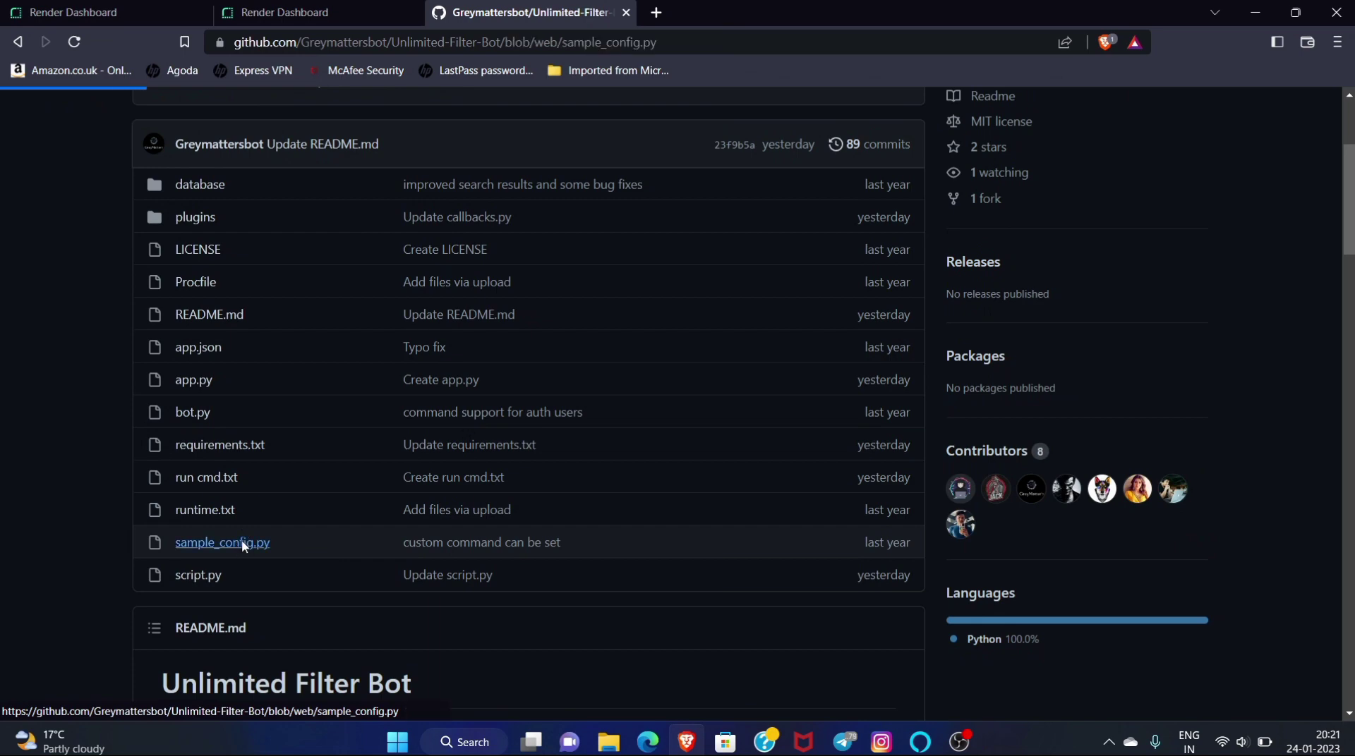
scroll(242, 543, down, 7)
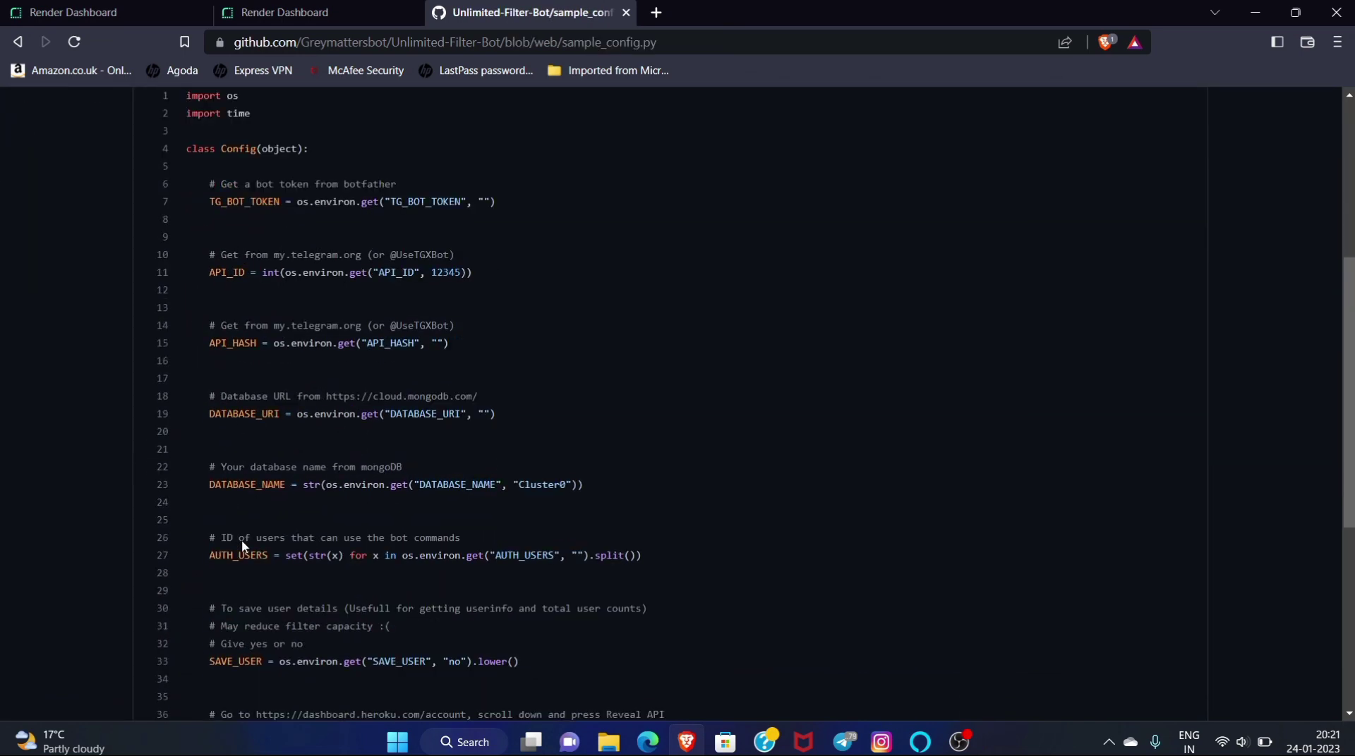
scroll(241, 539, up, 6)
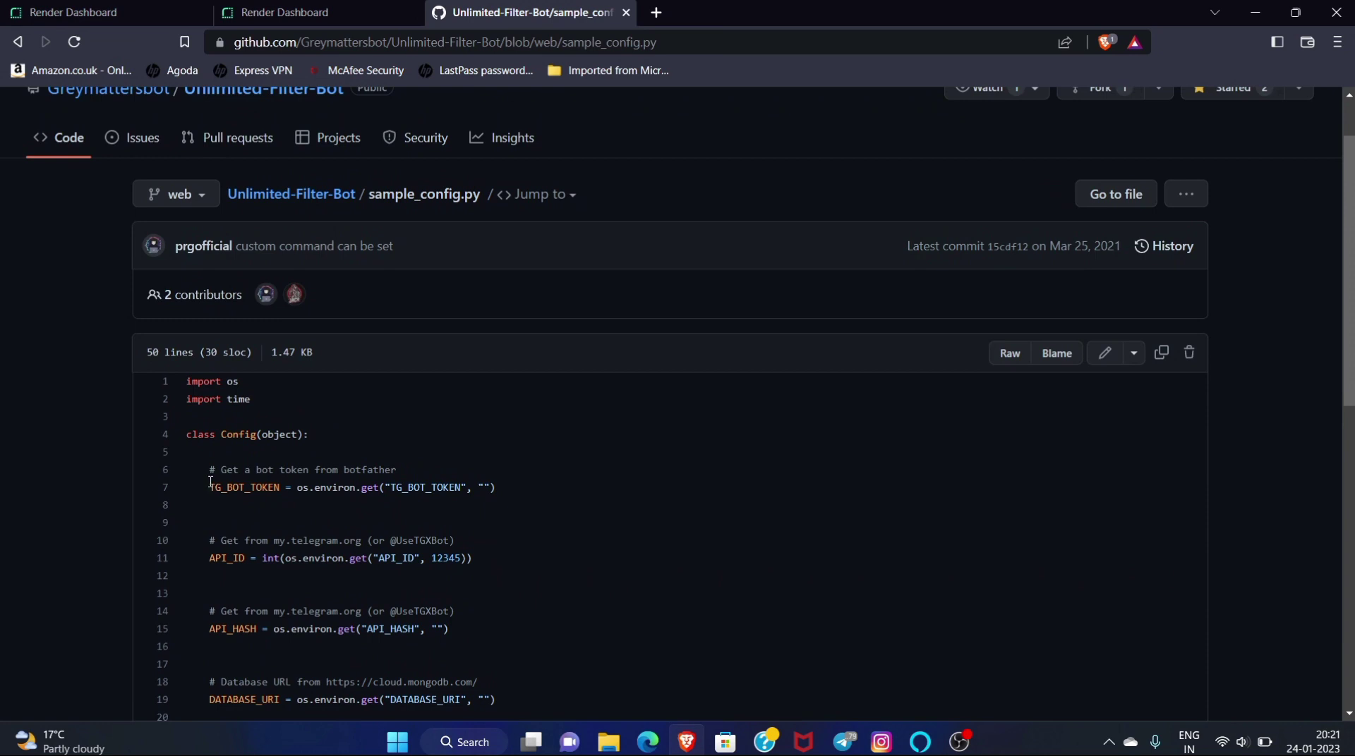
drag(209, 483, 279, 493)
key(ctrl+c)
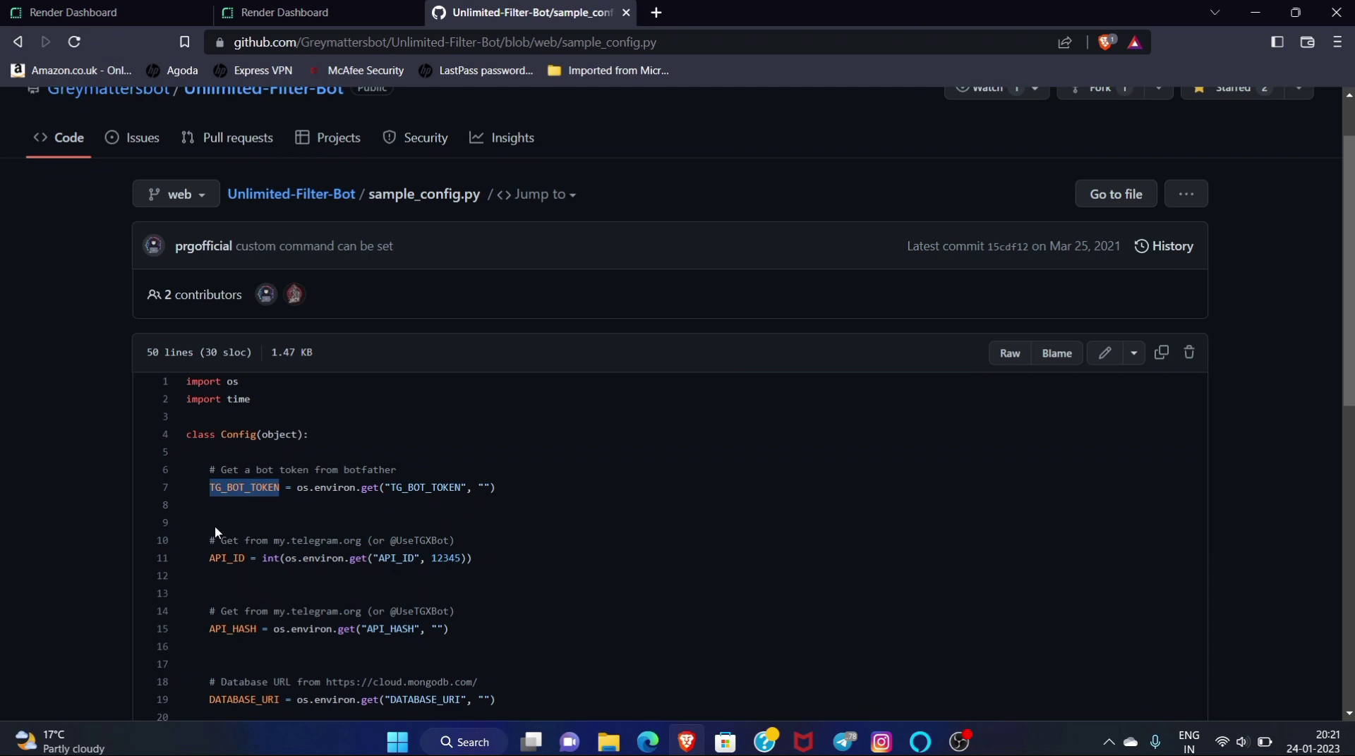
Step: Enter TG_BOT_TOKEN as the key of the second environment variable in the Render web service
click(285, 12)
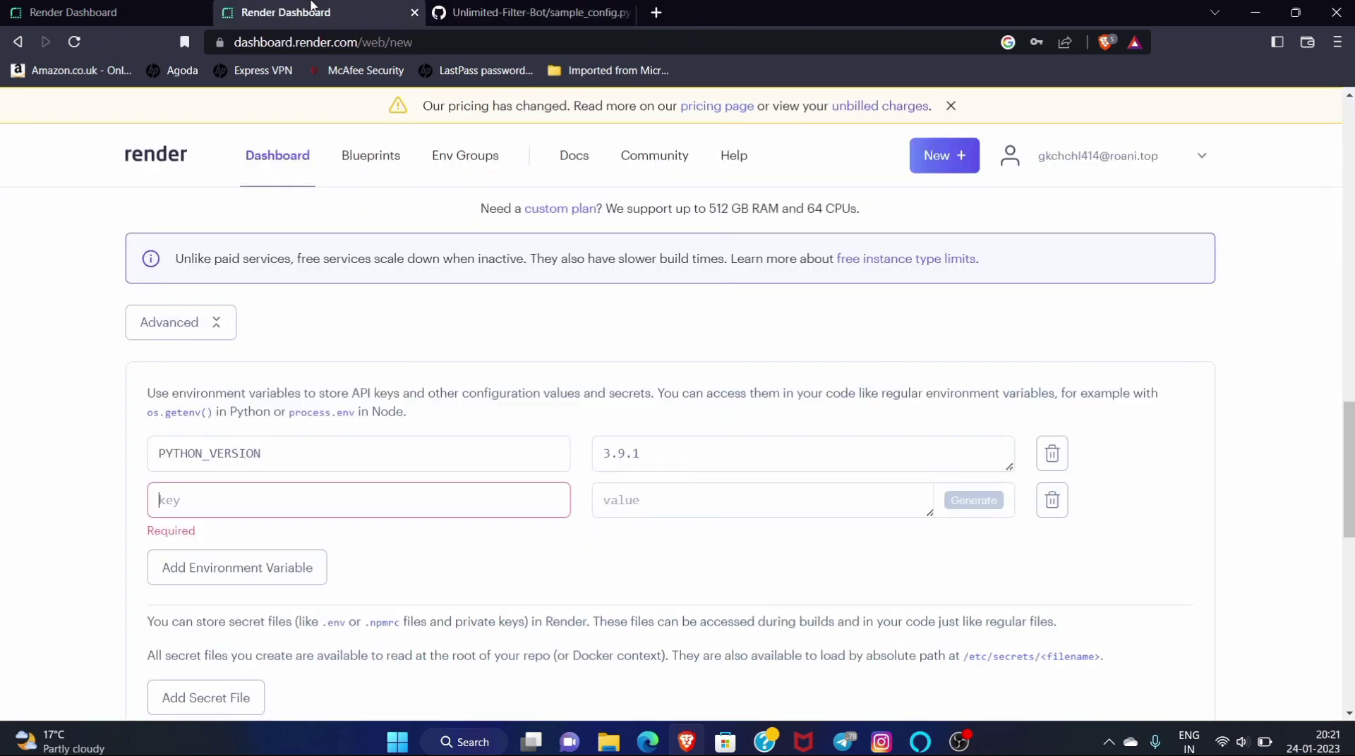
click(259, 505)
key(ctrl+v)
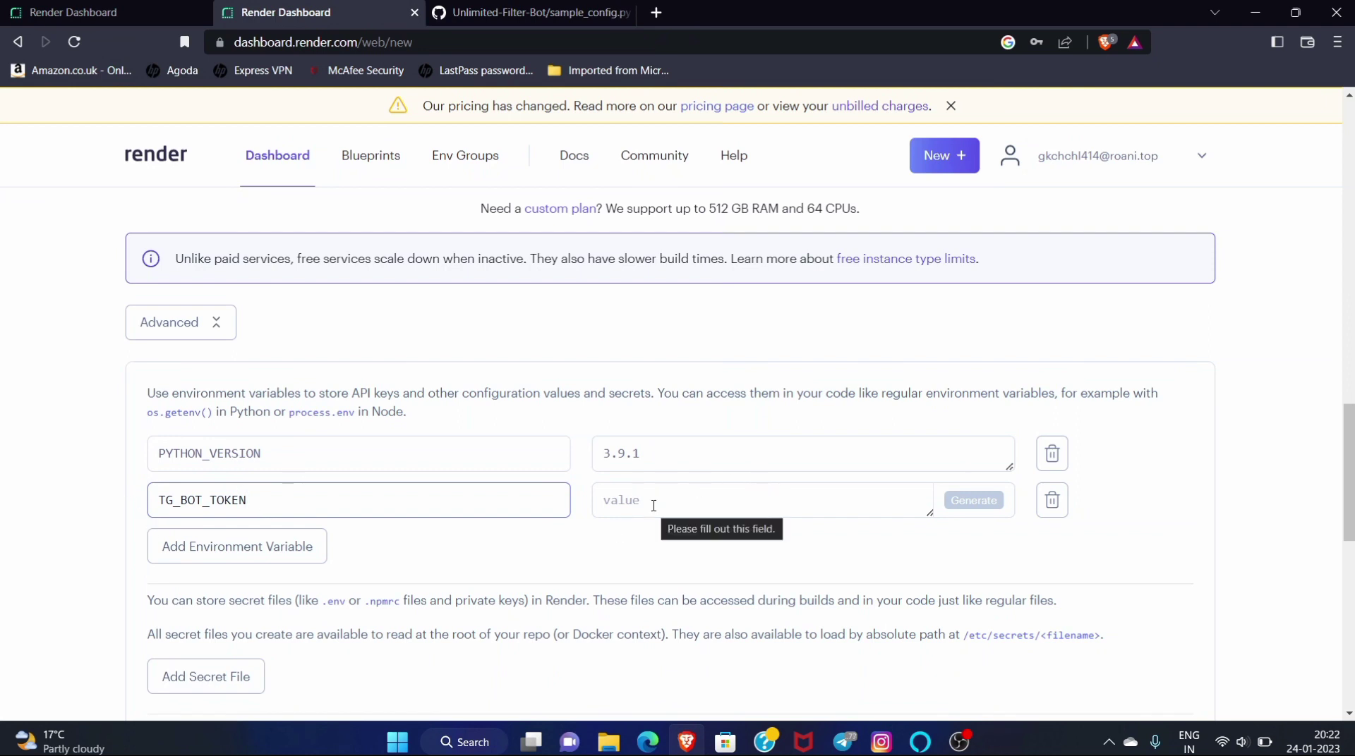
Step: Examine the variables defined in sample_config.py, from the API and database settings to the optional bot commands
click(529, 13)
scroll(406, 375, down, 1)
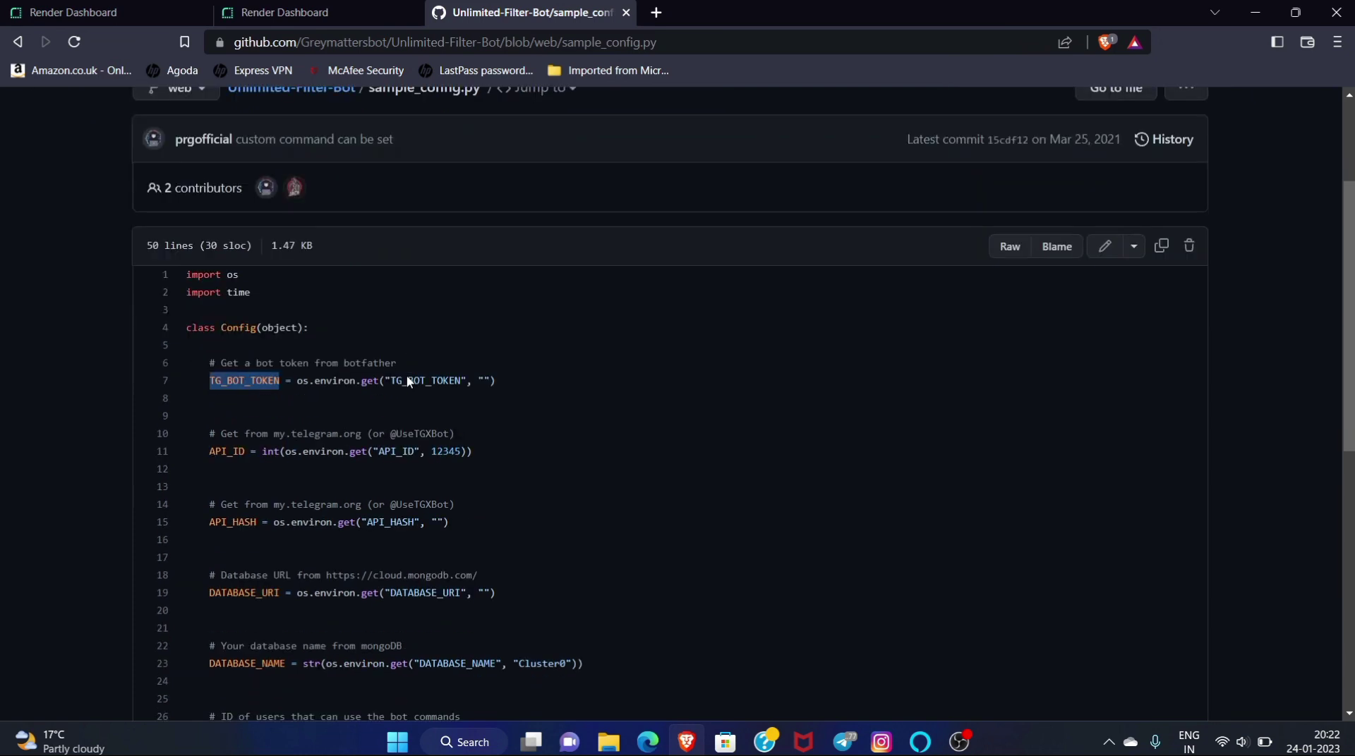
scroll(408, 382, down, 1)
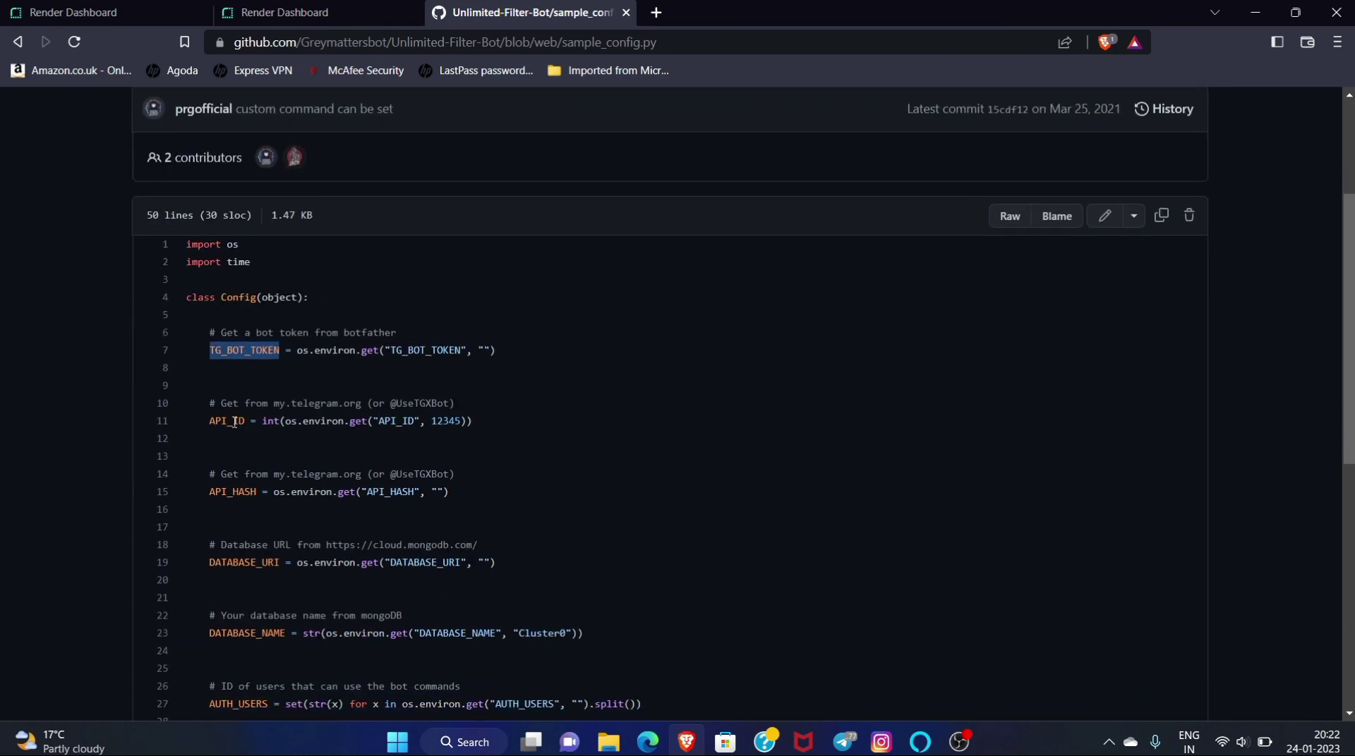
scroll(221, 498, down, 3)
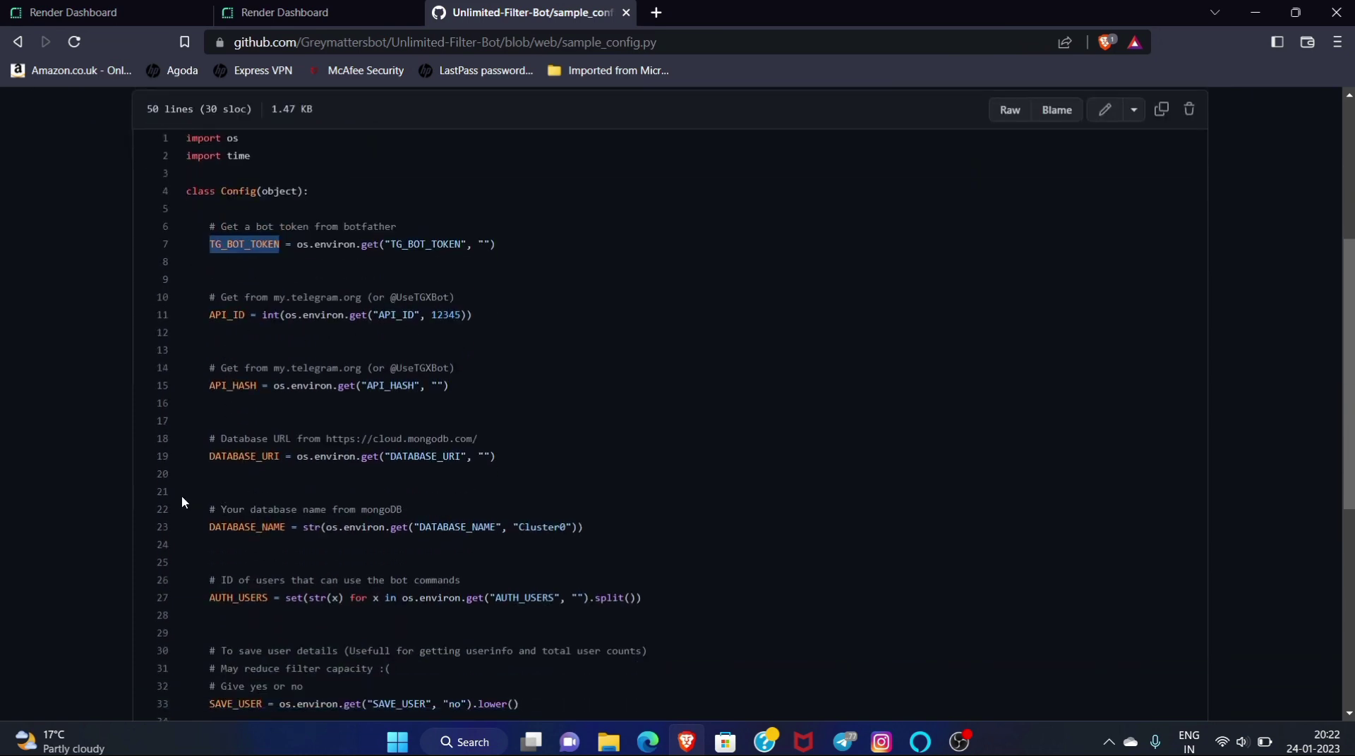
scroll(233, 536, down, 5)
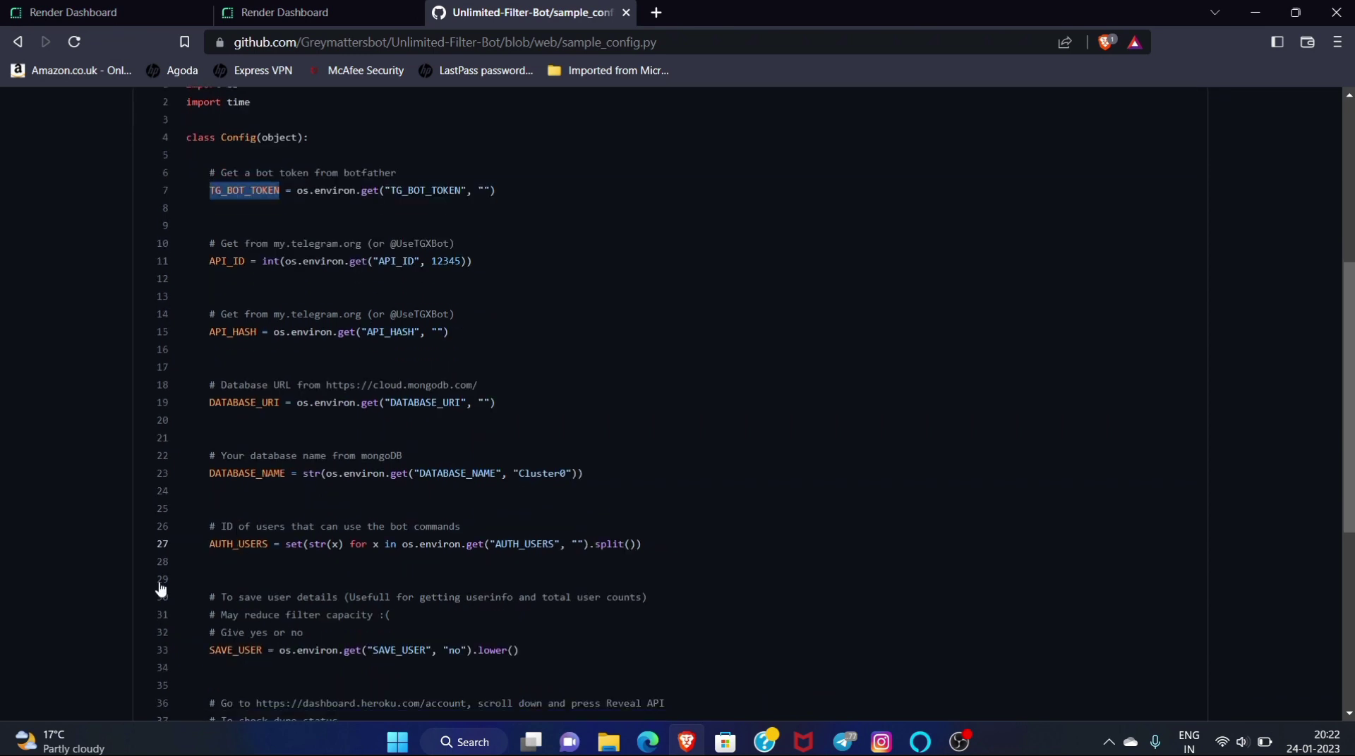
scroll(221, 580, down, 3)
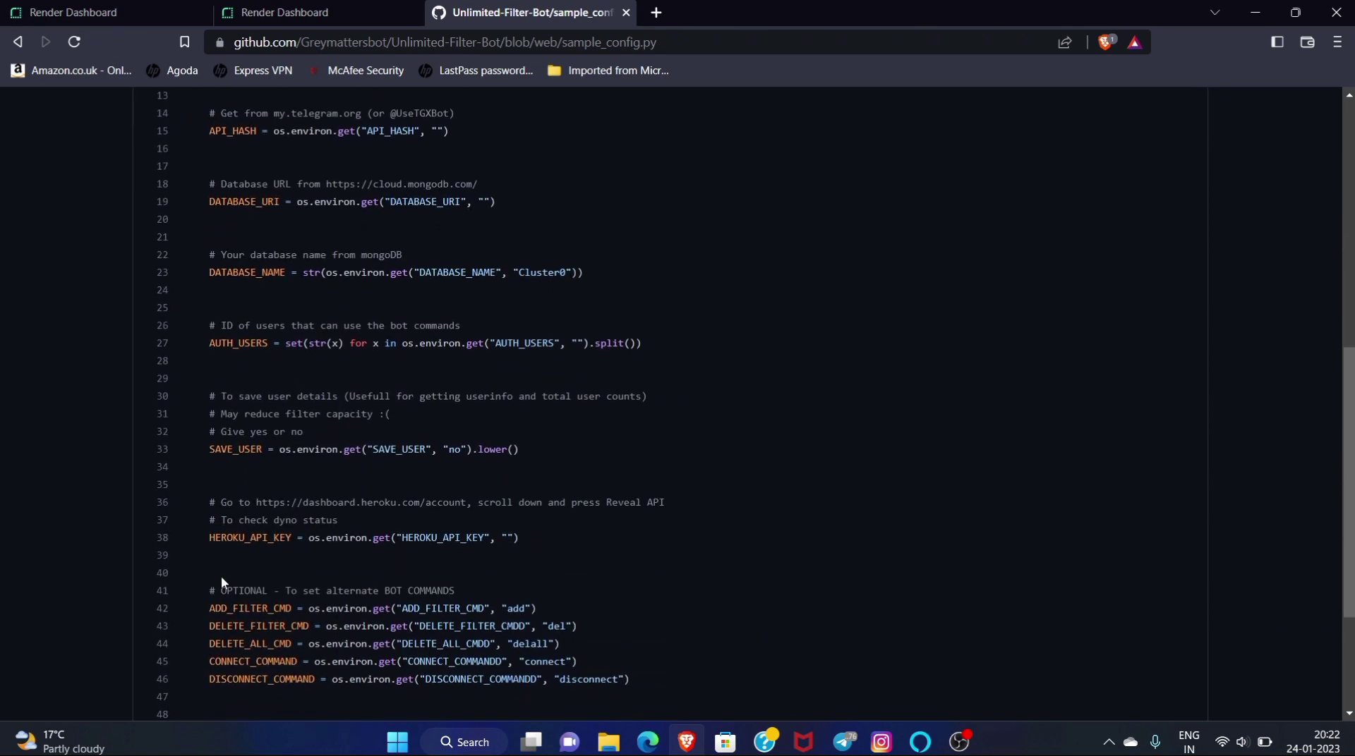
scroll(233, 632, down, 3)
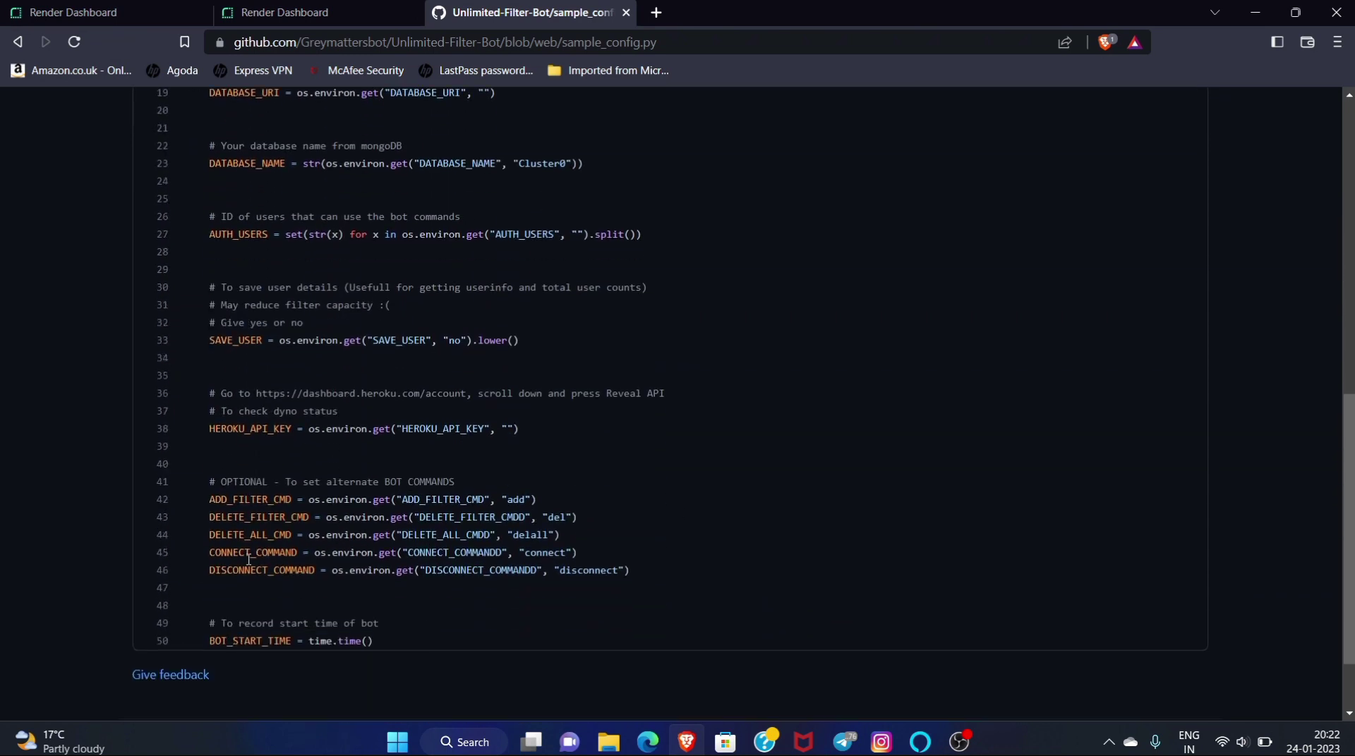
scroll(191, 660, up, 8)
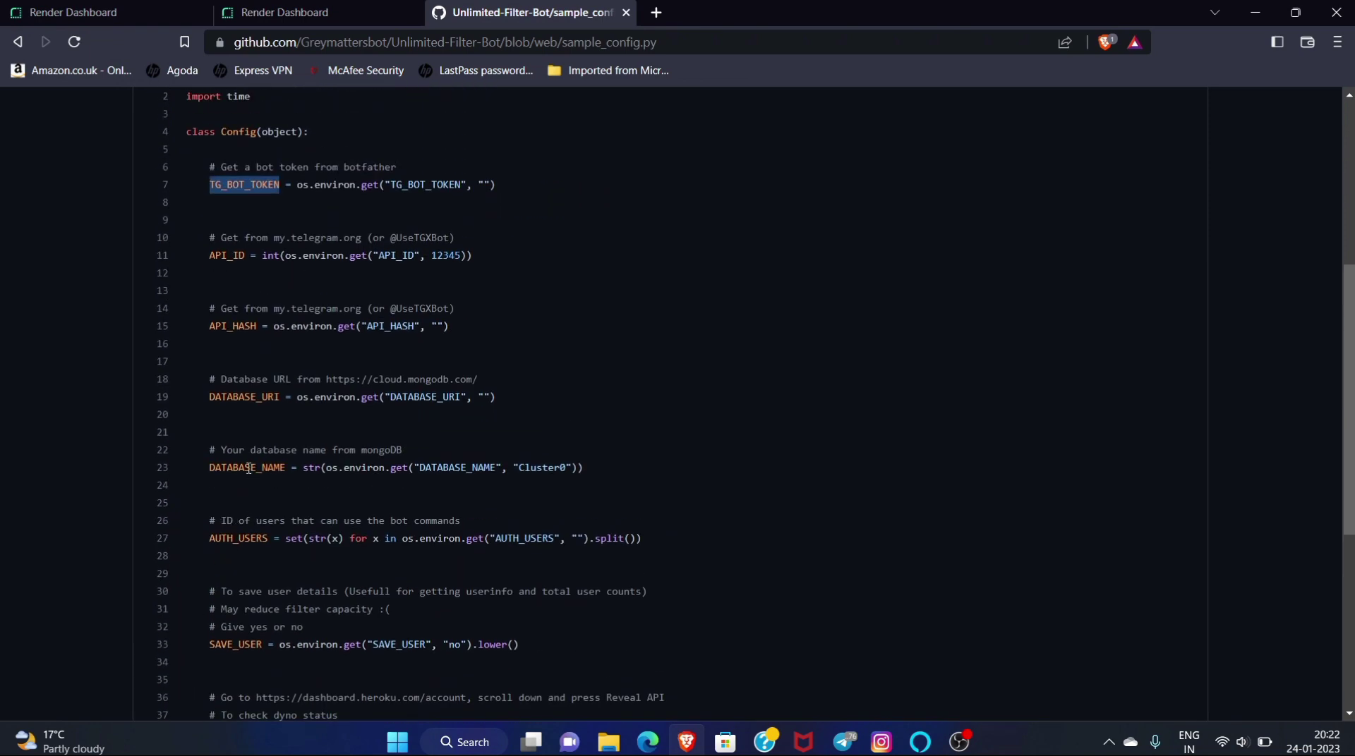
scroll(249, 468, up, 4)
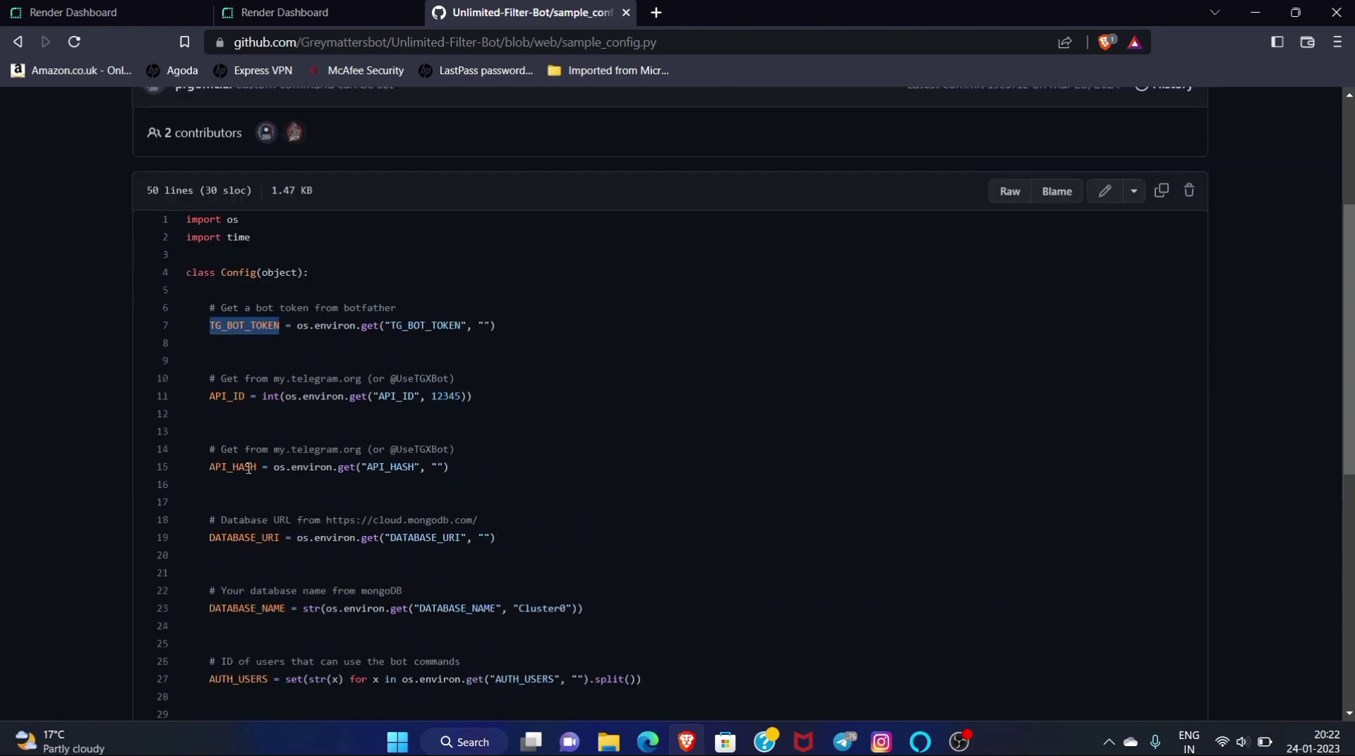
scroll(248, 469, up, 4)
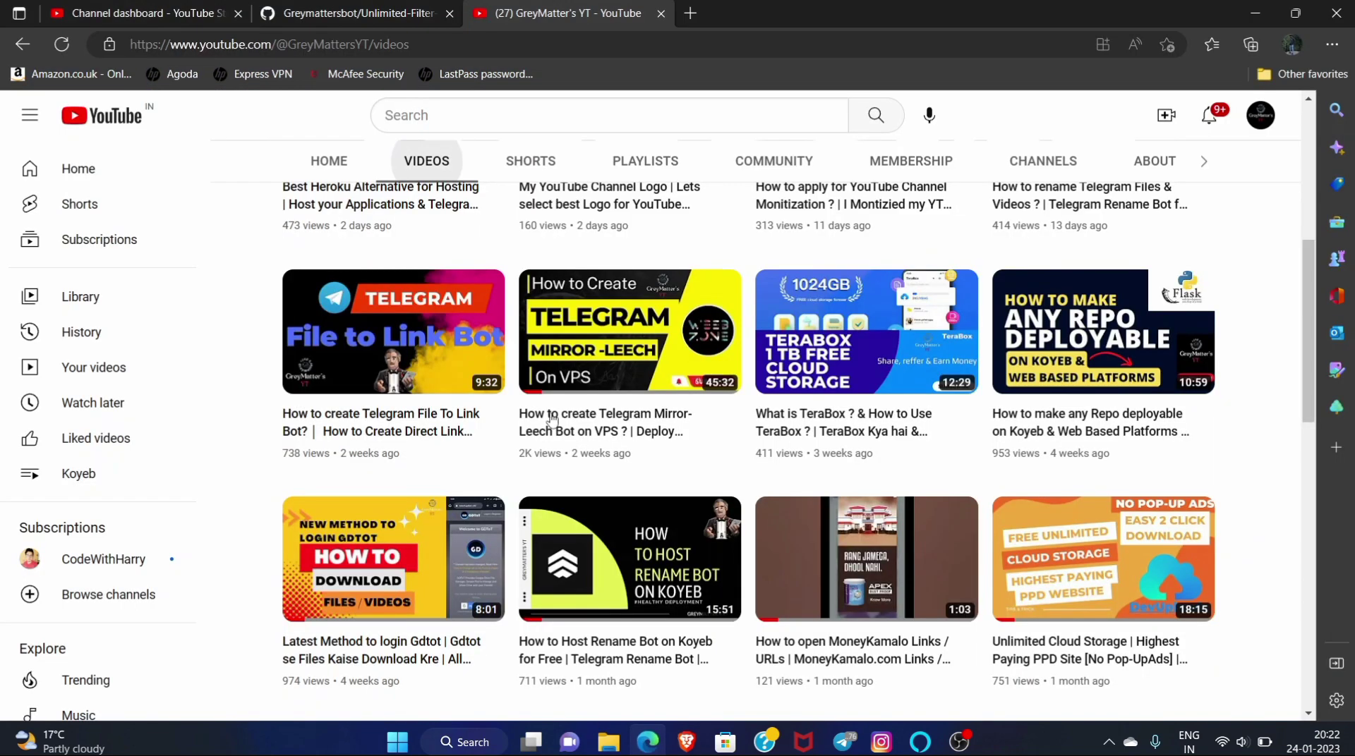
Step: Switch to Edge, where the YouTube channel's videos are listed, and open a new browser tab
click(645, 627)
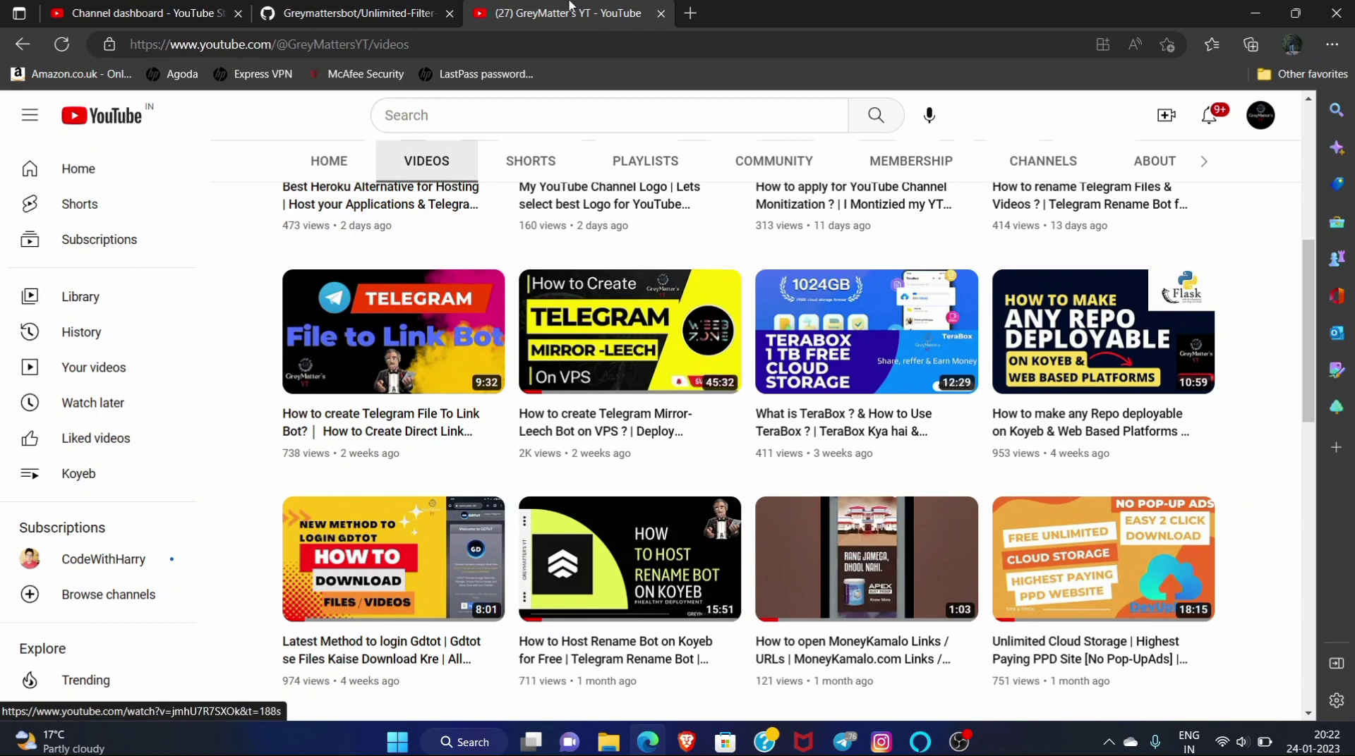
click(690, 13)
click(438, 143)
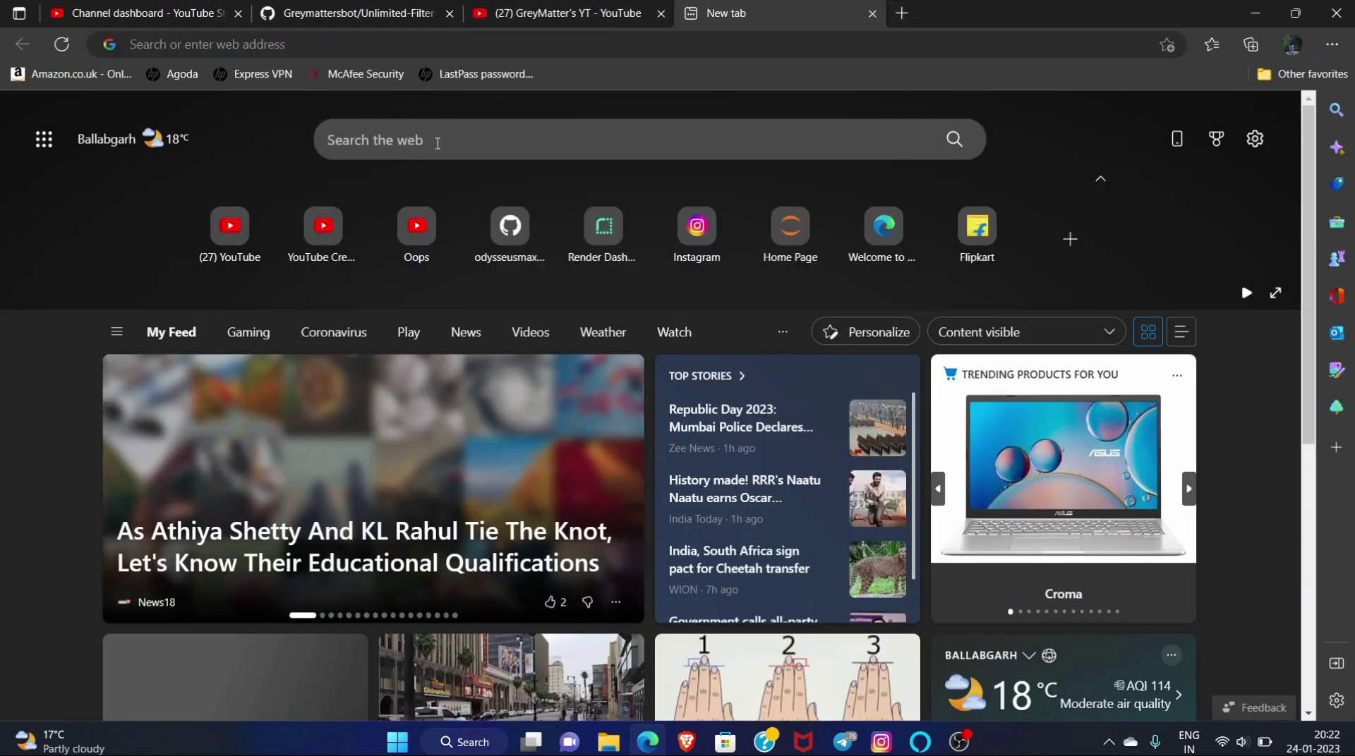
text(GREY)
key(BackSpace)
key(BackSpace)
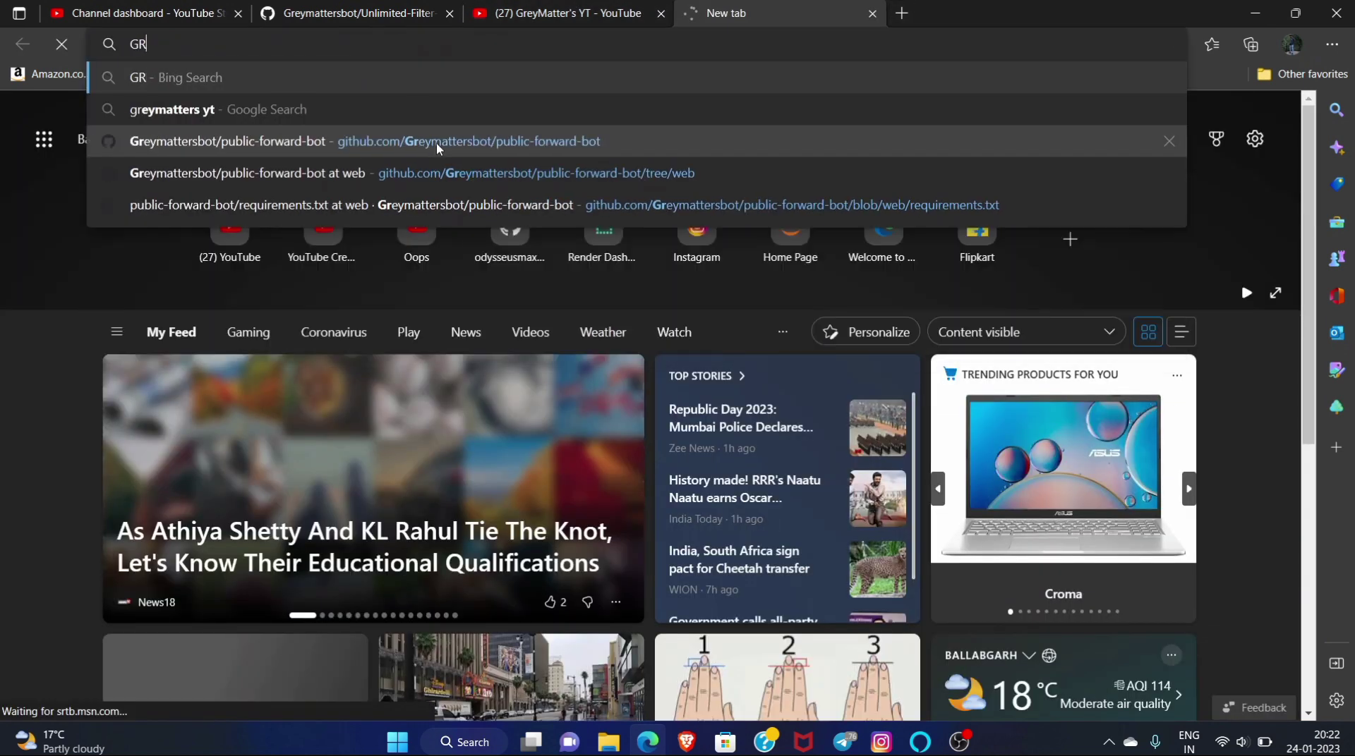
key(BackSpace)
key(BackSpace)
key(Escape)
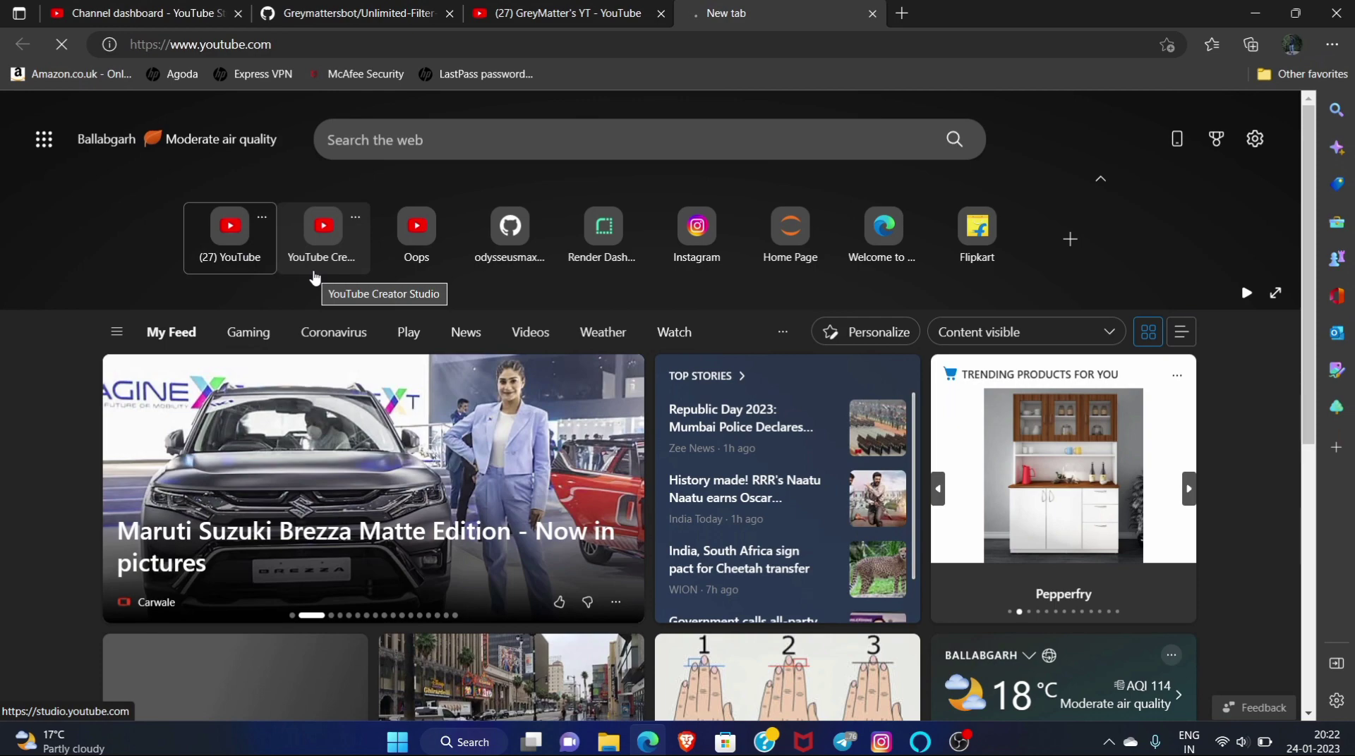
Step: Search YouTube for greymatter's bot and open the GreyMatter's Bot channel page
key(ctrl+1)
click(779, 11)
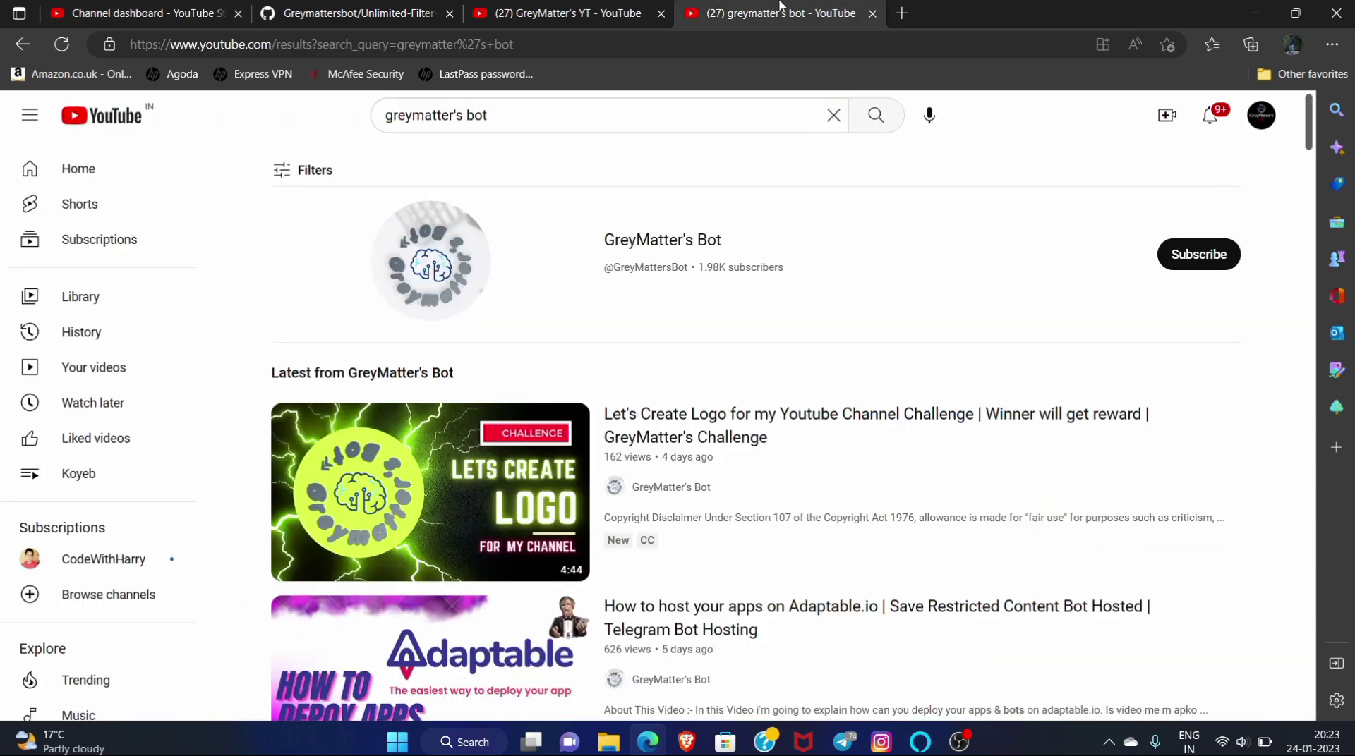
click(497, 245)
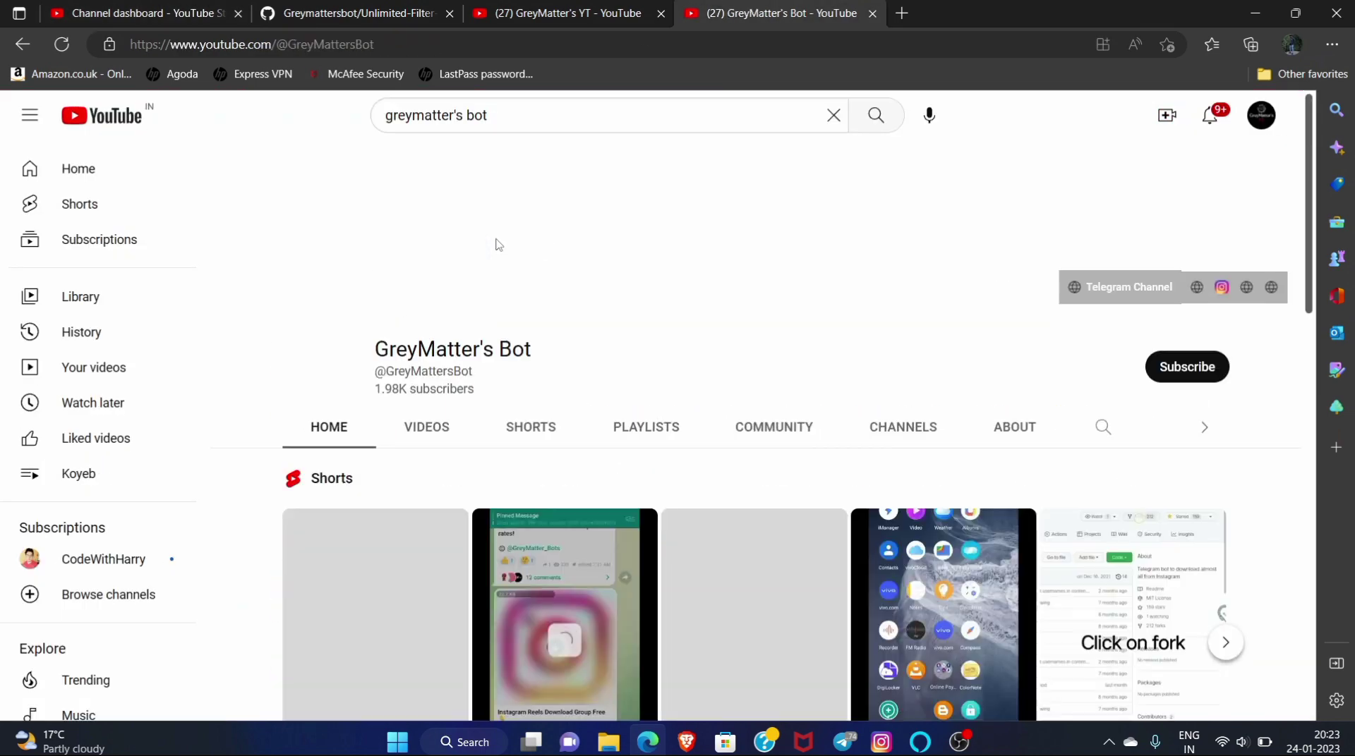
scroll(497, 245, down, 2)
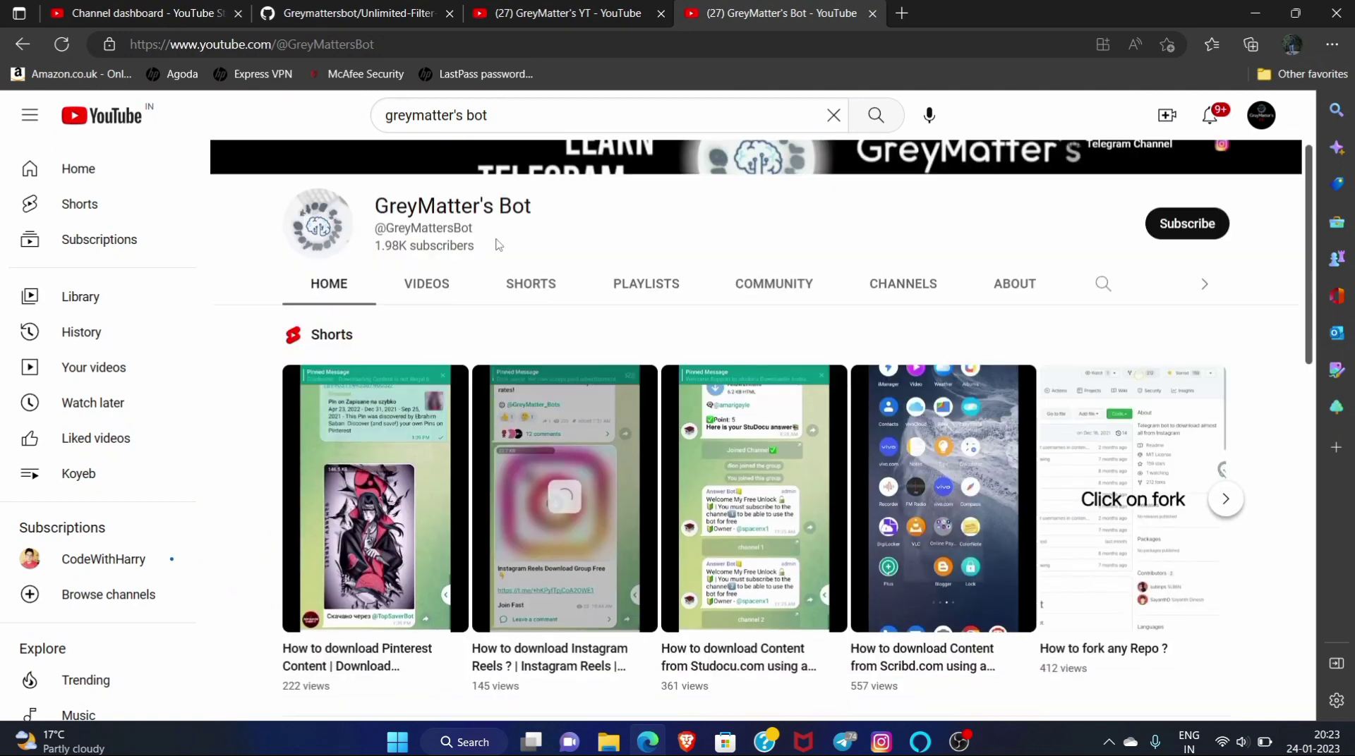
Step: Open the GreyMatter's Bot channel's video list and find its oldest tutorials, including the one on making a Telegram bot
right_click(428, 295)
click(410, 285)
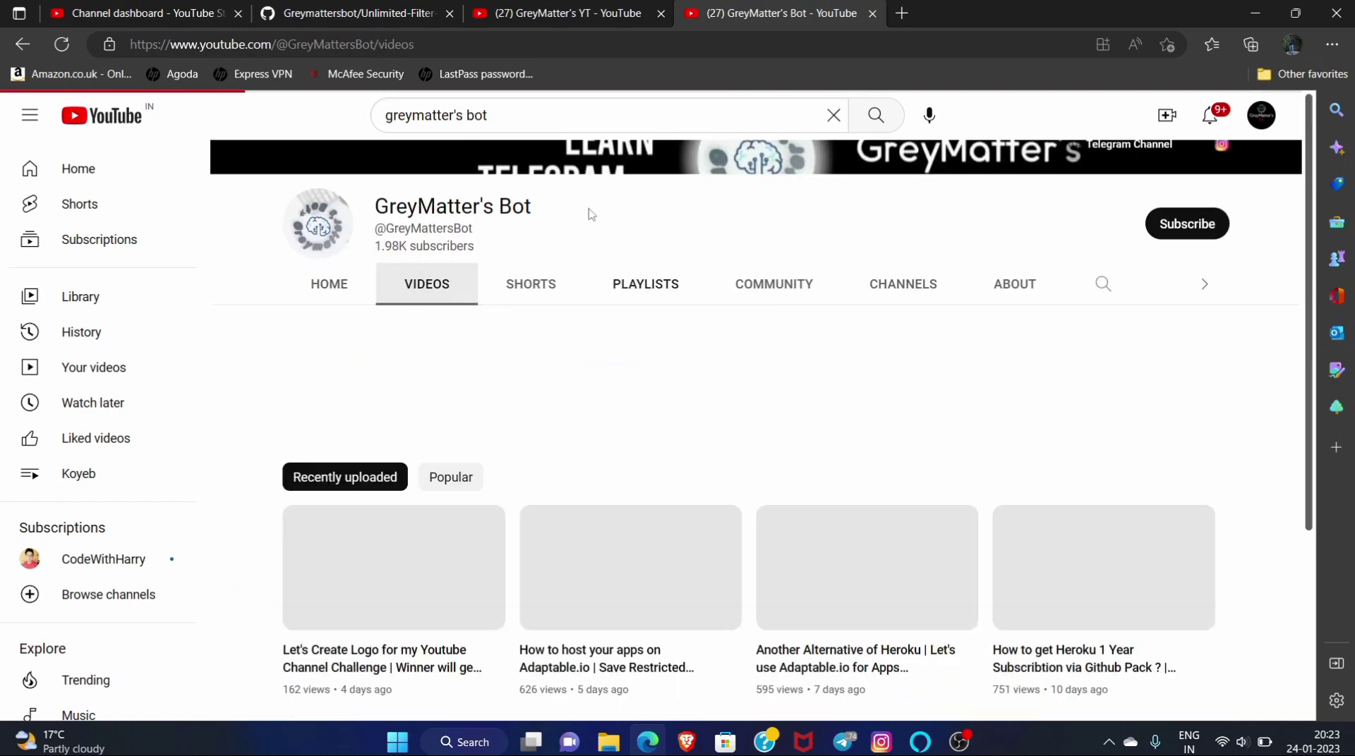
scroll(641, 321, down, 10)
scroll(640, 321, down, 20)
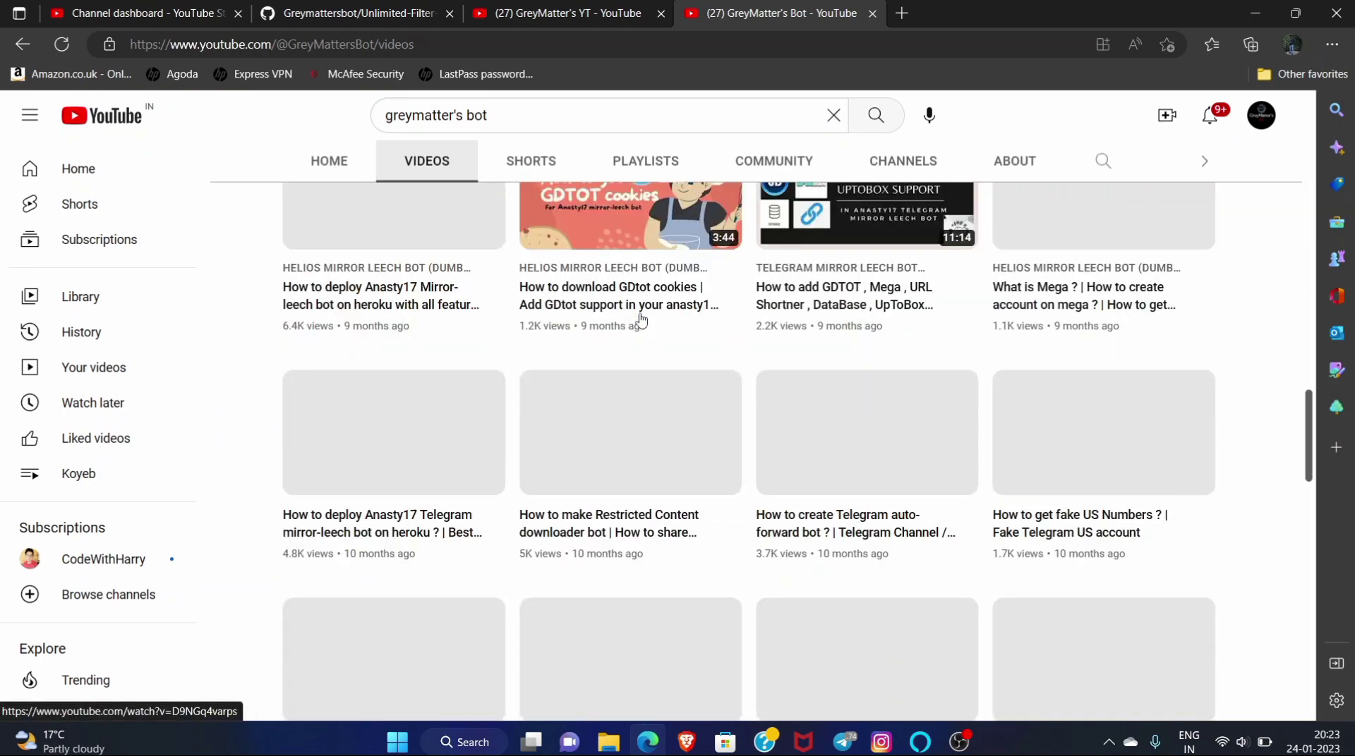
scroll(641, 321, down, 6)
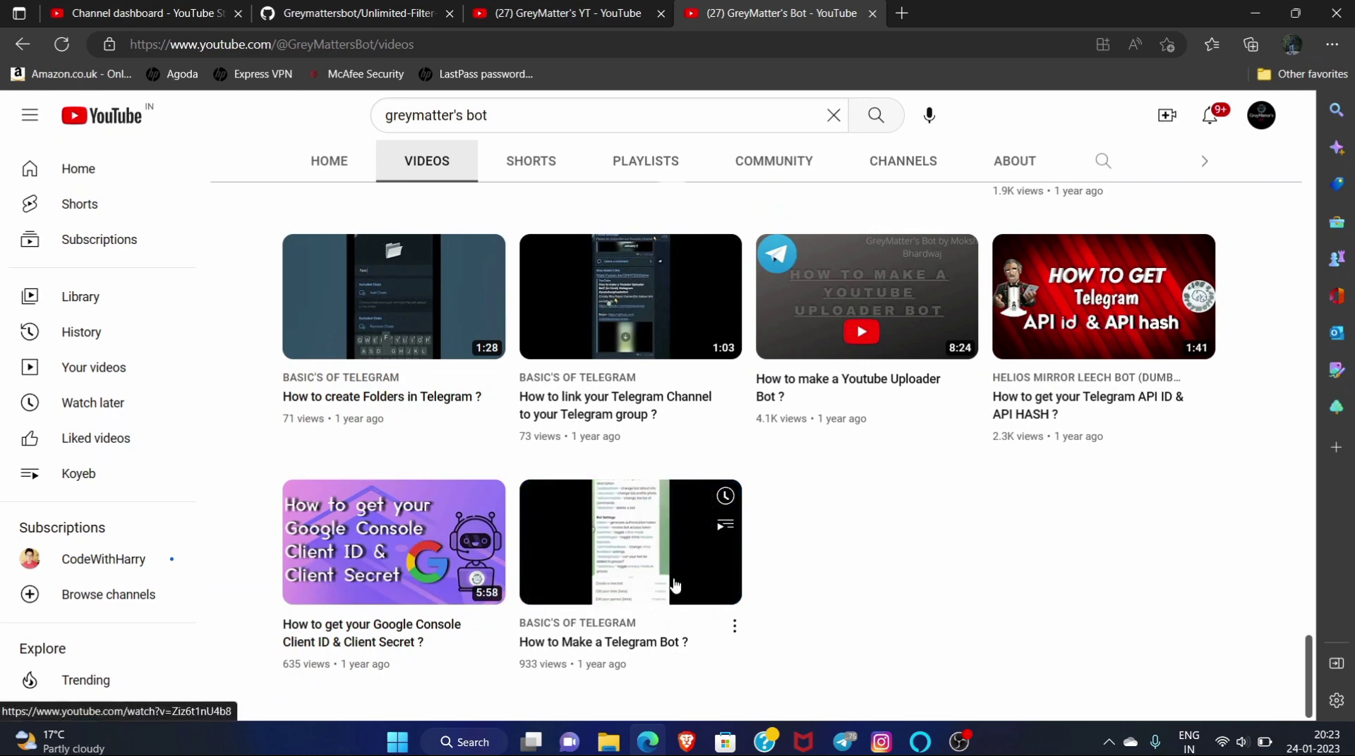
Step: Compare the API_ID and API_HASH entries in sample_config.py with the channel's tutorial on getting the Telegram API ID and hash
click(686, 742)
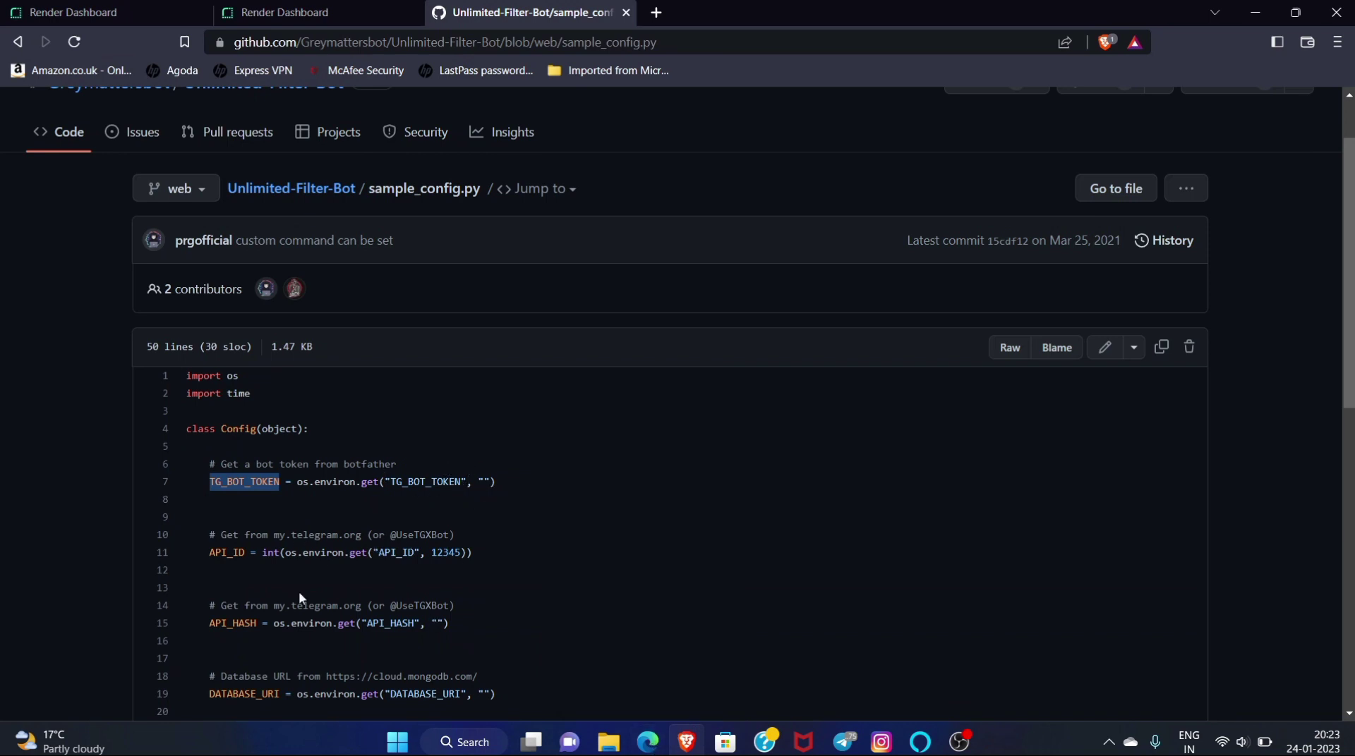
click(647, 741)
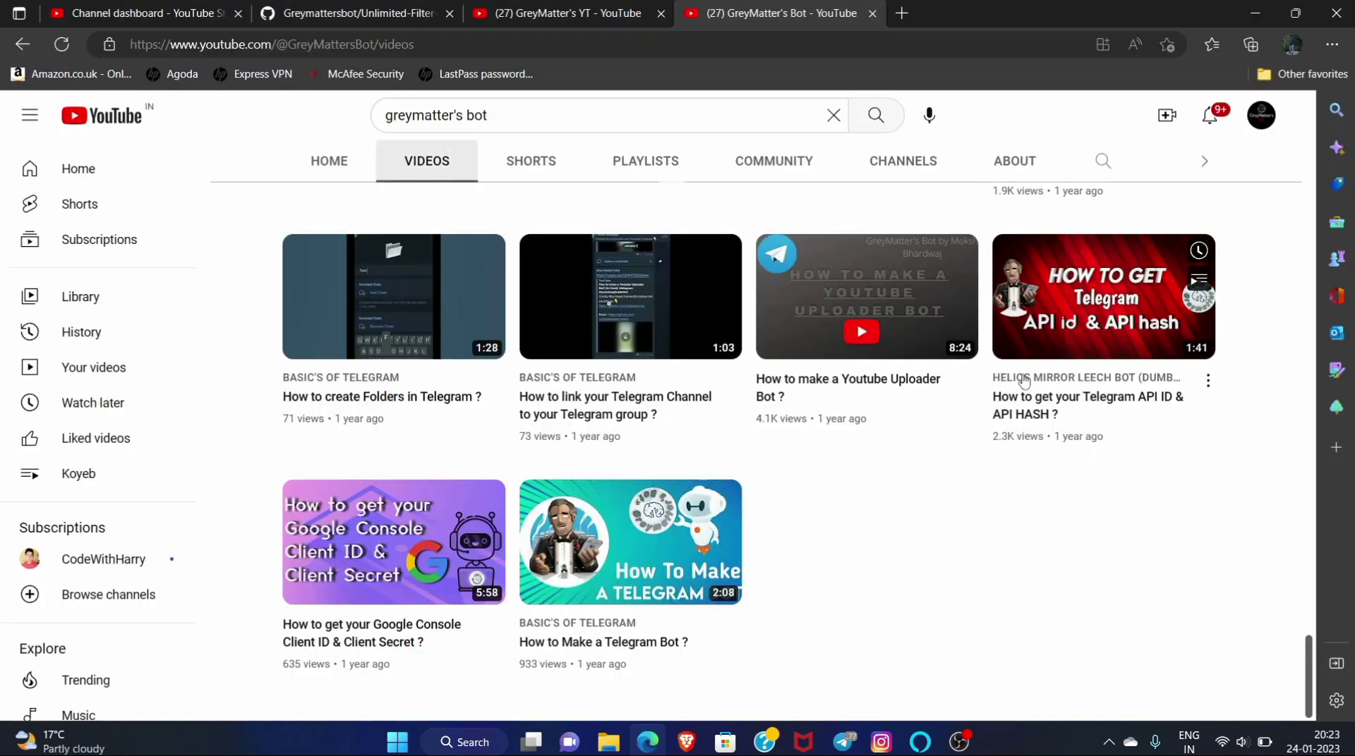
mouse_move(1137, 381)
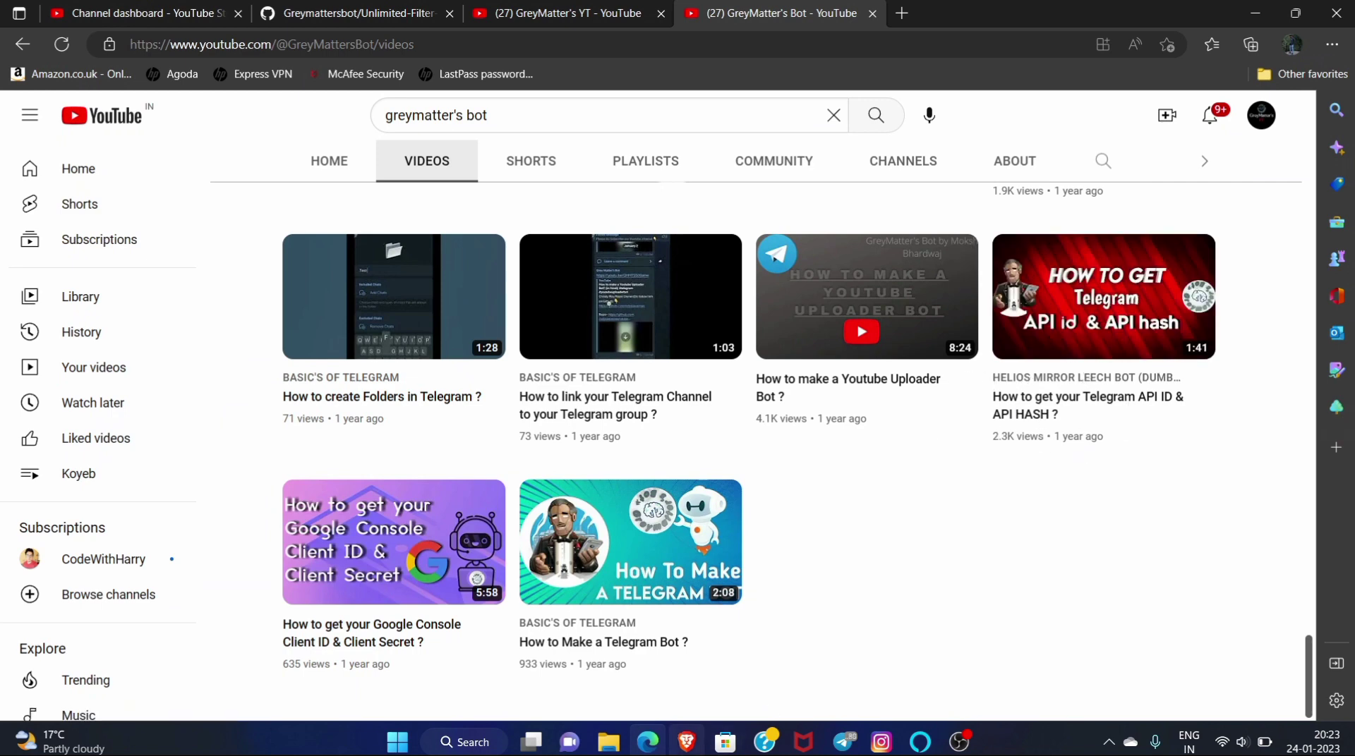
click(686, 740)
click(479, 563)
scroll(480, 563, down, 2)
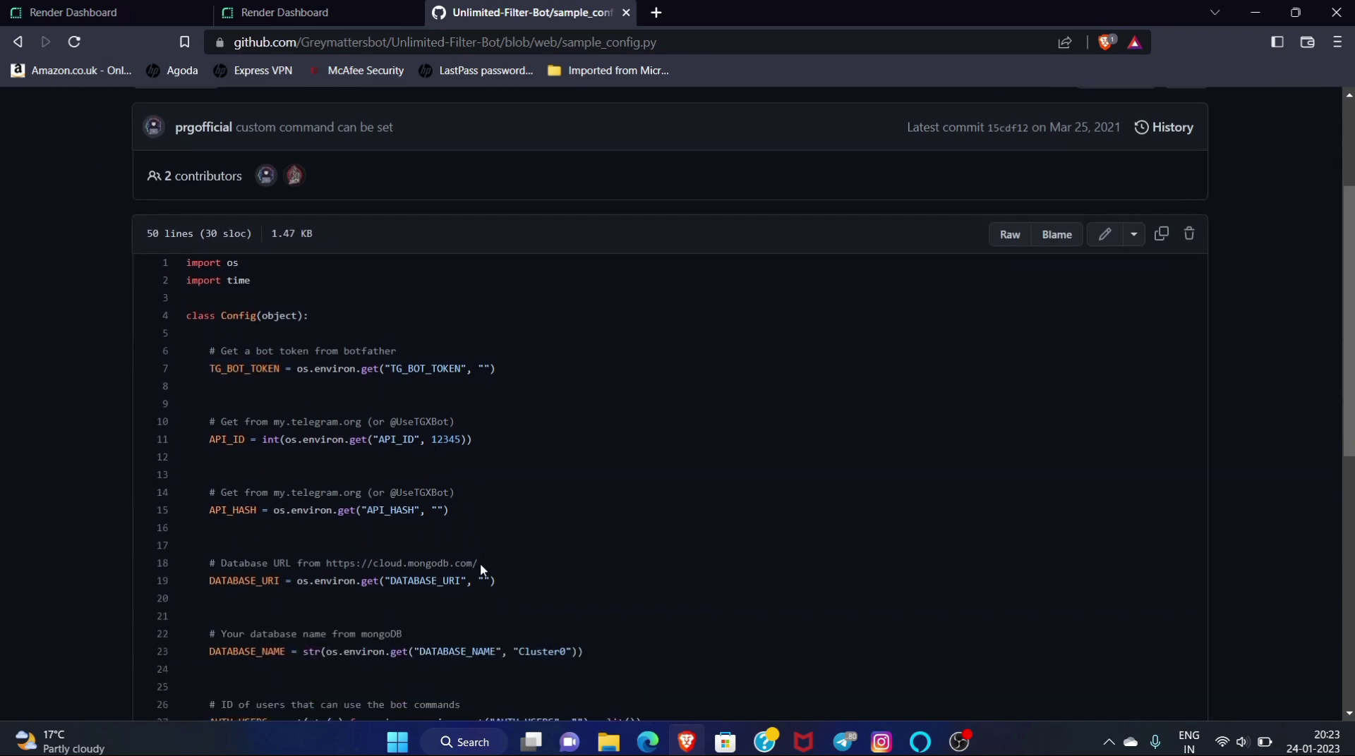
Step: Find the channel's tutorial on getting the MongoDB URL in Edge, and check the database variables in sample_config.py in Brave
click(647, 740)
scroll(774, 591, up, 9)
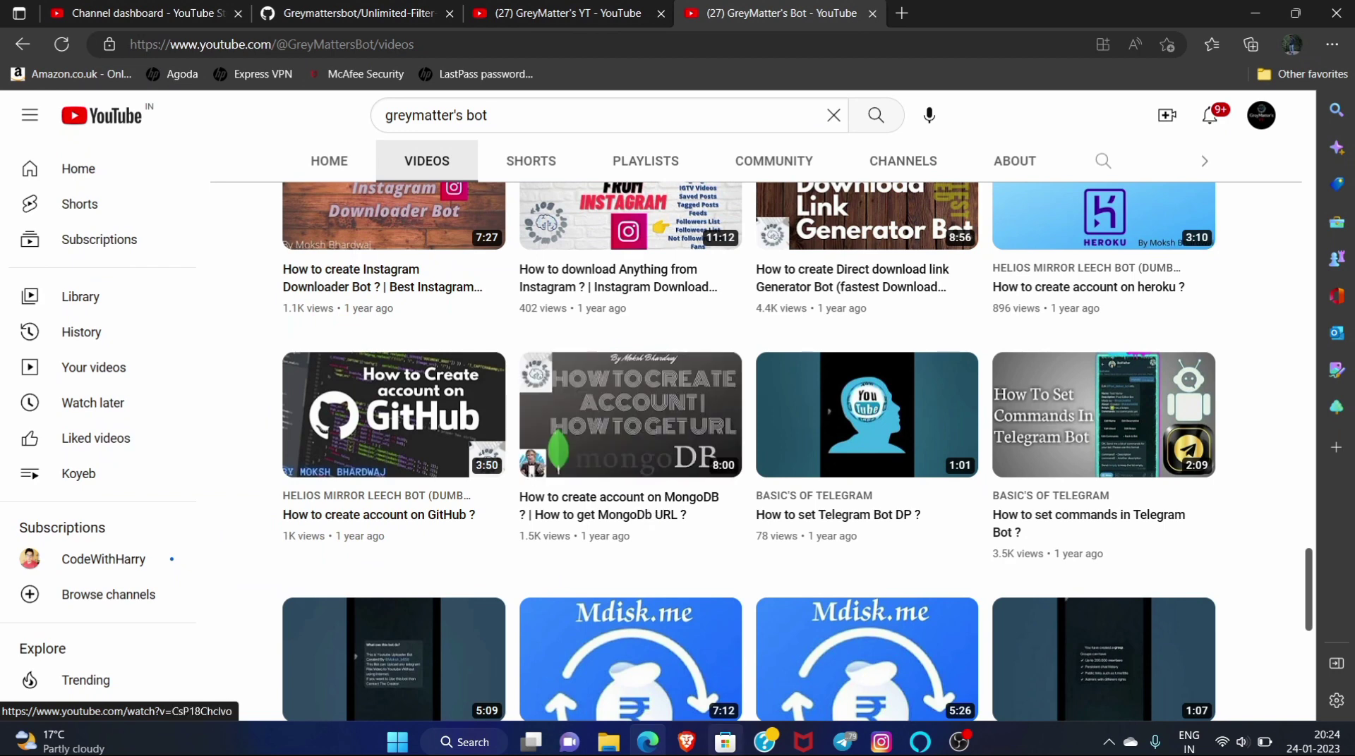
click(686, 741)
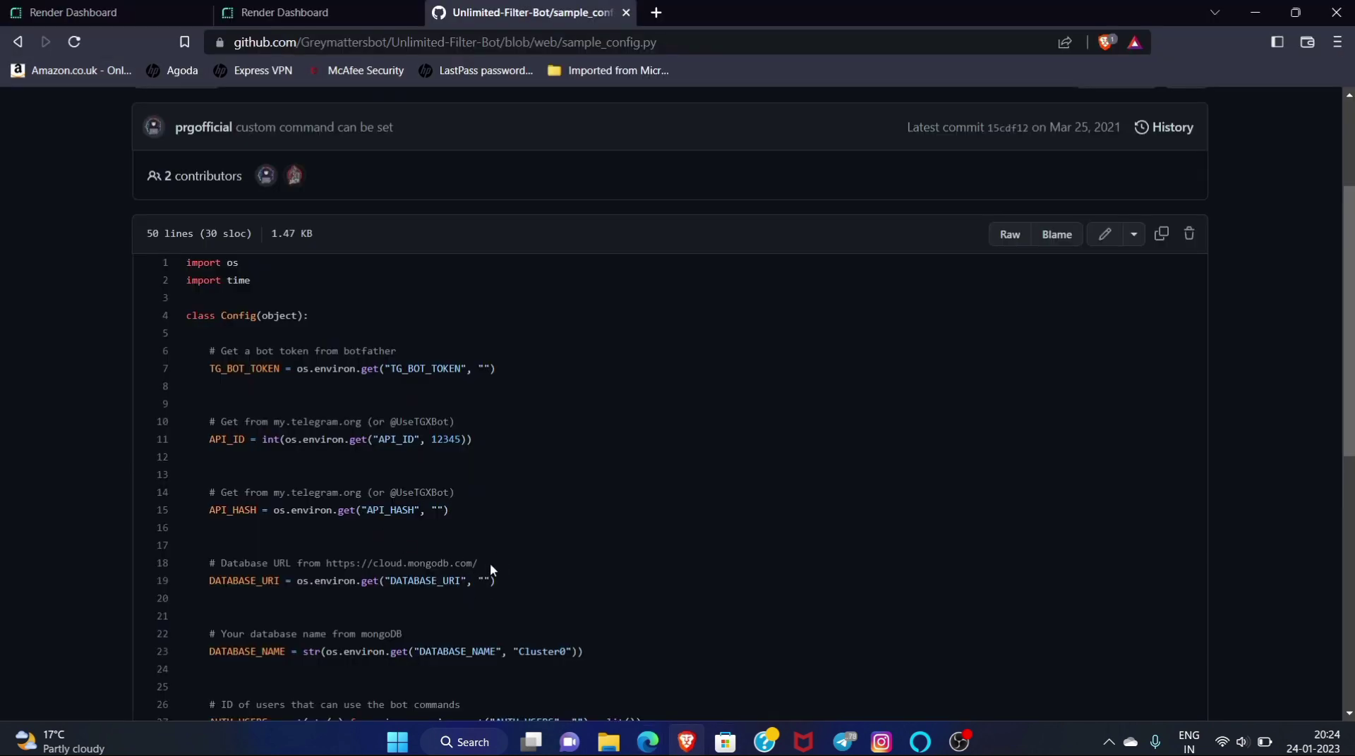
scroll(446, 595, down, 1)
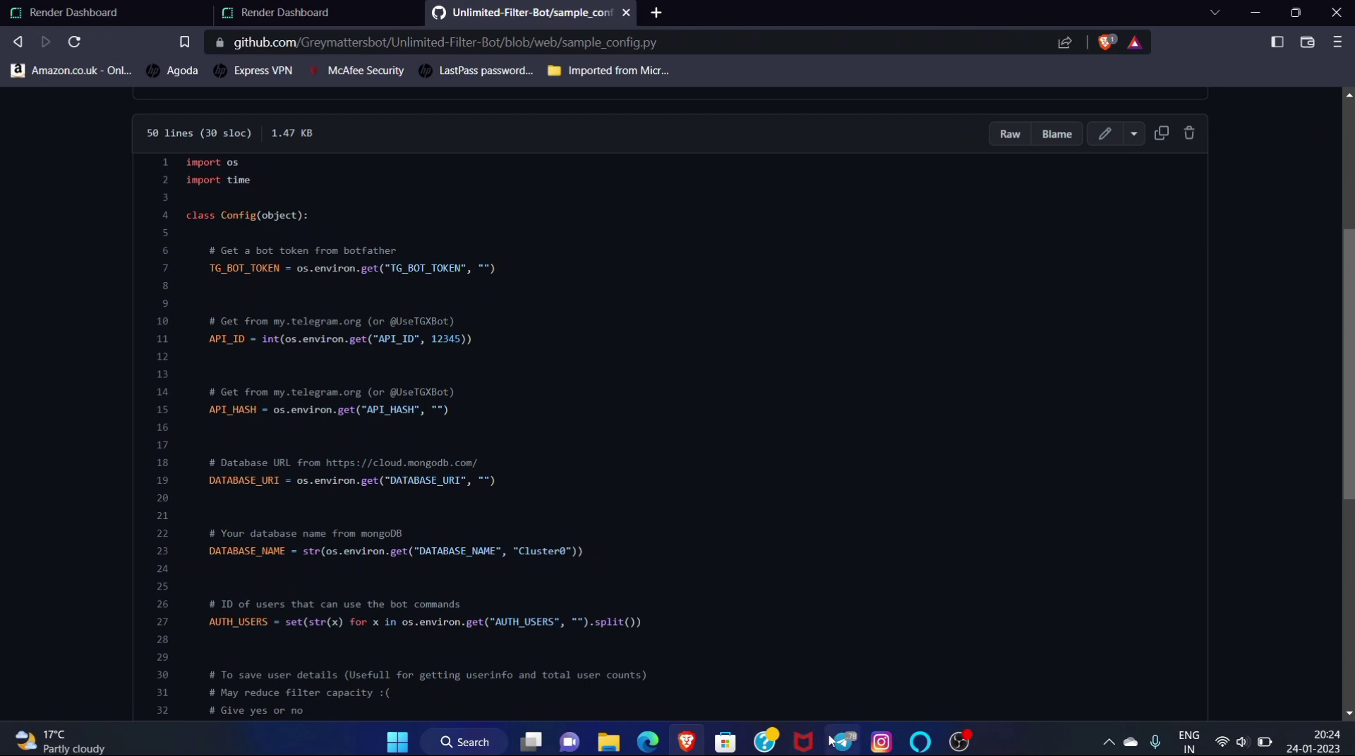
Step: Switch back to Edge and look through the channel's older tutorials, from the Telegram basics up to the Google Drive guides
click(653, 747)
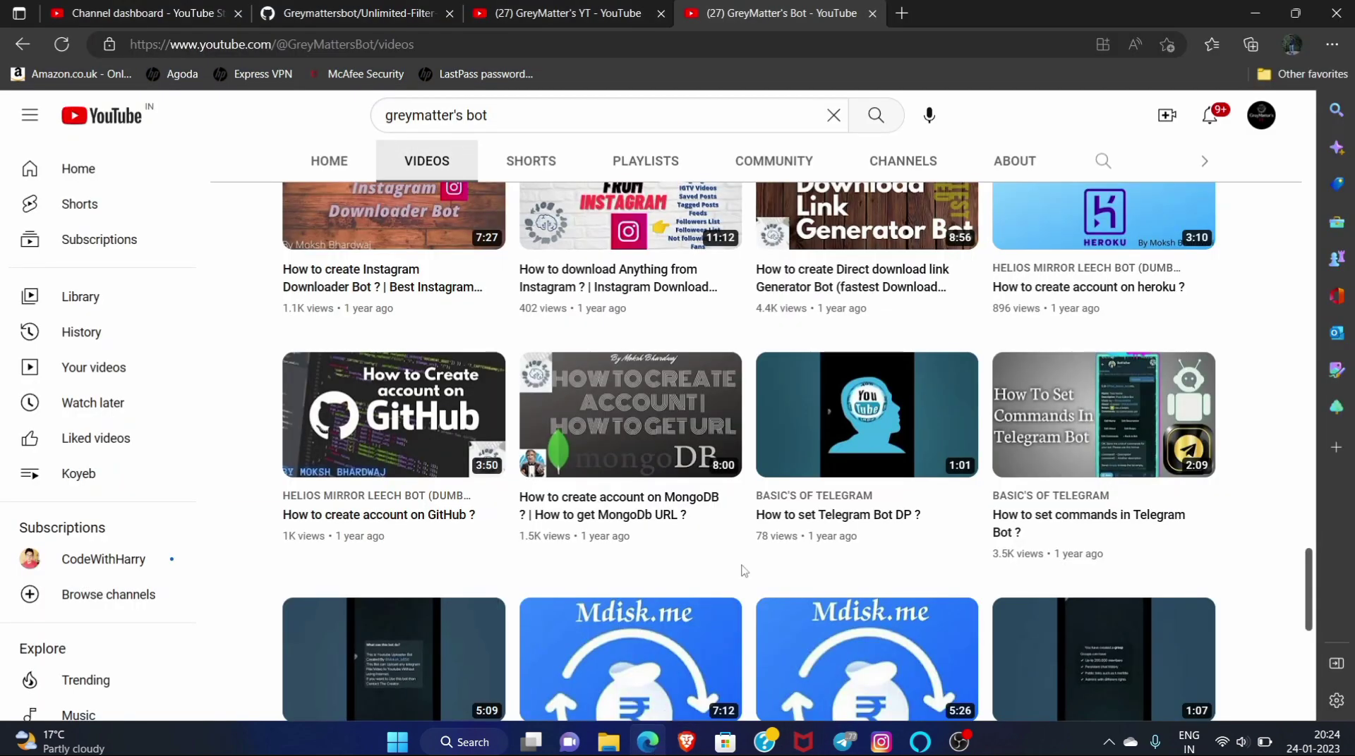
scroll(741, 568, down, 8)
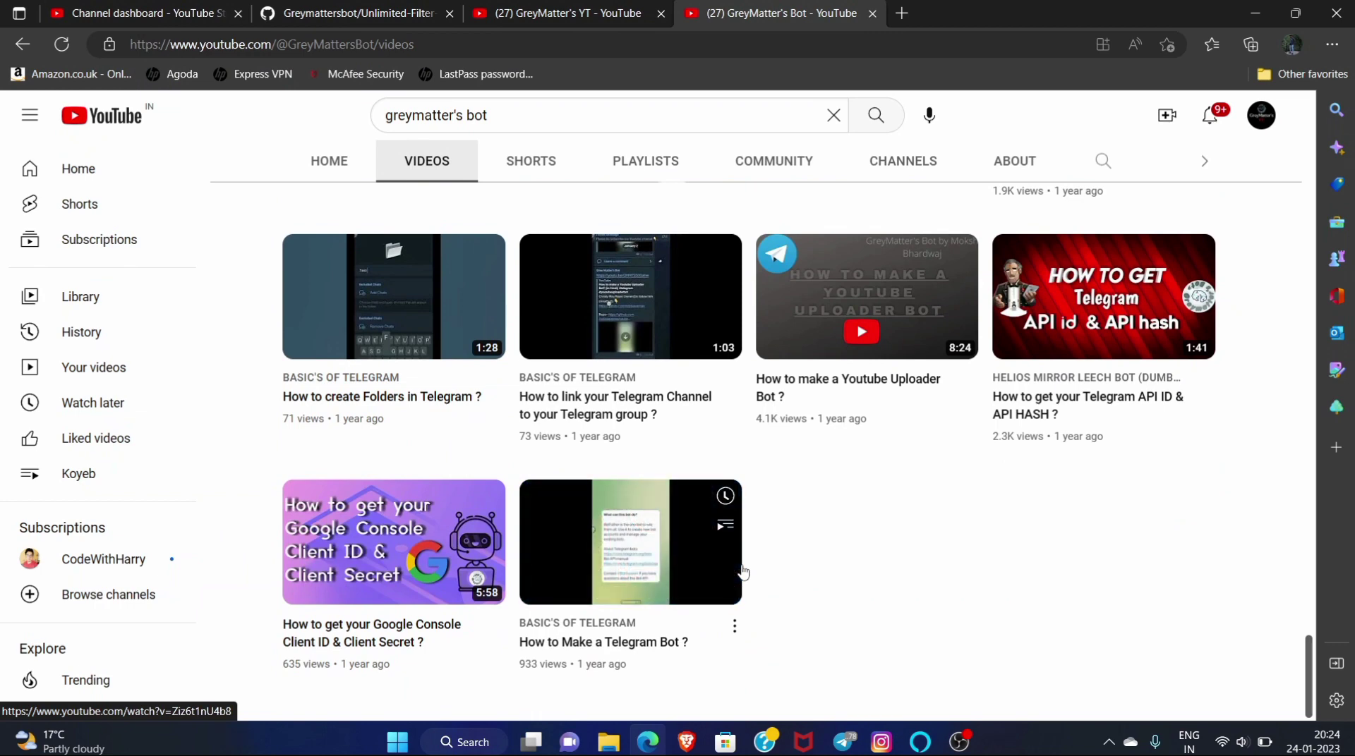
scroll(743, 572, up, 5)
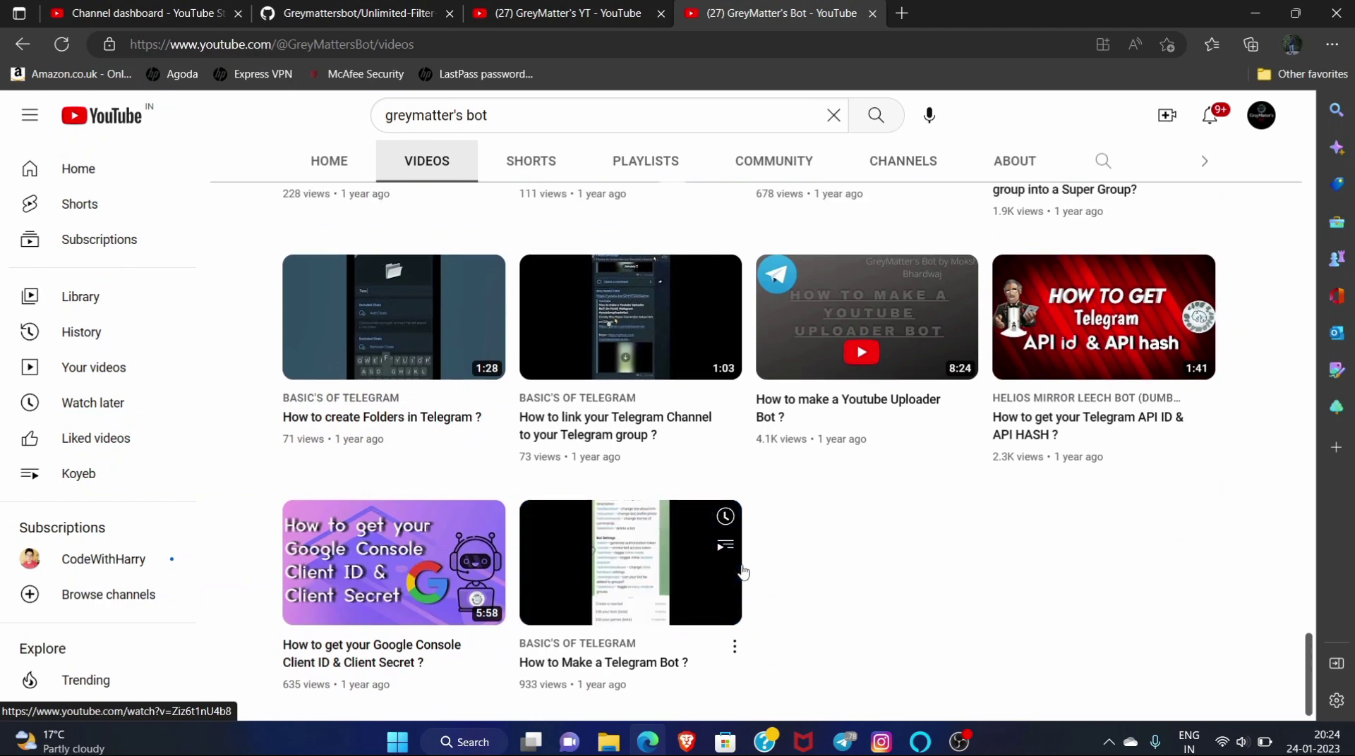
scroll(743, 572, up, 5)
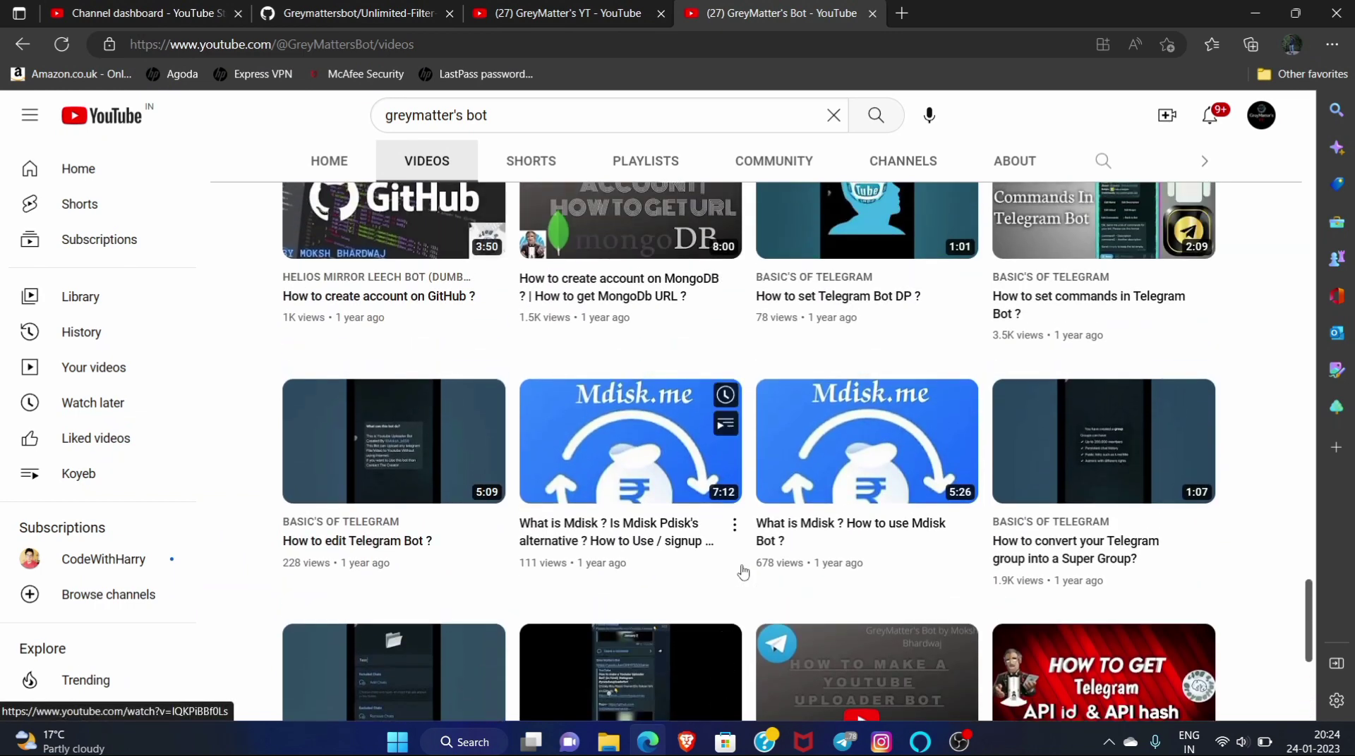
scroll(743, 571, up, 2)
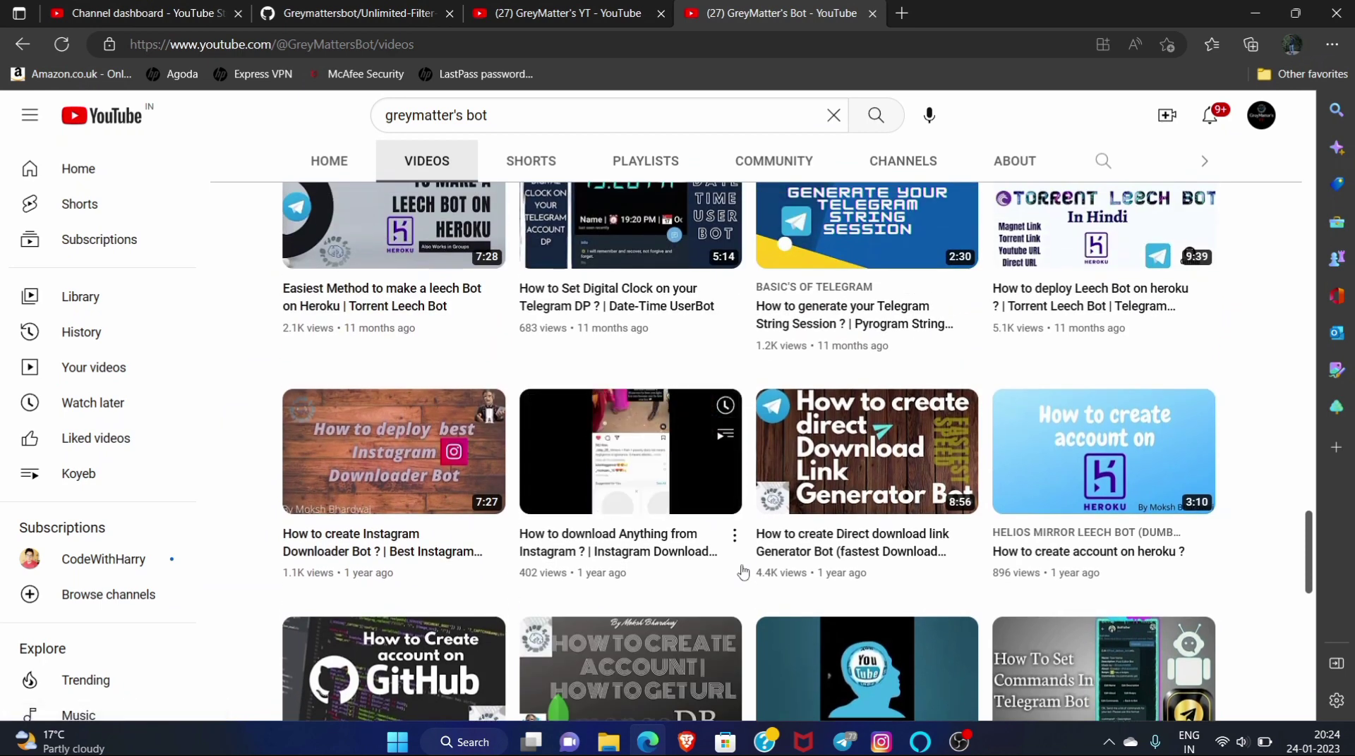
scroll(743, 572, up, 2)
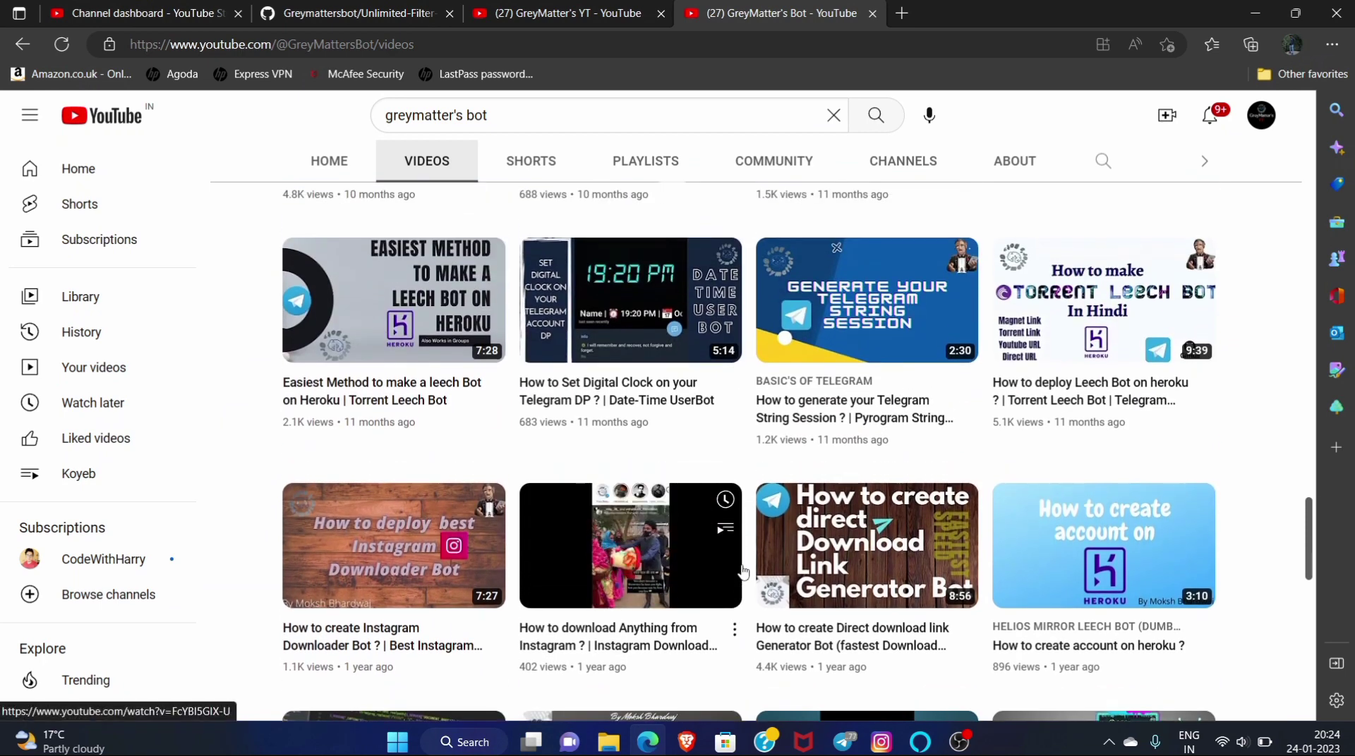
scroll(743, 572, up, 2)
scroll(743, 571, up, 2)
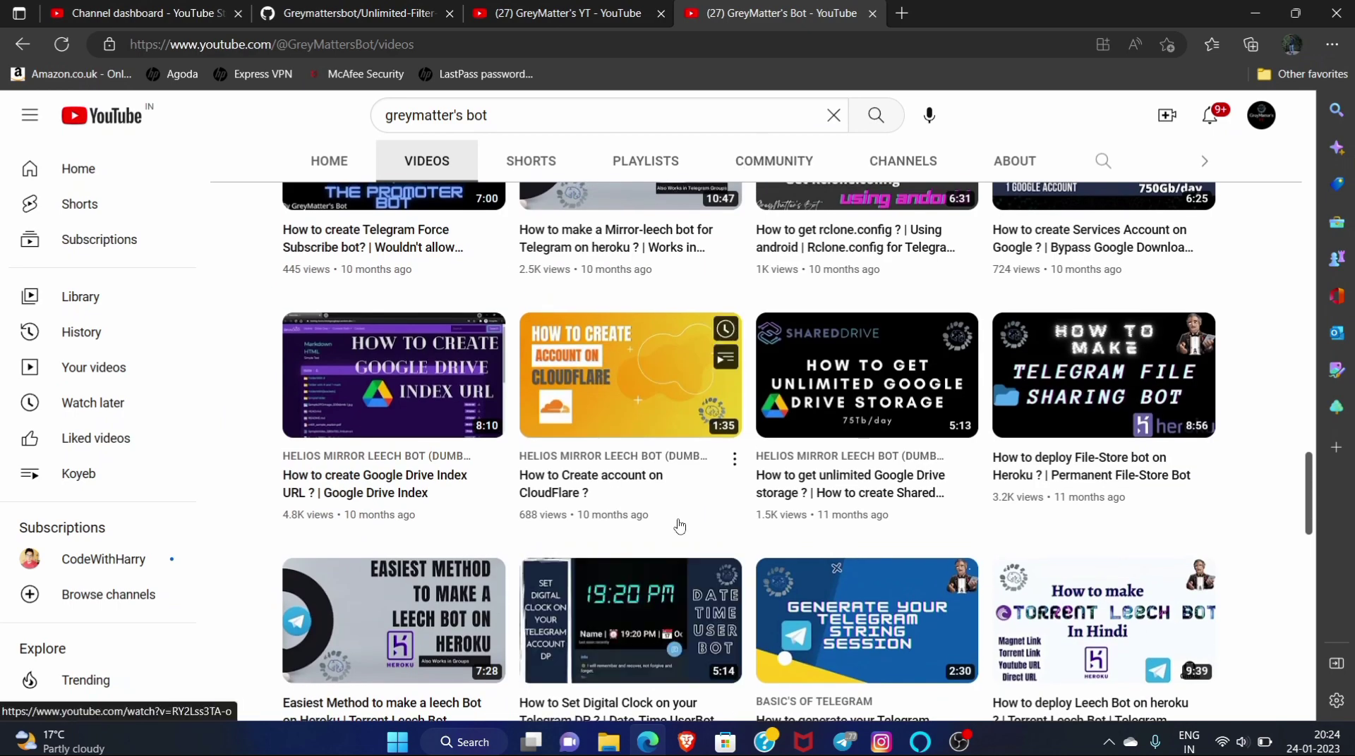
Step: Copy the bot token from Telegram's Saved Messages and paste it as the value of TG_BOT_TOKEN on Render
key(alt+Tab)
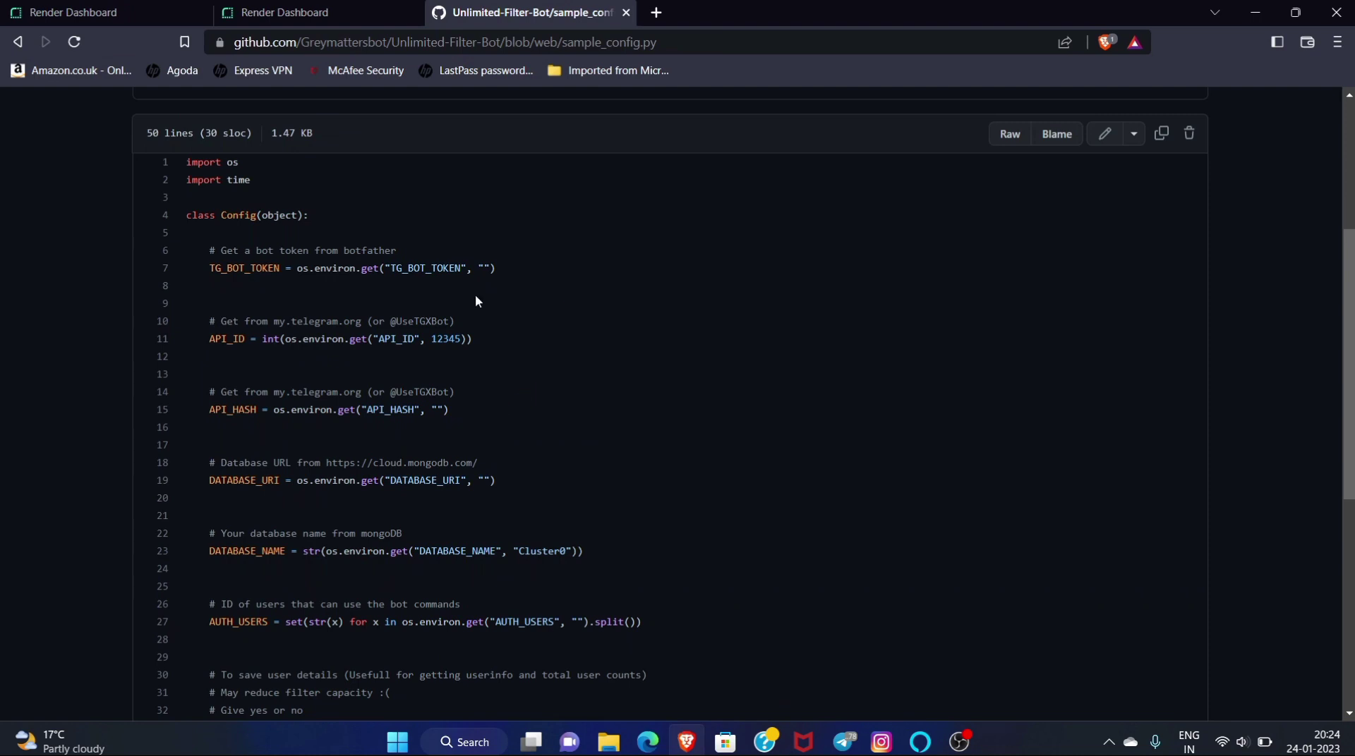
click(285, 12)
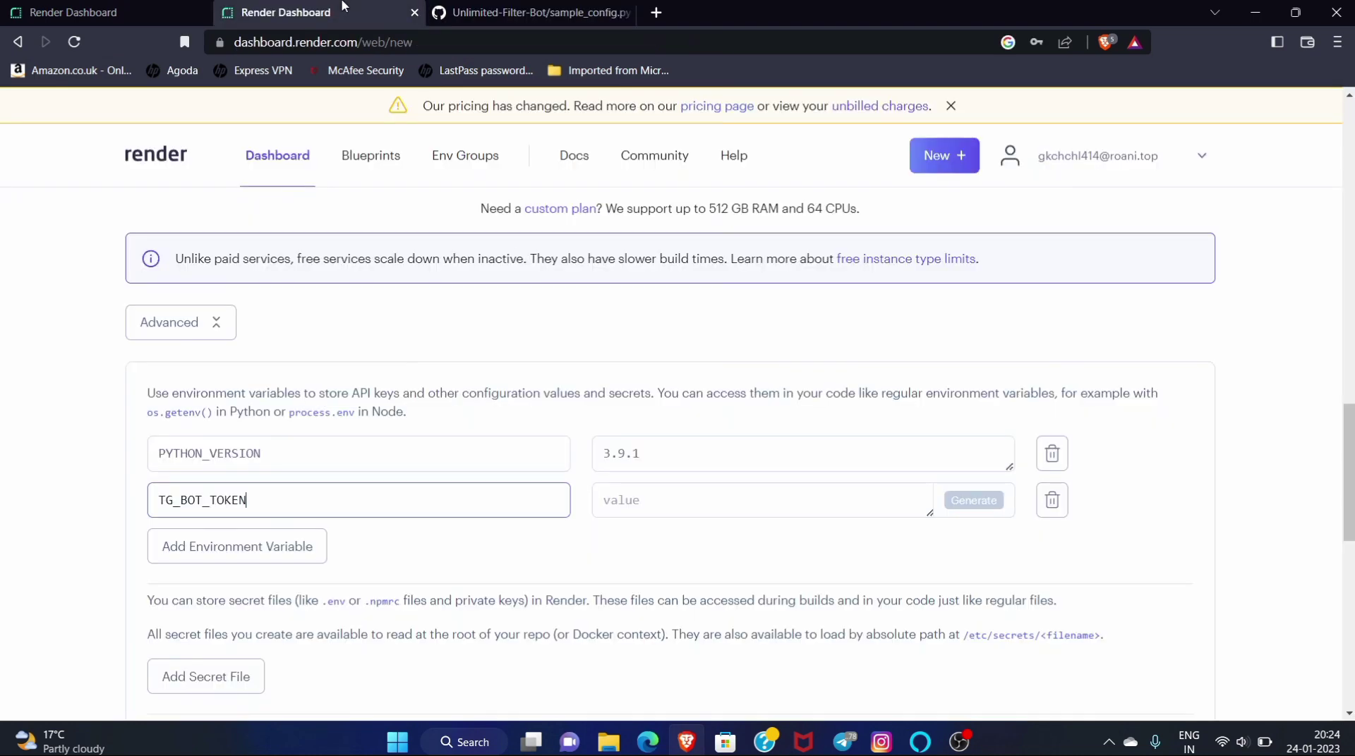
click(843, 741)
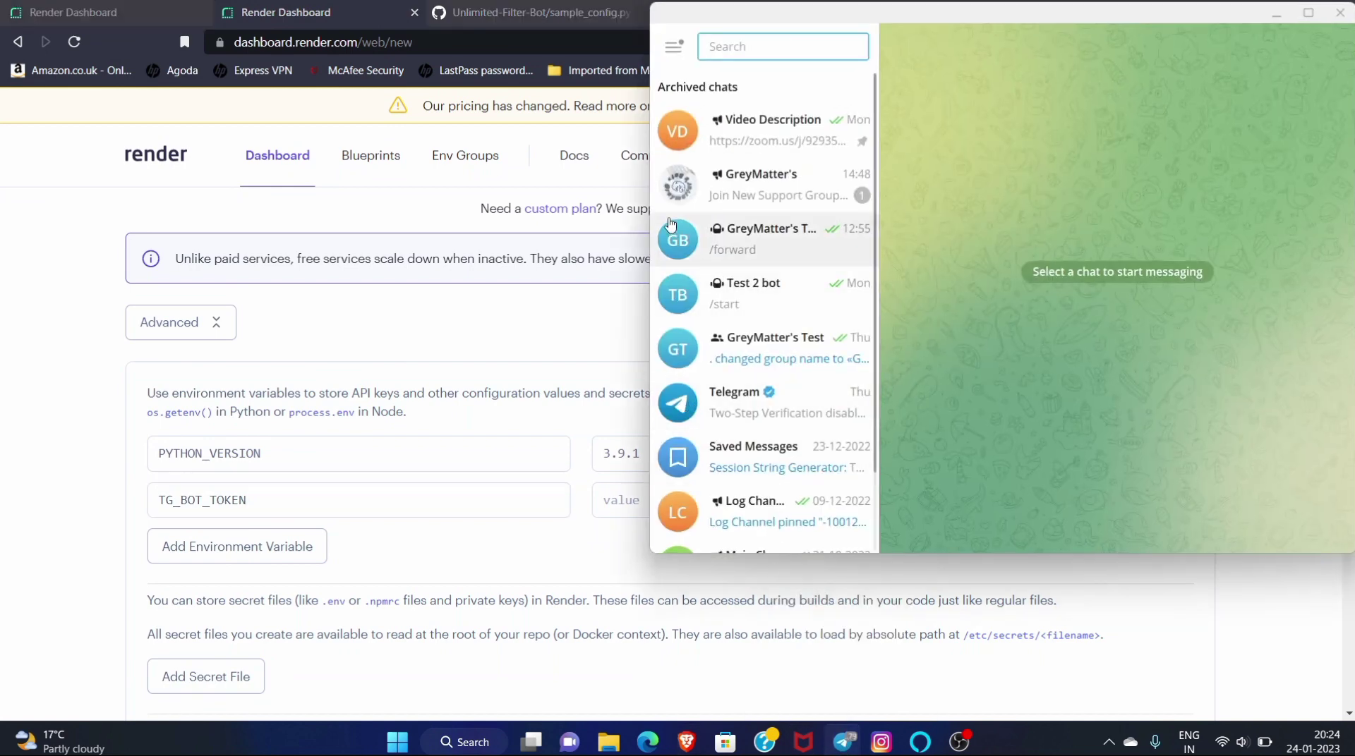
click(674, 46)
click(746, 422)
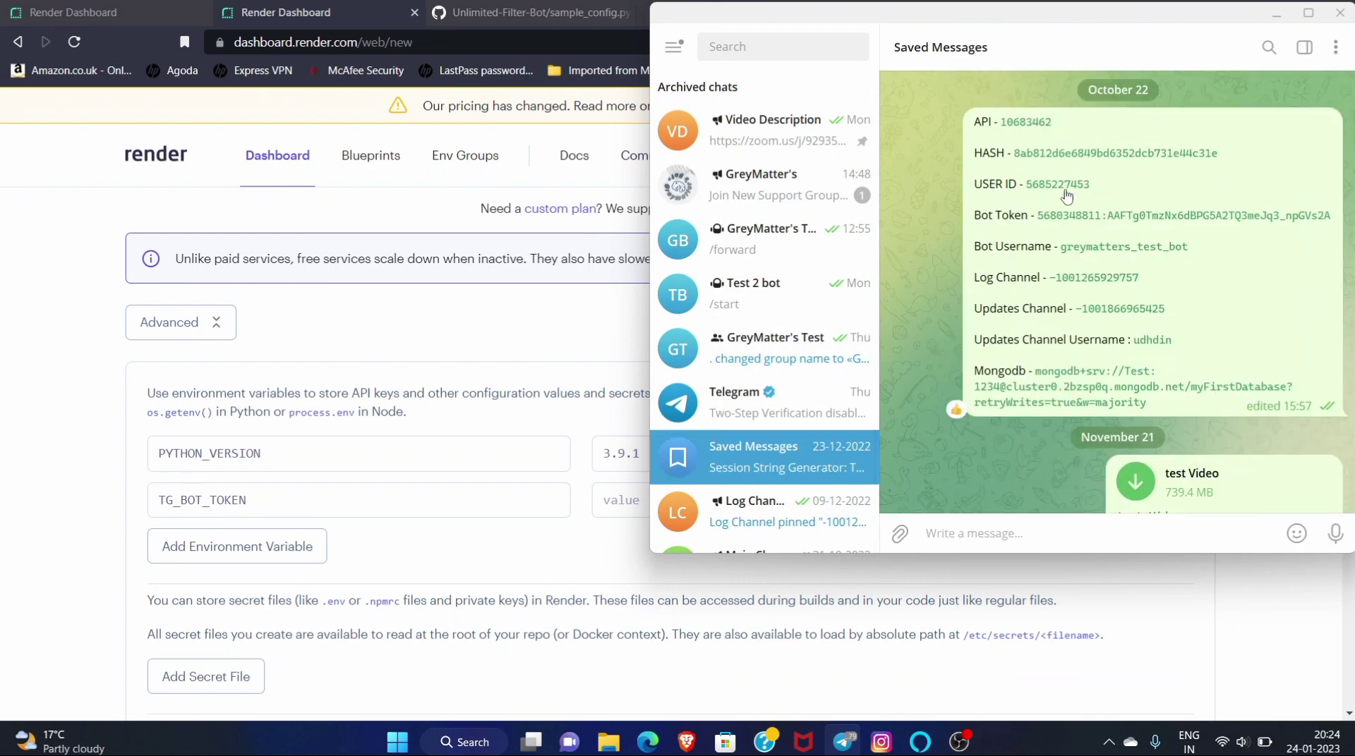
click(1062, 219)
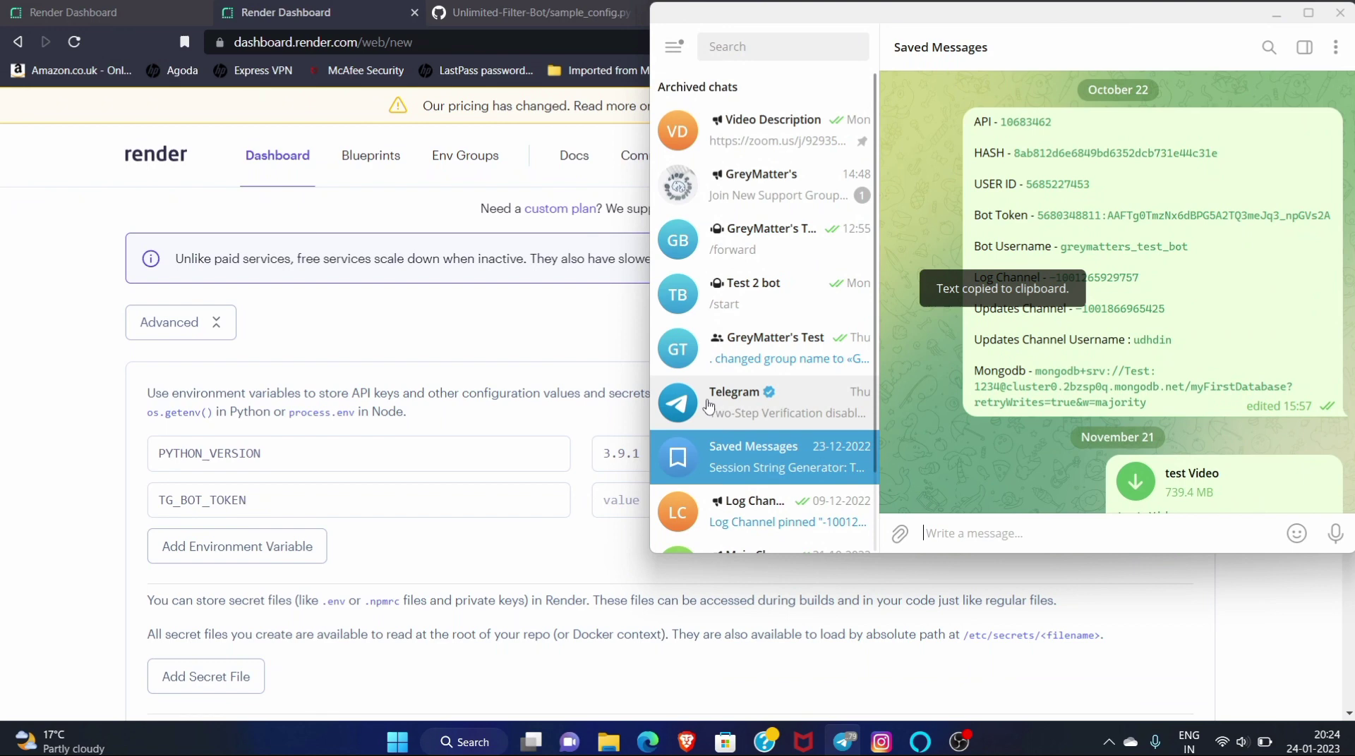
click(621, 498)
key(ctrl+v)
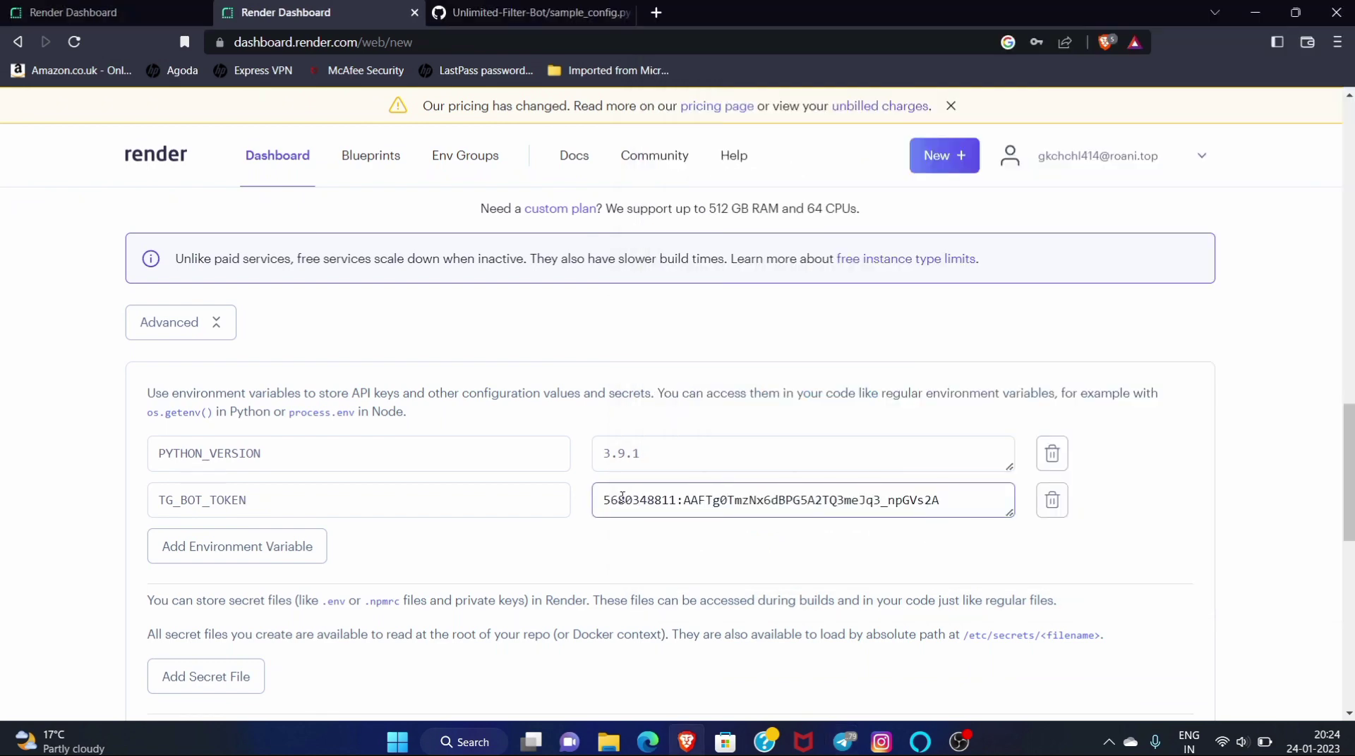
Step: Add a third environment variable row on Render and return to sample_config.py to look up the variable's name
click(216, 561)
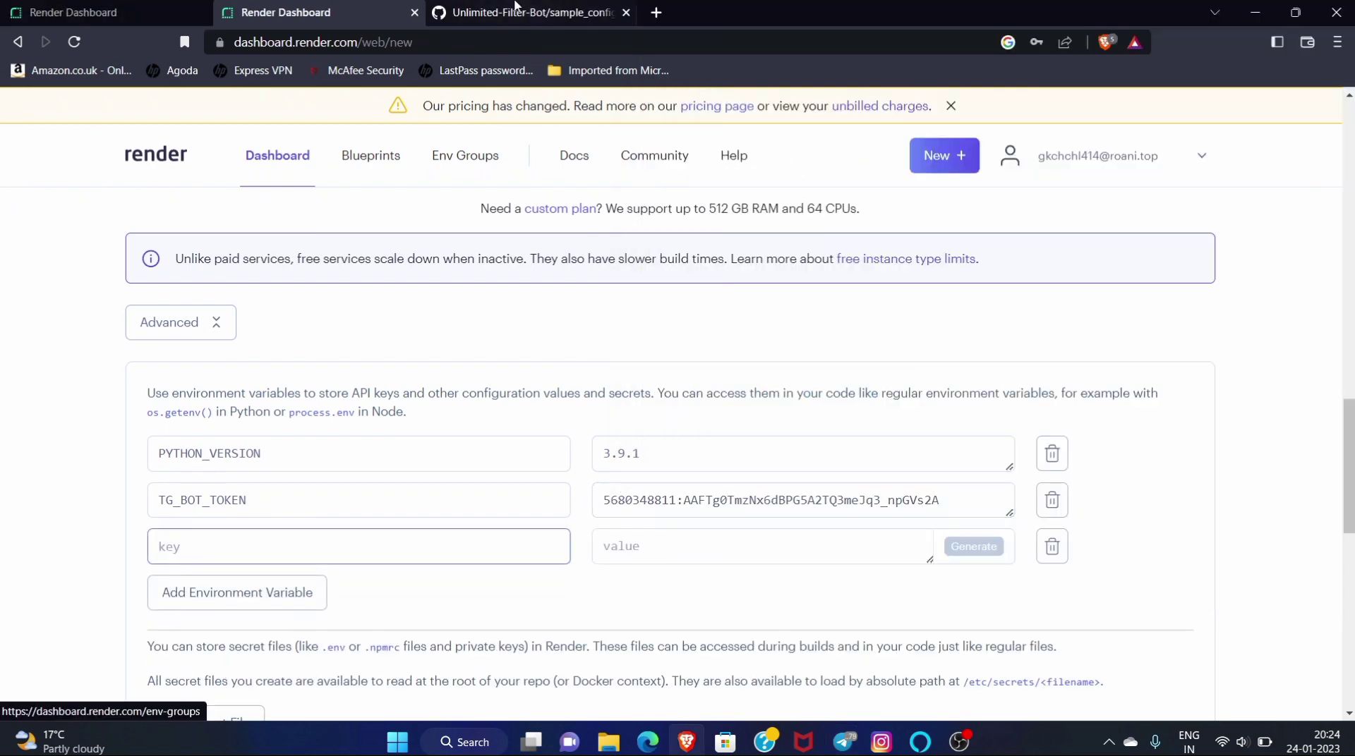
click(516, 10)
scroll(366, 368, down, 1)
scroll(366, 368, up, 3)
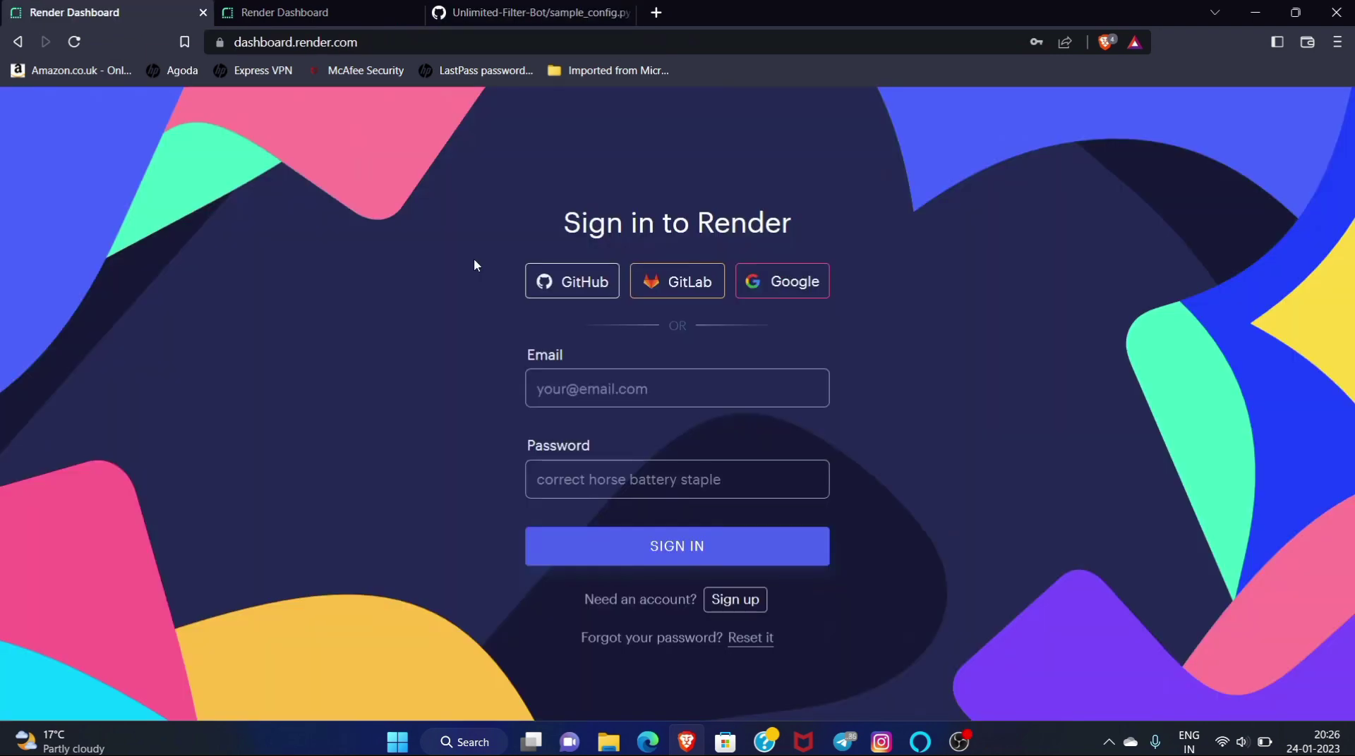
Step: Compare the environment variables filled in on Render with sample_config.py to find which one follows AUTH_USERS
click(477, 7)
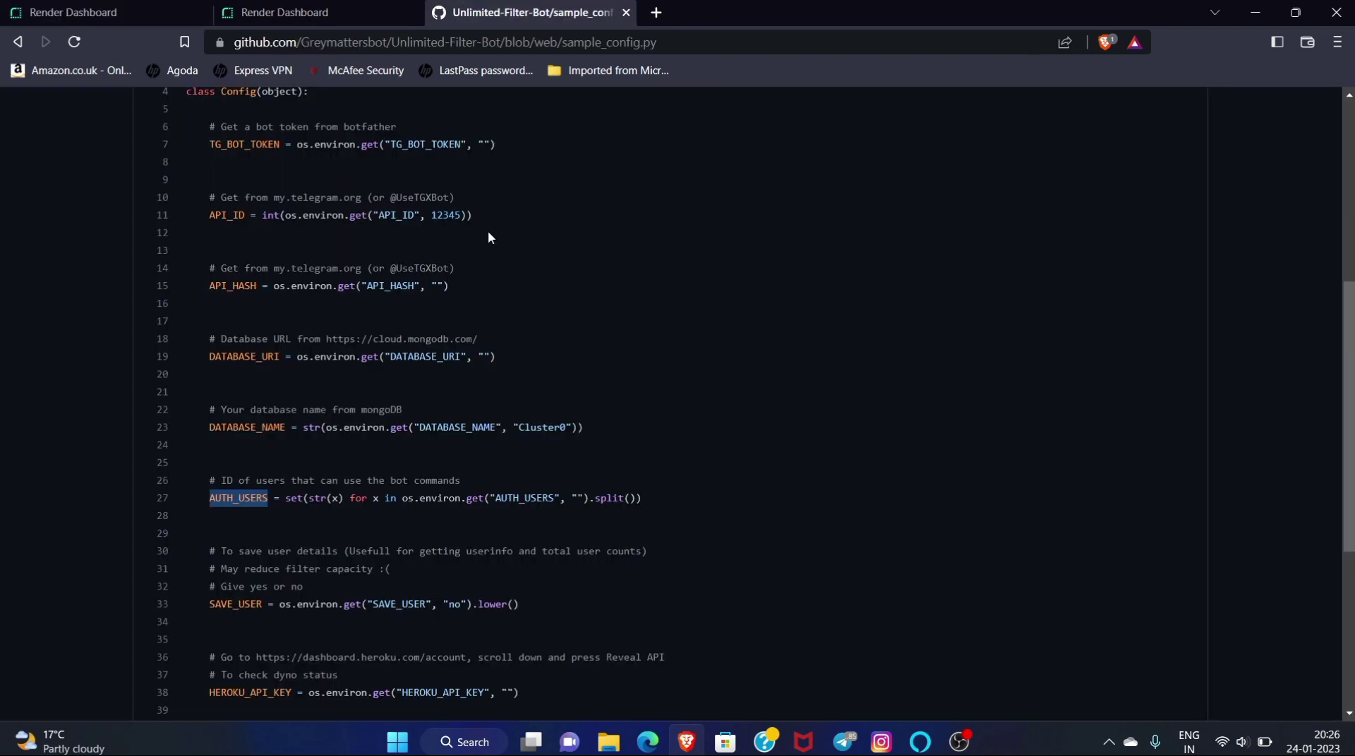
click(311, 9)
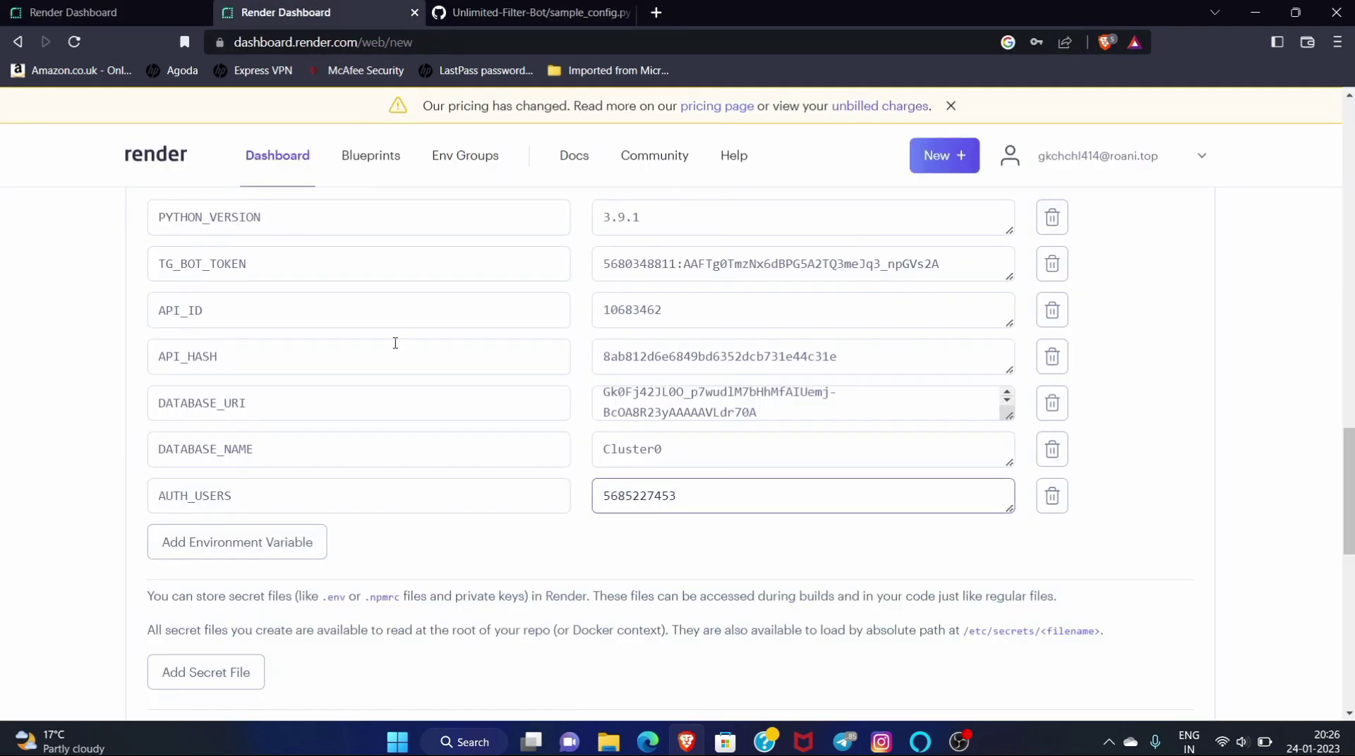
scroll(414, 463, up, 1)
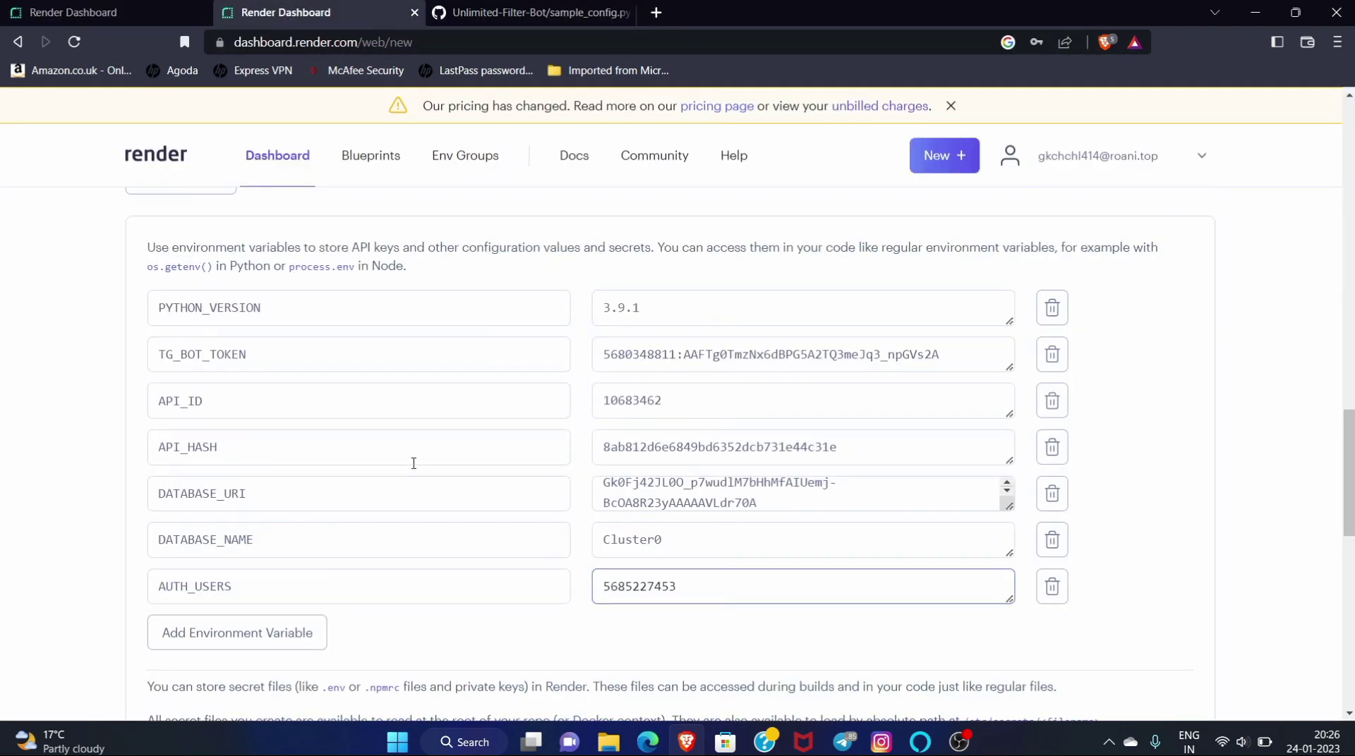
click(541, 7)
scroll(419, 393, down, 1)
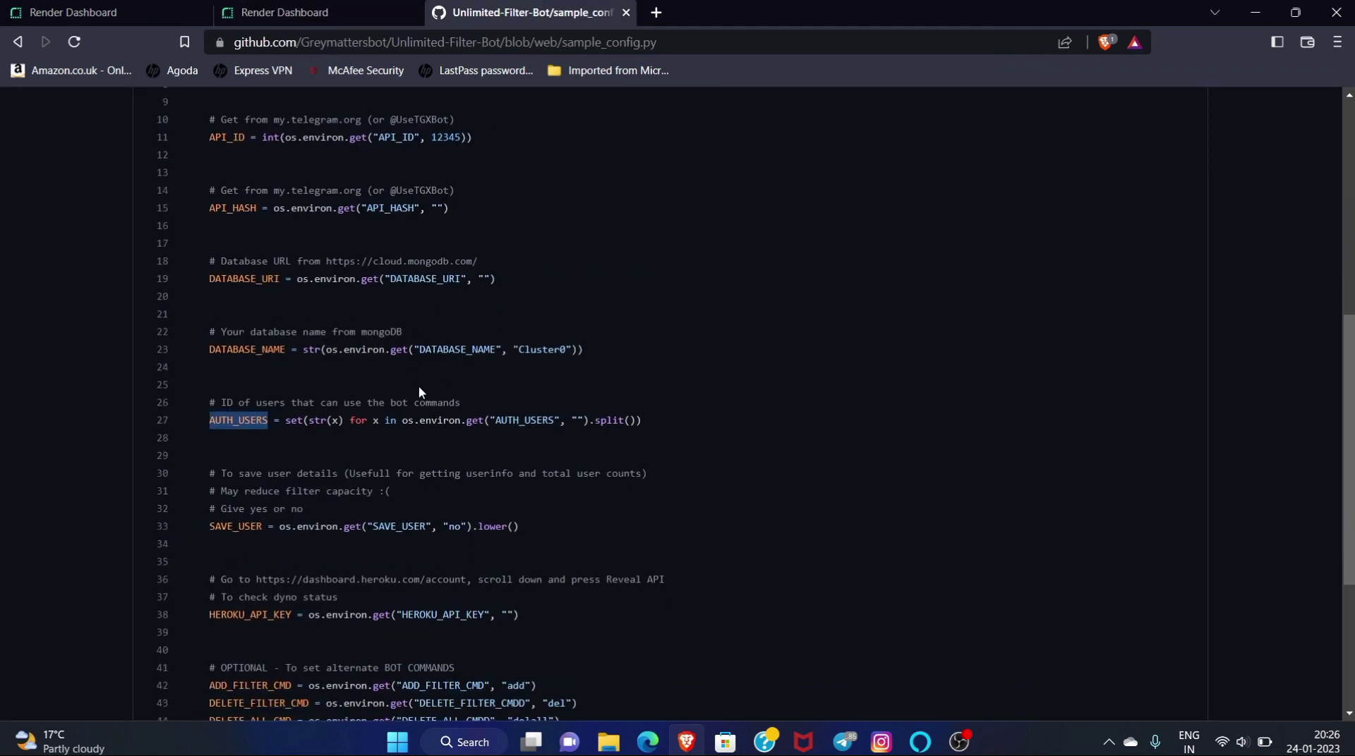
scroll(355, 504, down, 1)
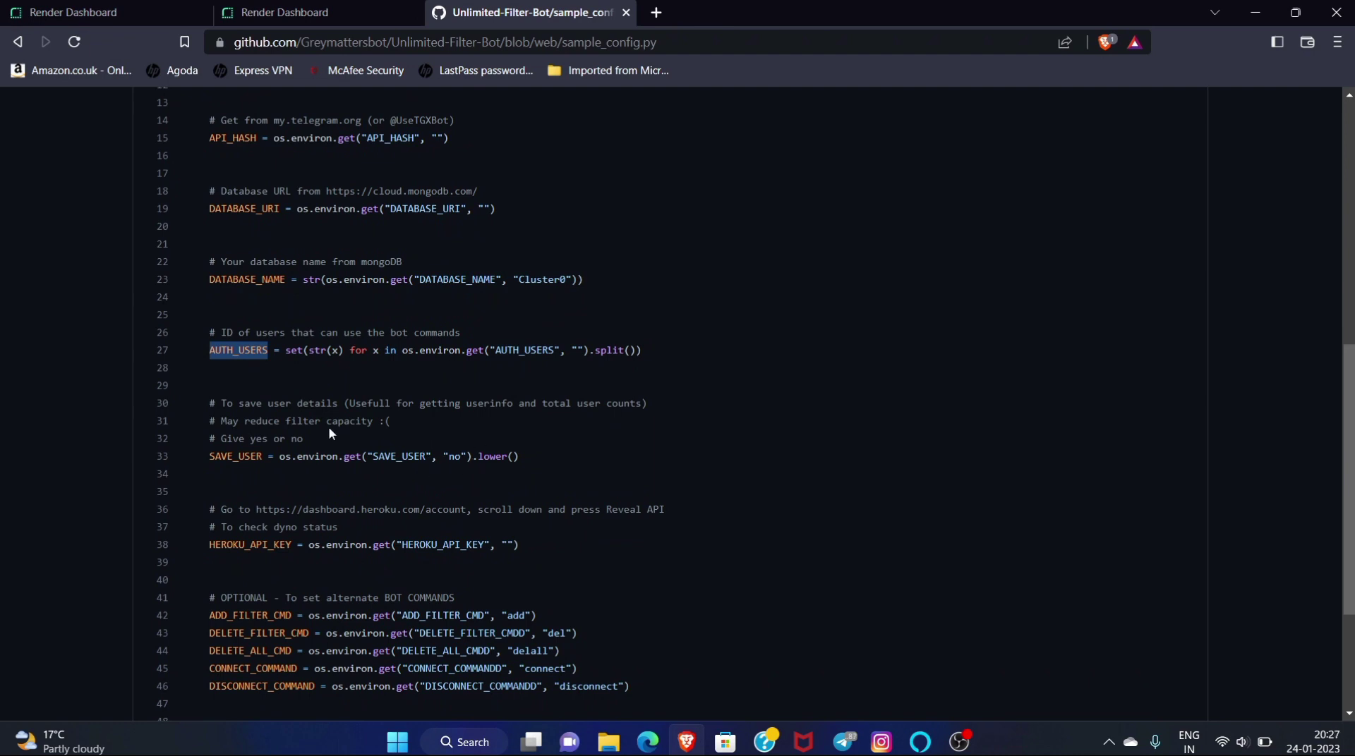
Step: Copy SAVE_USER from sample_config.py and enter it as the key of a new environment variable on Render
click(209, 459)
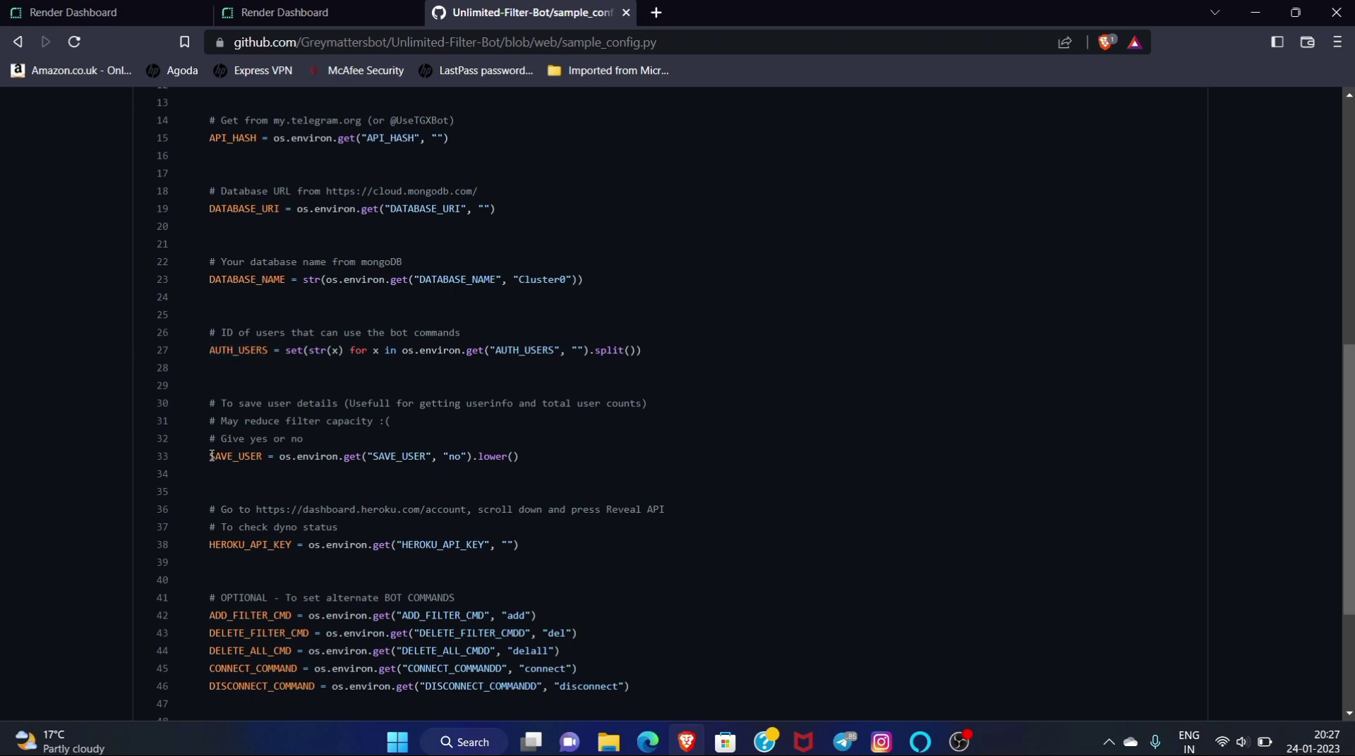
drag(207, 456, 262, 463)
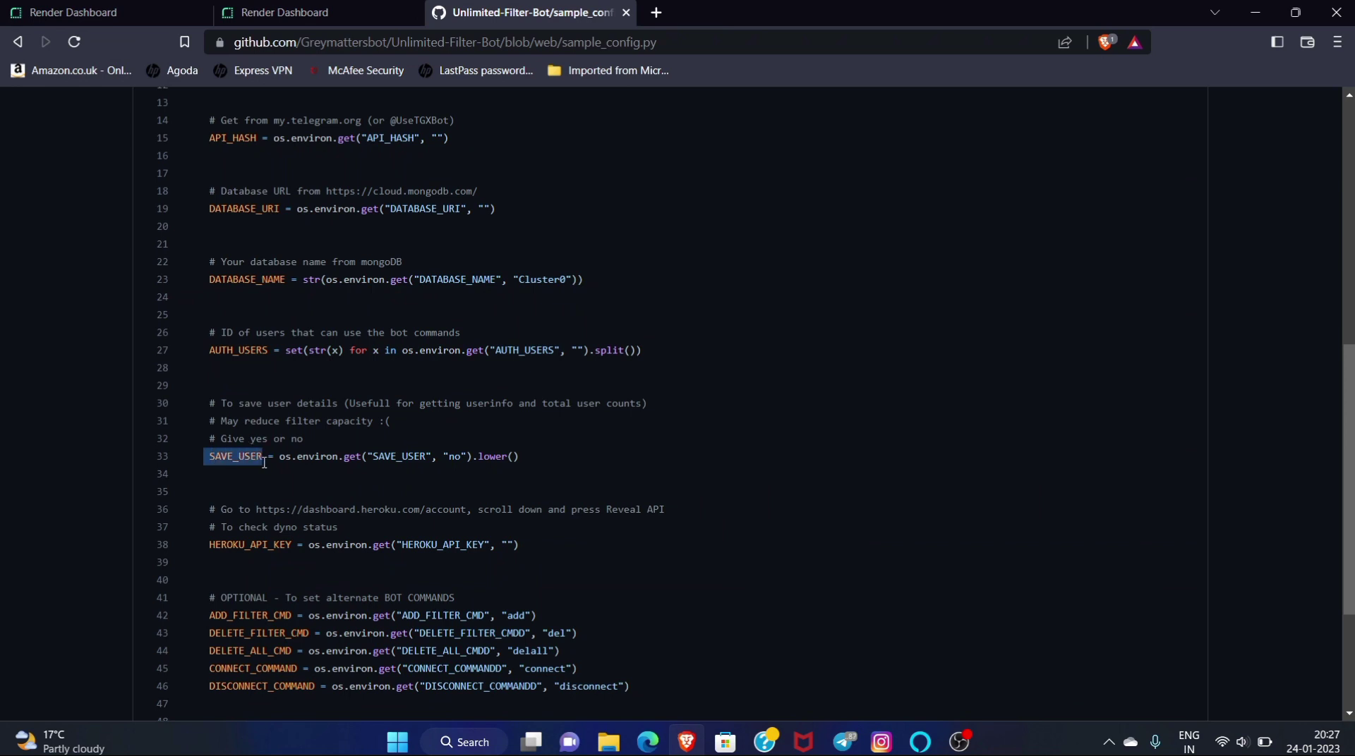
click(264, 462)
drag(211, 455, 262, 459)
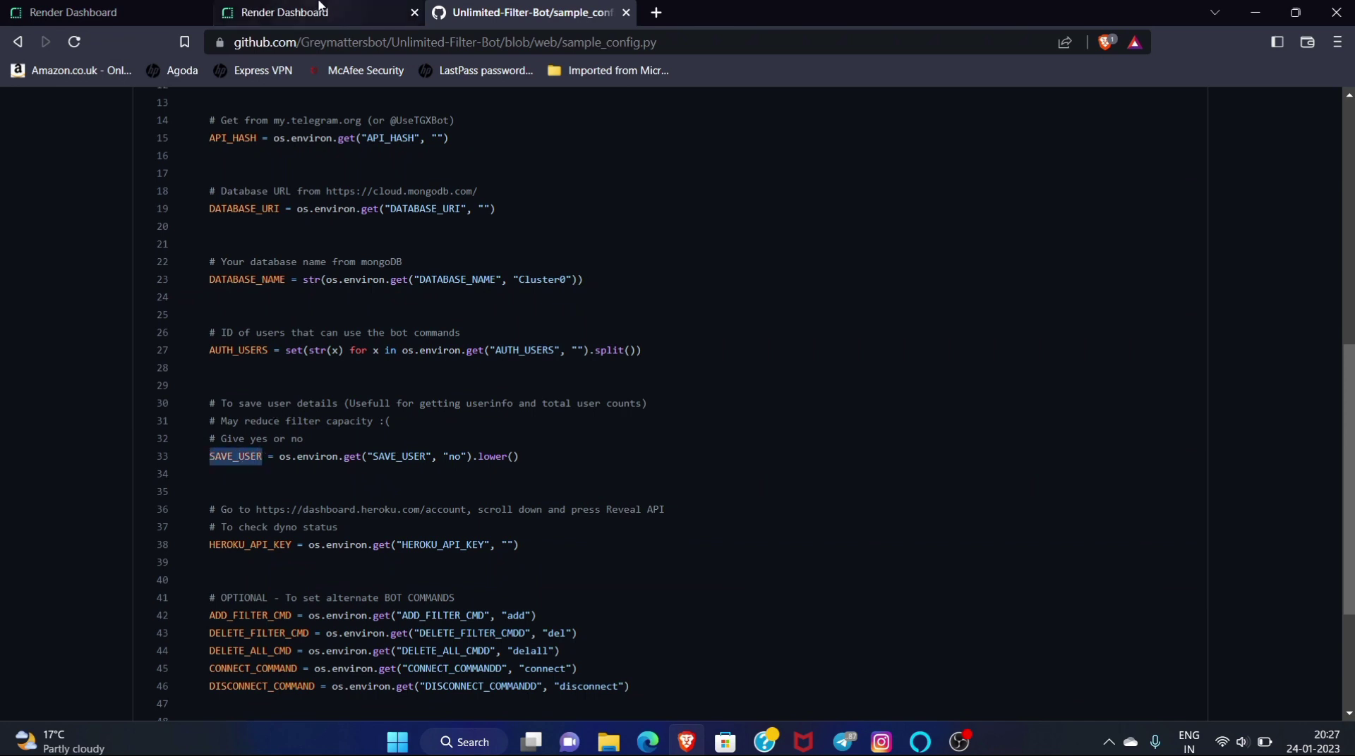
click(353, 13)
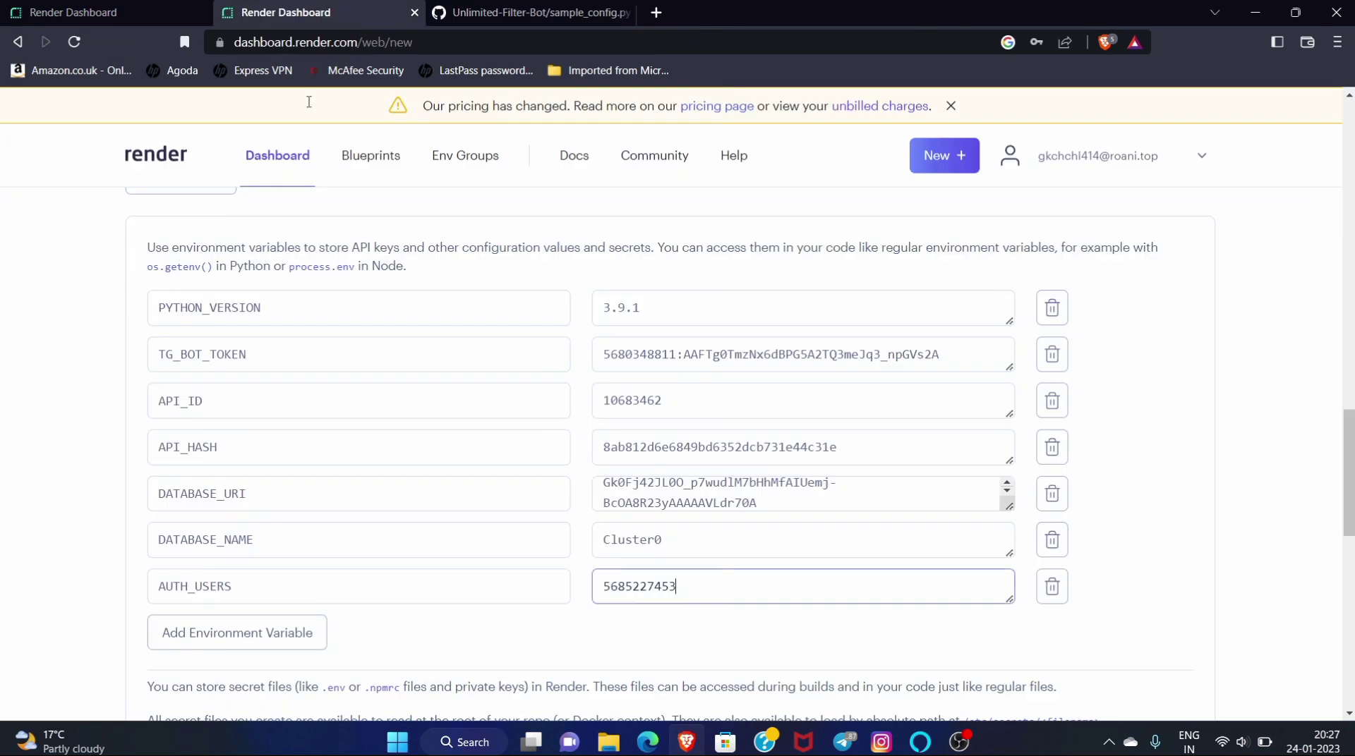
click(298, 633)
key(ctrl+v)
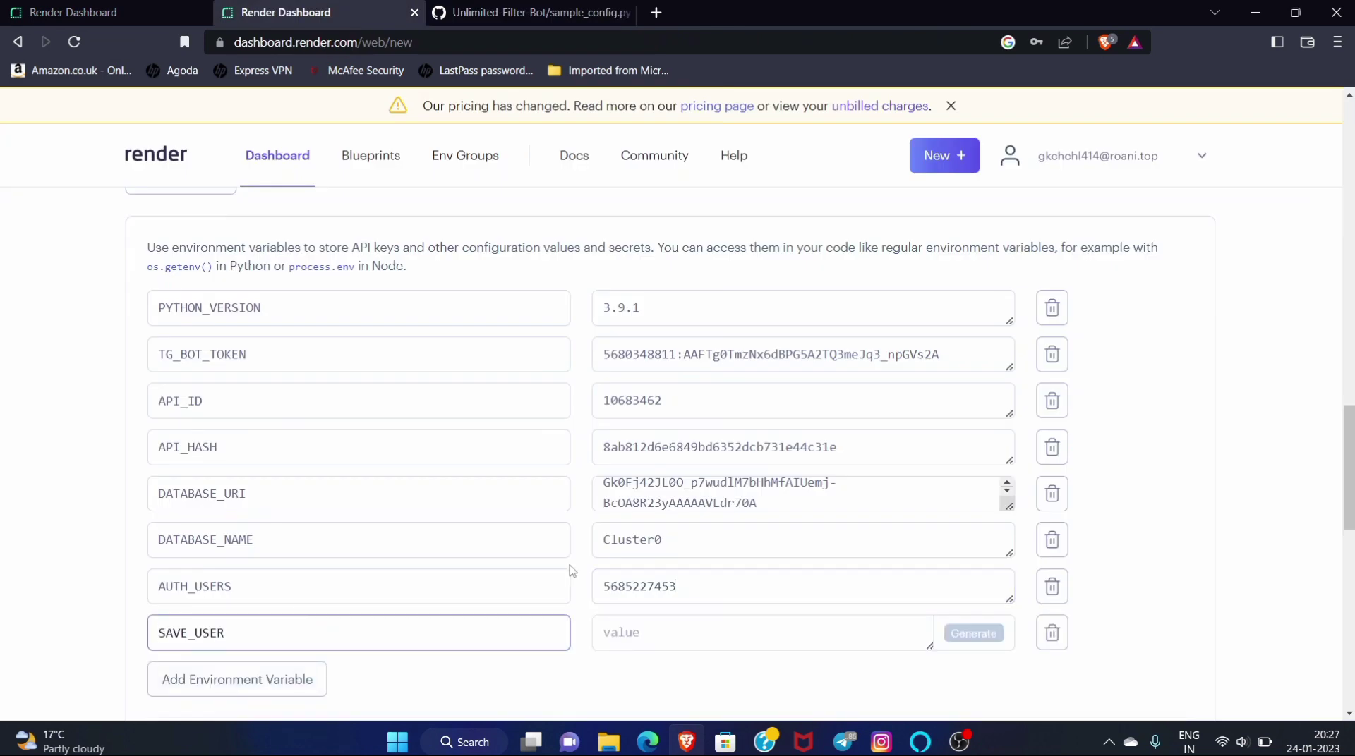
Step: Set the value of SAVE_USER to no on Render and check sample_config.py for any further required variables
click(671, 621)
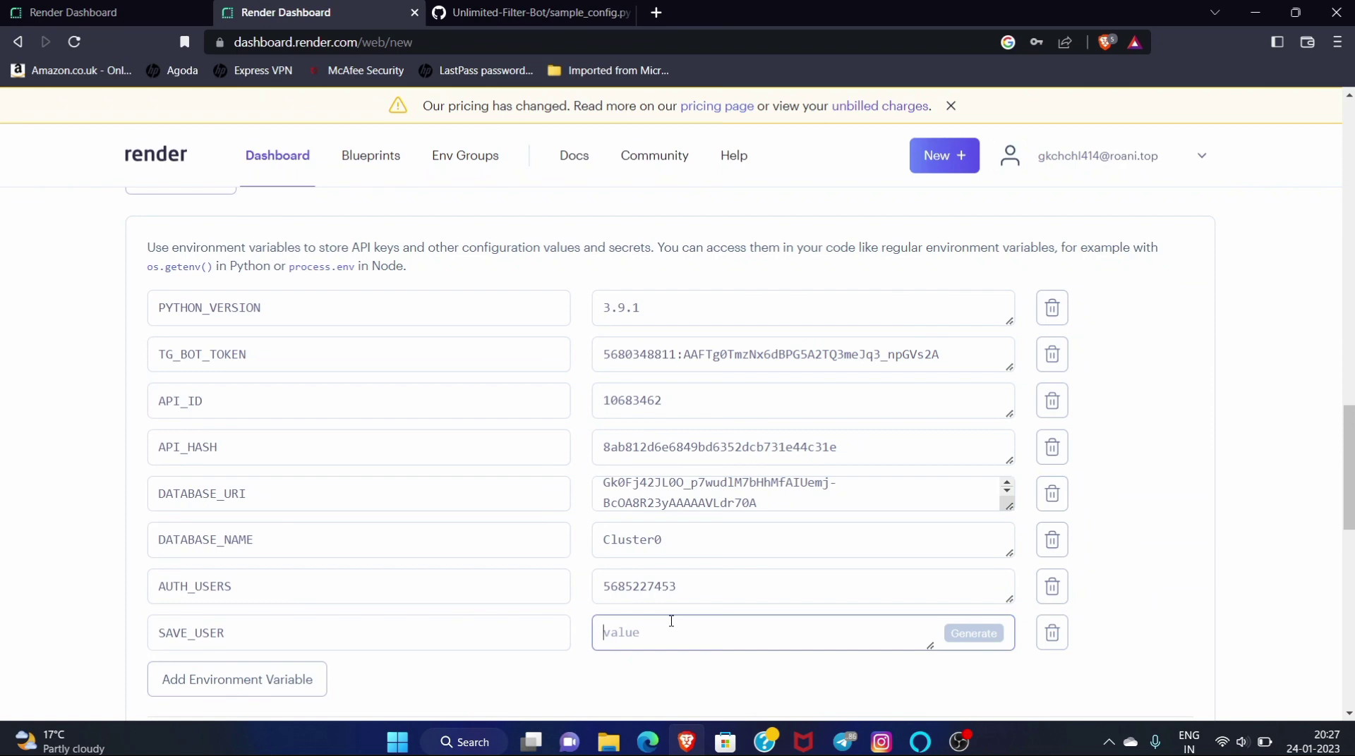
text(no)
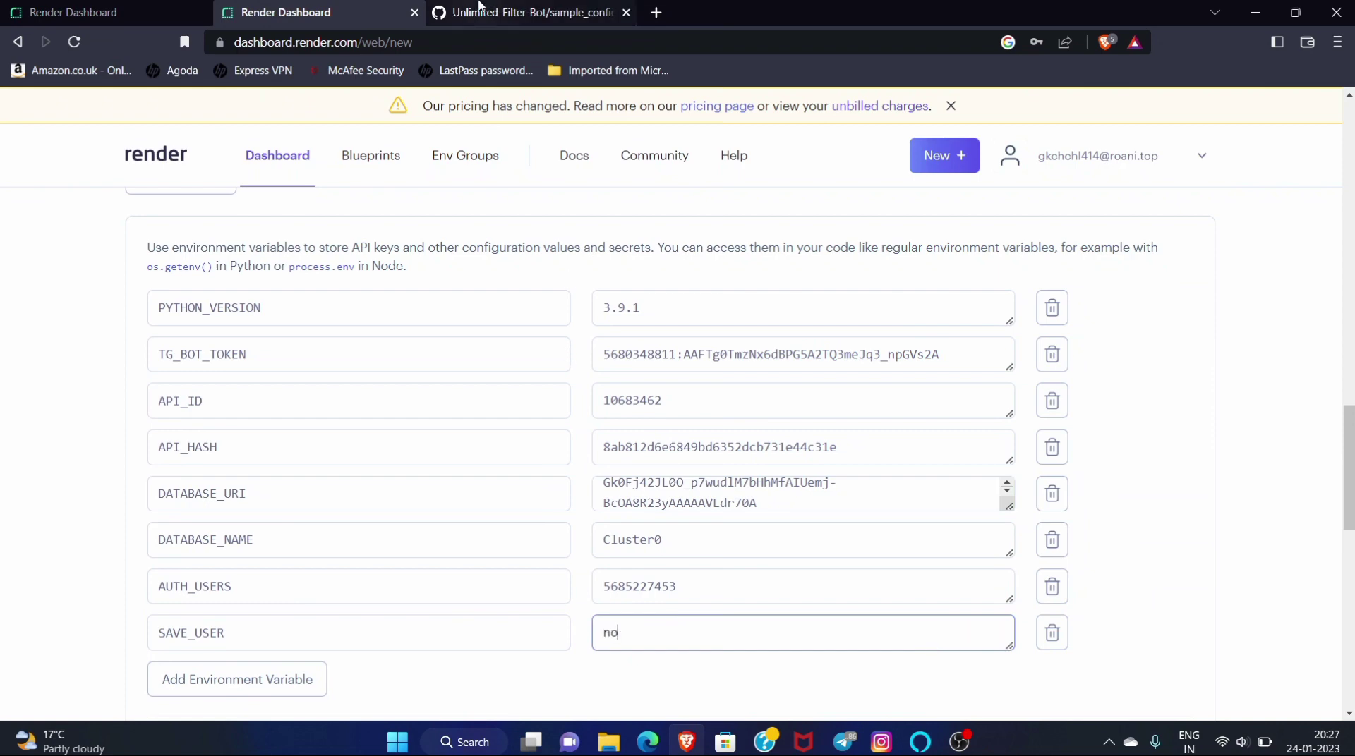
click(508, 12)
scroll(341, 265, down, 2)
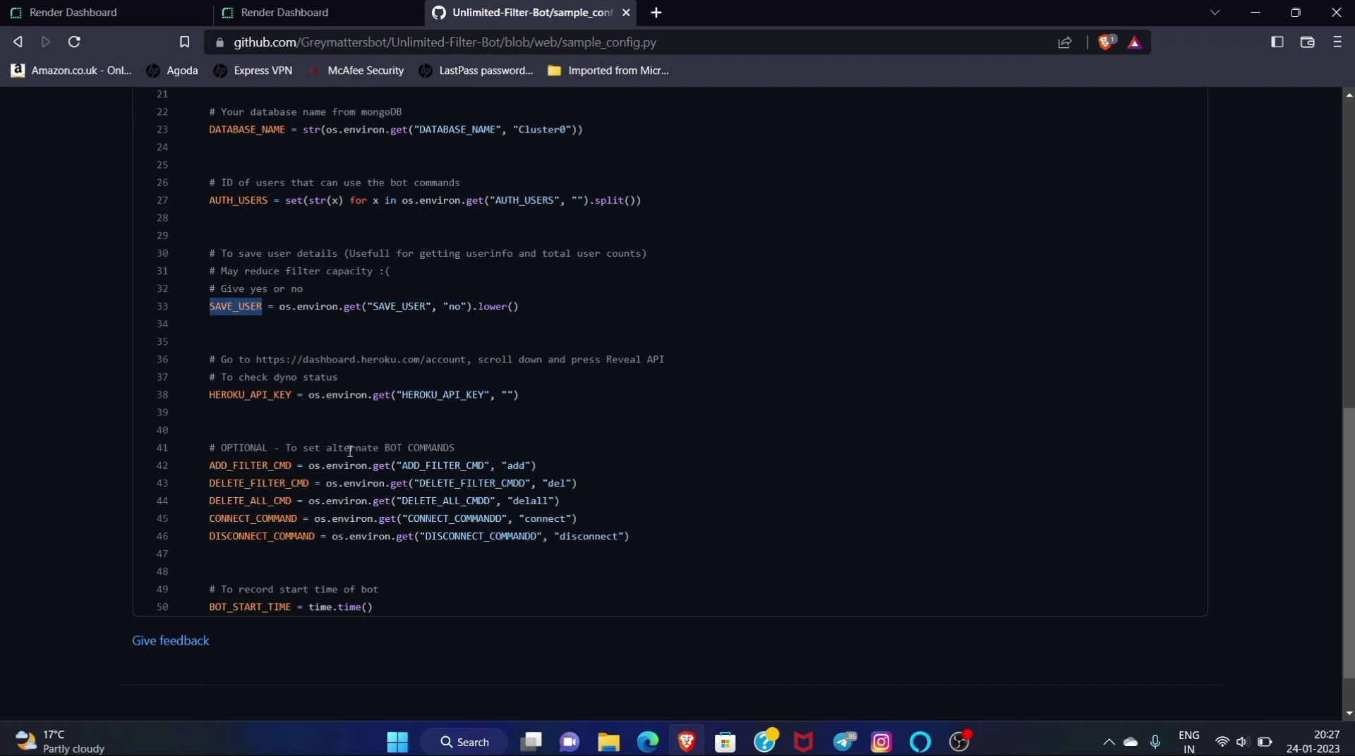
Step: Set Auto-Deploy to No in the new web service form on Render
click(317, 12)
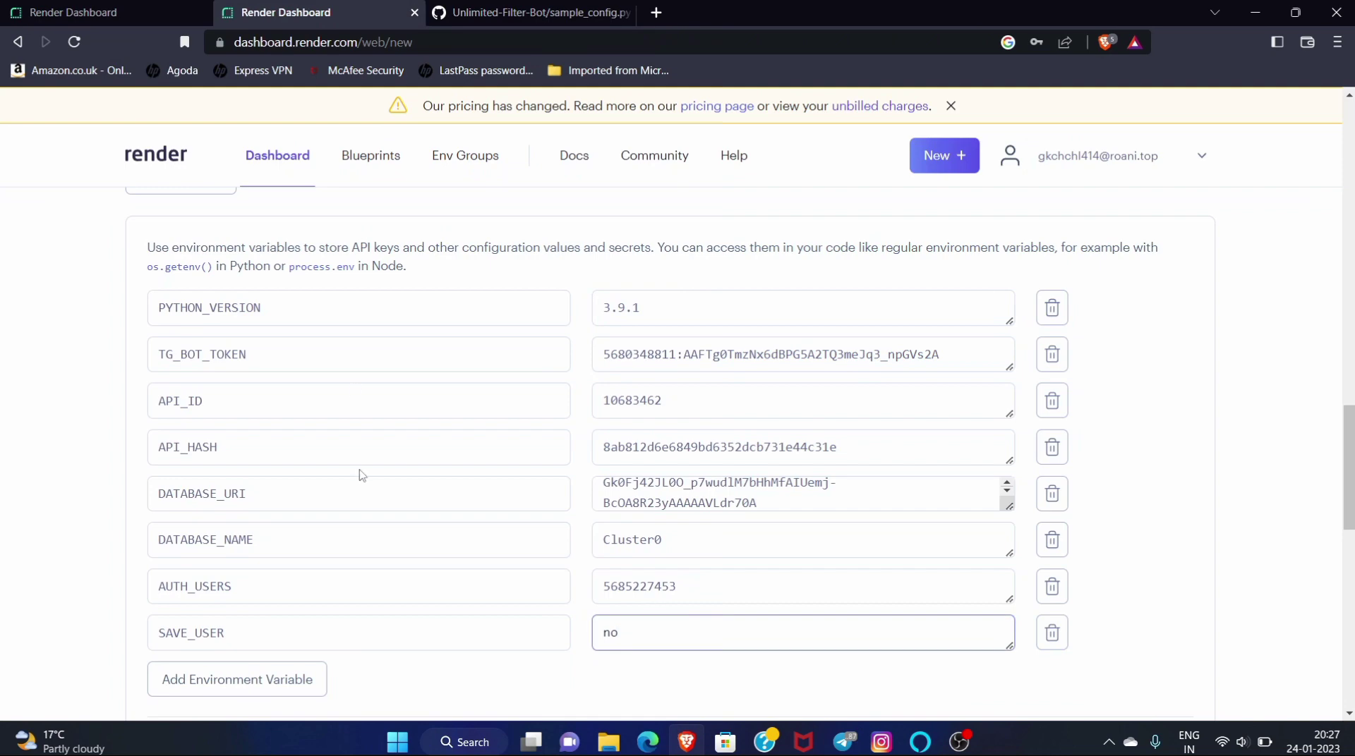
scroll(358, 475, down, 2)
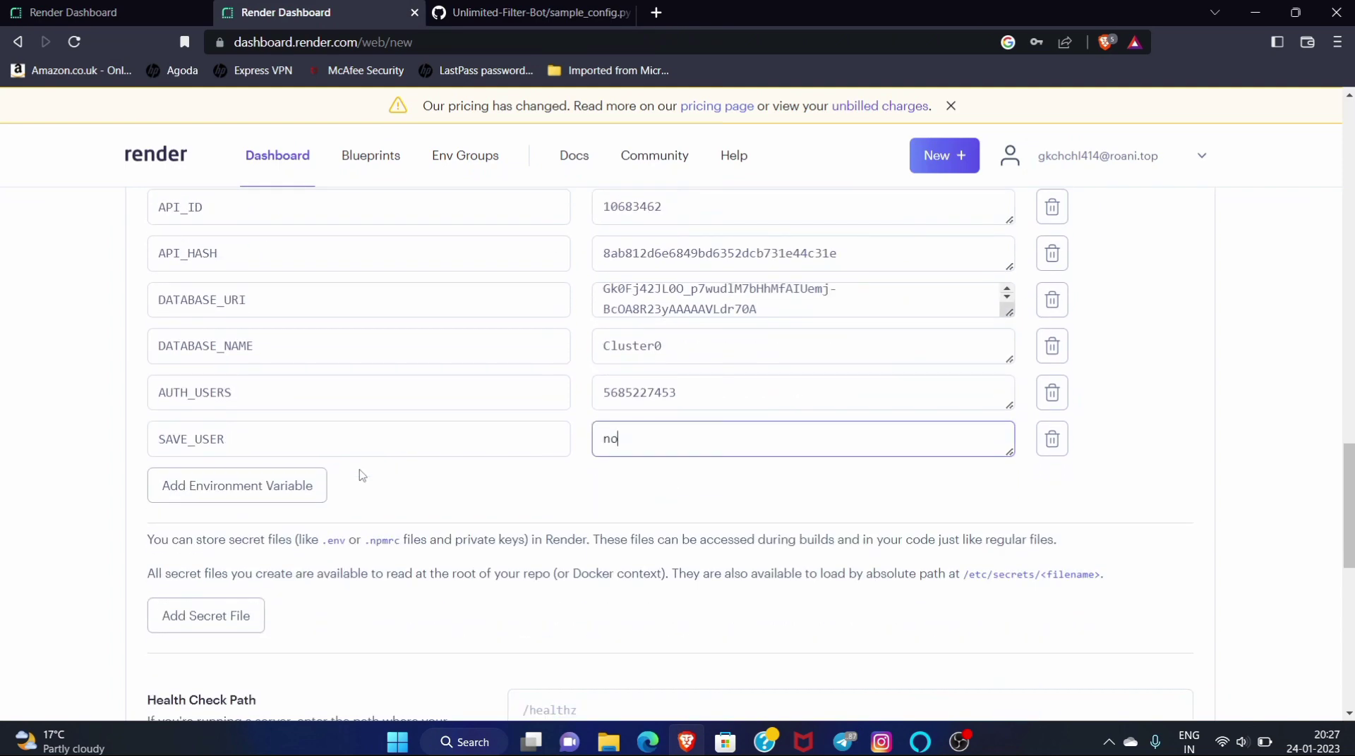
scroll(359, 474, down, 5)
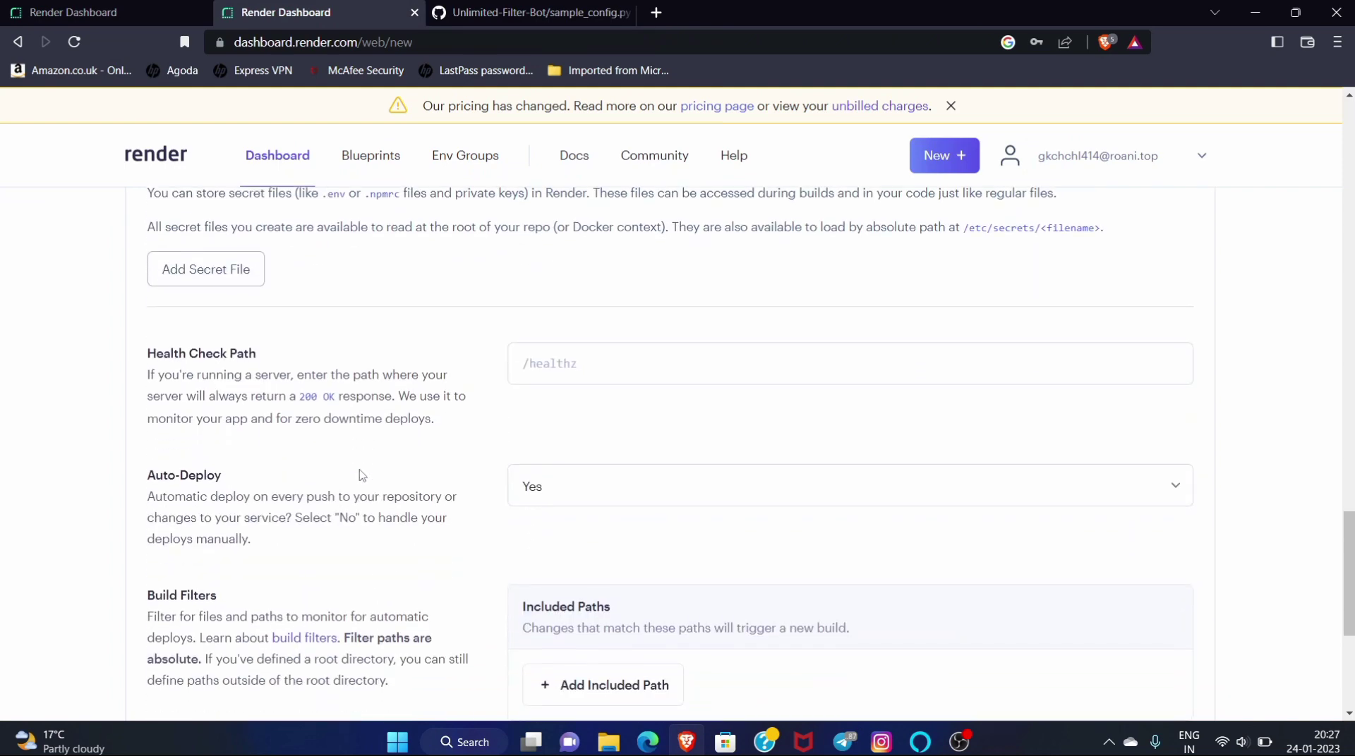
scroll(358, 474, down, 1)
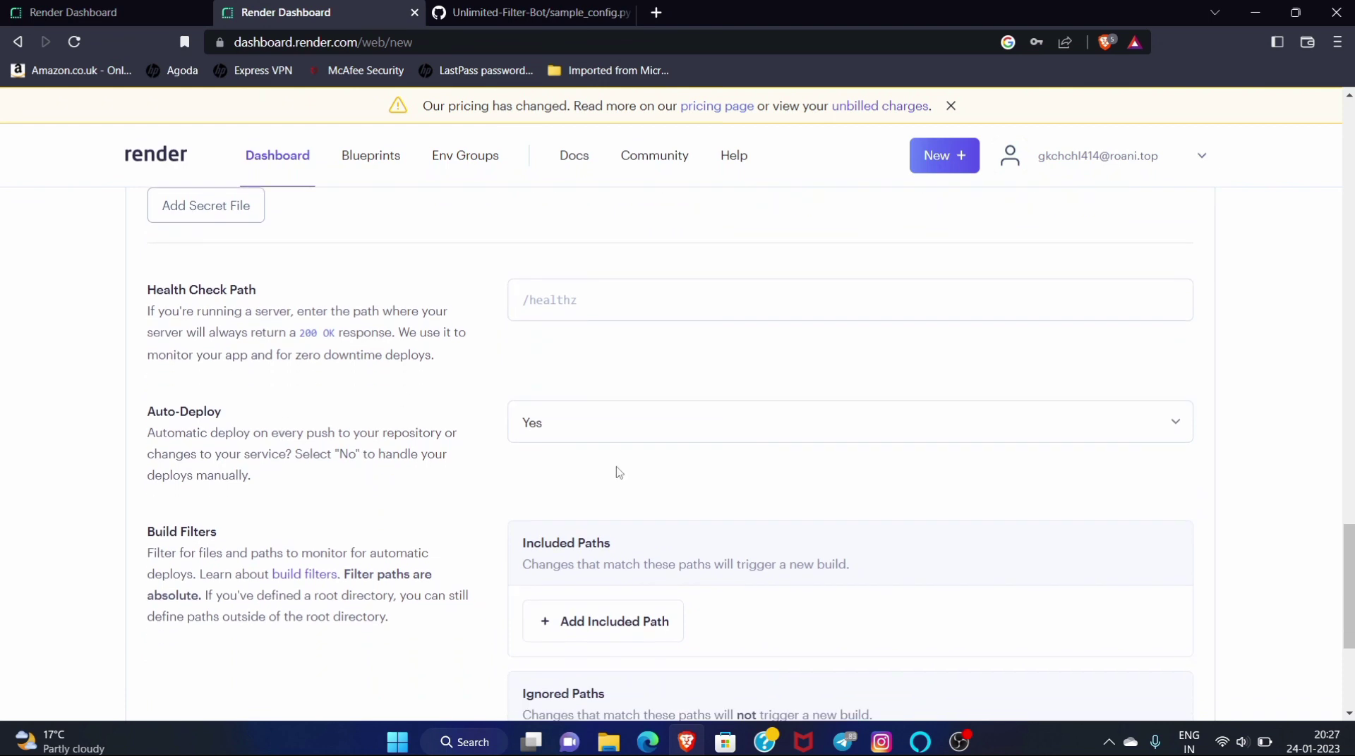
click(764, 444)
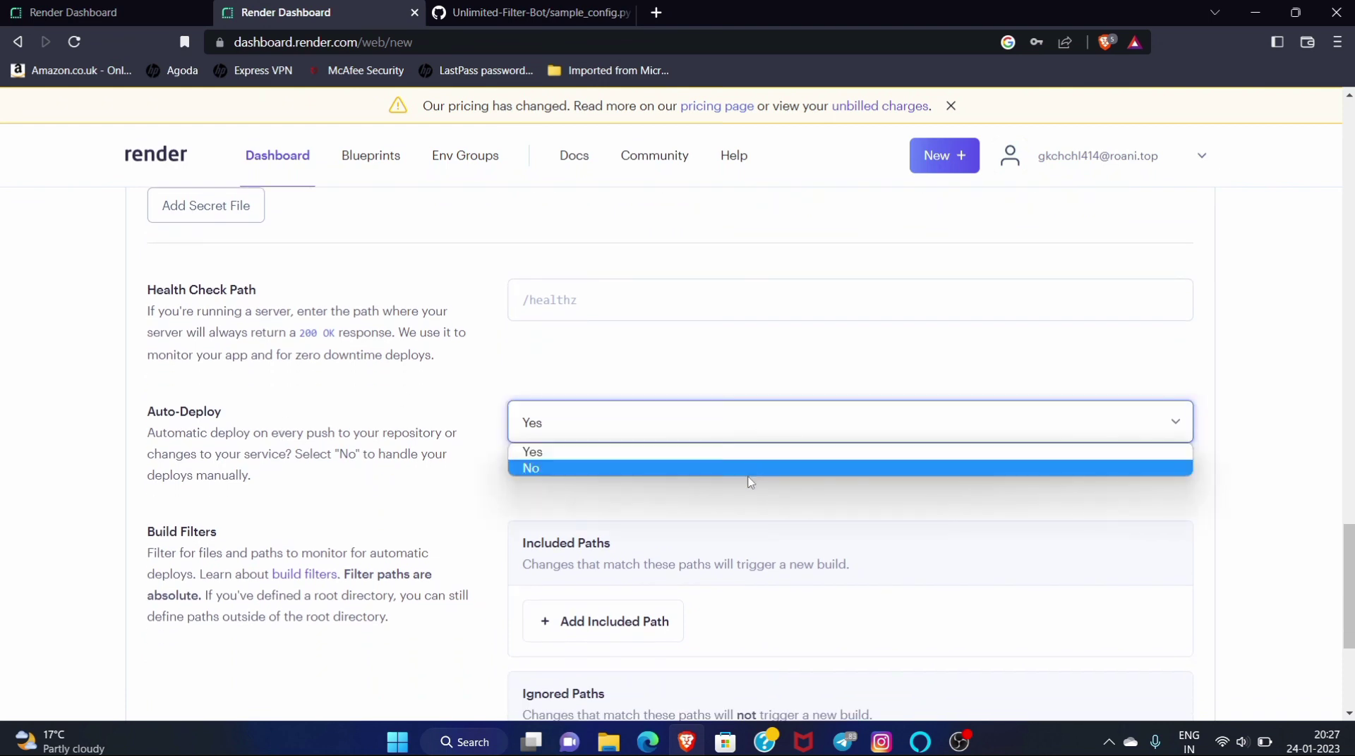
click(750, 472)
scroll(750, 483, down, 4)
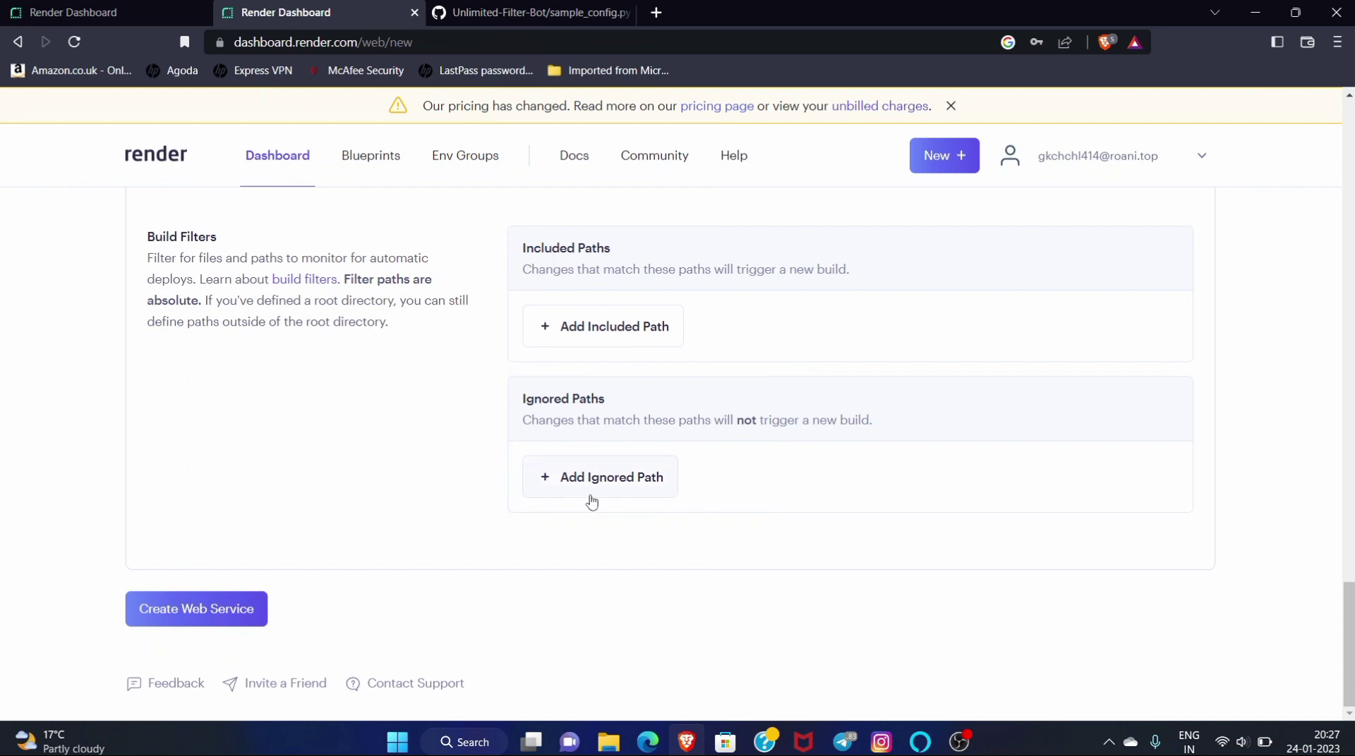
Step: Review the remaining settings and create the web service
scroll(389, 341, up, 5)
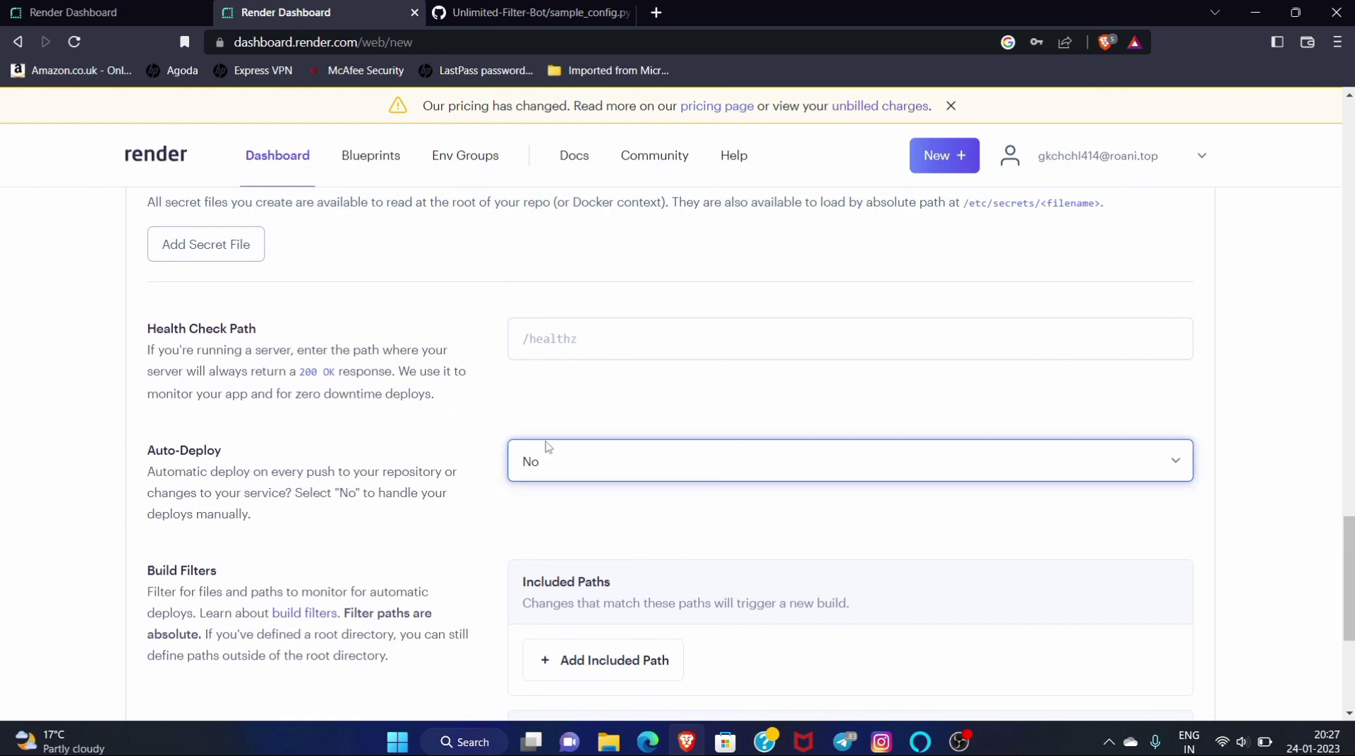
scroll(308, 341, down, 5)
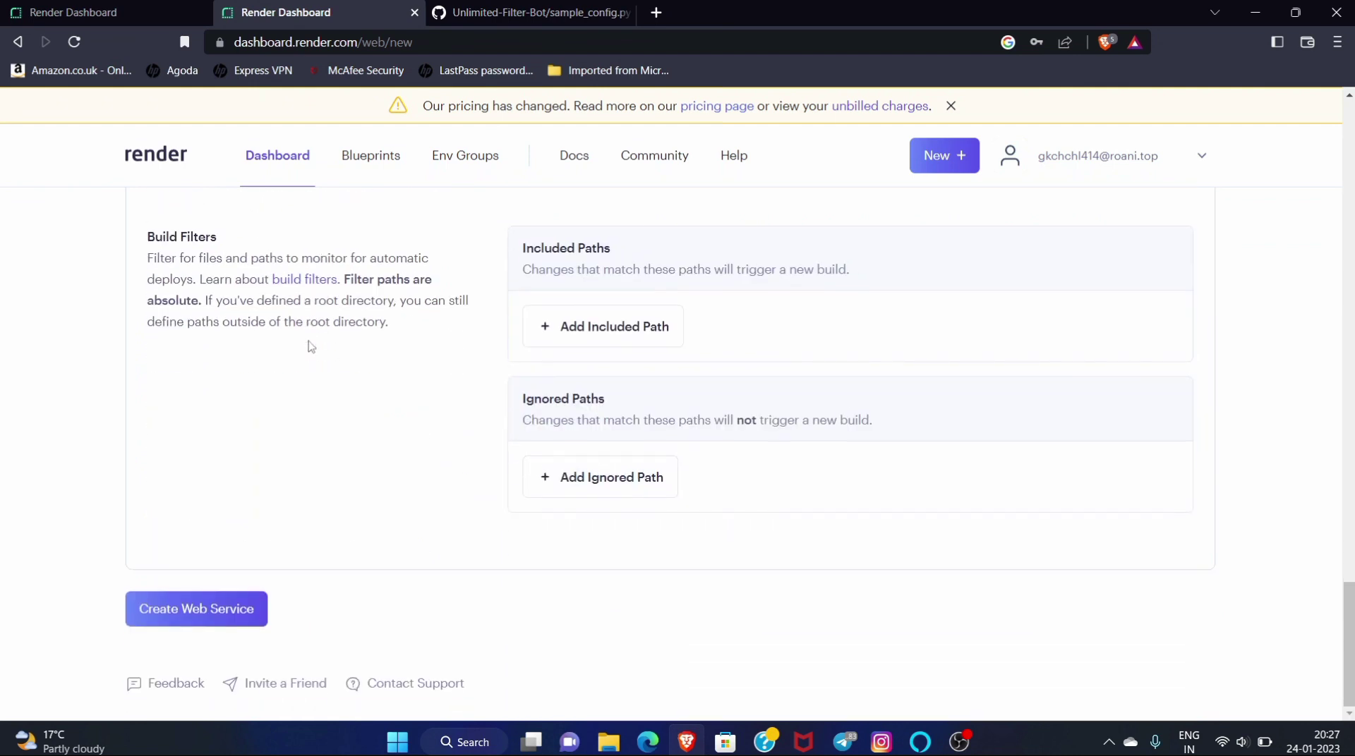
click(186, 611)
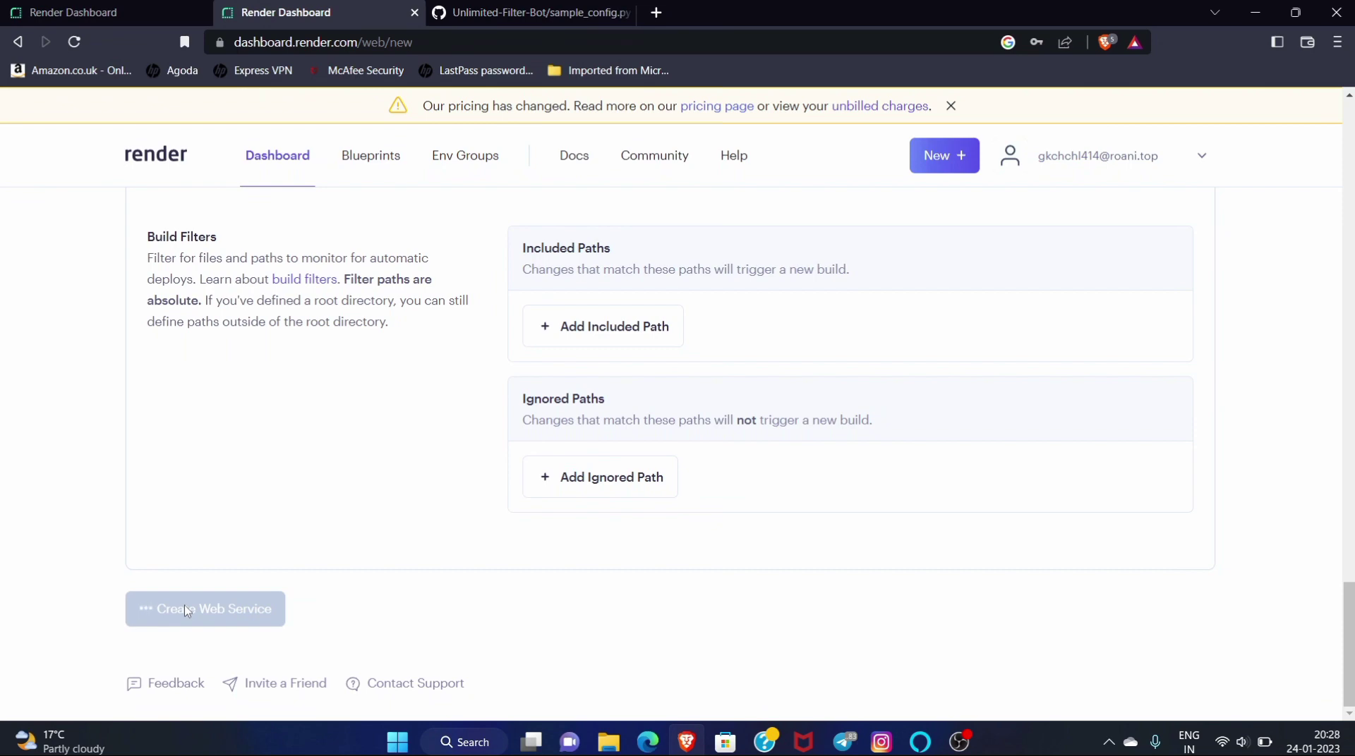
scroll(308, 520, up, 10)
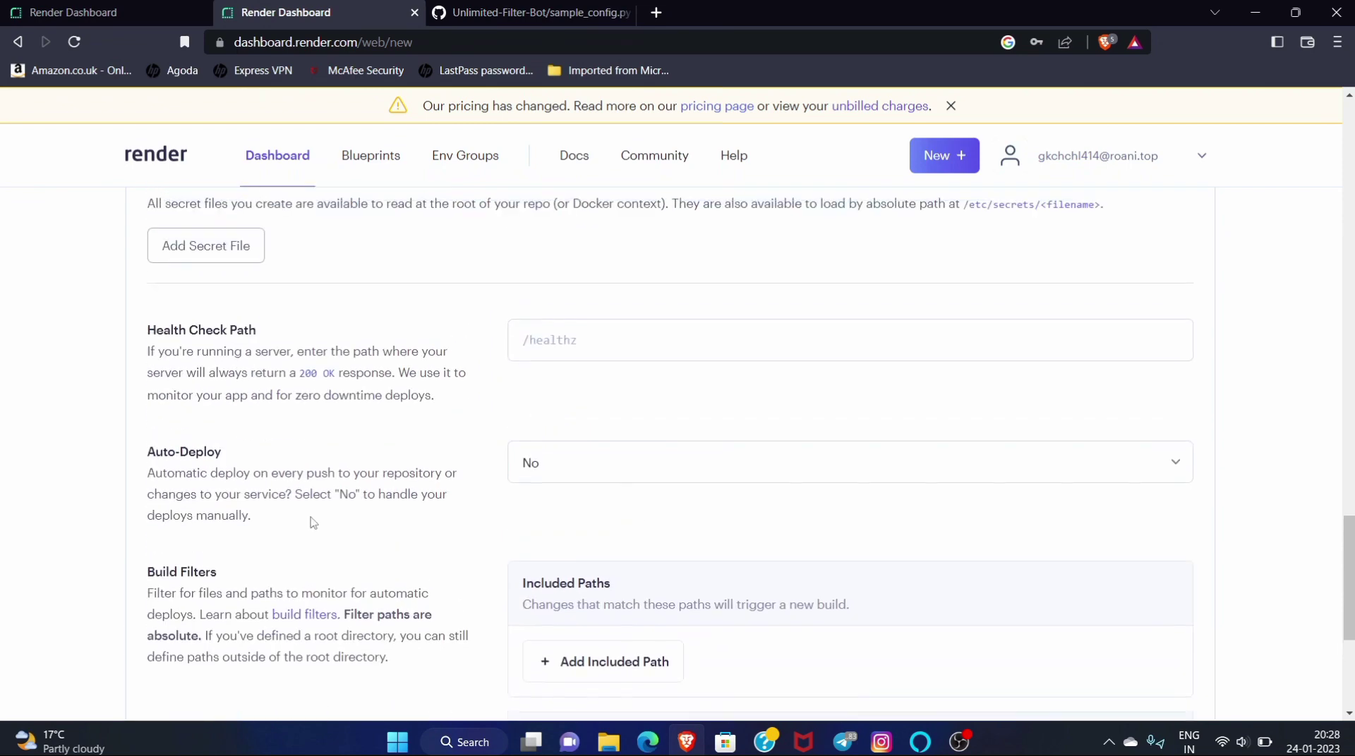
scroll(311, 517, up, 15)
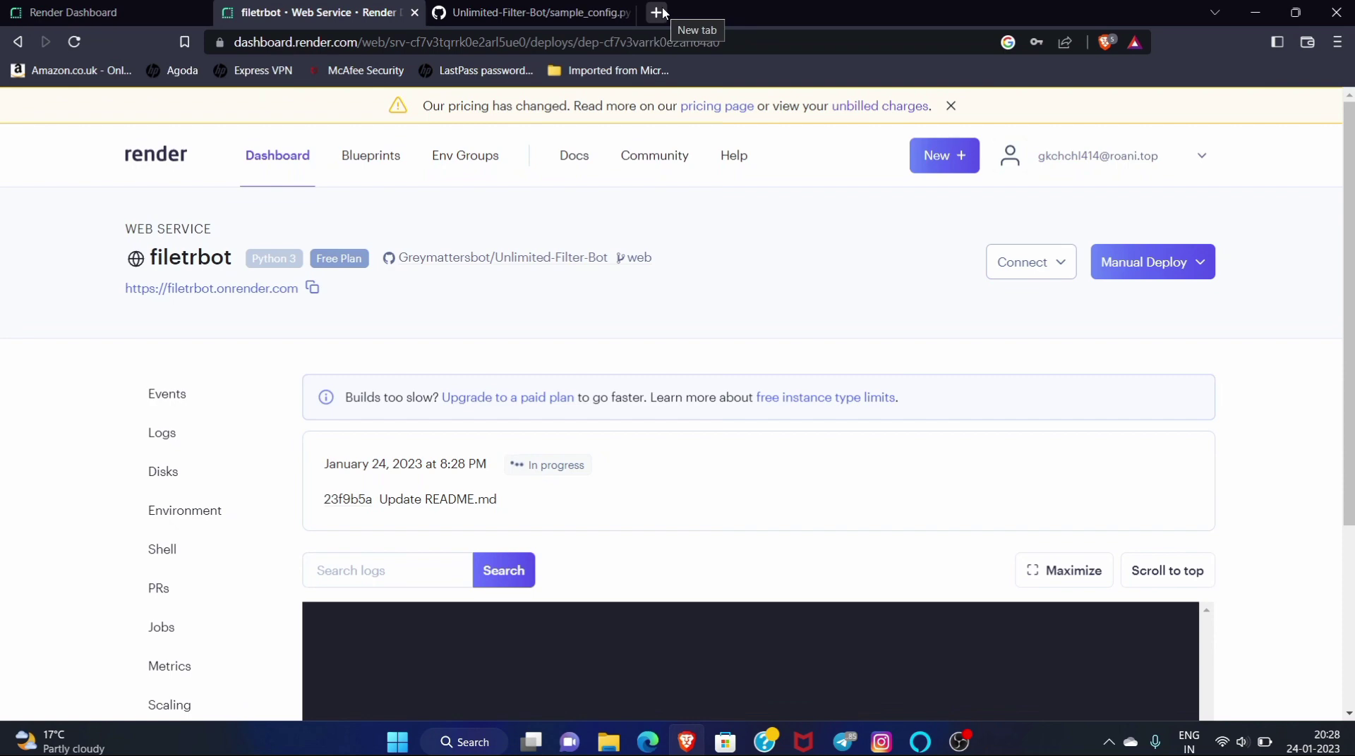
Step: Find UptimeRobot in a new browser tab and open its account dashboard
click(657, 12)
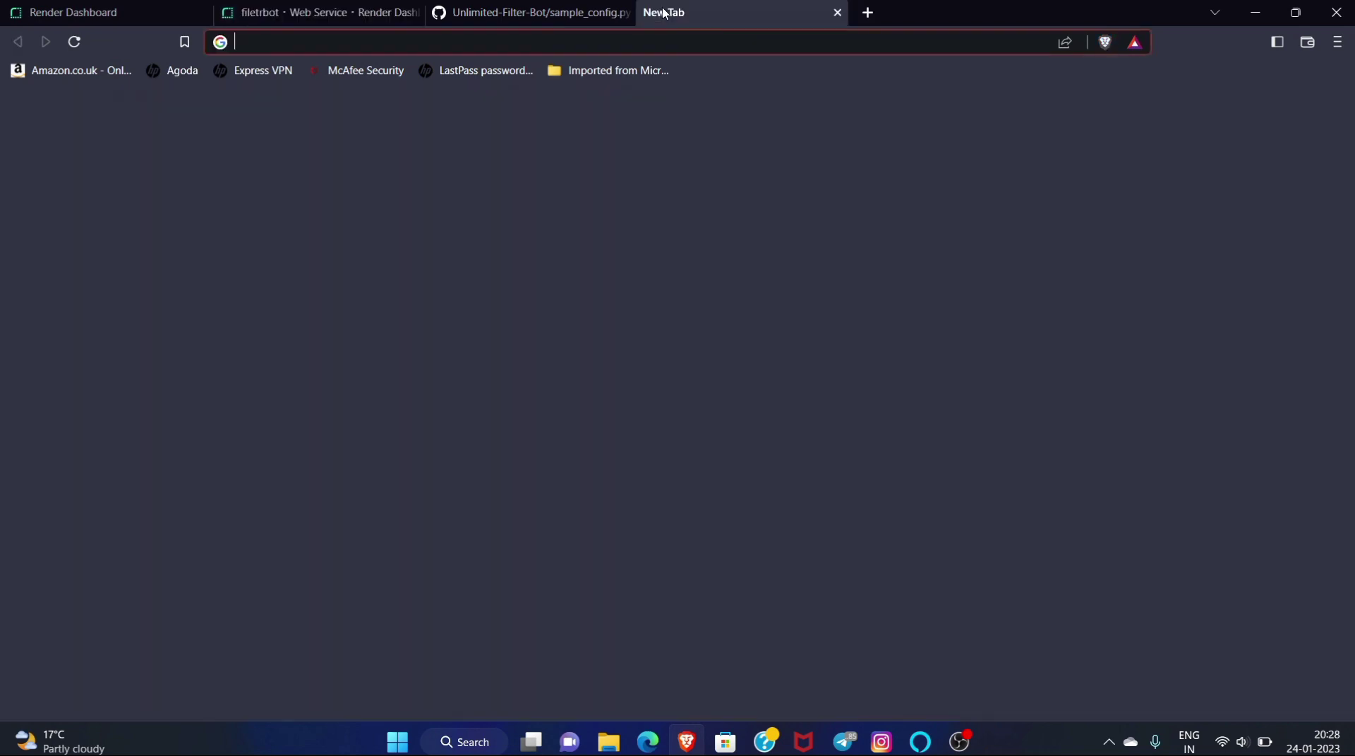
click(534, 46)
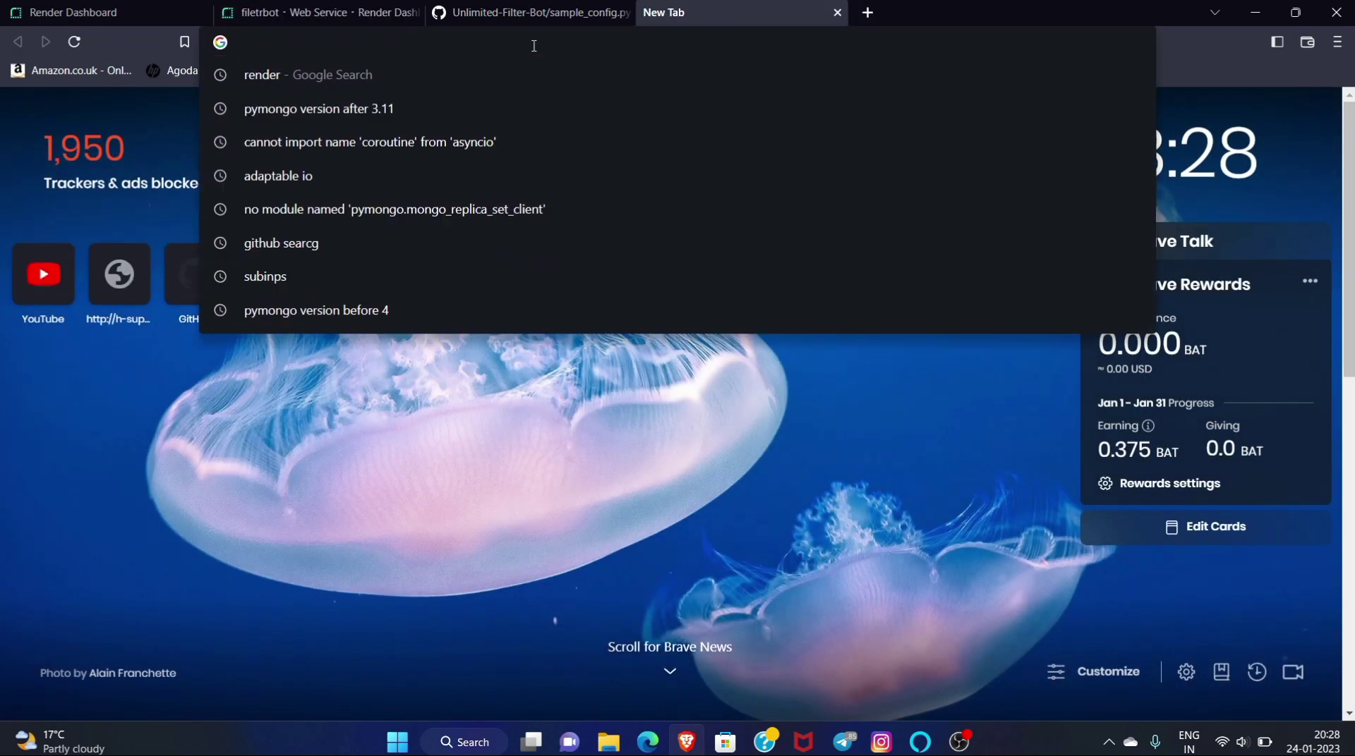
text(up)
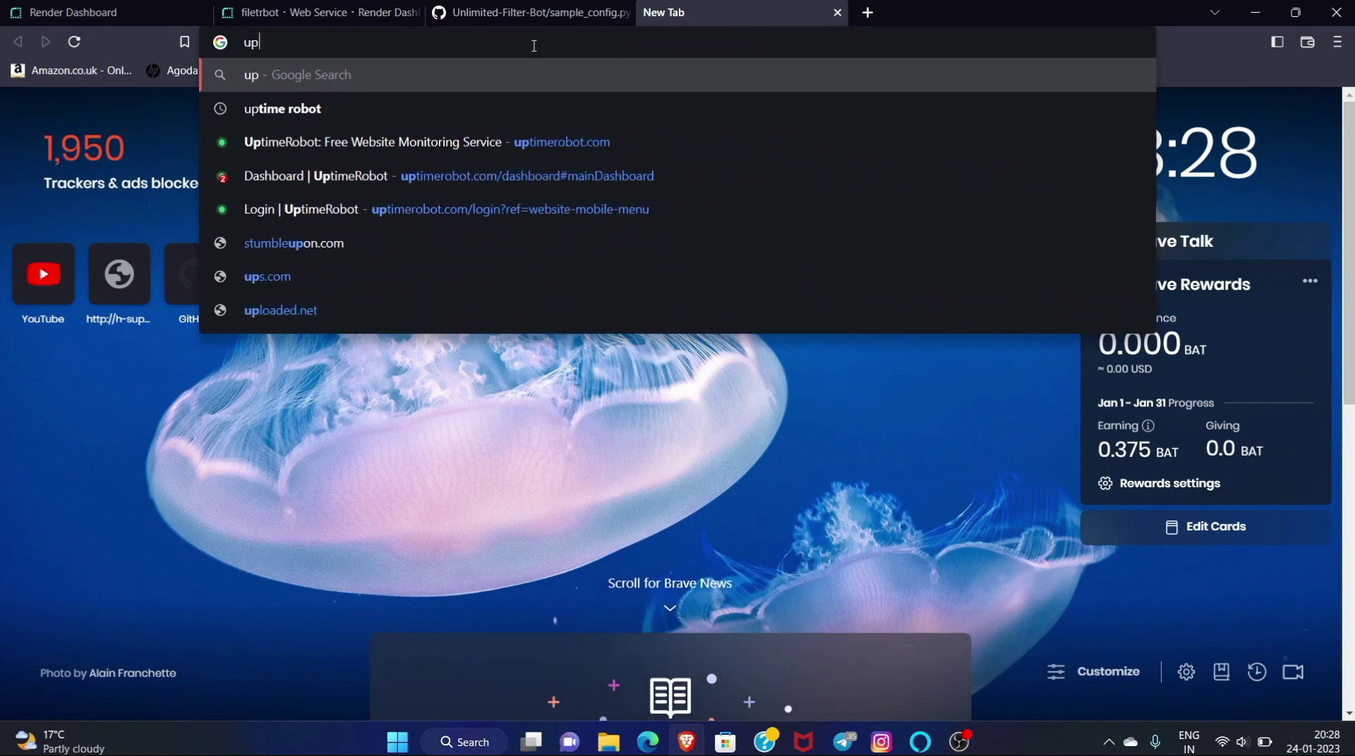
text(time)
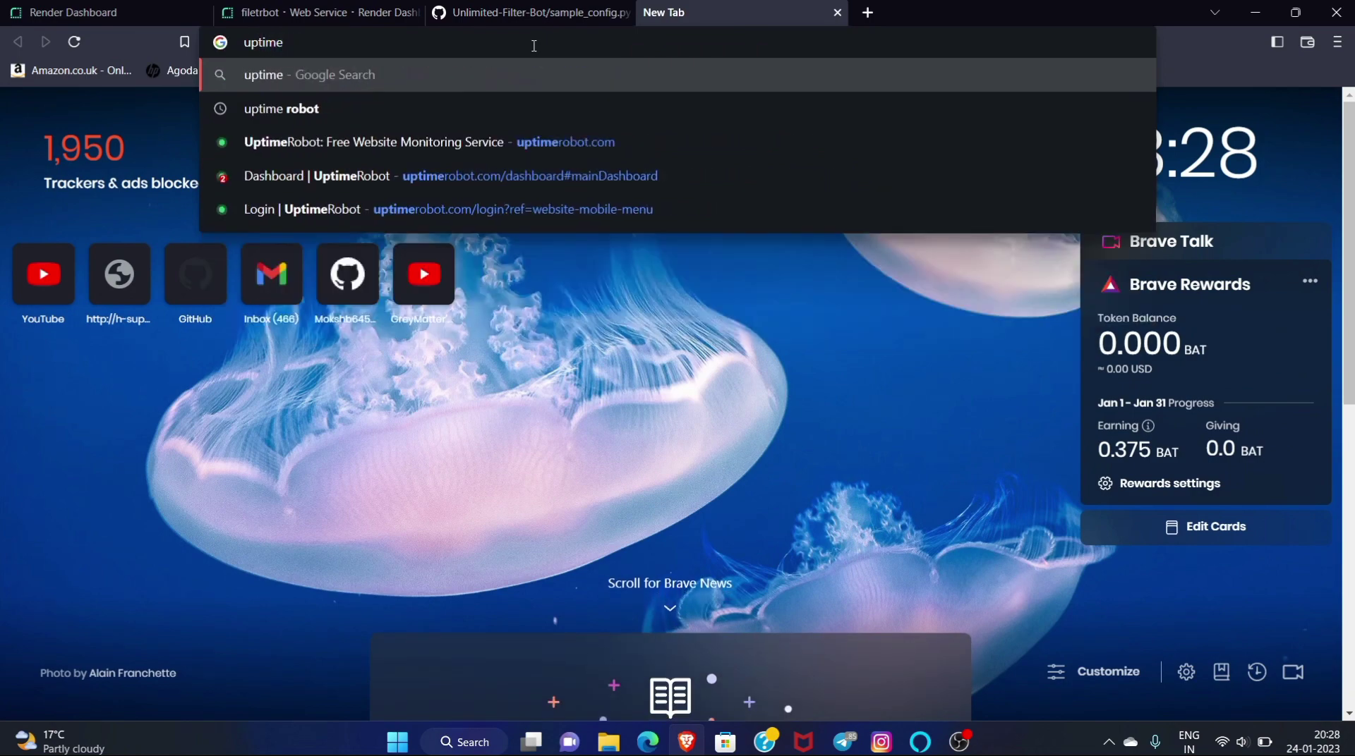
click(420, 104)
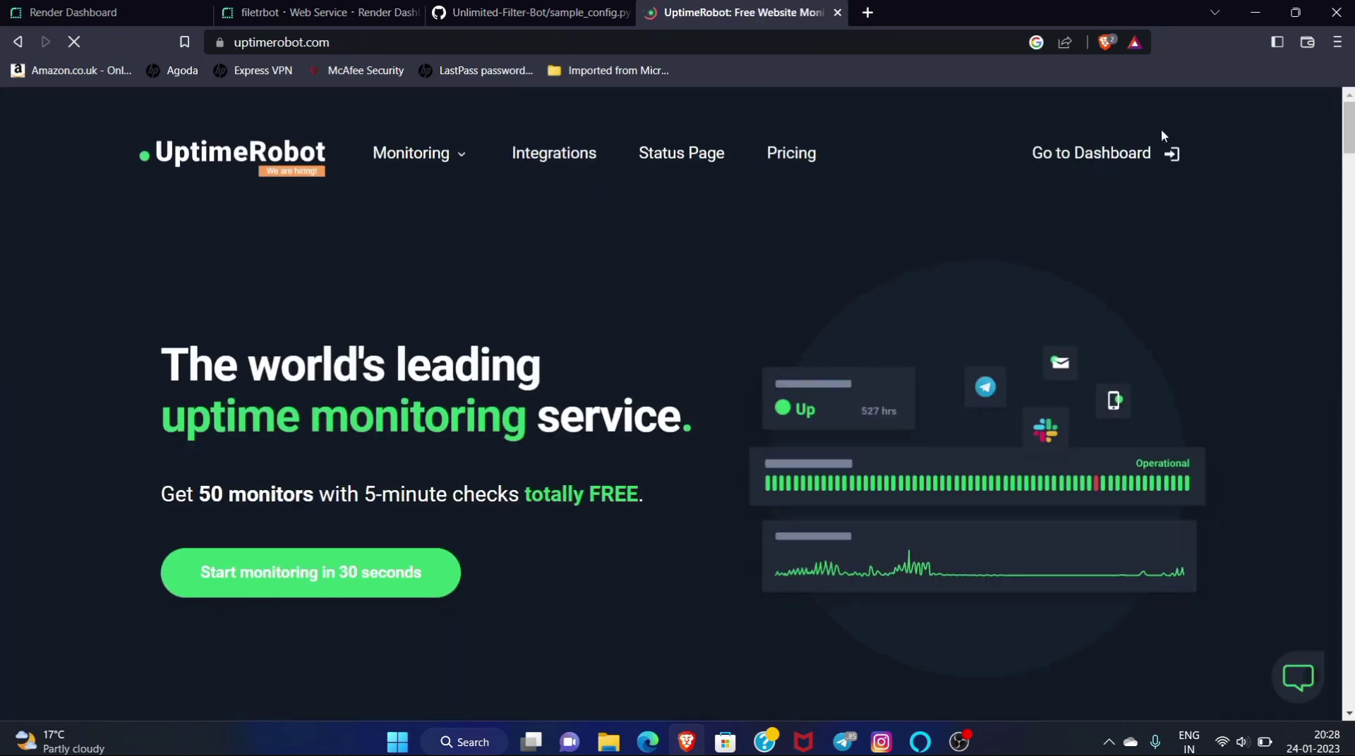
click(1116, 157)
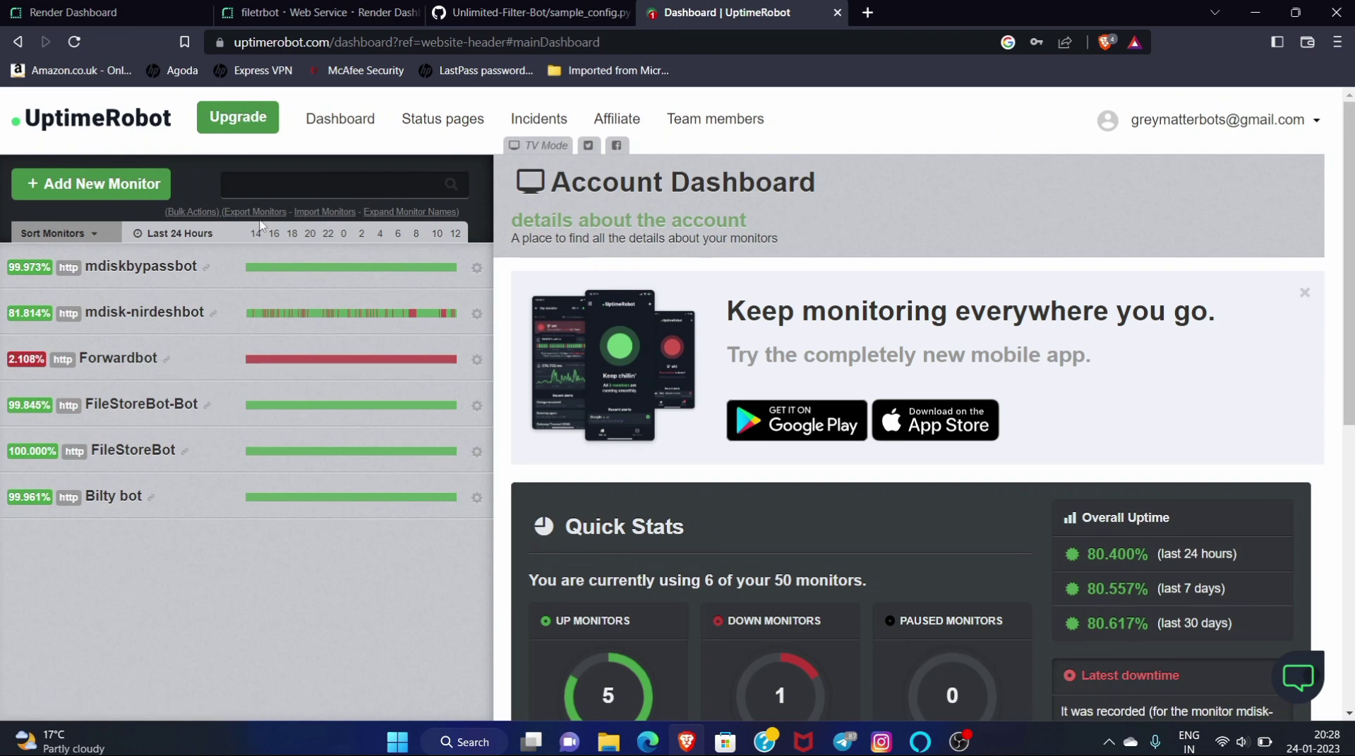
Step: Copy the filetrbot service's URL from Render and return to the UptimeRobot dashboard
click(546, 9)
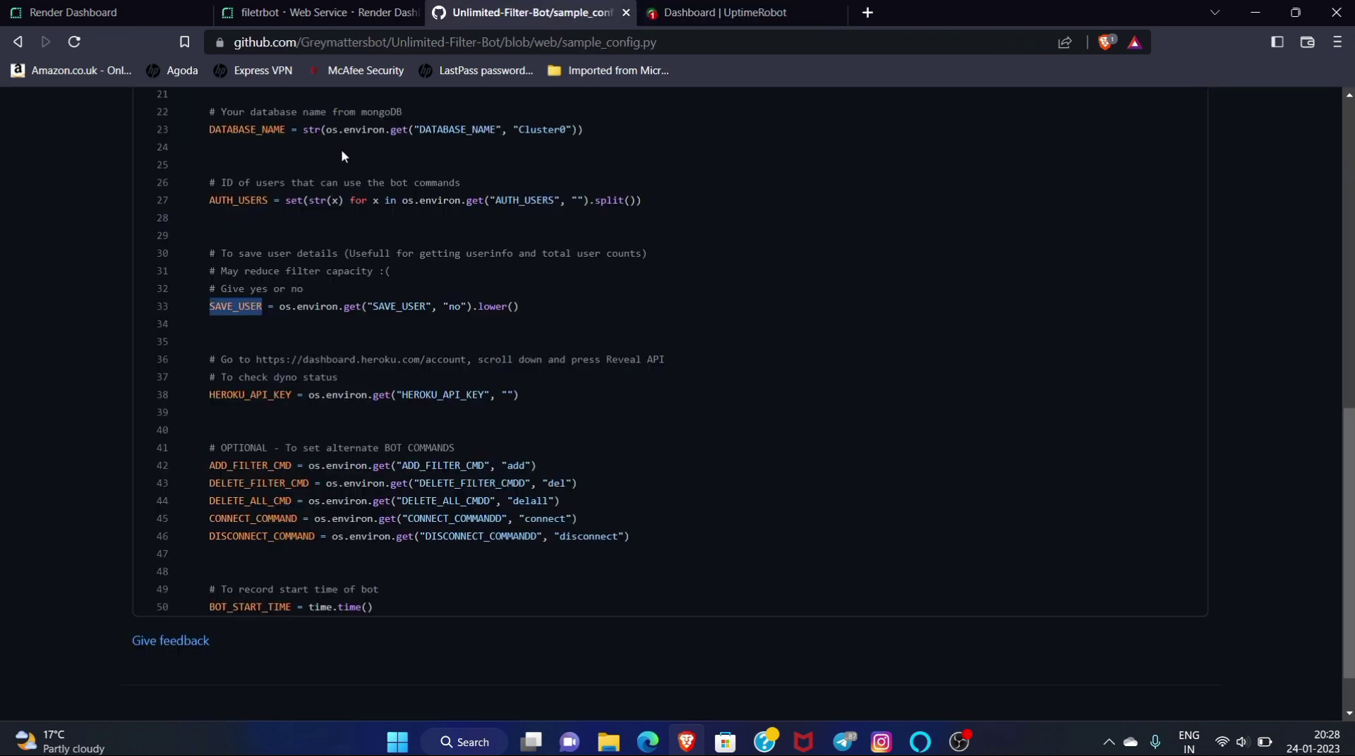
click(345, 9)
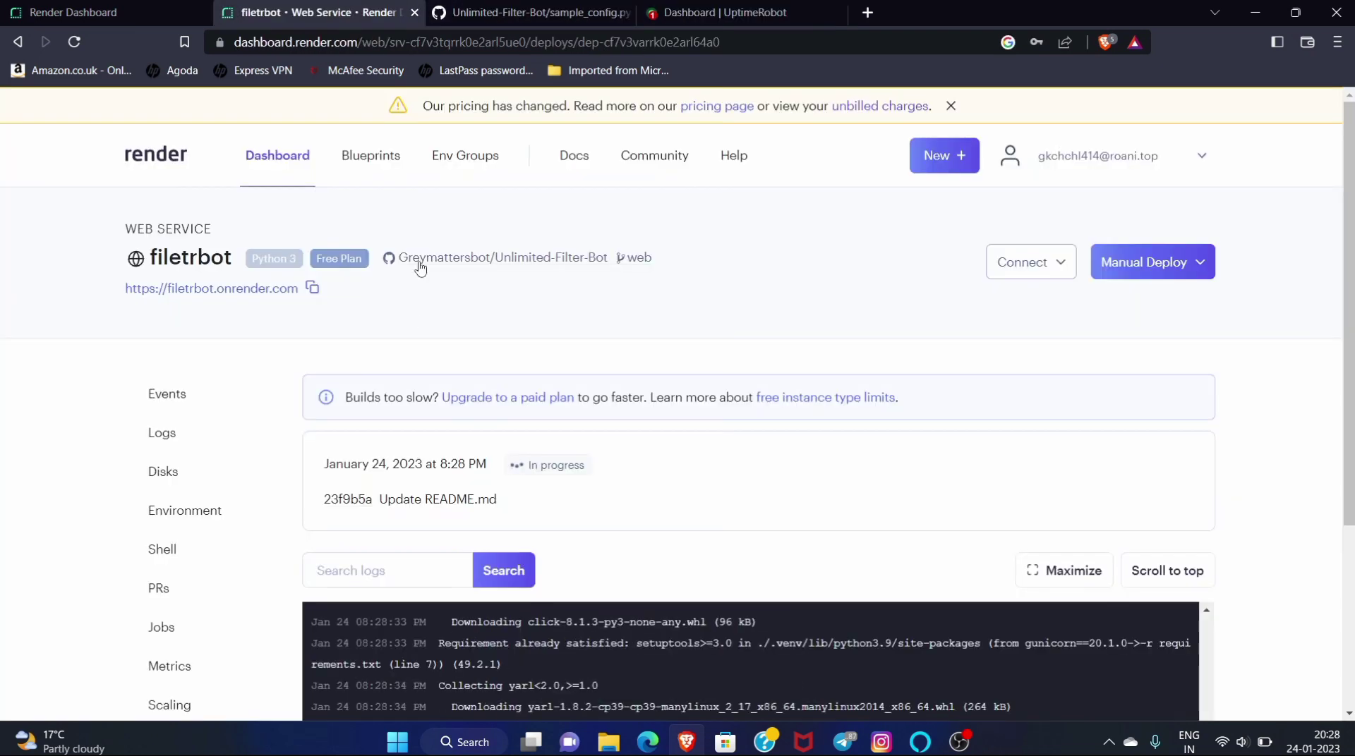
click(312, 292)
click(517, 8)
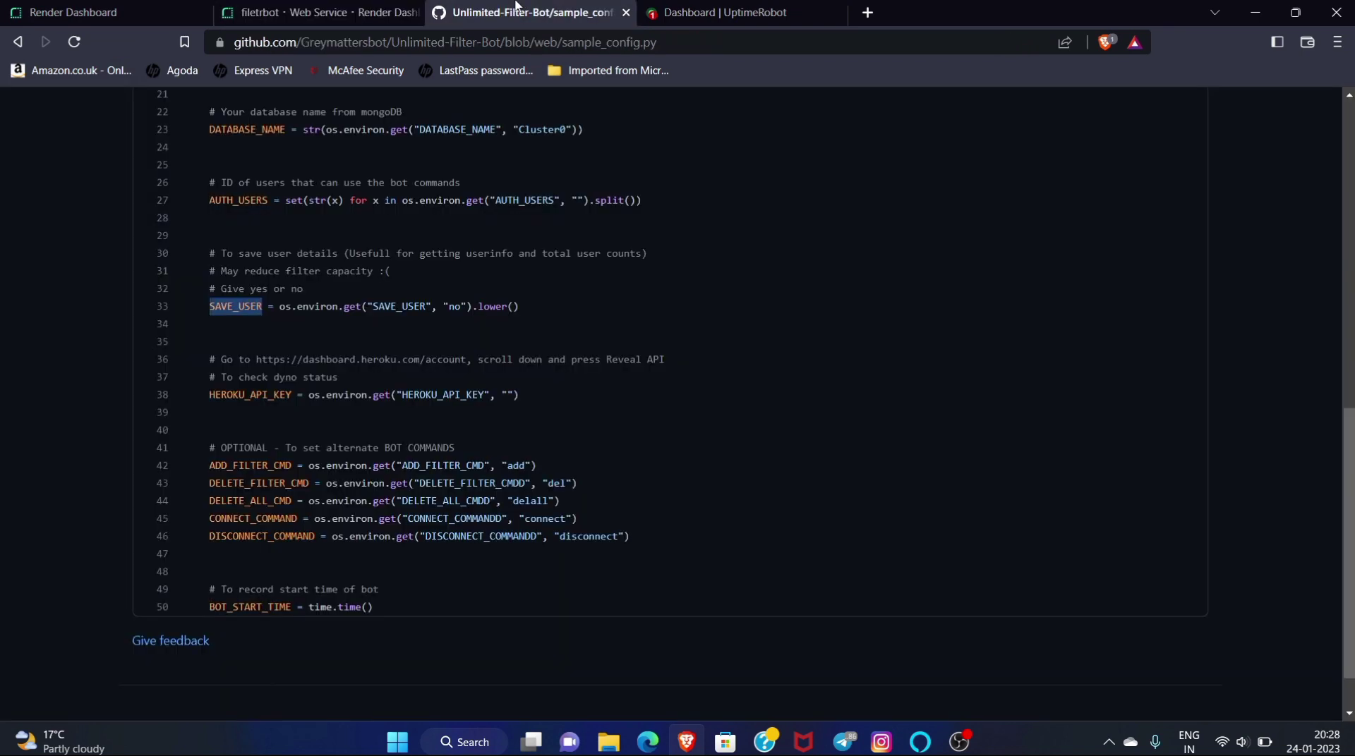
click(645, 13)
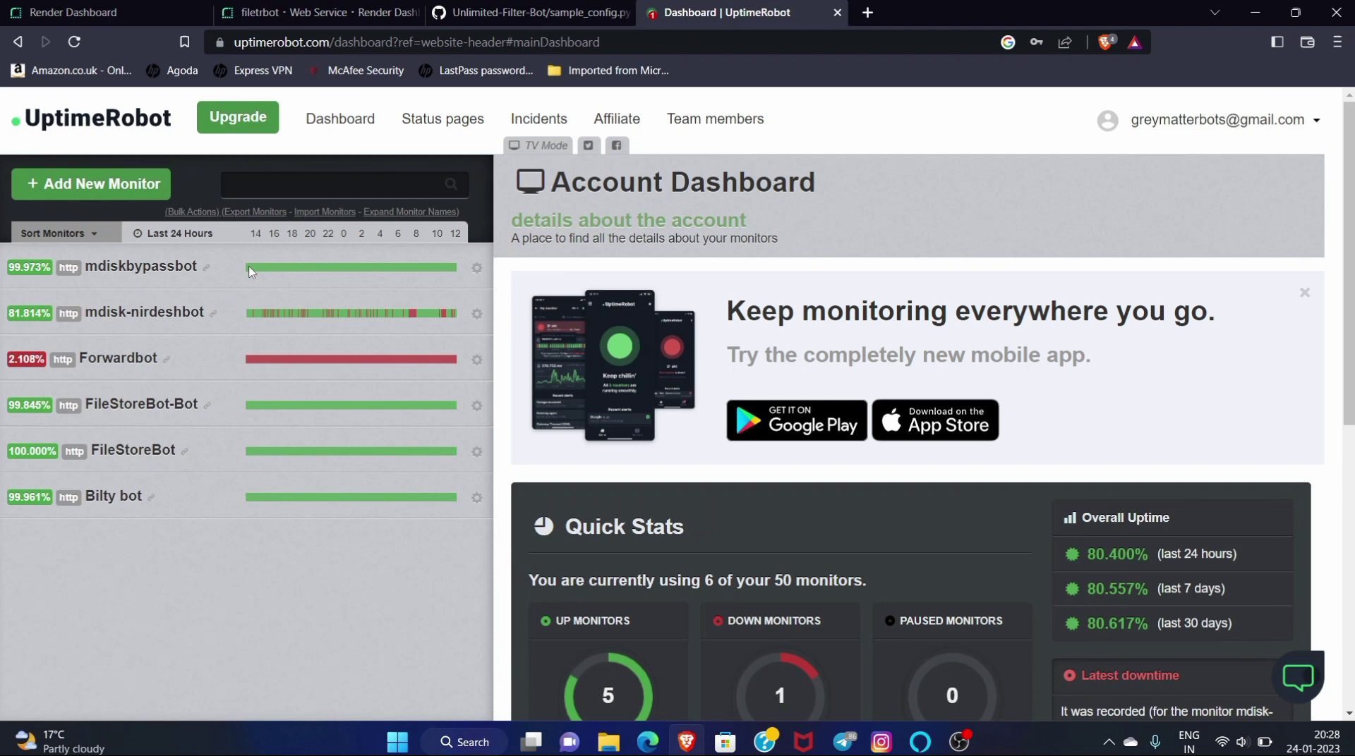
Step: Add a new monitor of type HTTP(s) with the friendly name fildterbot
click(109, 183)
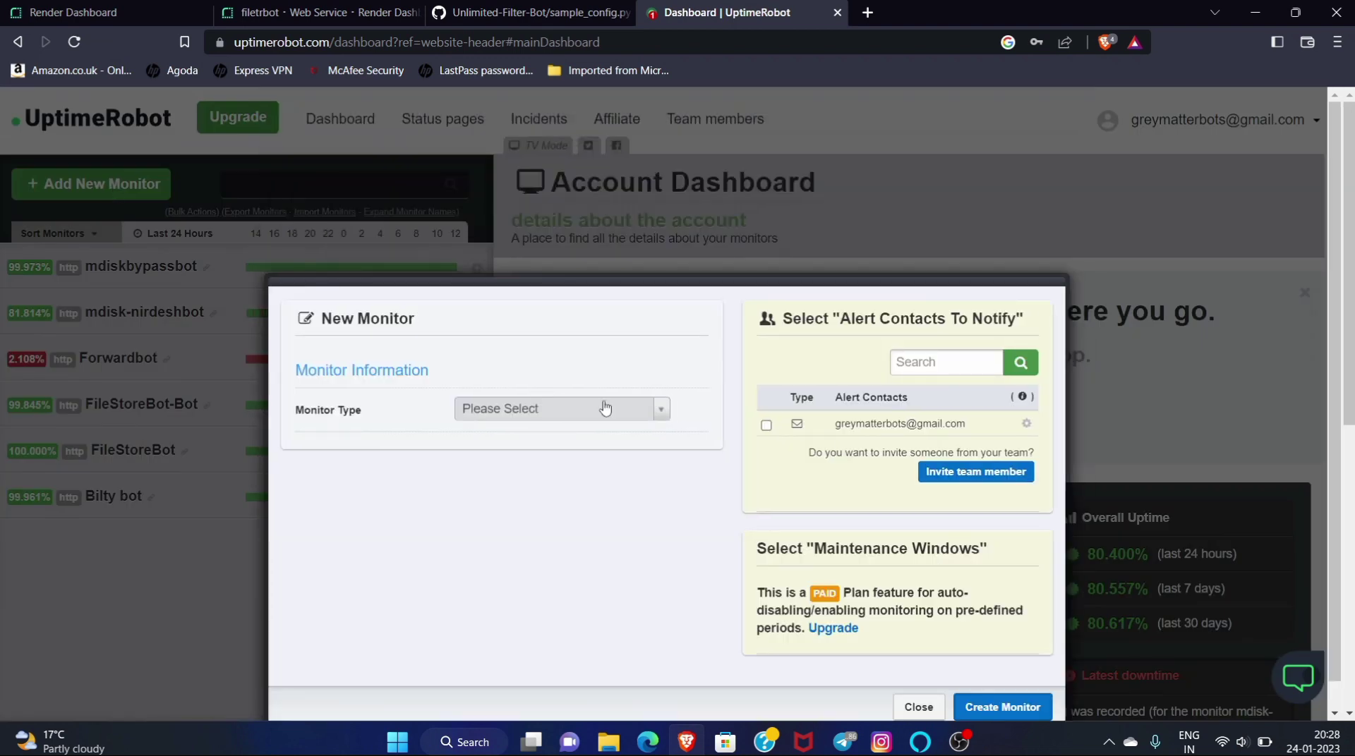
click(661, 410)
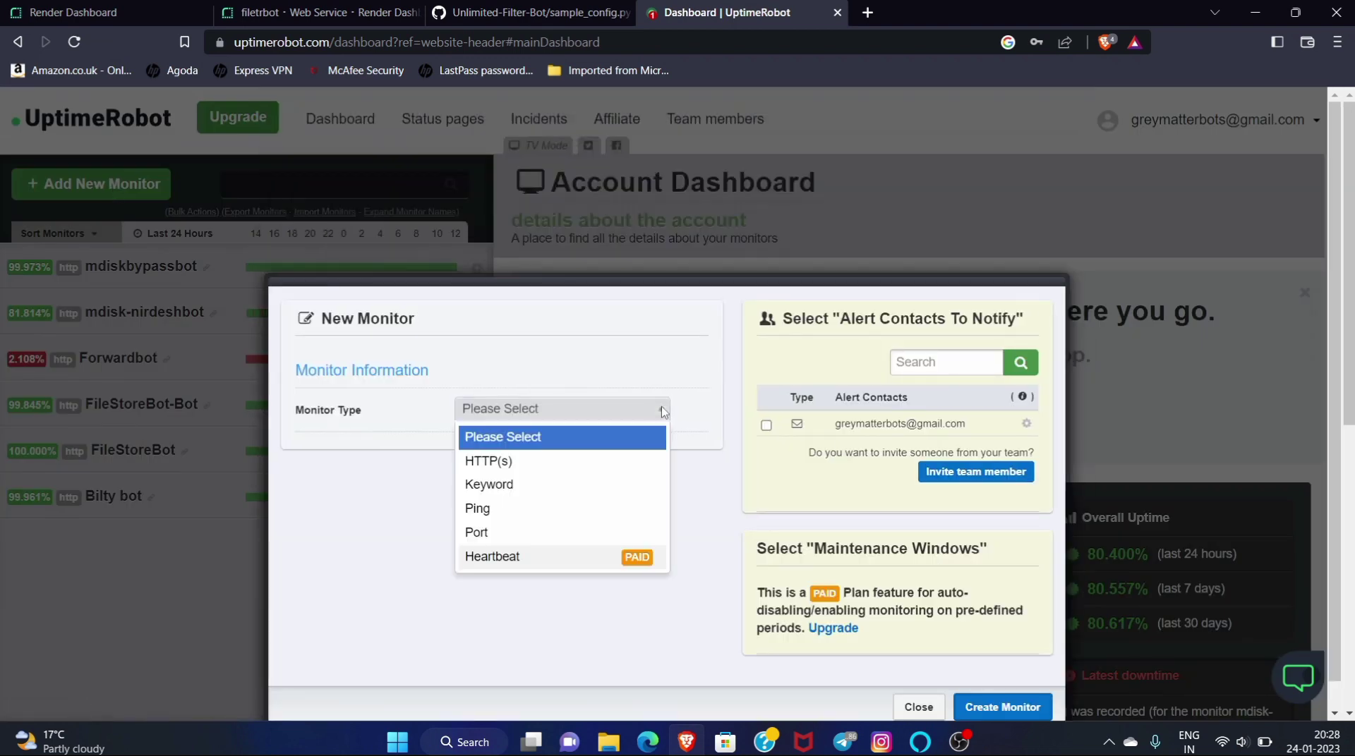
click(563, 462)
click(512, 451)
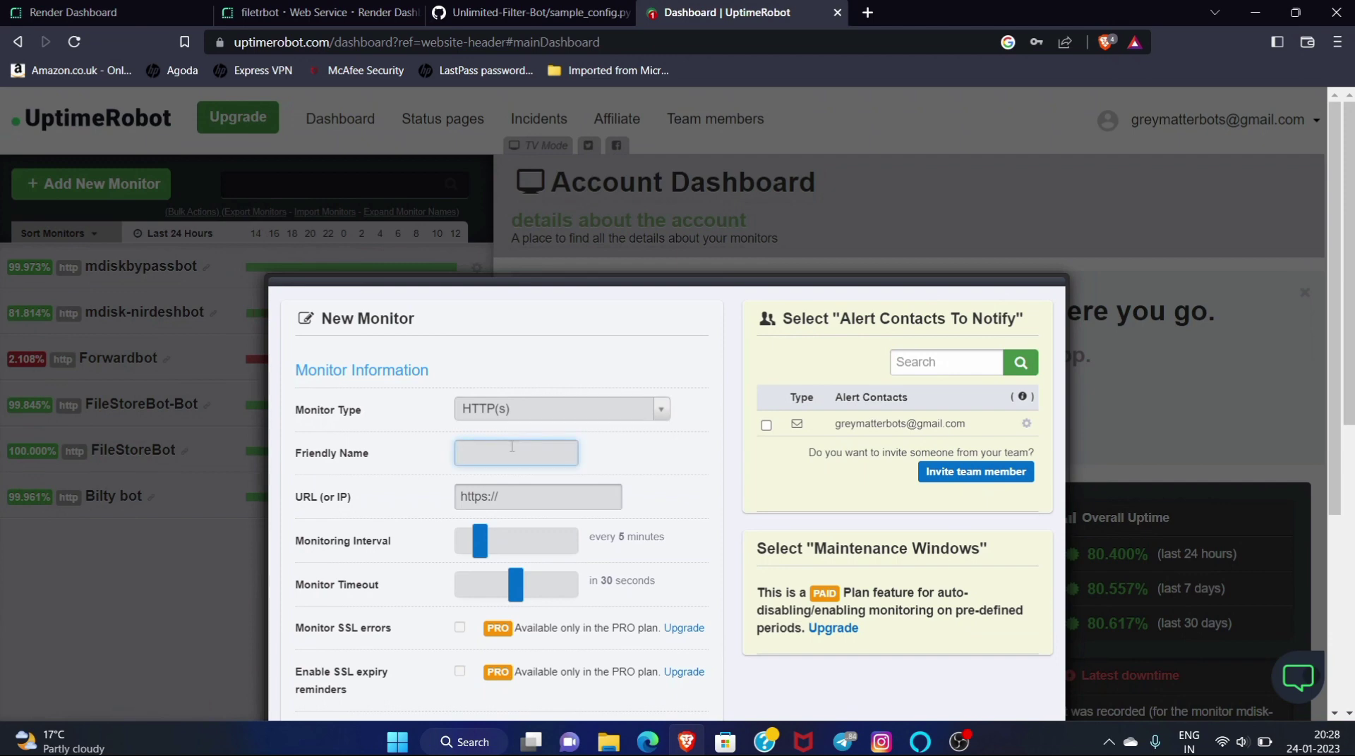
text(fildterbot)
click(504, 493)
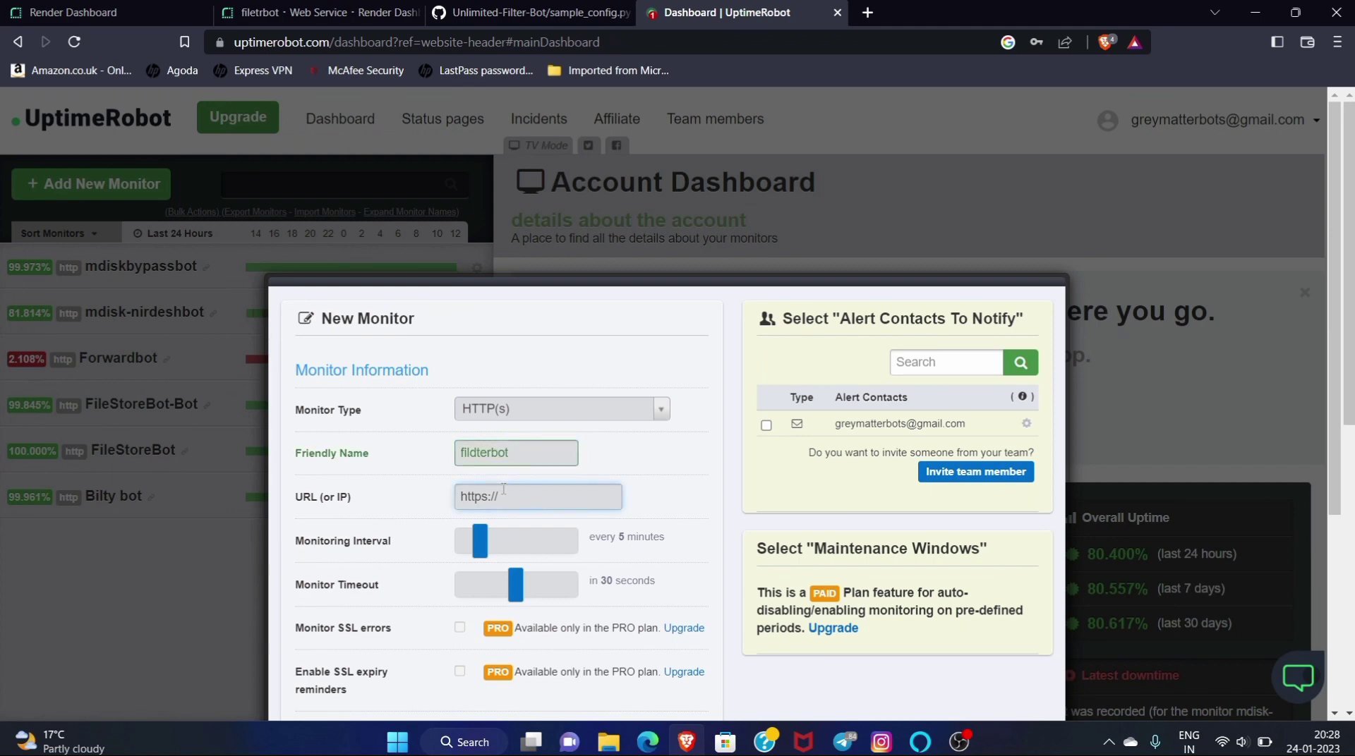
drag(503, 492, 453, 509)
key(ctrl+v)
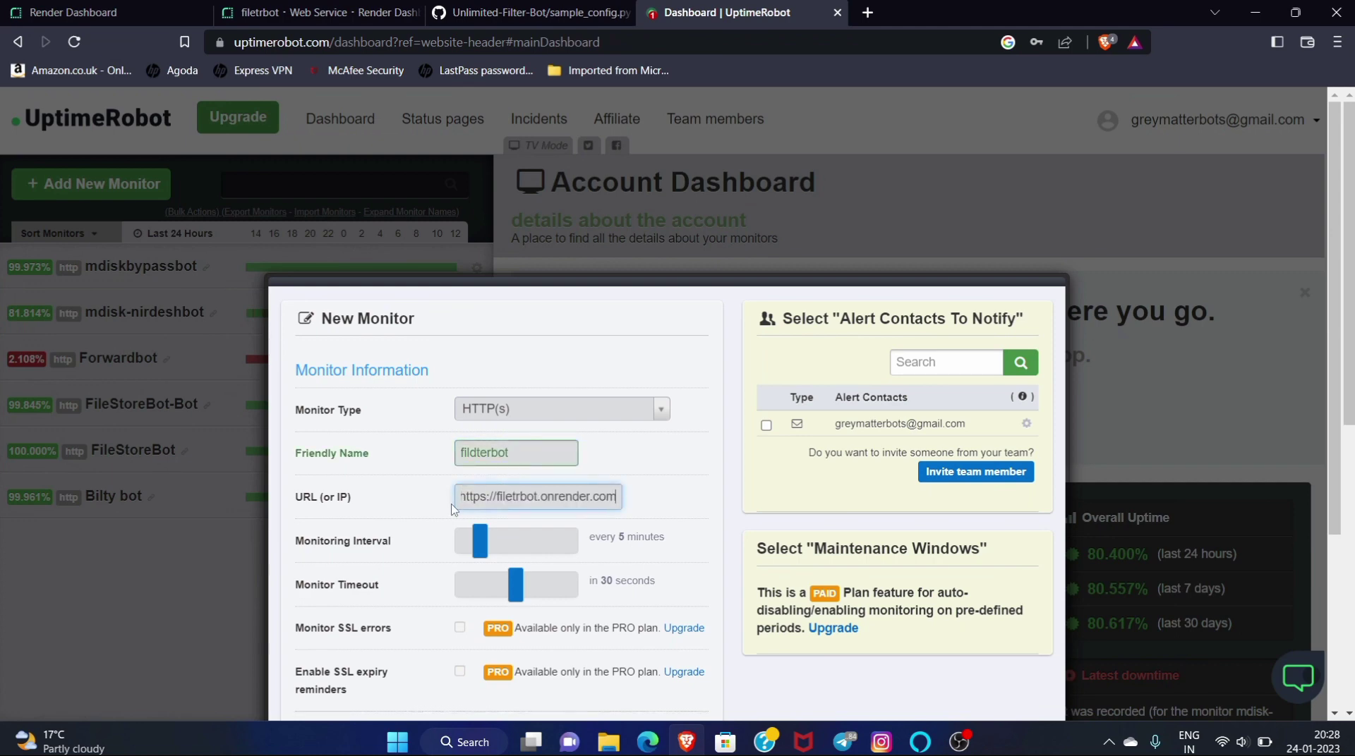
scroll(453, 509, down, 3)
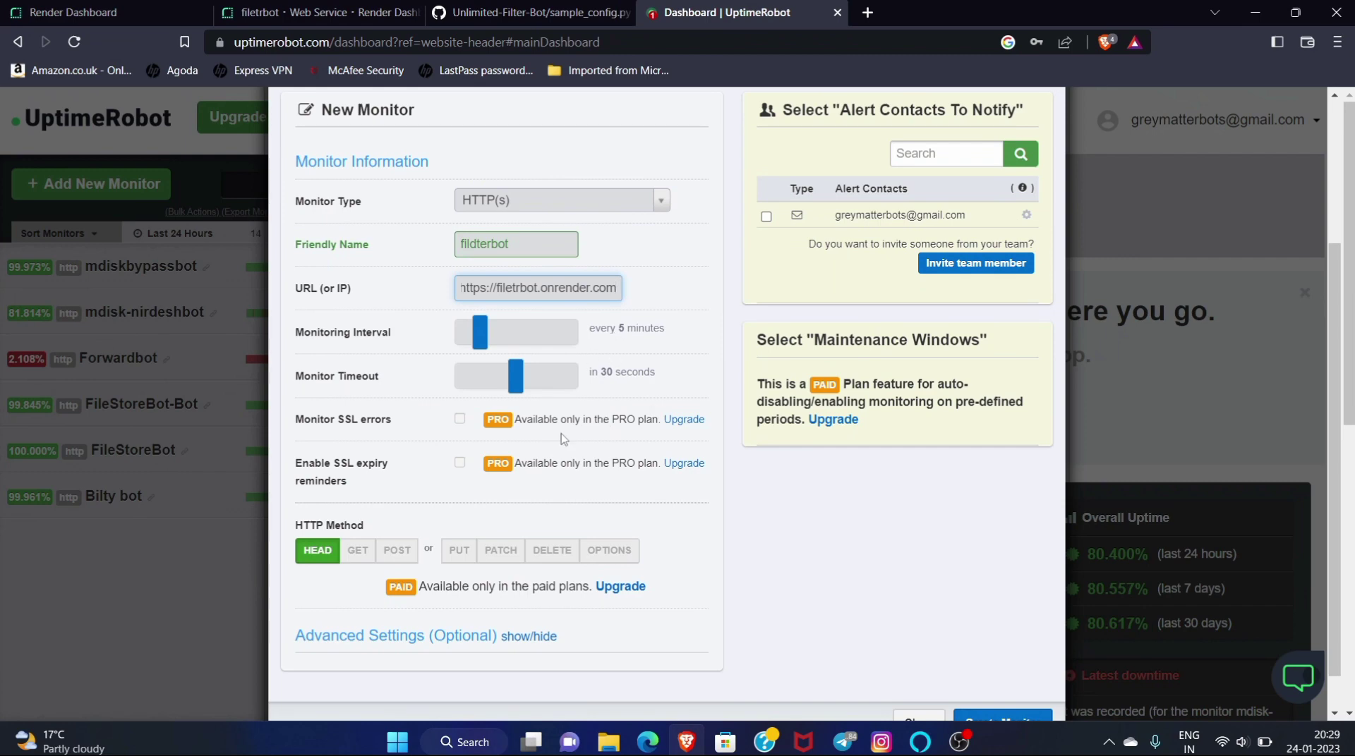
scroll(619, 449, down, 1)
click(1002, 681)
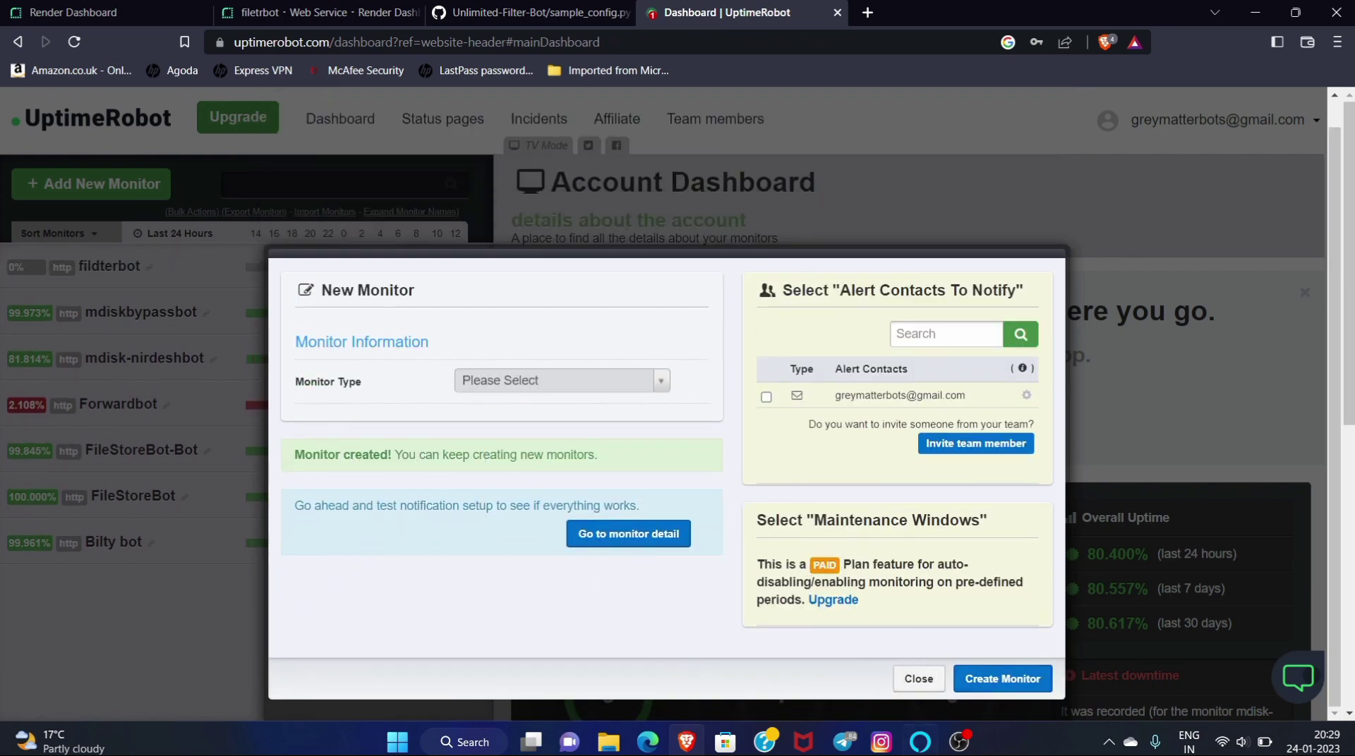
click(919, 678)
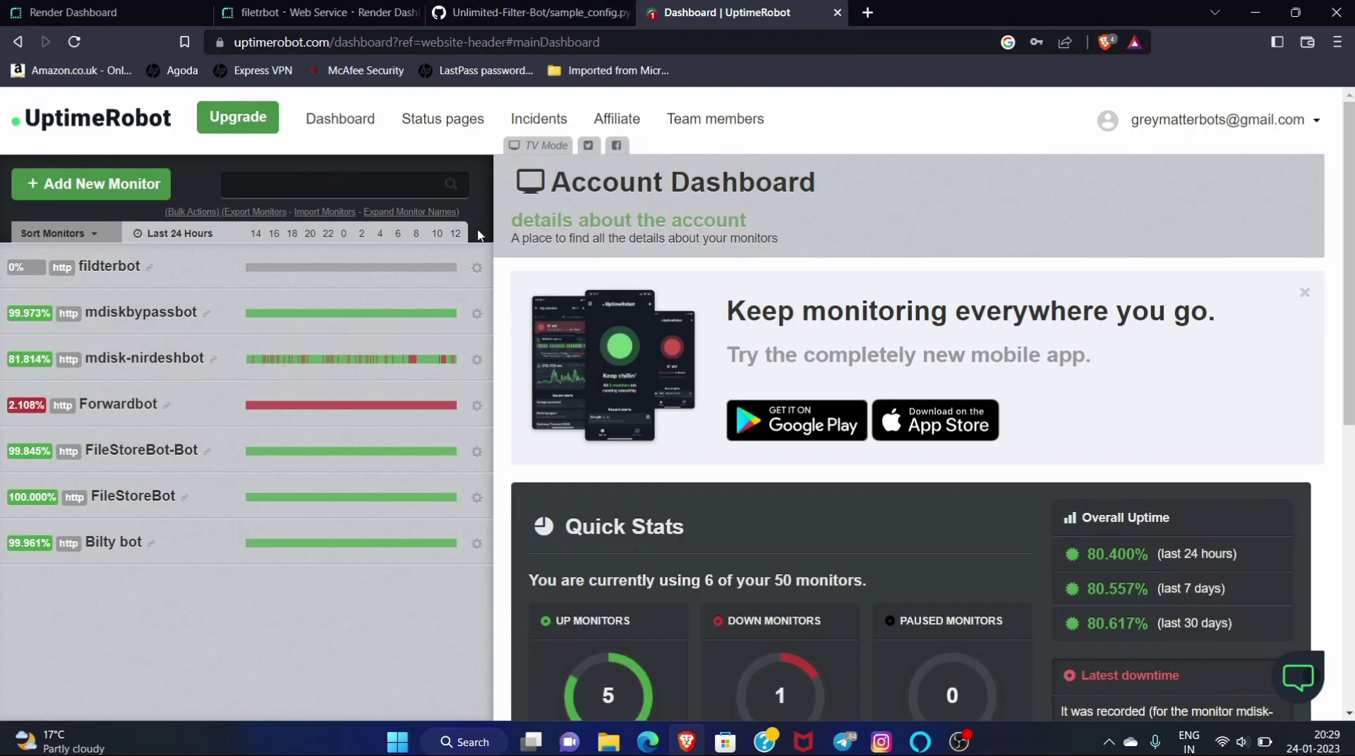
Step: Return to the filetrbot service page on Render to check the deploy's progress
mouse_move(394, 318)
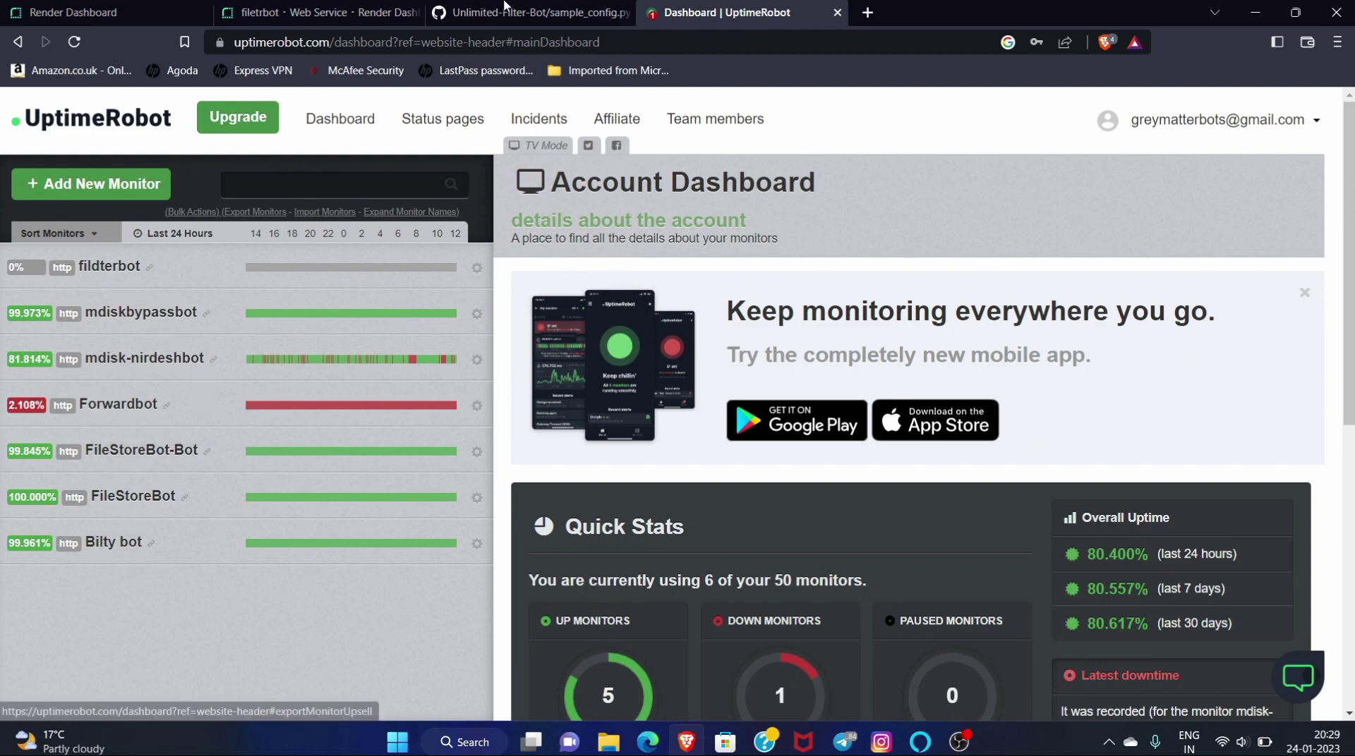
click(552, 6)
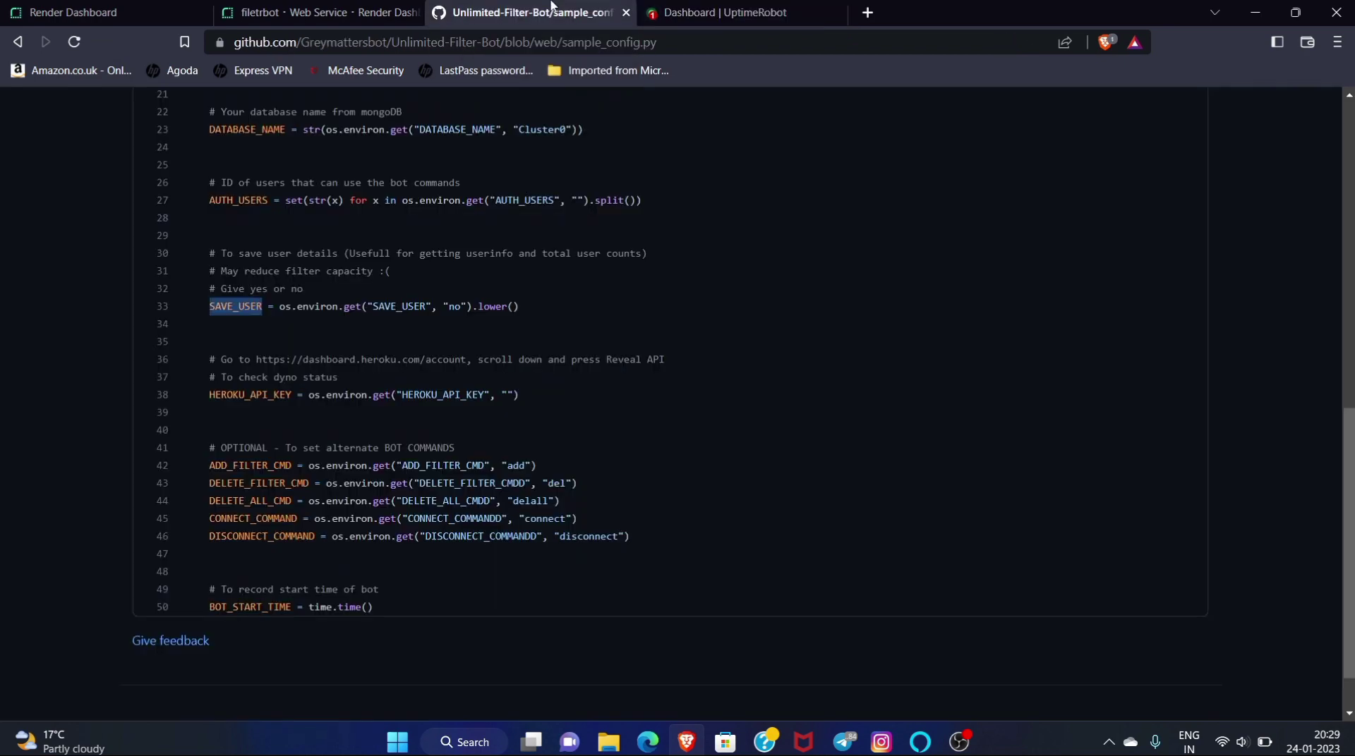
click(348, 10)
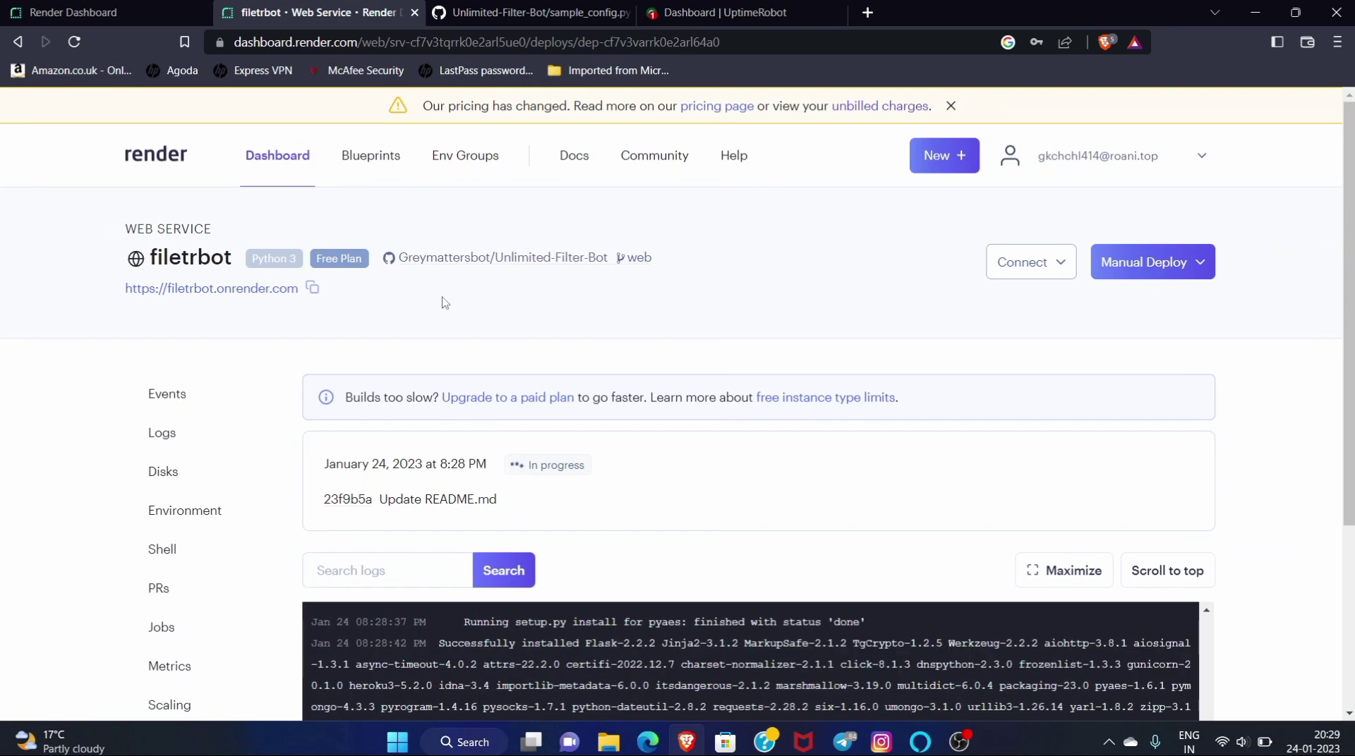
Step: Check the build log and status of the filetrbot deploy on Render
scroll(587, 458, down, 3)
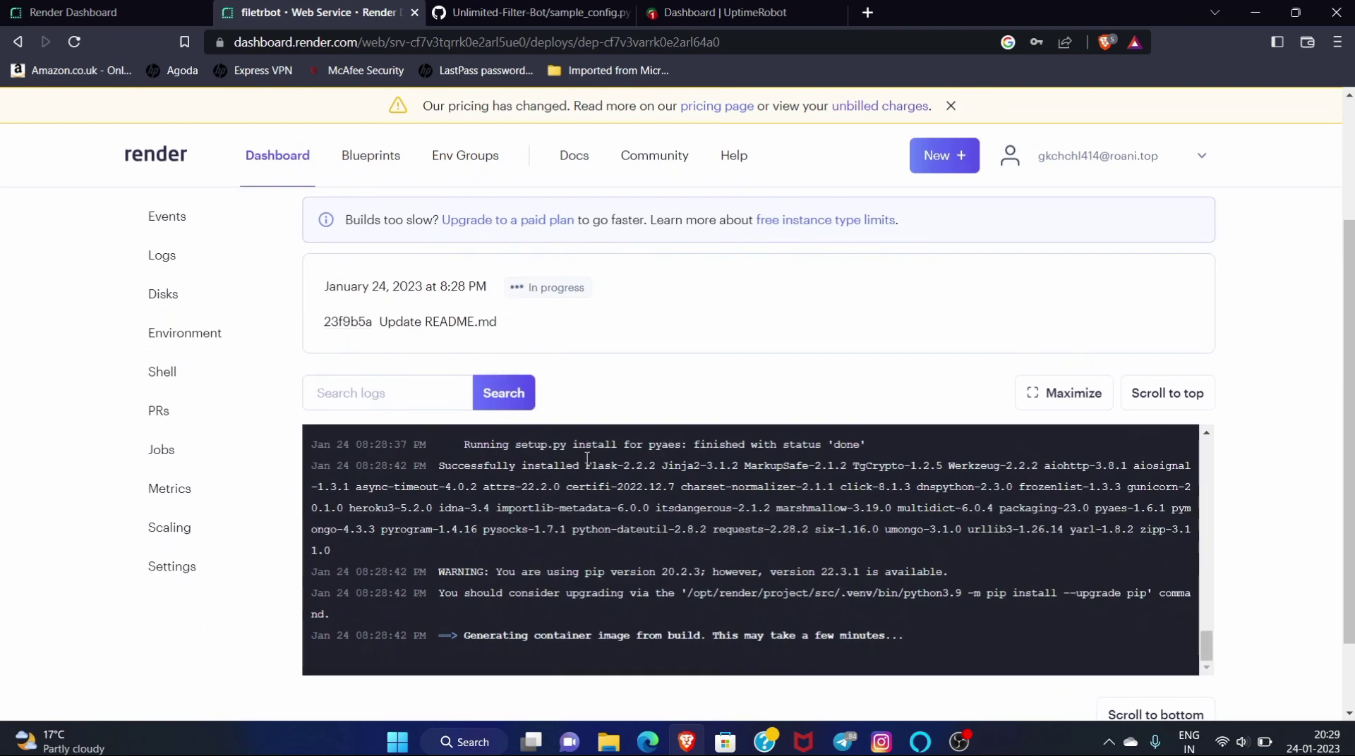
scroll(587, 459, down, 1)
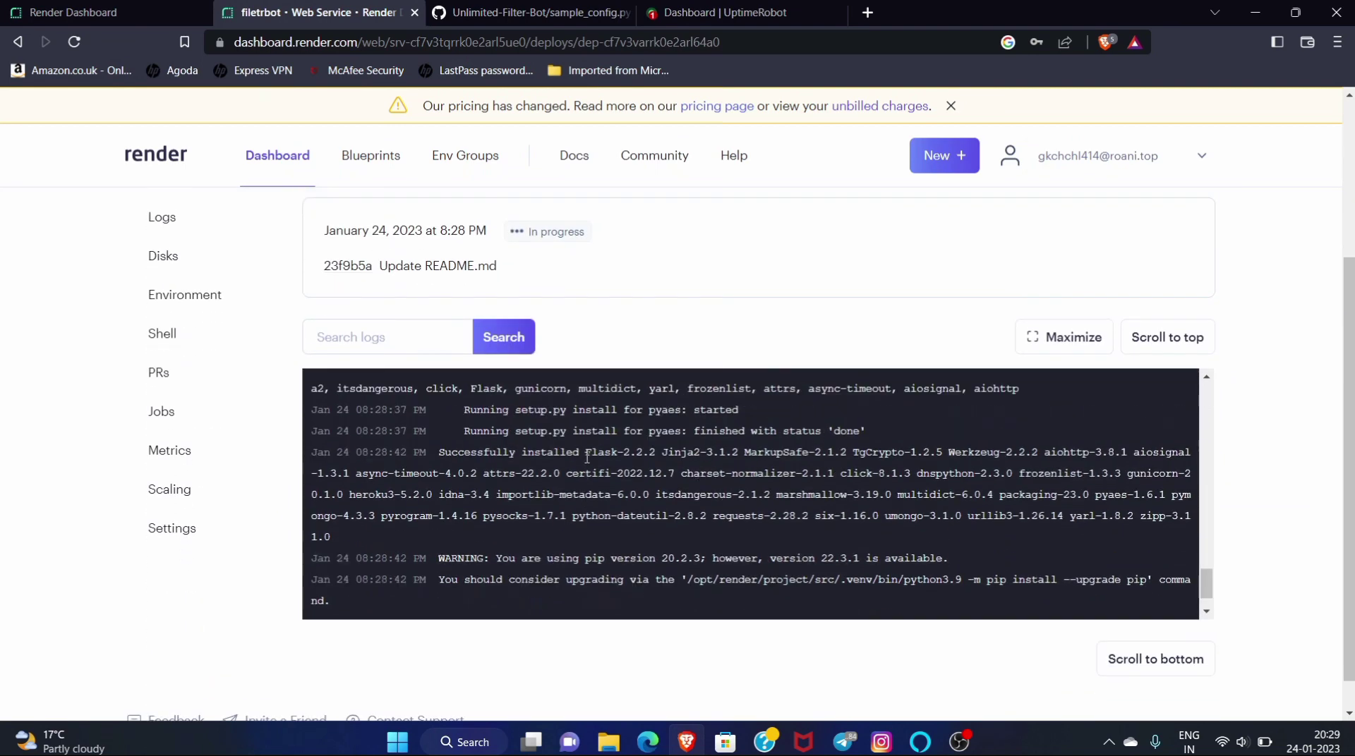
scroll(586, 457, down, 1)
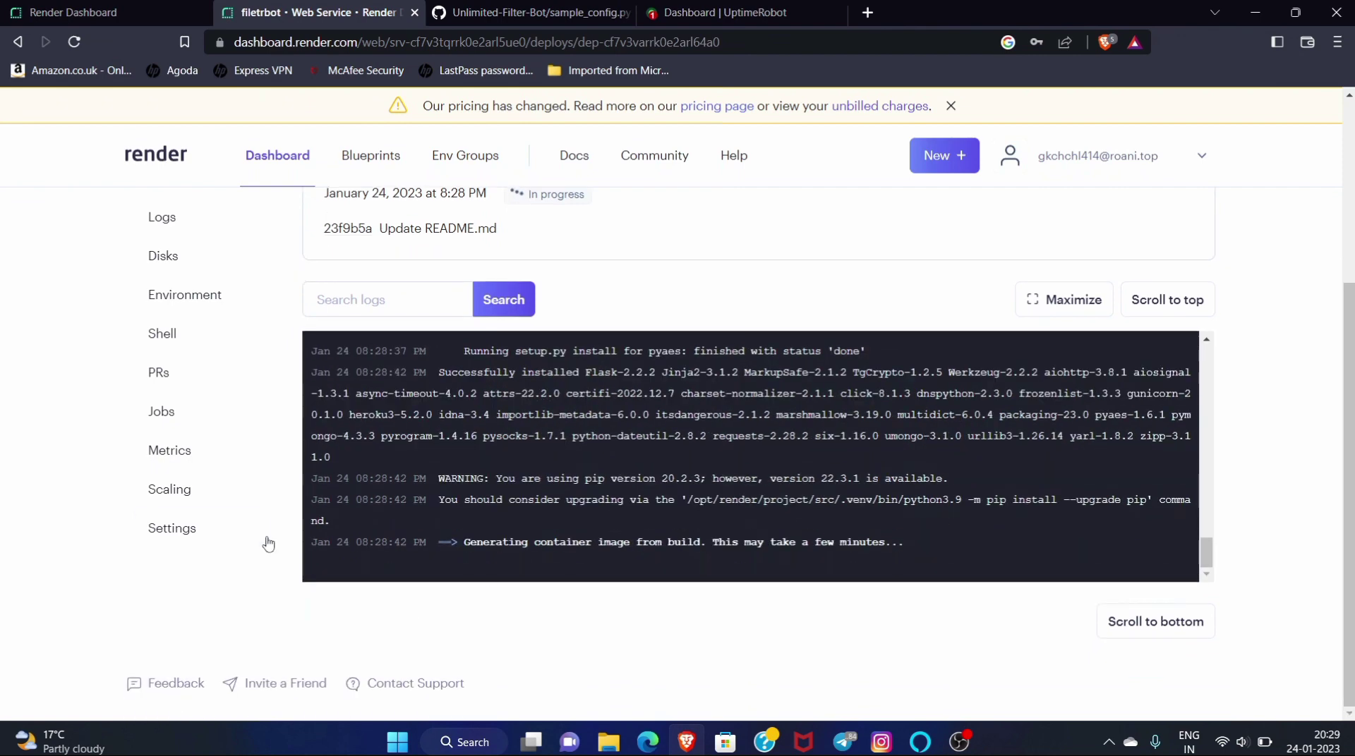
scroll(266, 454, up, 4)
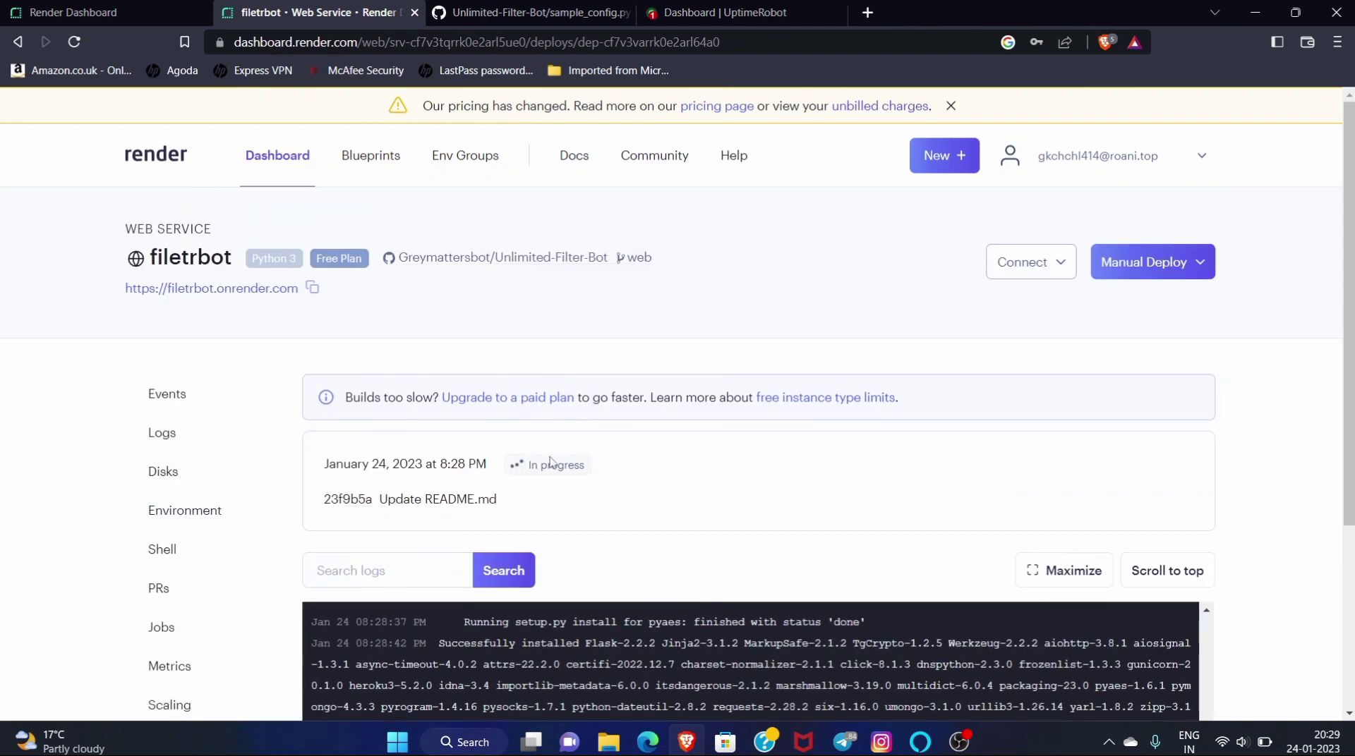
scroll(551, 457, down, 3)
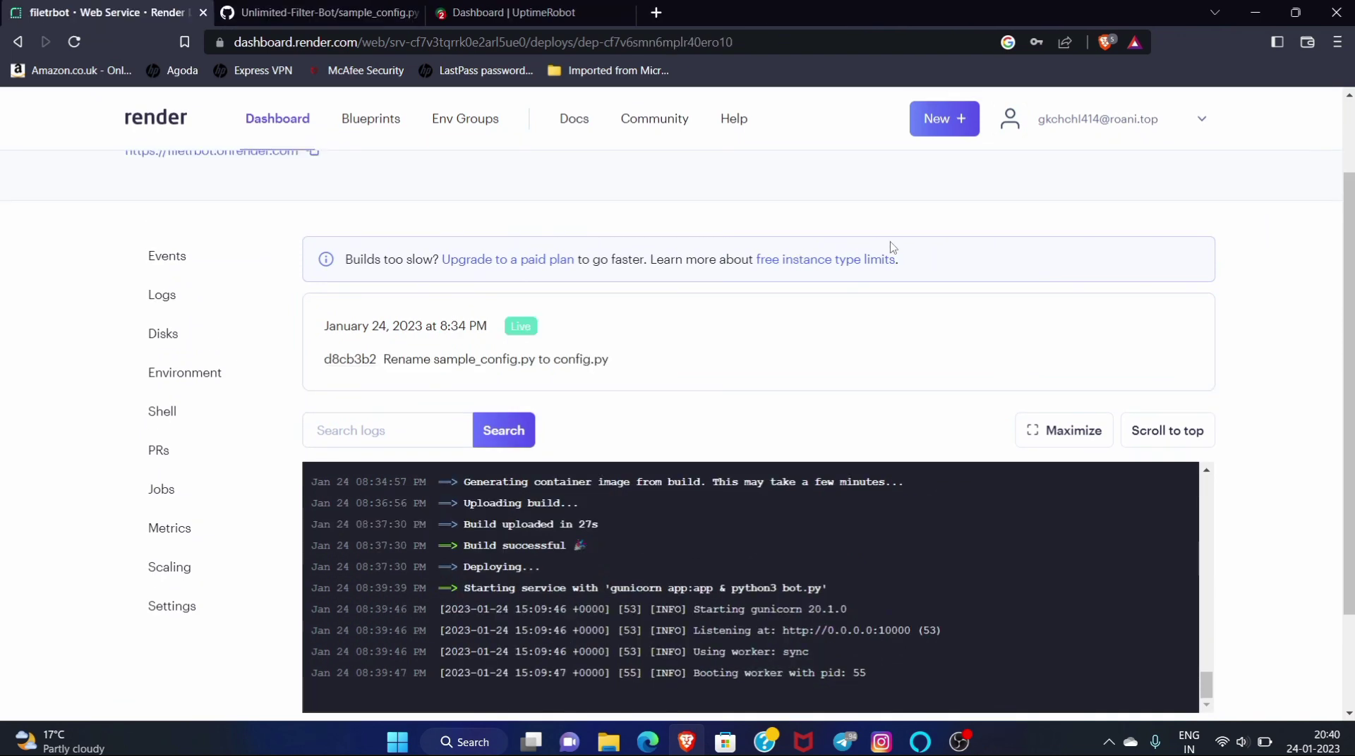
Step: Review the log of the "Rename sample_config.py to config.py" deploy and open the filetrbot service's runtime logs
scroll(891, 247, down, 1)
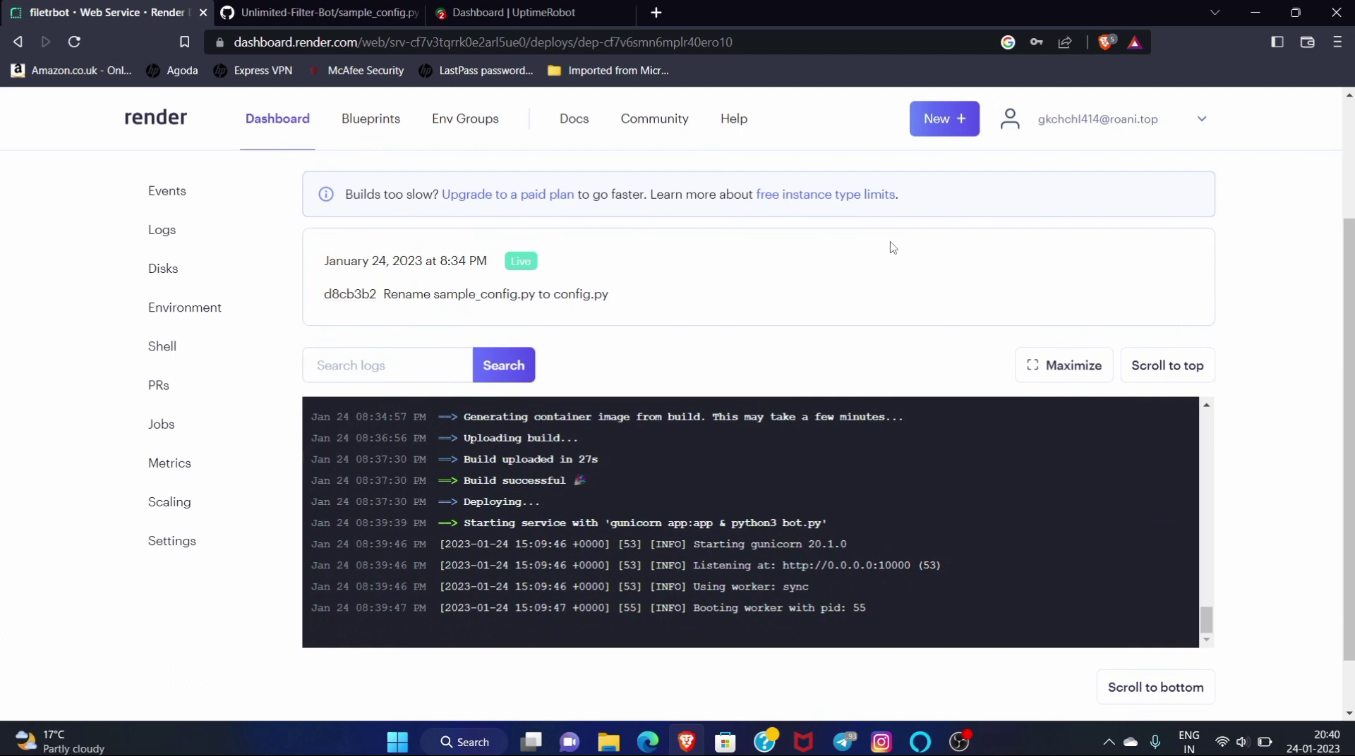
scroll(891, 247, up, 1)
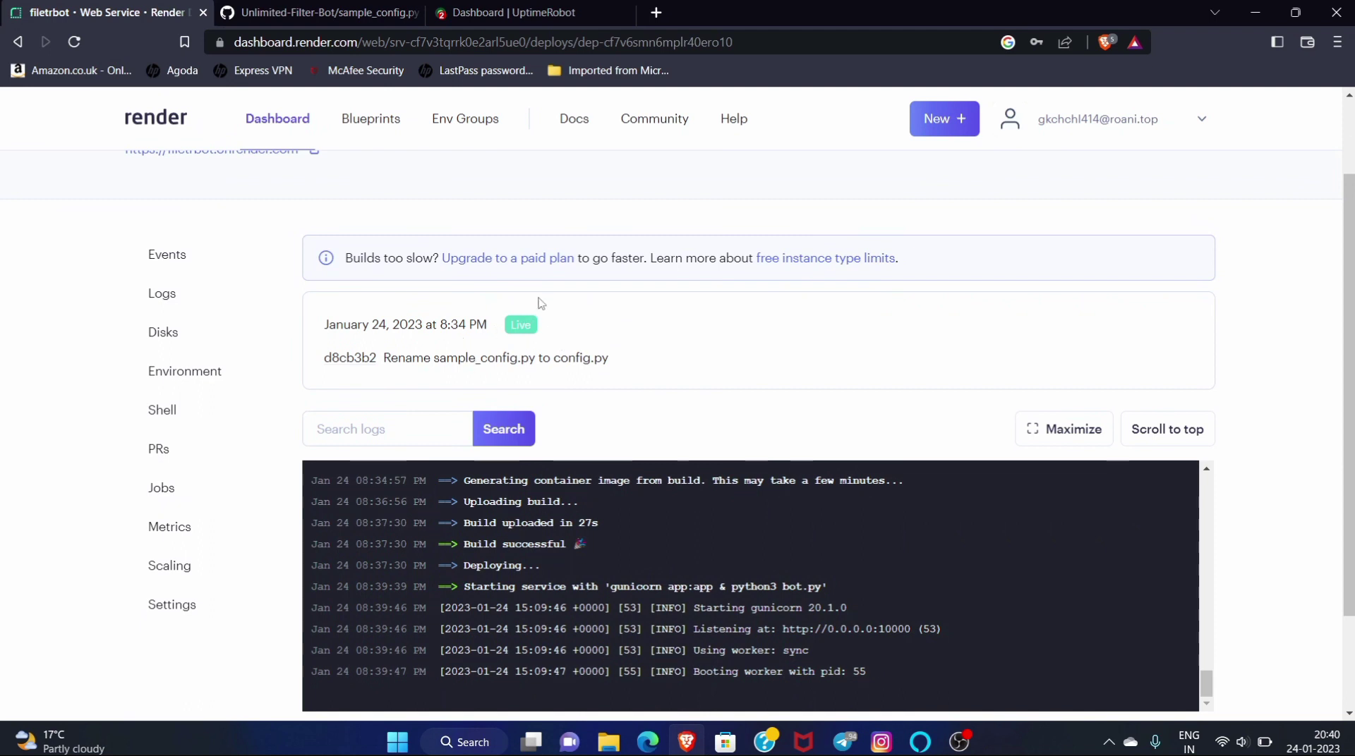
scroll(549, 347, down, 1)
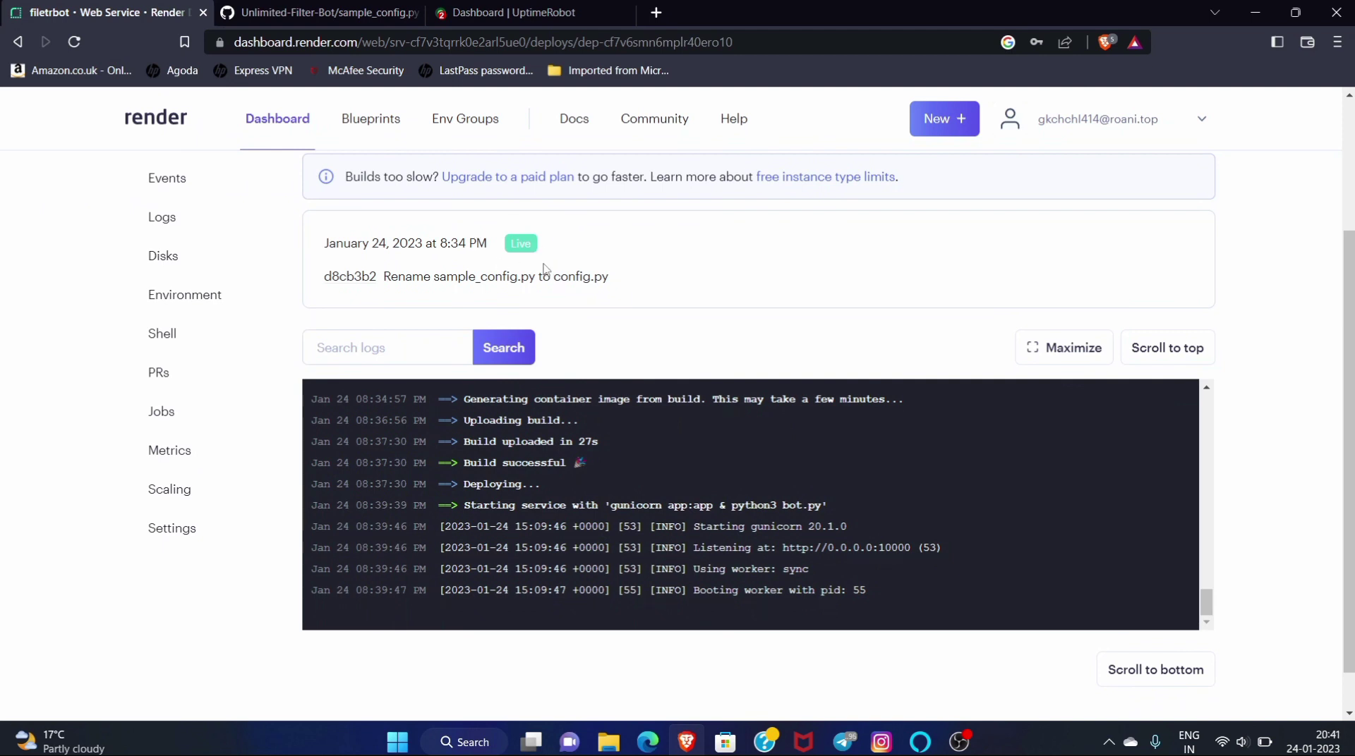
scroll(543, 269, up, 1)
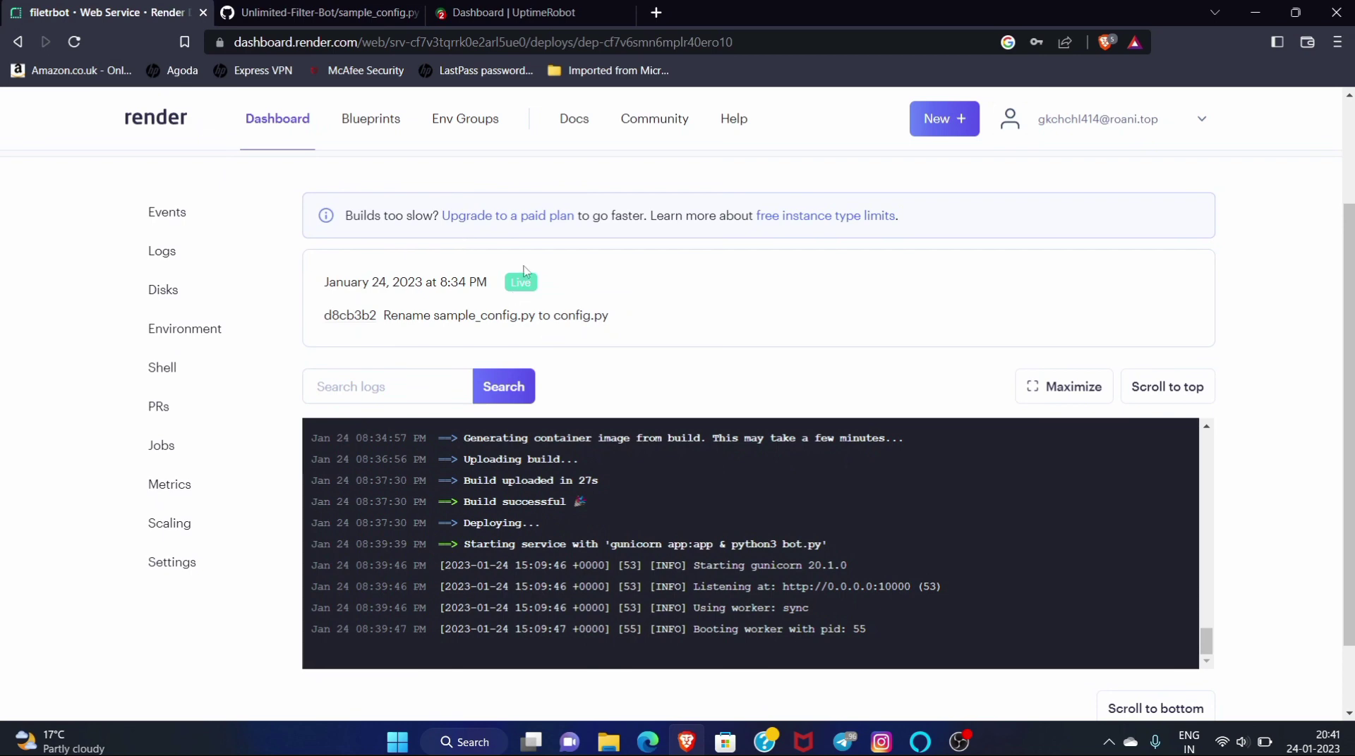
scroll(531, 275, up, 3)
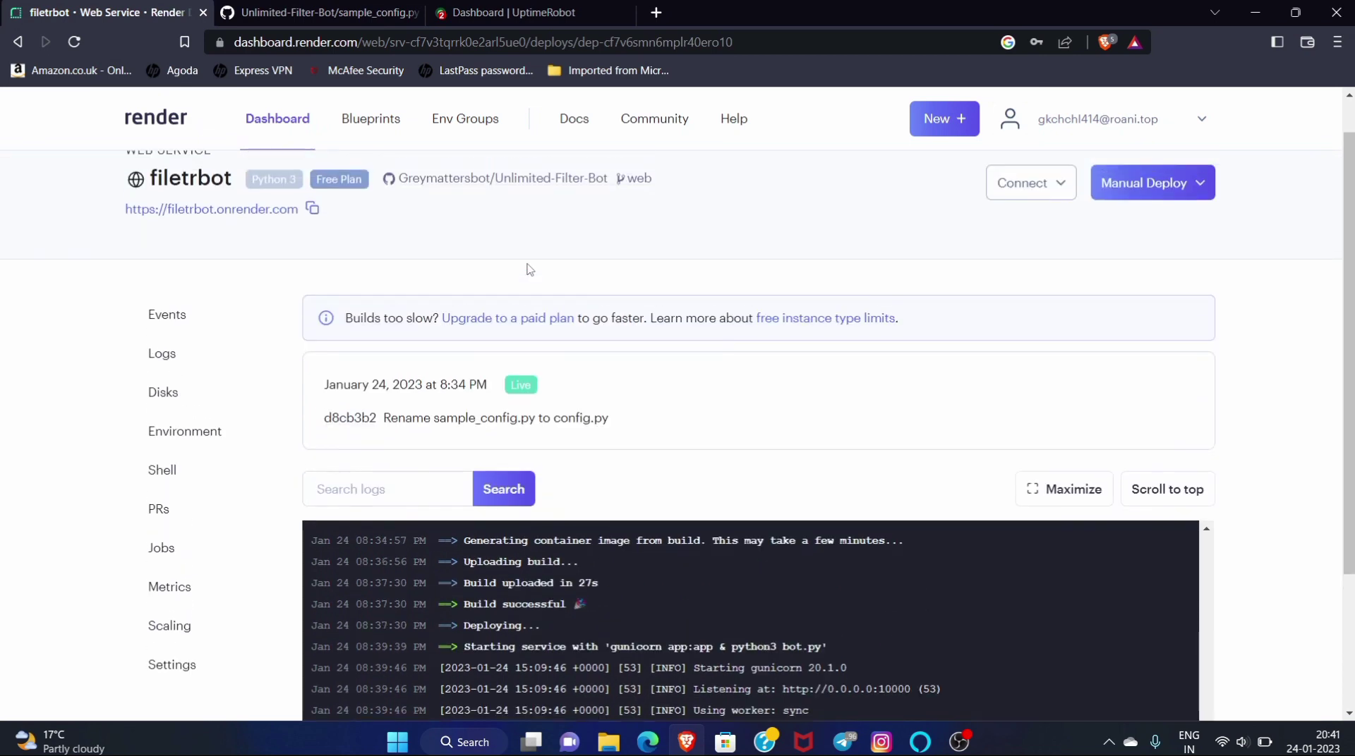
click(162, 354)
scroll(503, 353, down, 1)
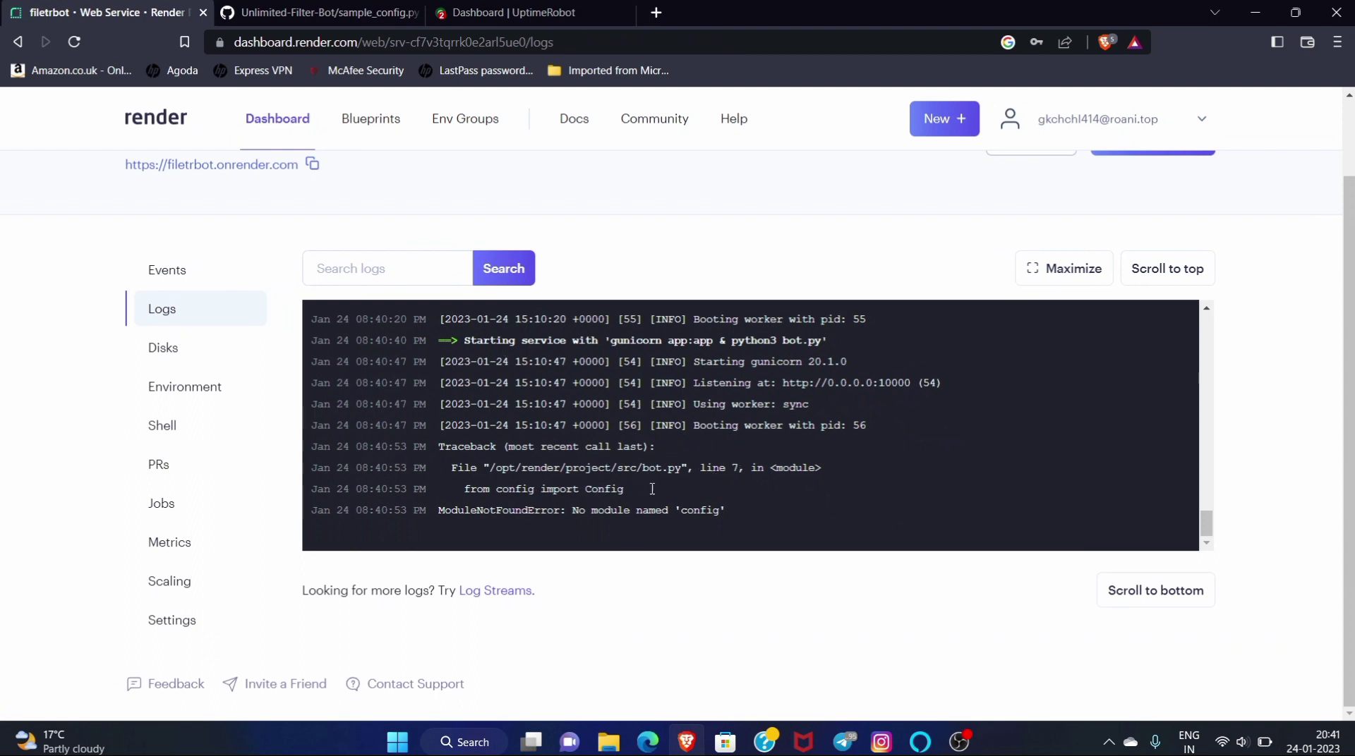
Step: Switch to Telegram, send /start to GreyMatter's Test Bot and return to the Render logs
click(844, 741)
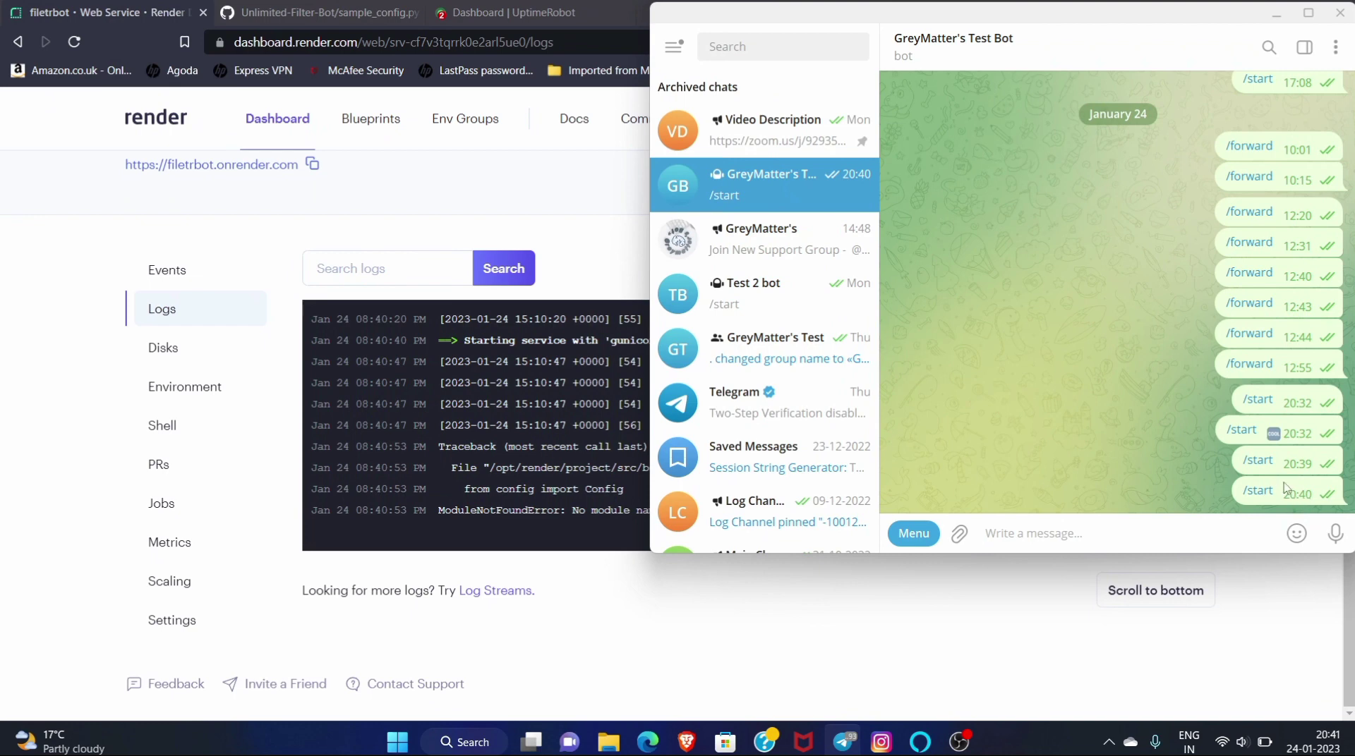
click(1257, 491)
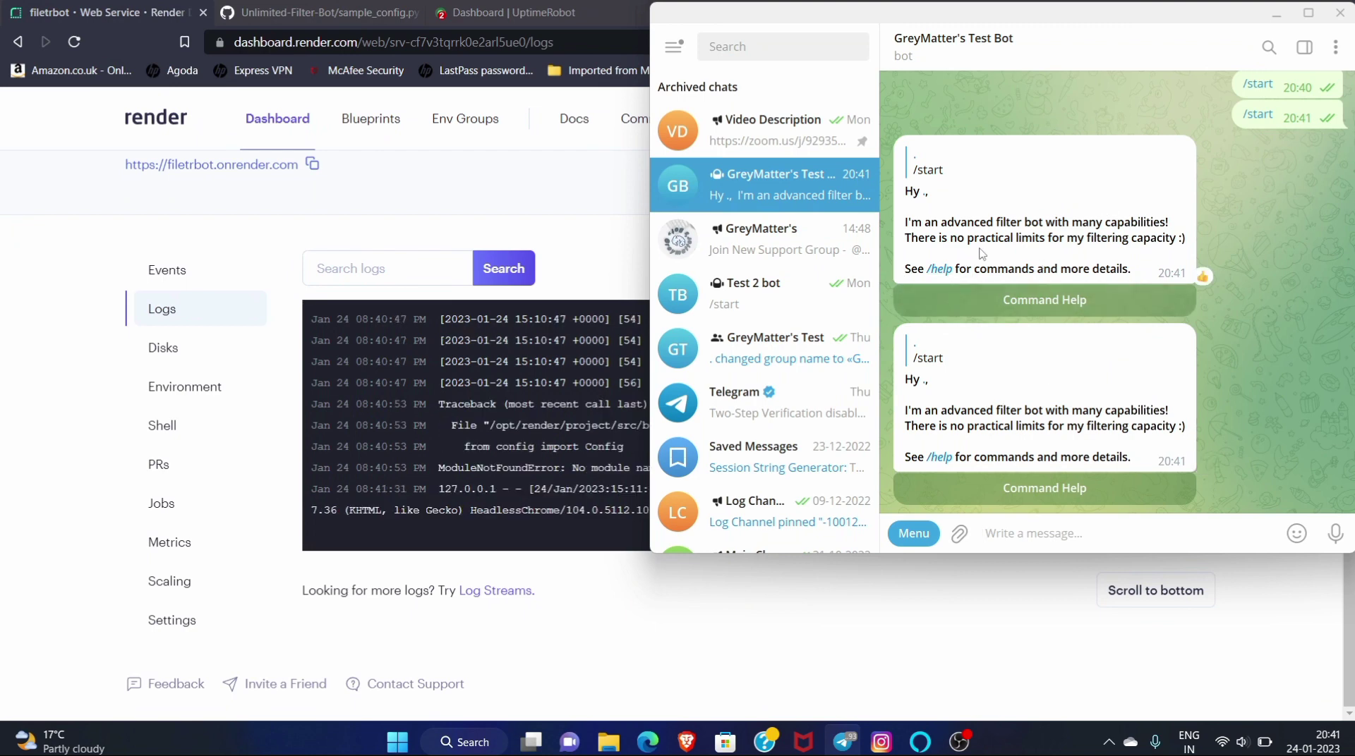
click(1275, 14)
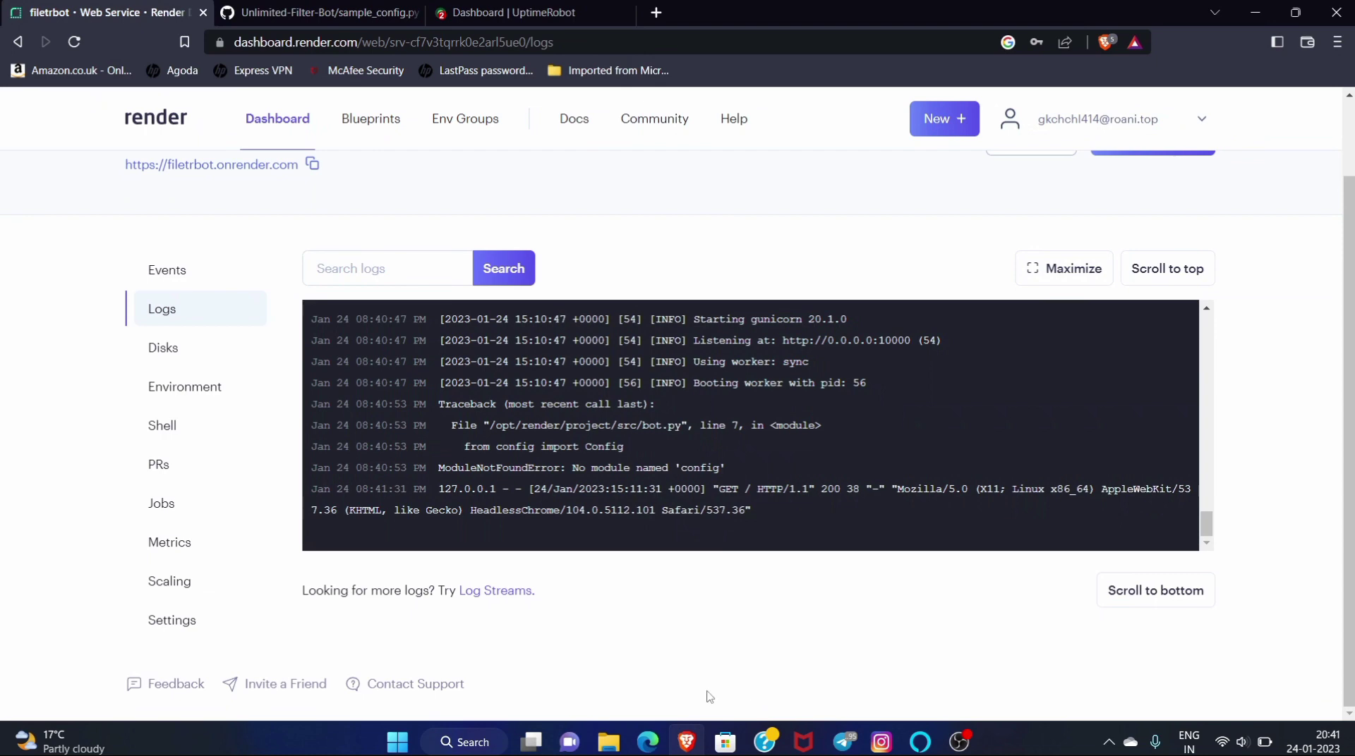
Step: Send /help to GreyMatter's Test Bot in Telegram, read through its command list and minimize the chat window
click(841, 742)
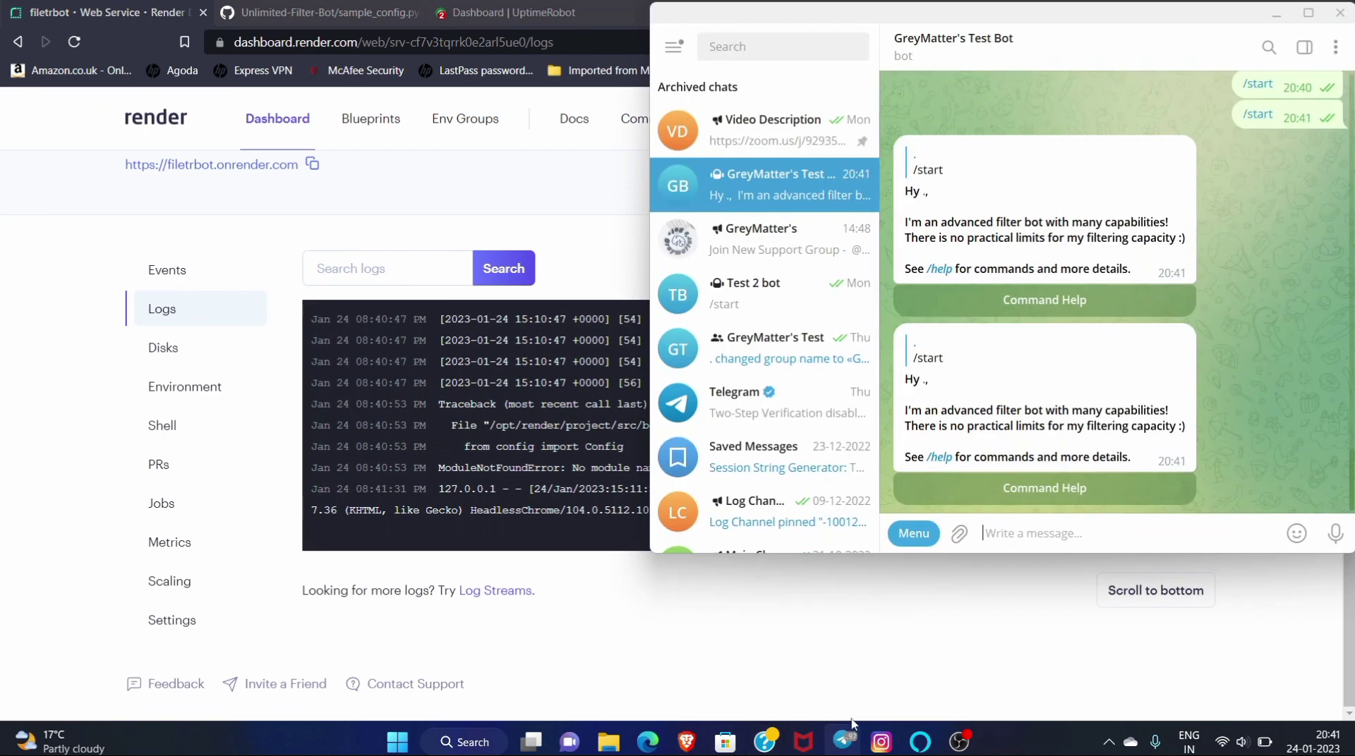
click(941, 458)
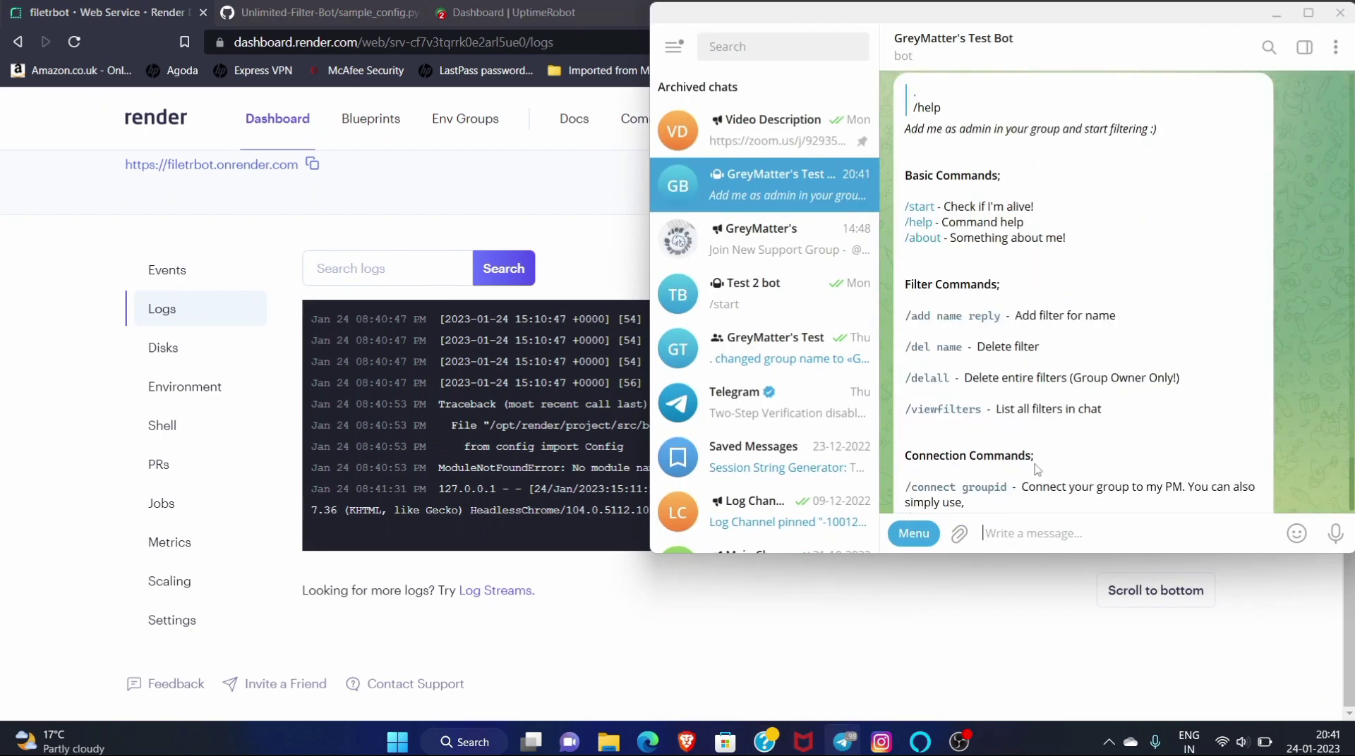
scroll(1024, 343, down, 4)
scroll(1025, 342, up, 3)
scroll(1024, 342, up, 5)
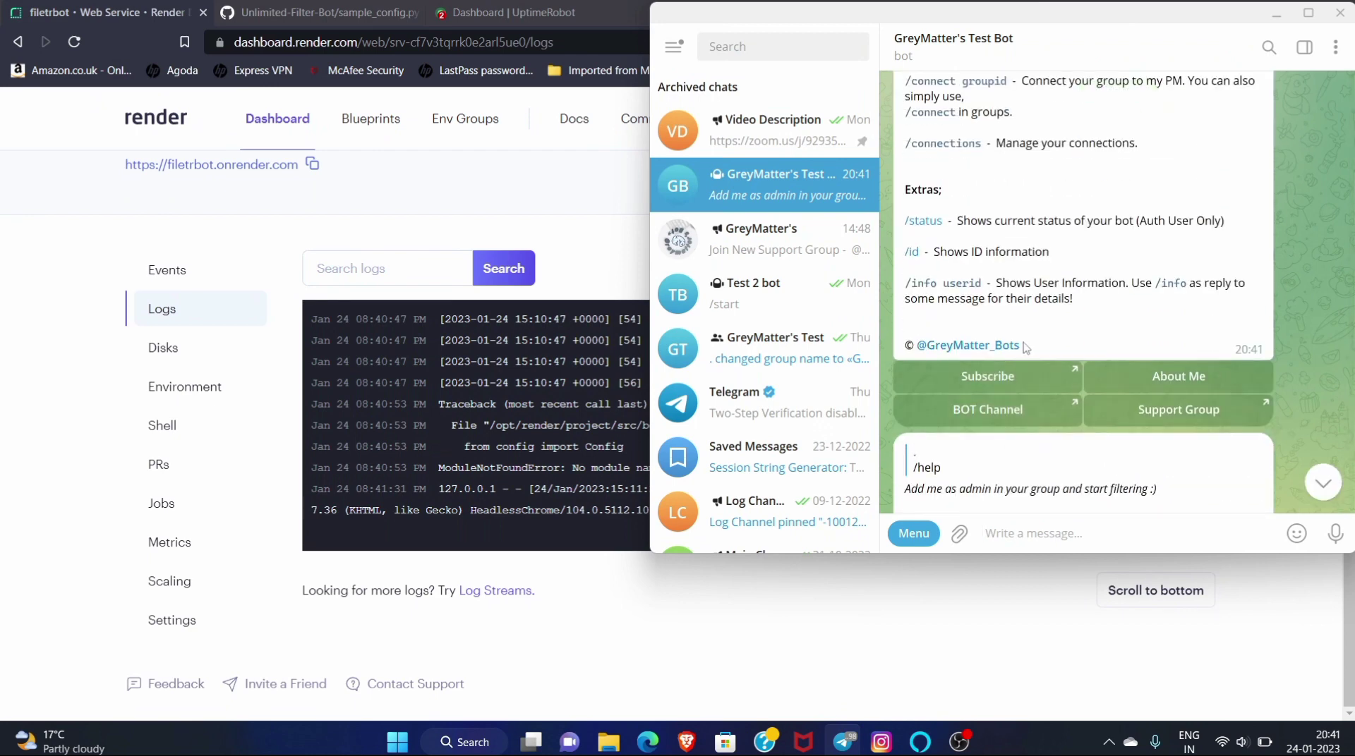
scroll(1024, 347, up, 6)
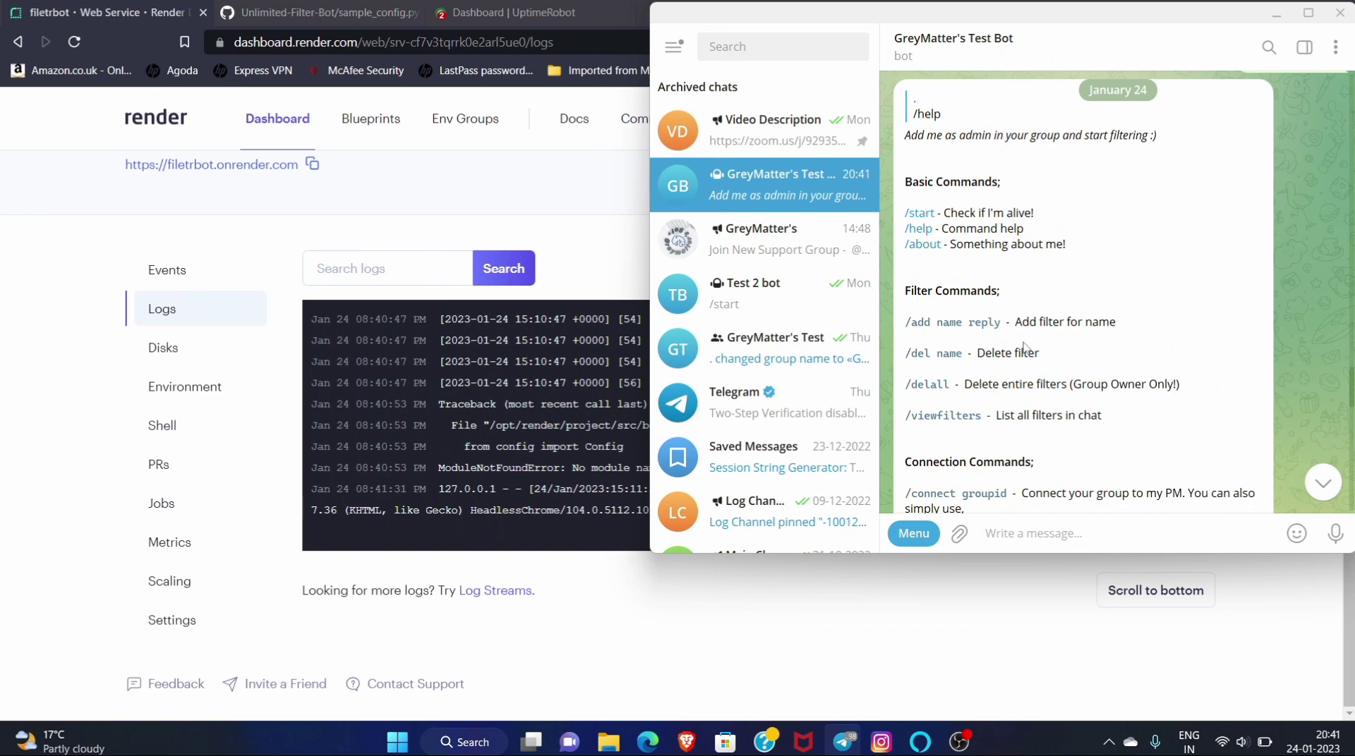
scroll(1024, 345, down, 6)
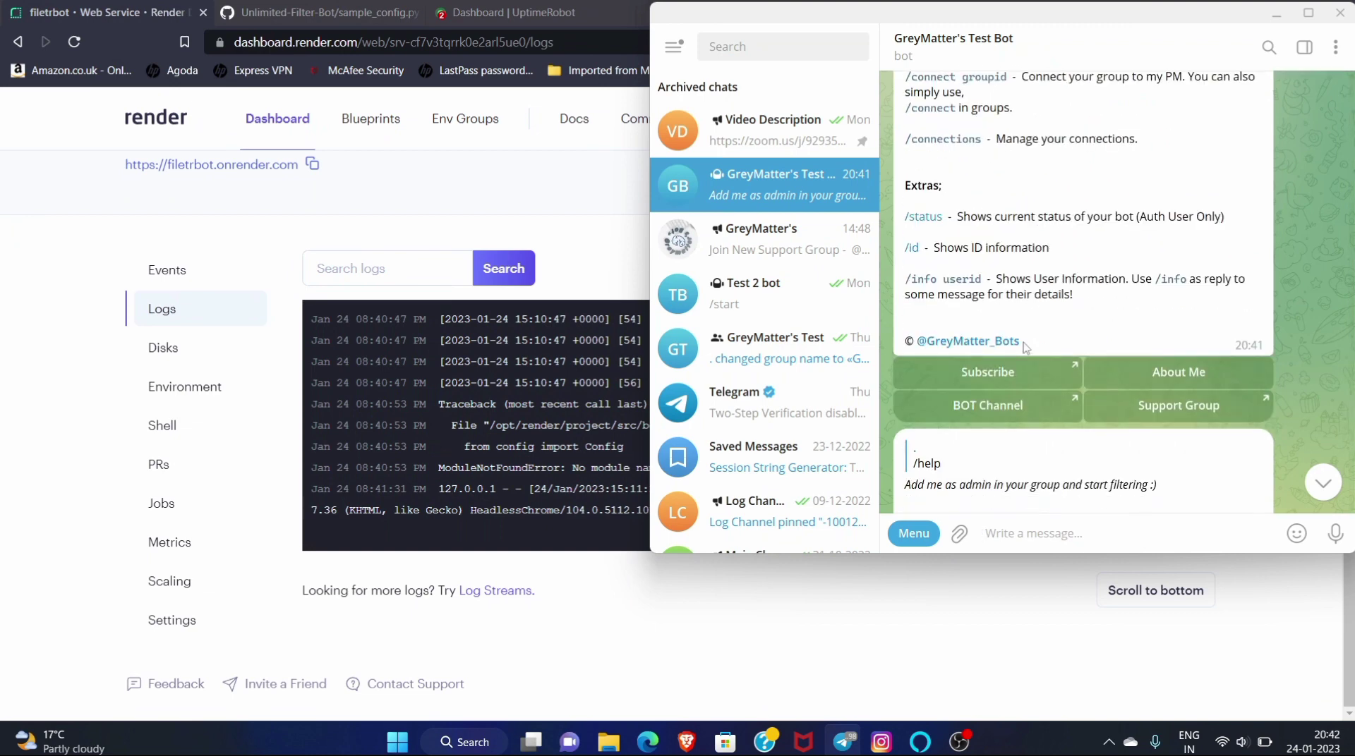
scroll(1025, 345, down, 8)
scroll(1024, 345, down, 2)
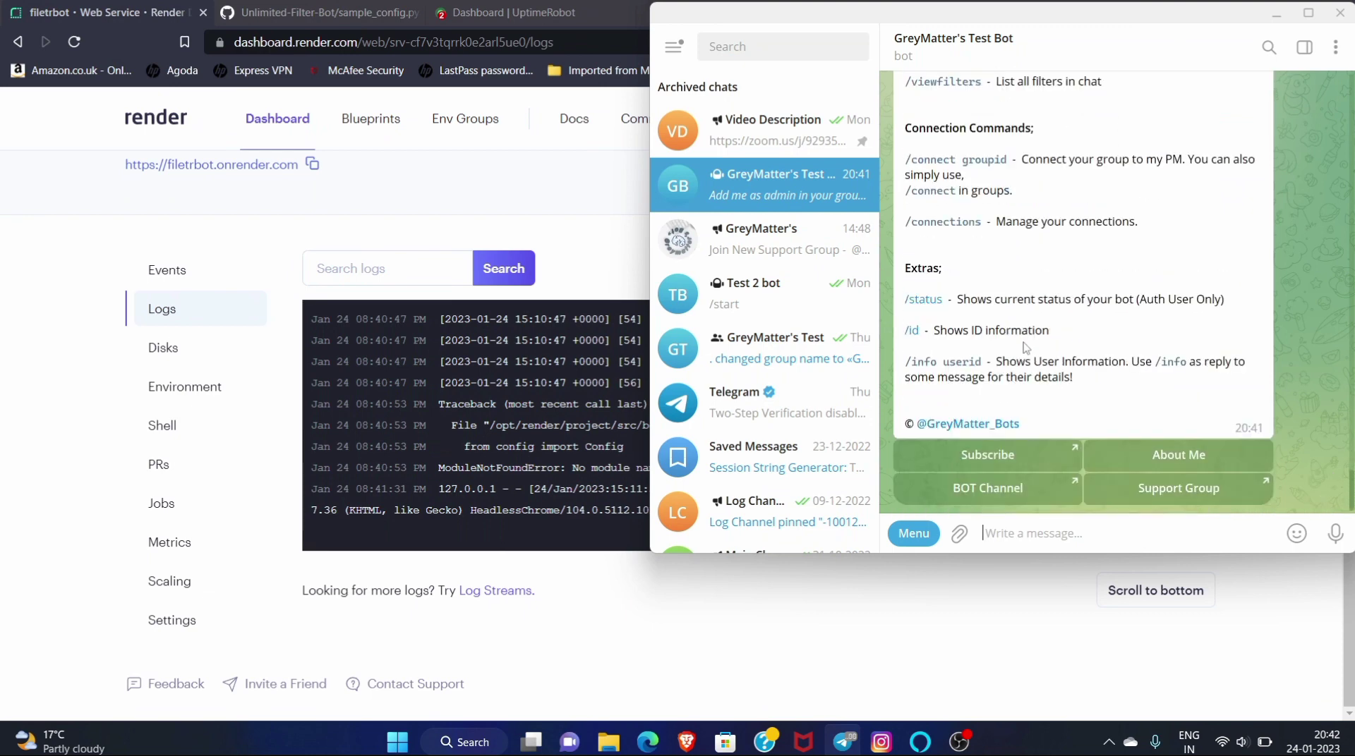
scroll(1025, 346, down, 5)
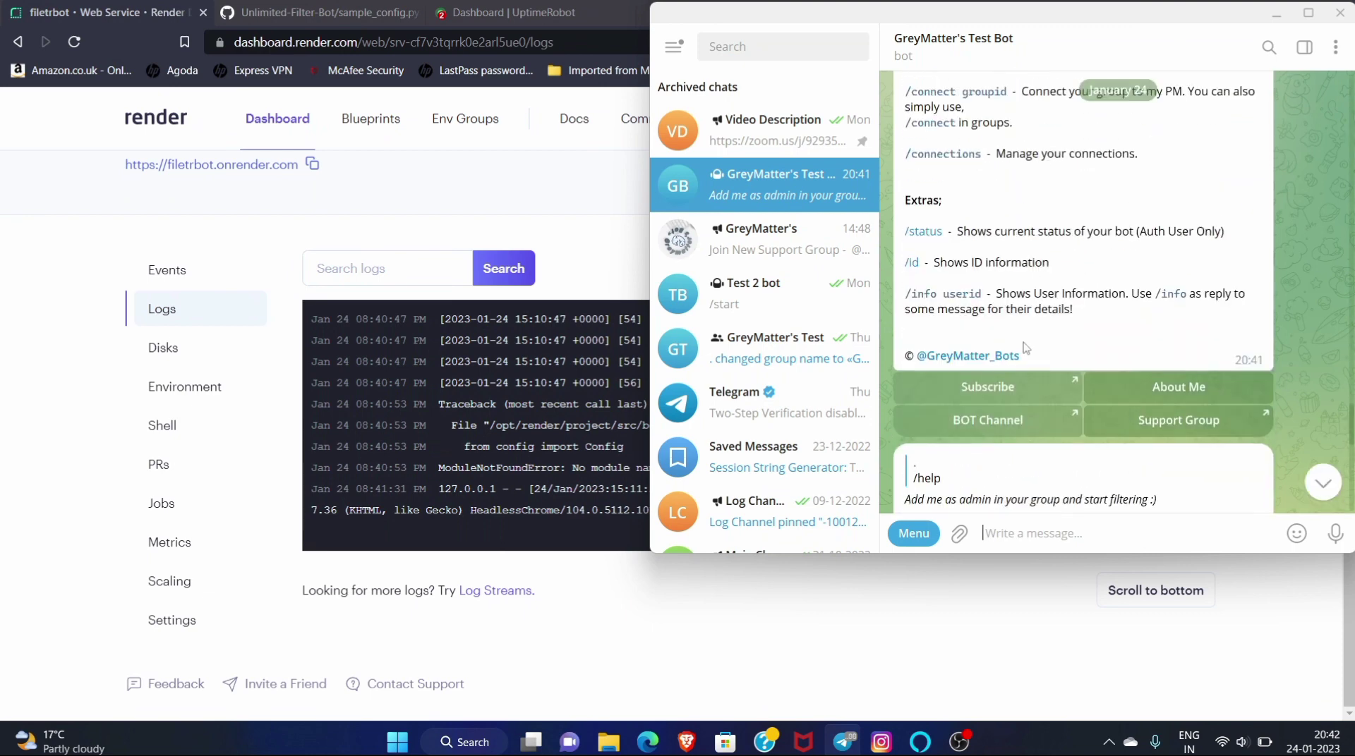
scroll(1024, 346, up, 1)
scroll(1024, 346, up, 3)
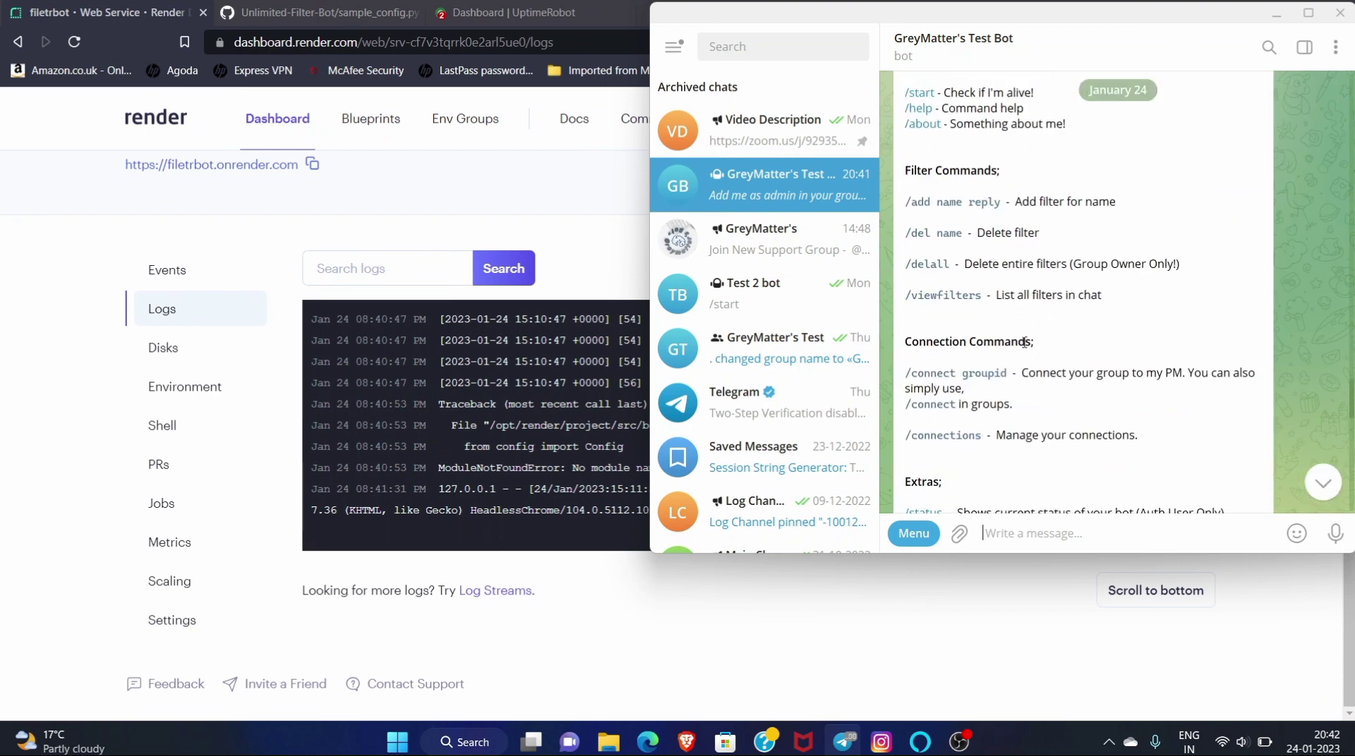
click(1275, 13)
Step: Look over the recent entries in the filetrbot service's logs on Render
scroll(769, 317, up, 2)
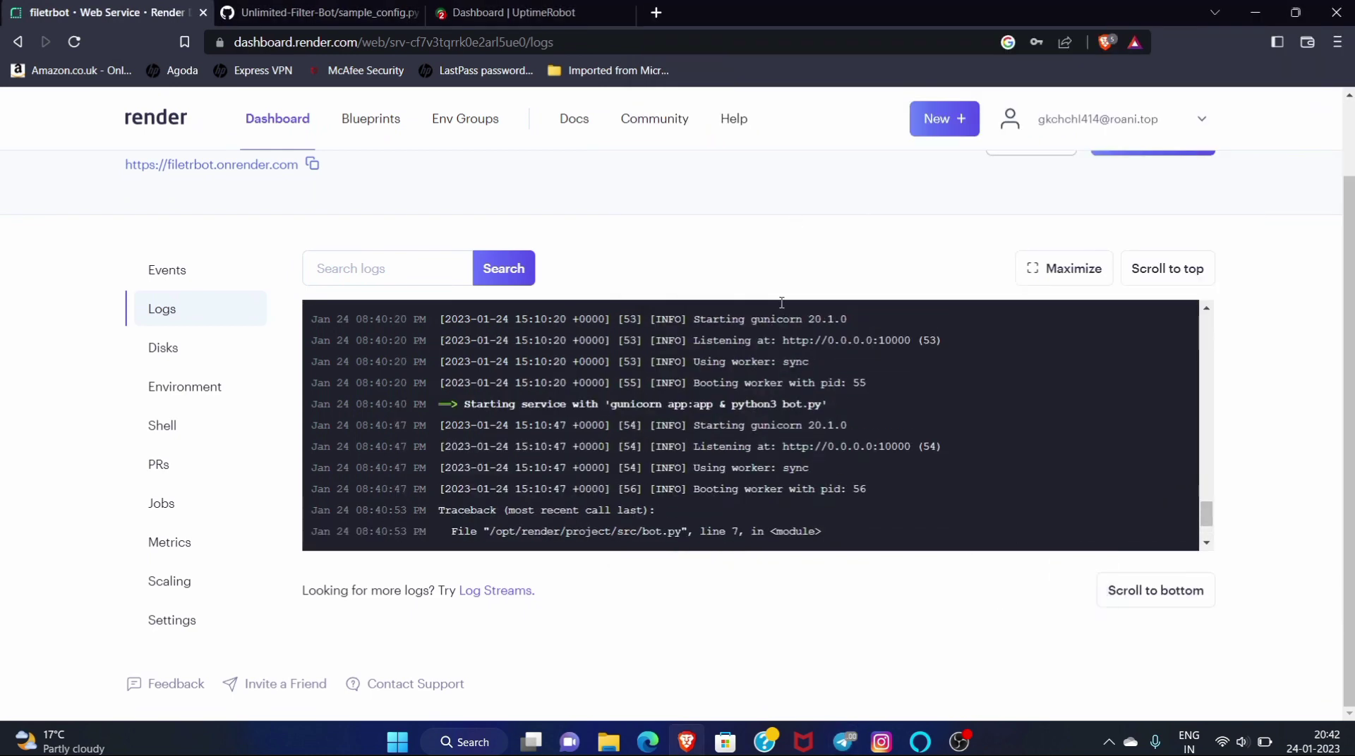
scroll(663, 187, up, 2)
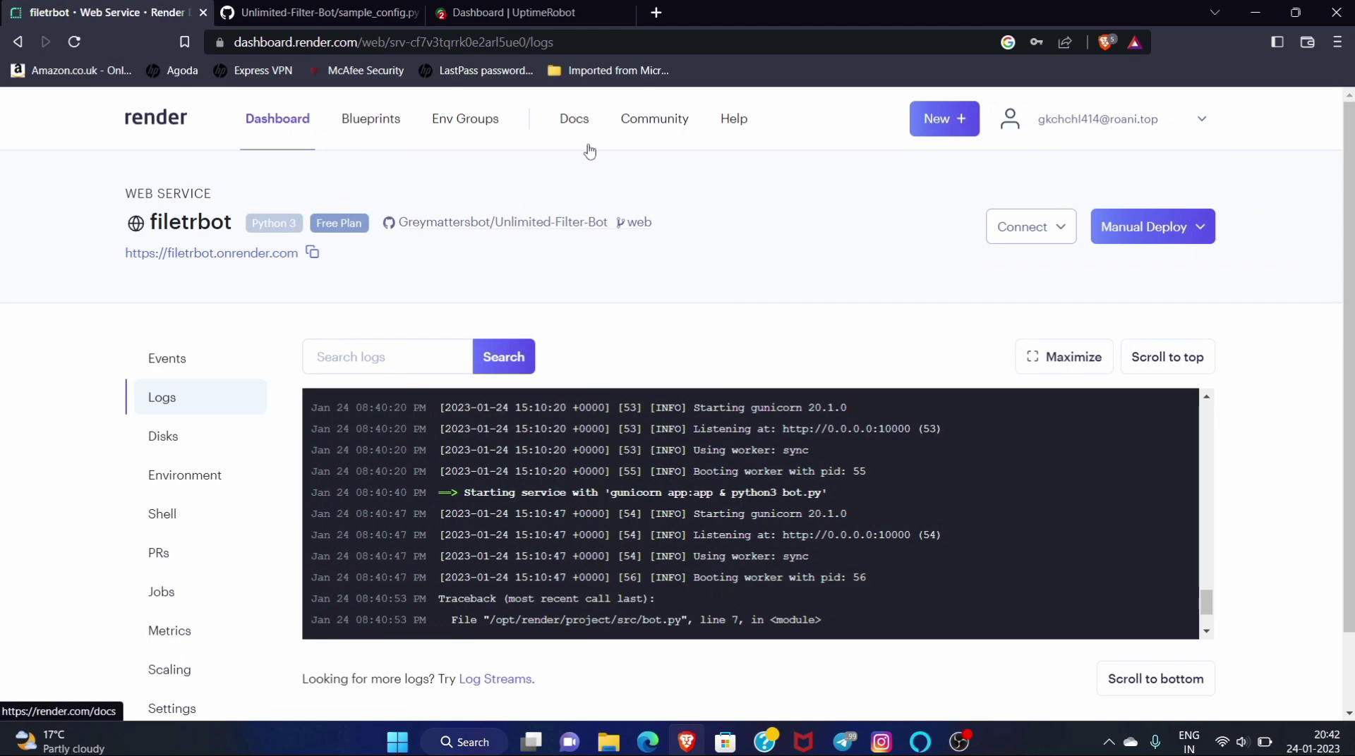
scroll(638, 602, down, 4)
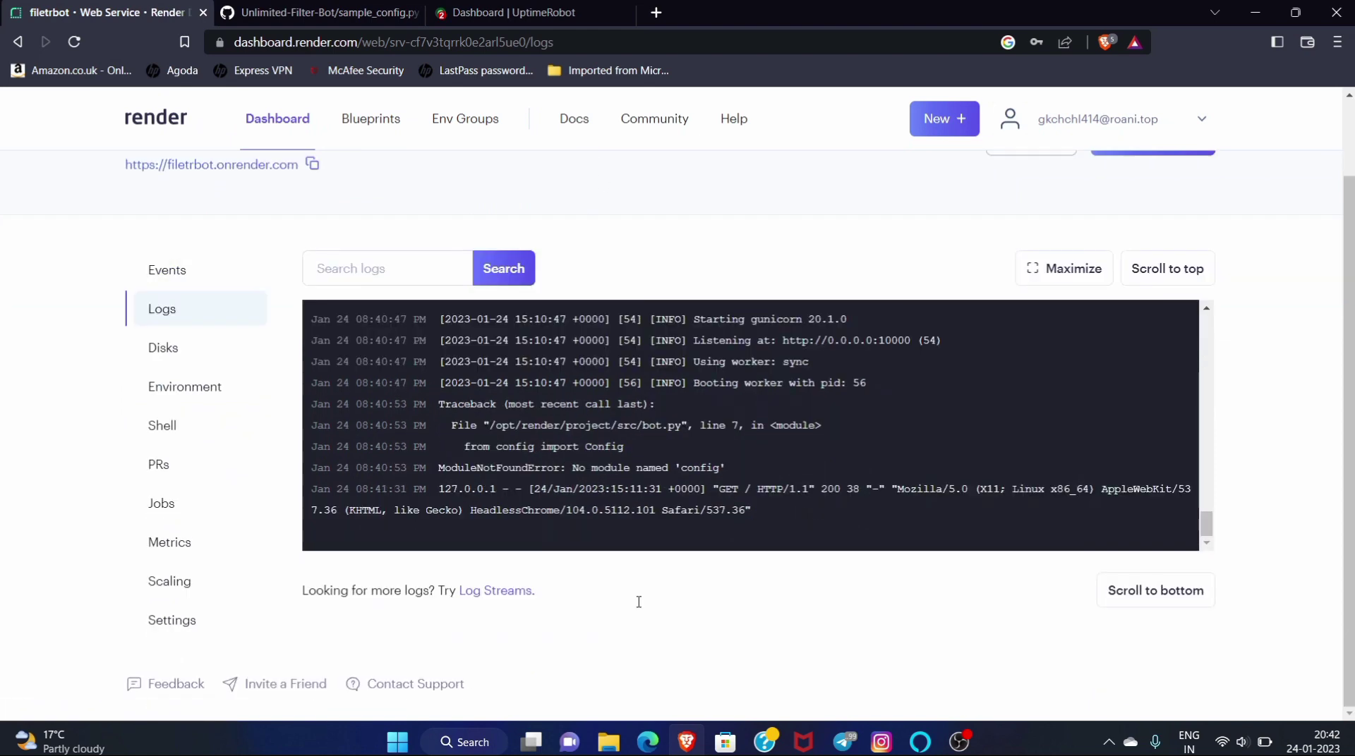
Step: View the GreyMatter's channel's latest posts in Telegram and minimize the window
click(844, 742)
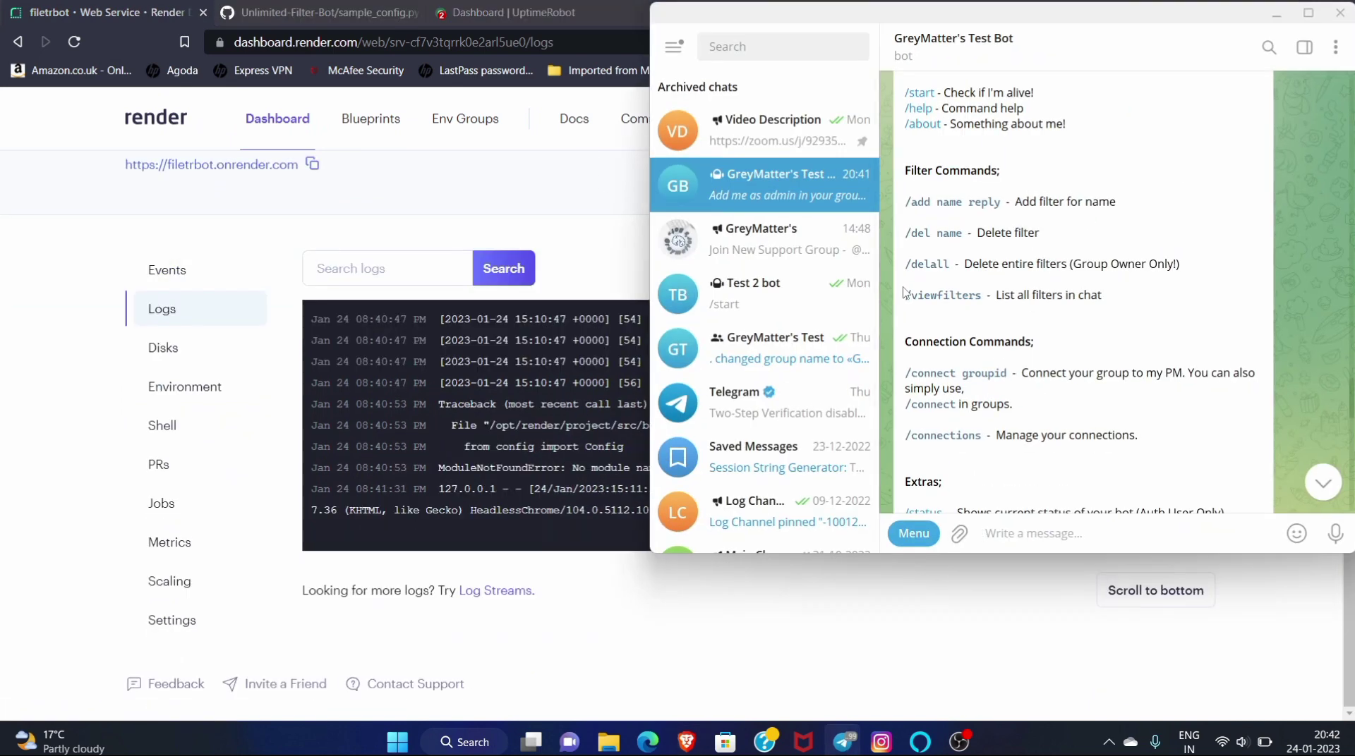
click(805, 238)
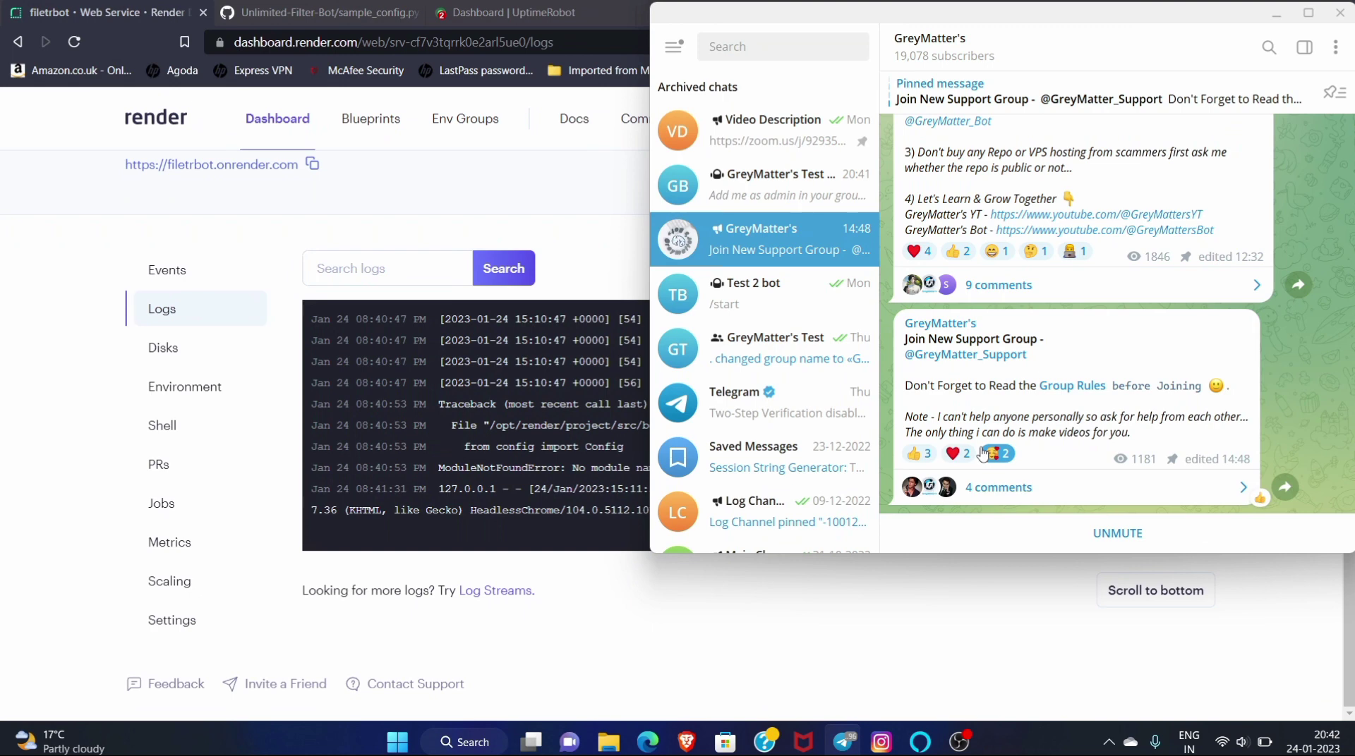
click(1277, 12)
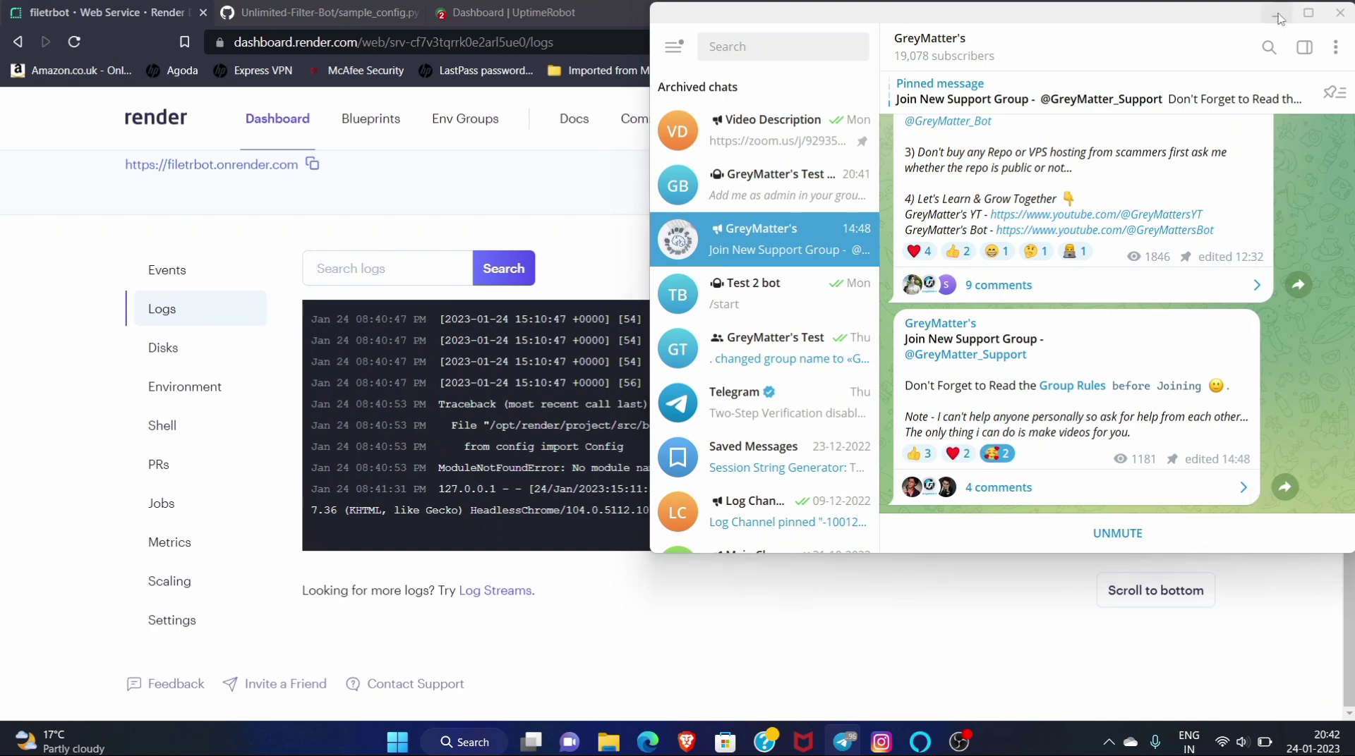
Step: Switch to Microsoft Edge and view the GreyMatter's YT and GreyMatter's Bot channel pages on YouTube
click(647, 745)
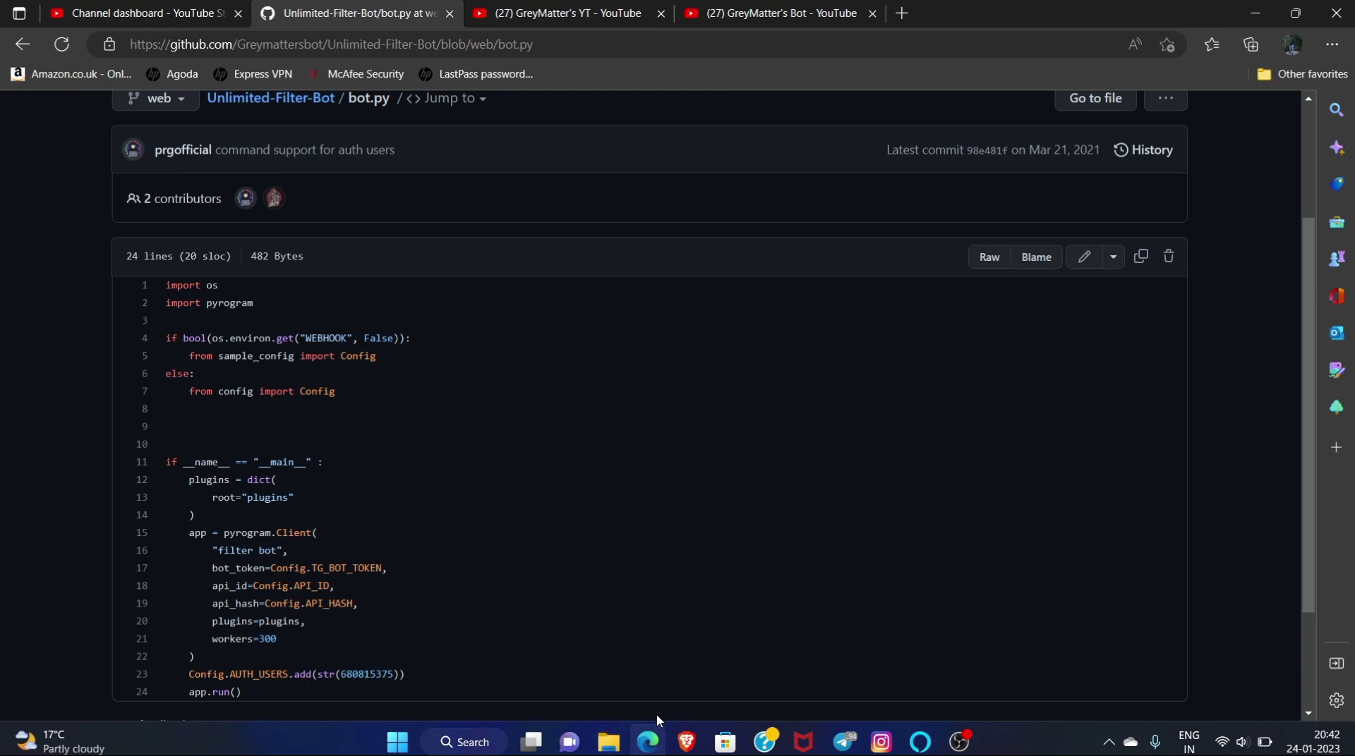
click(600, 8)
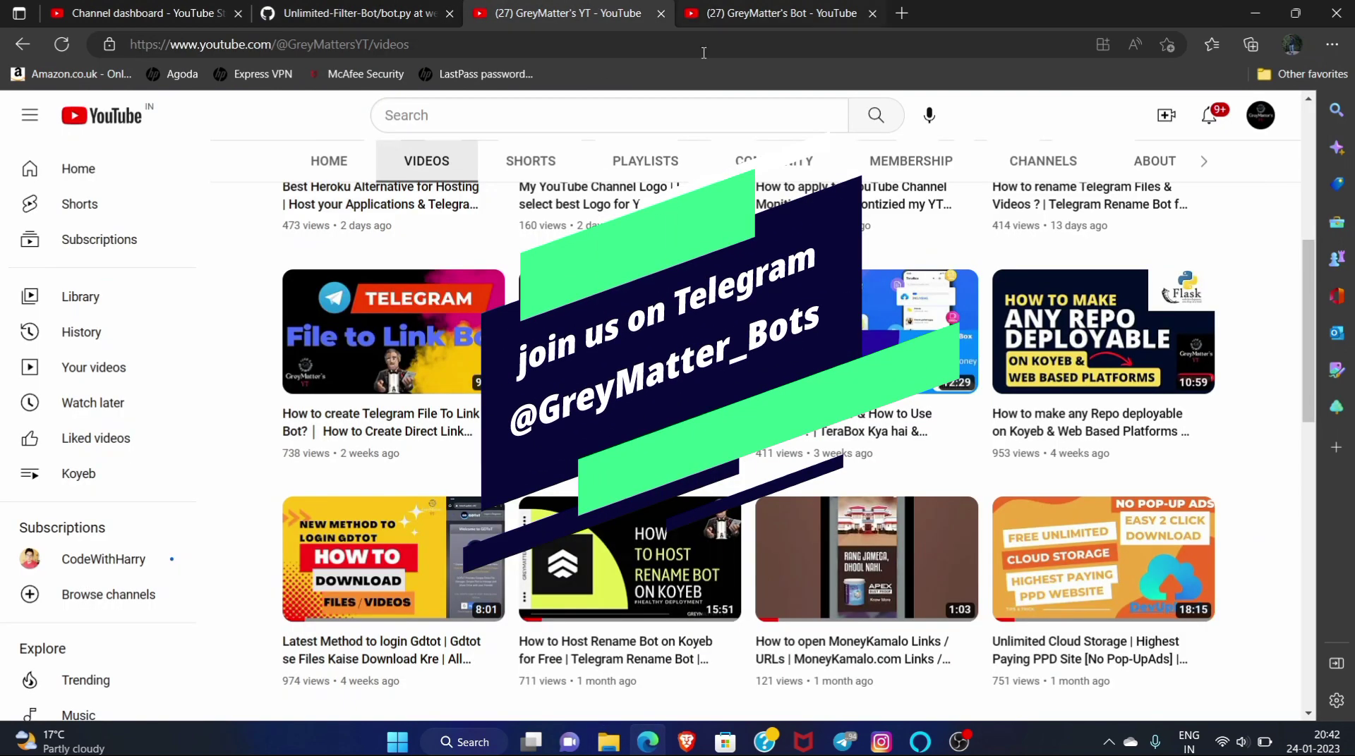
scroll(606, 170, up, 6)
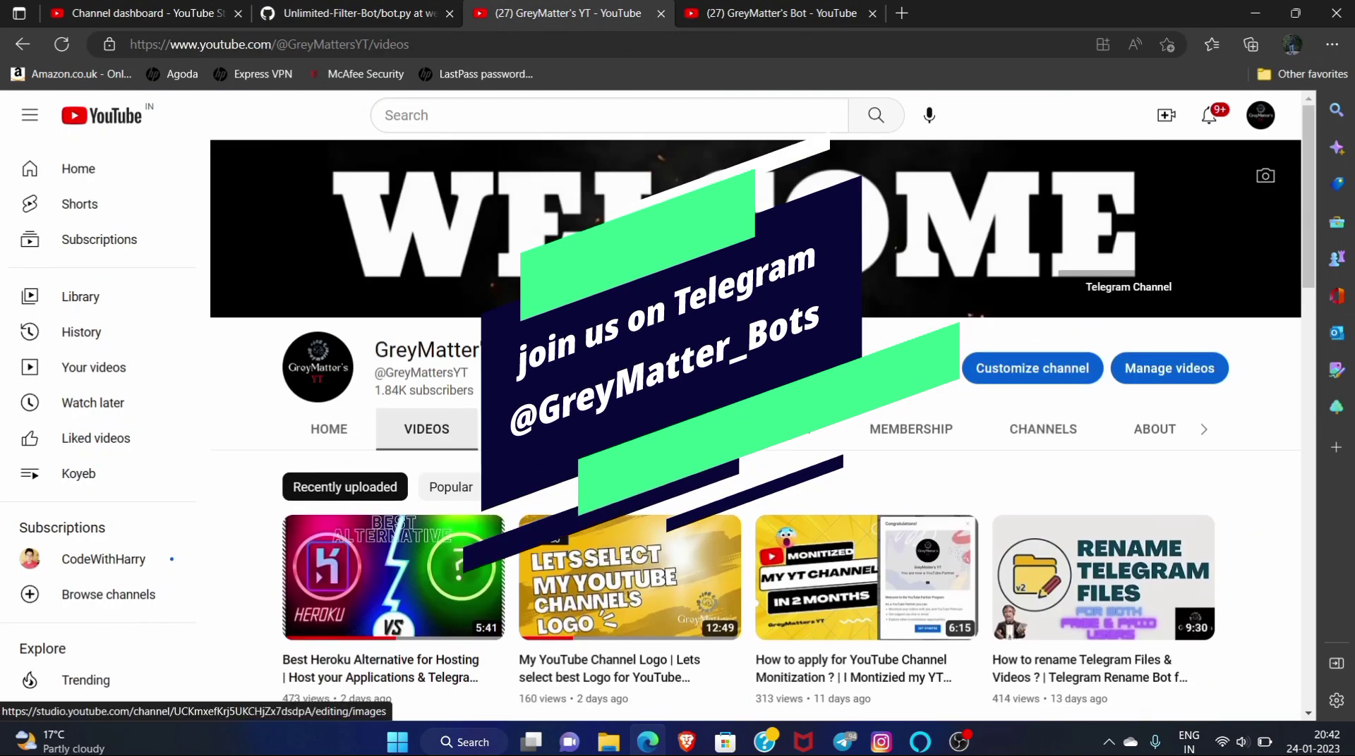
click(745, 10)
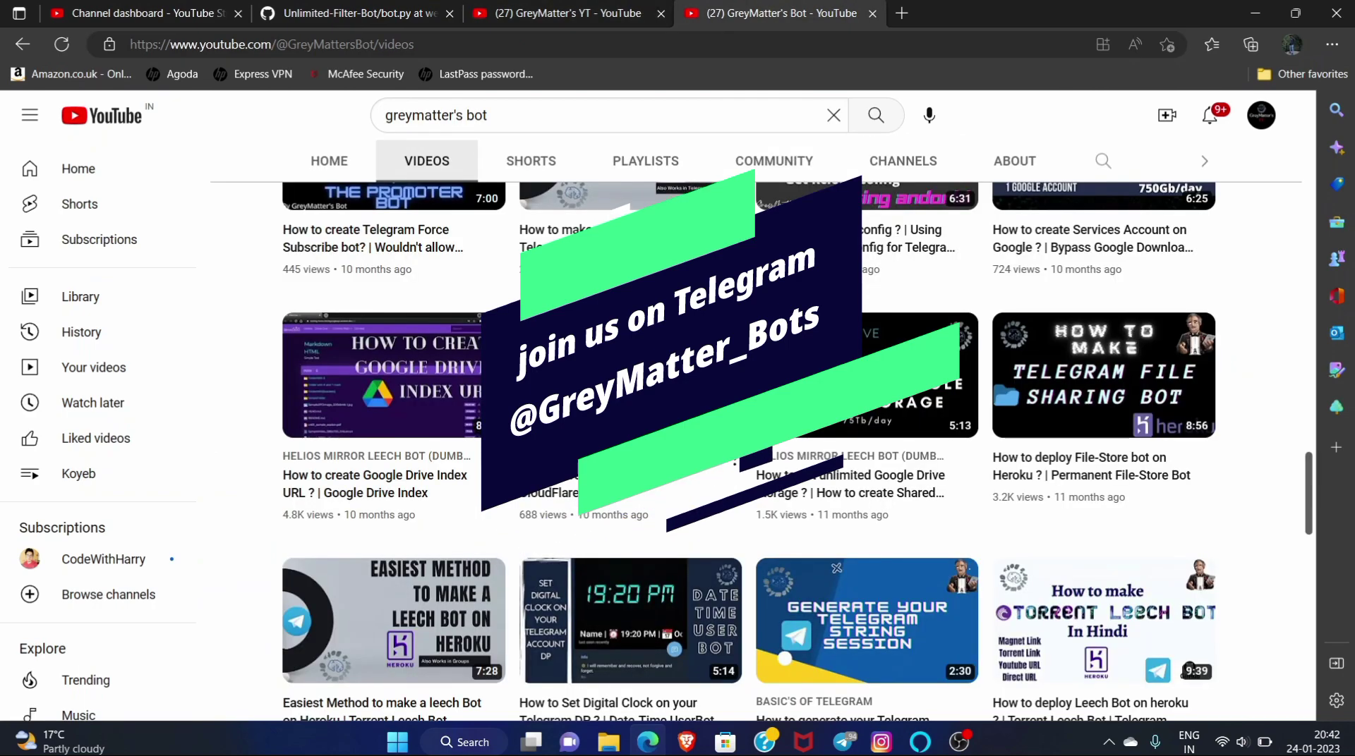